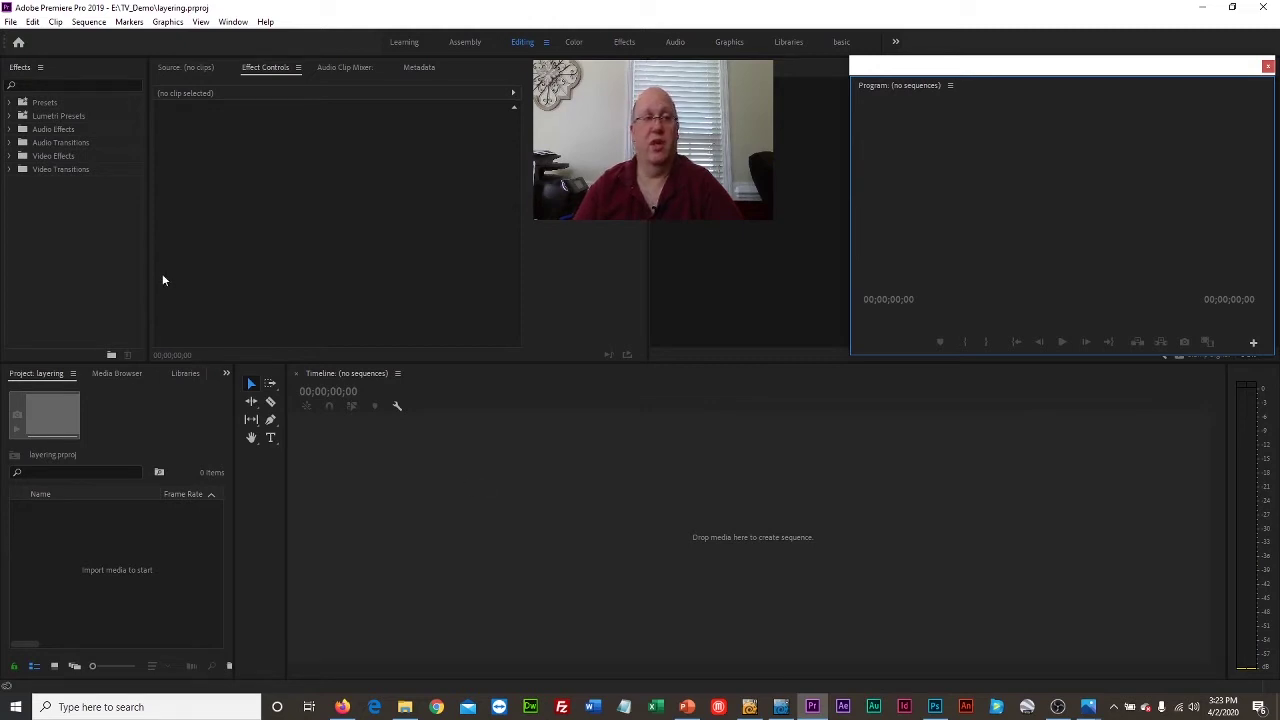
Step: Import the drone clip fly4_best.MP4 from the TV_Demo folder through File > Import
{"action": "left_click", "coordinate": [10, 21]}
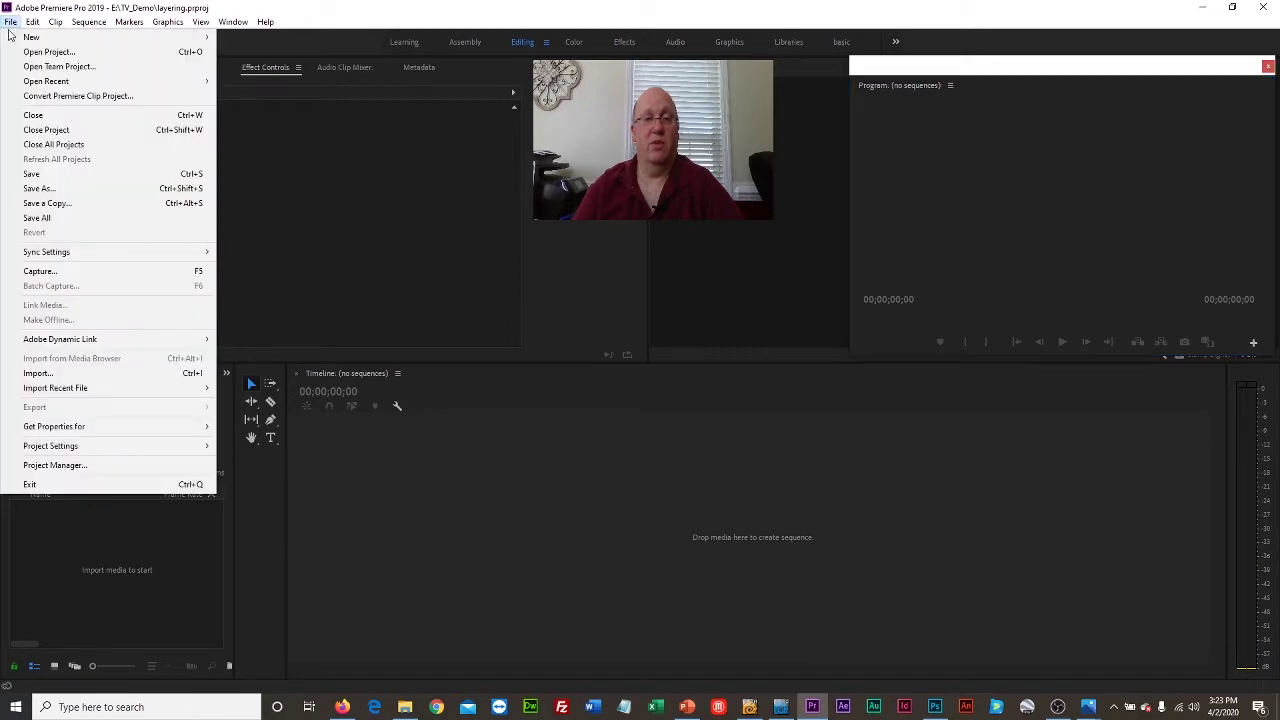
{"action": "left_click", "coordinate": [77, 374]}
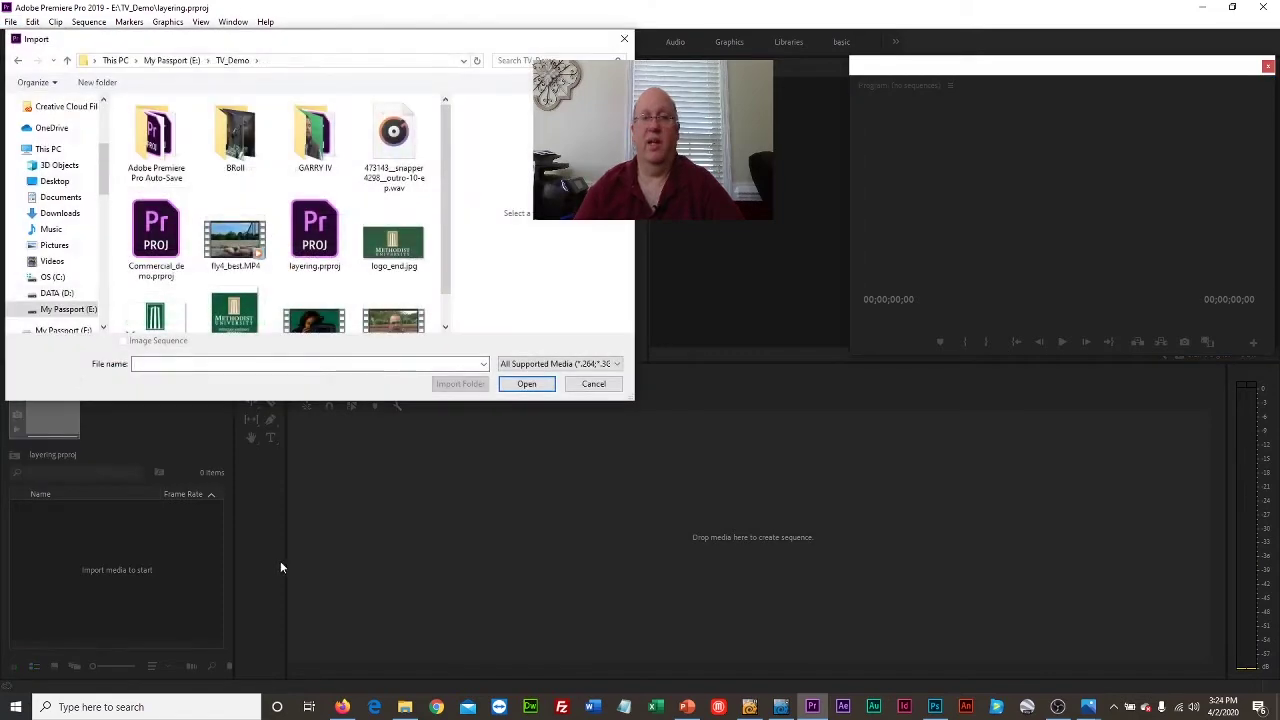
{"action": "scroll", "coordinate": [438, 176], "scroll_direction": "down", "scroll_amount": 1}
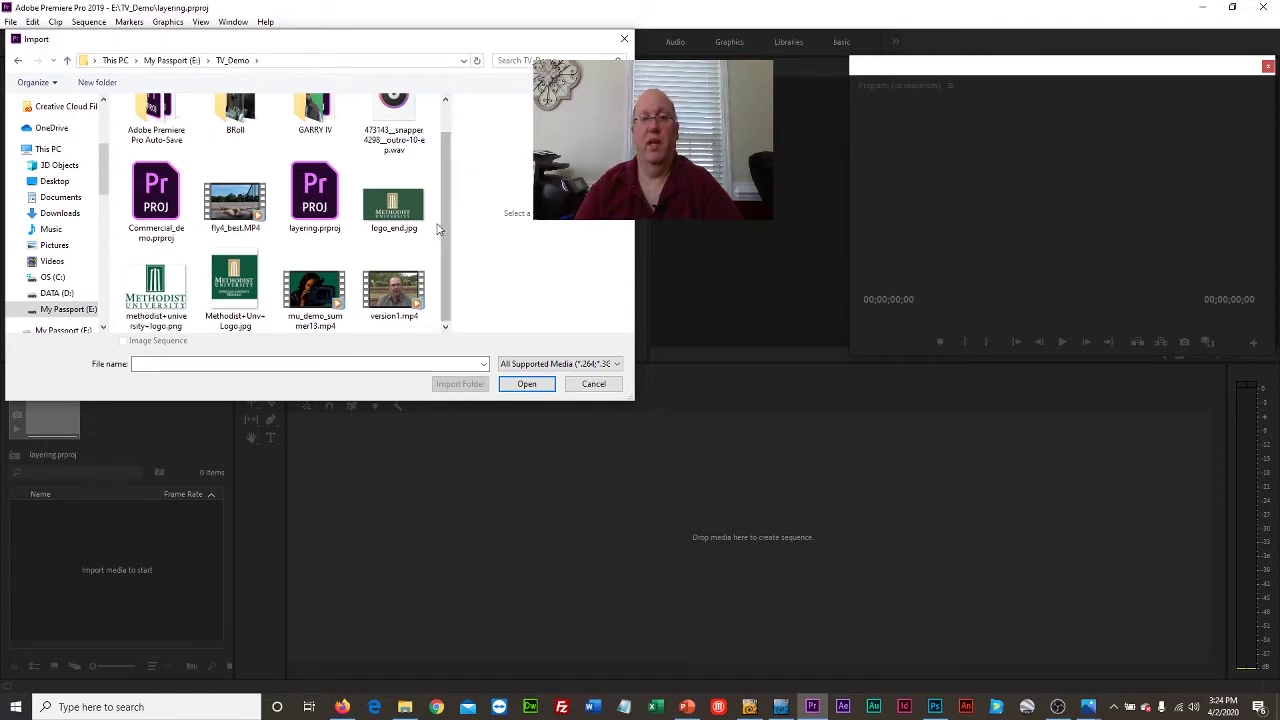
{"action": "left_click", "coordinate": [232, 200]}
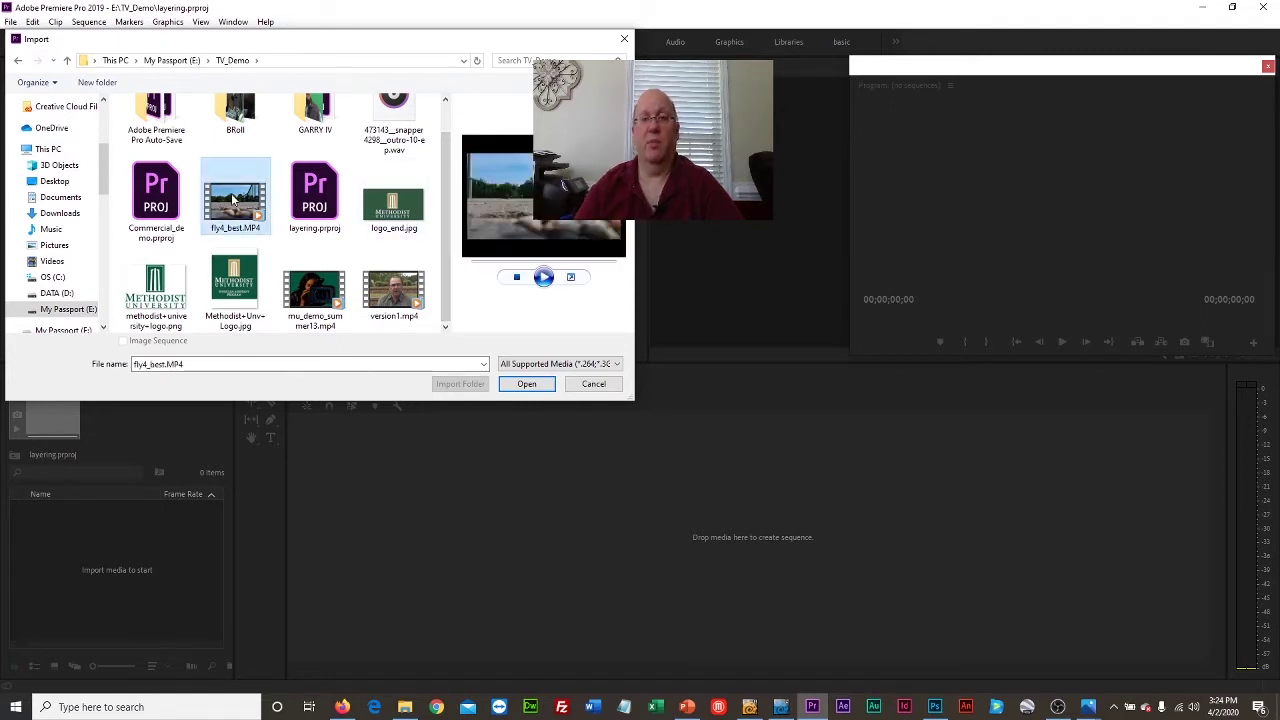
{"action": "left_click", "coordinate": [528, 385]}
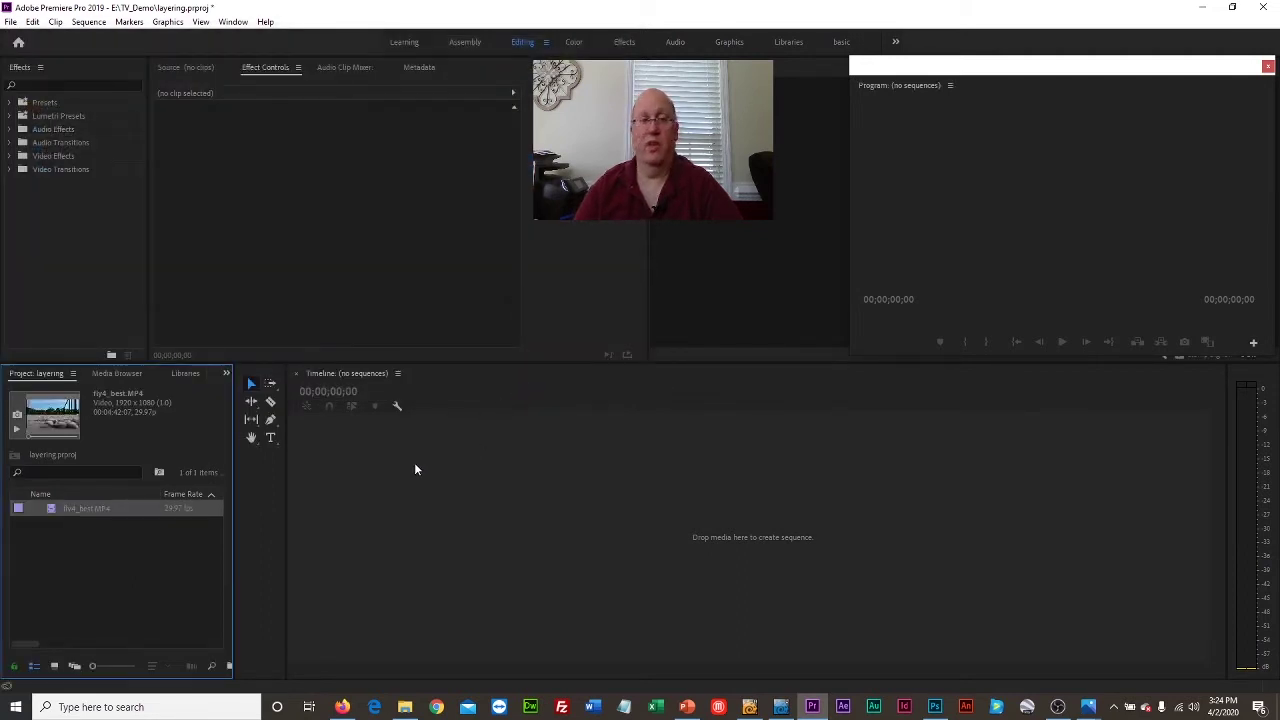
Step: Drag fly4_best.MP4 into the empty Timeline to create a fly4_best sequence and play its opening minute
{"action": "left_click_drag", "start_coordinate": [40, 512], "coordinate": [309, 513]}
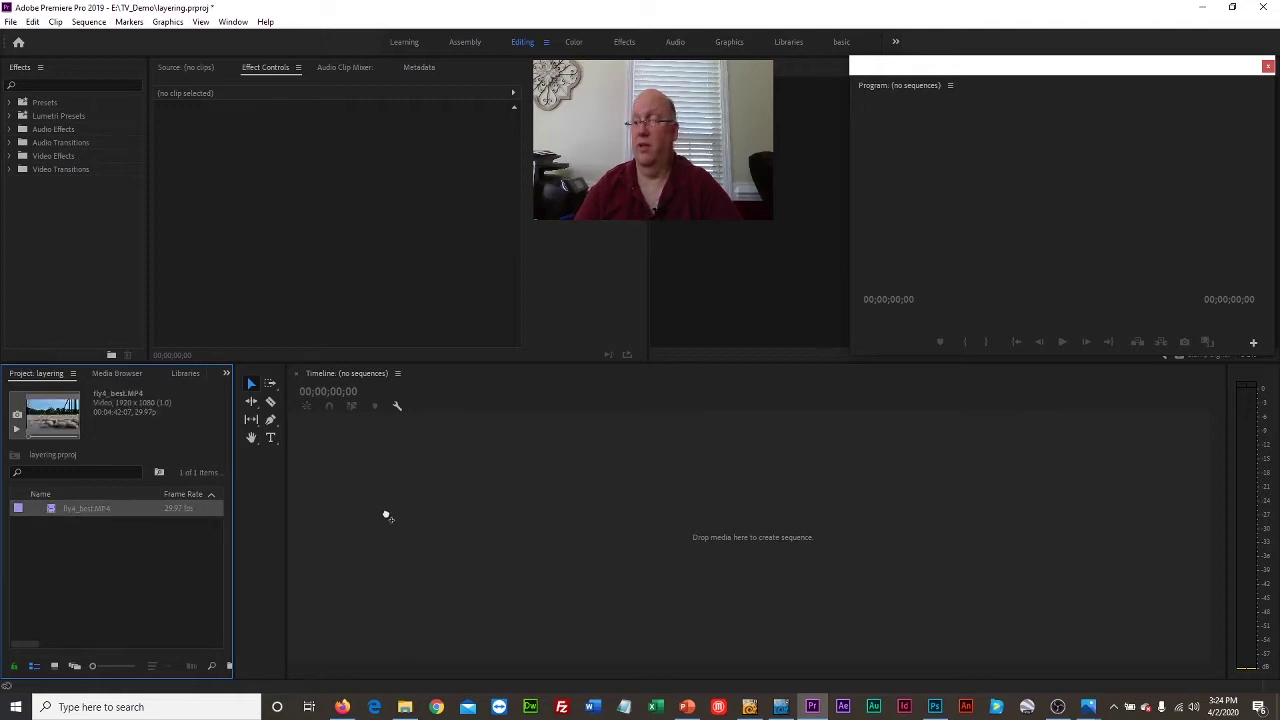
{"action": "left_click_drag", "start_coordinate": [386, 516], "coordinate": [386, 512]}
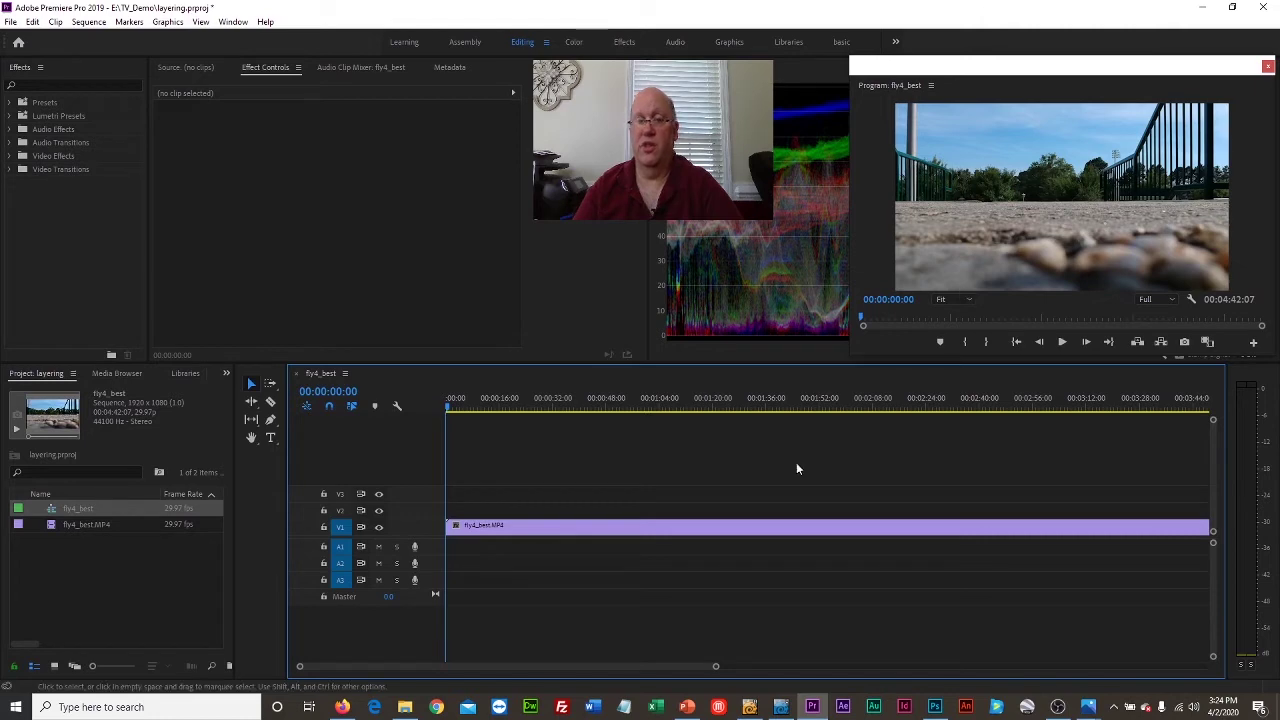
{"action": "left_click", "coordinate": [1063, 343]}
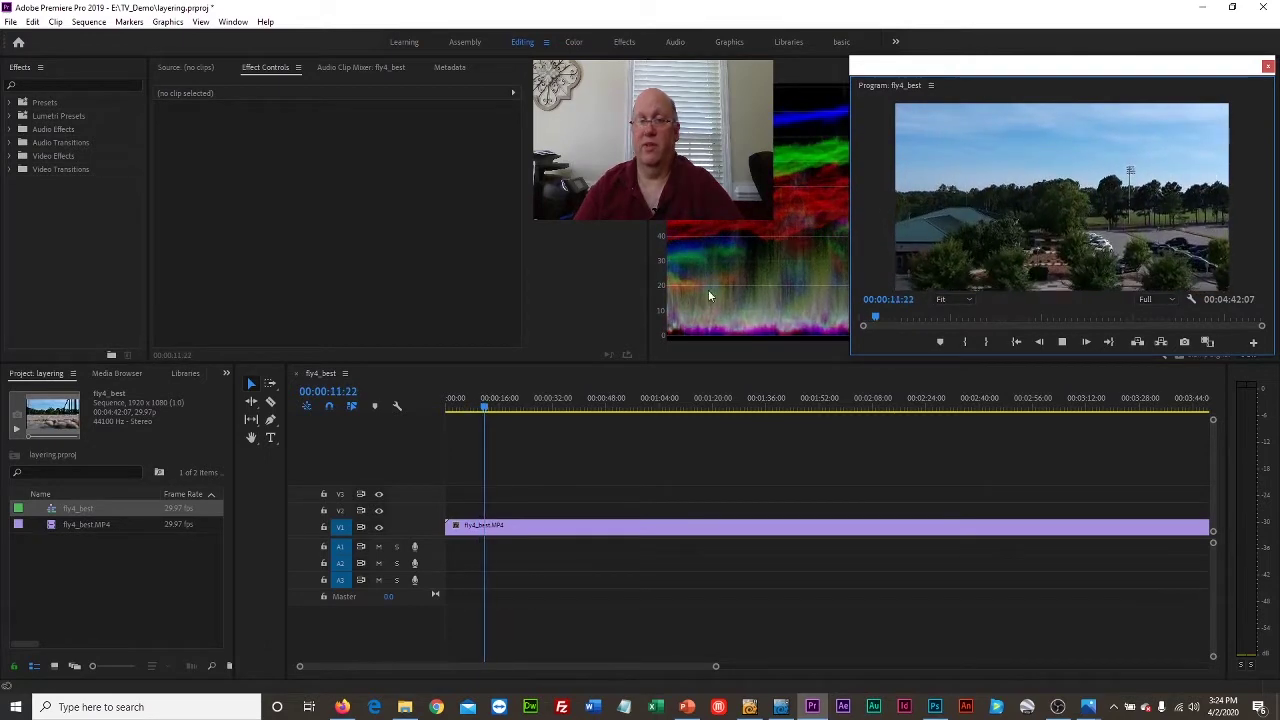
{"action": "left_click", "coordinate": [651, 400]}
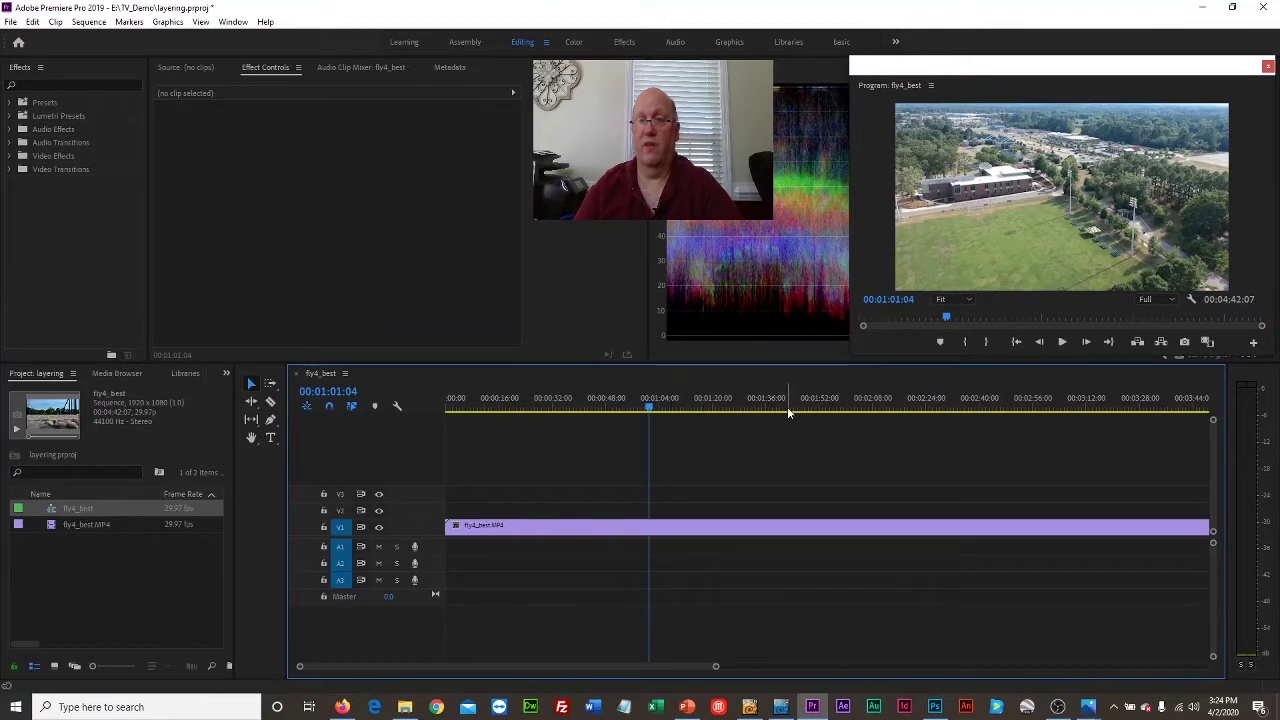
Step: Preview the footage at points from 00:01:42:27 to 00:03:02:07, then play from 00:02:01:08
{"action": "left_click", "coordinate": [790, 399]}
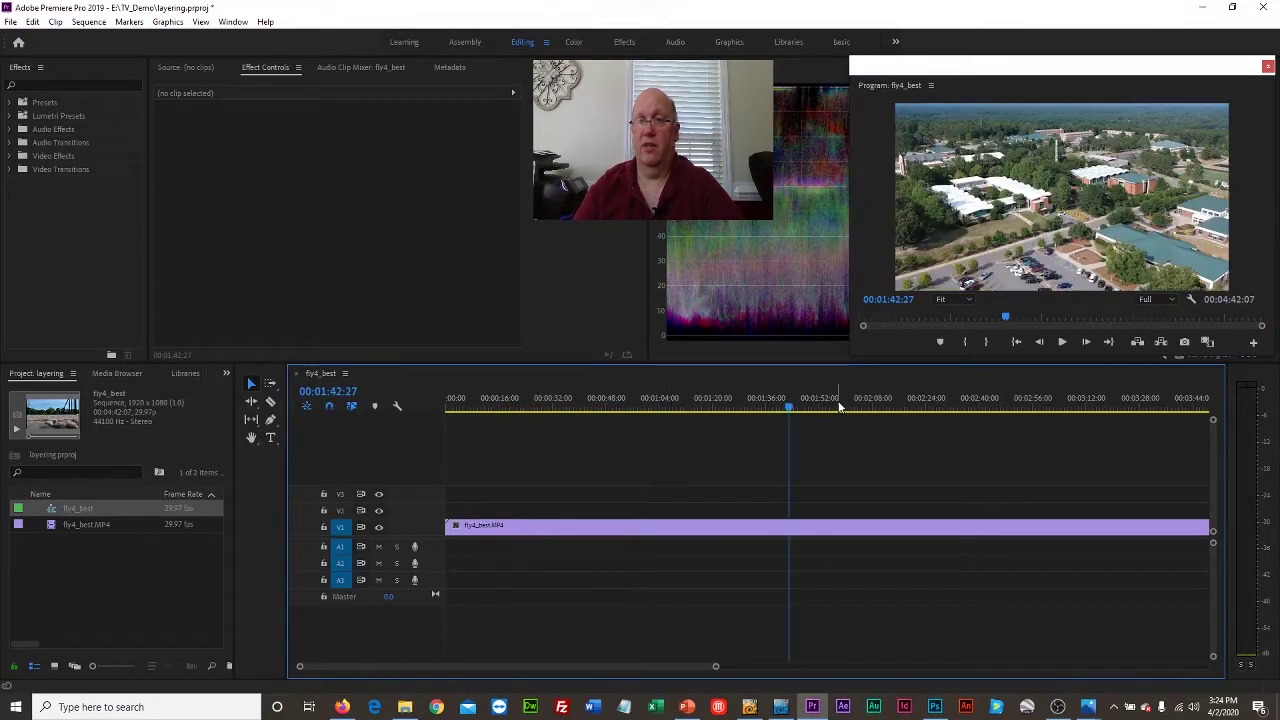
{"action": "left_click", "coordinate": [840, 404]}
{"action": "left_click", "coordinate": [906, 410]}
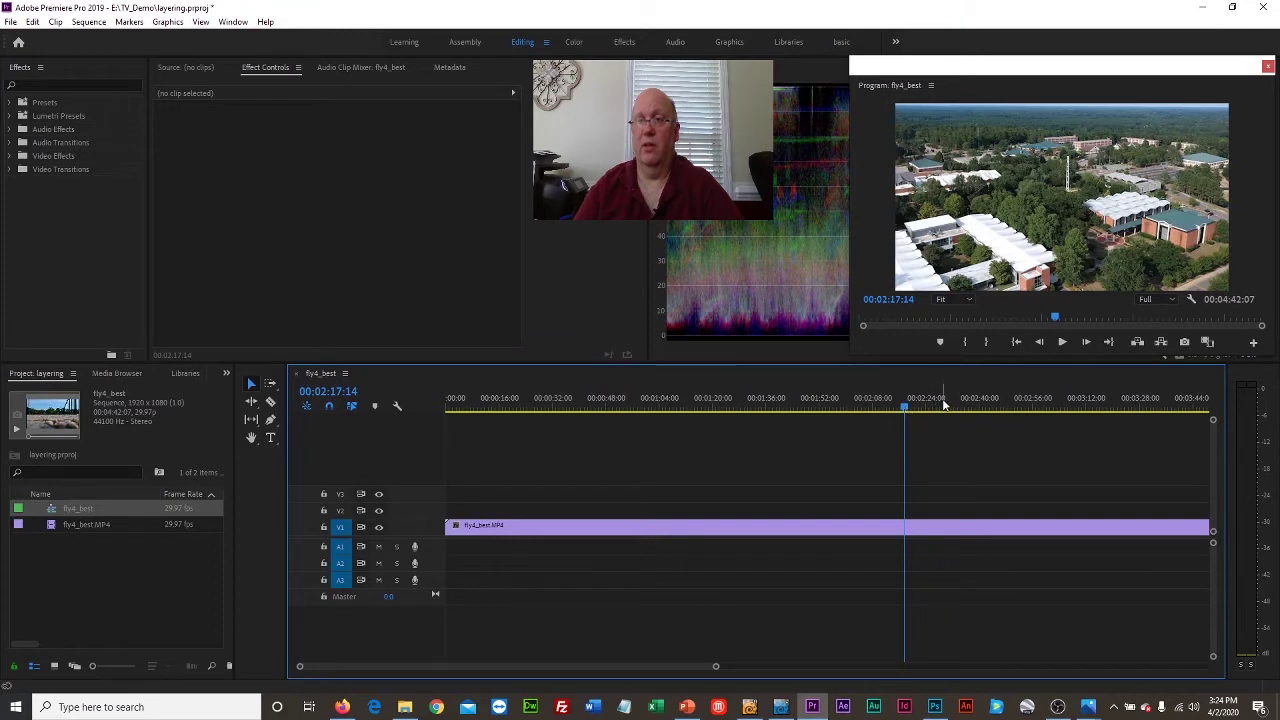
{"action": "left_click", "coordinate": [944, 404]}
{"action": "left_click", "coordinate": [1010, 405]}
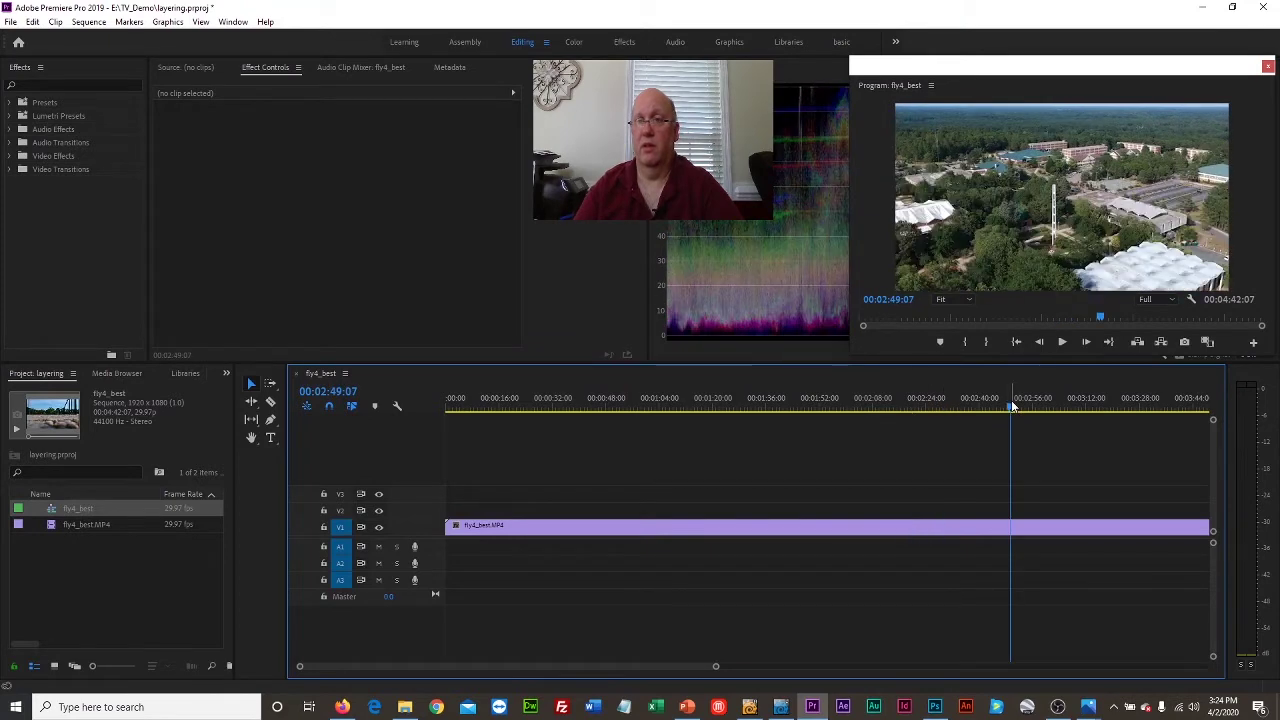
{"action": "left_click", "coordinate": [1053, 410]}
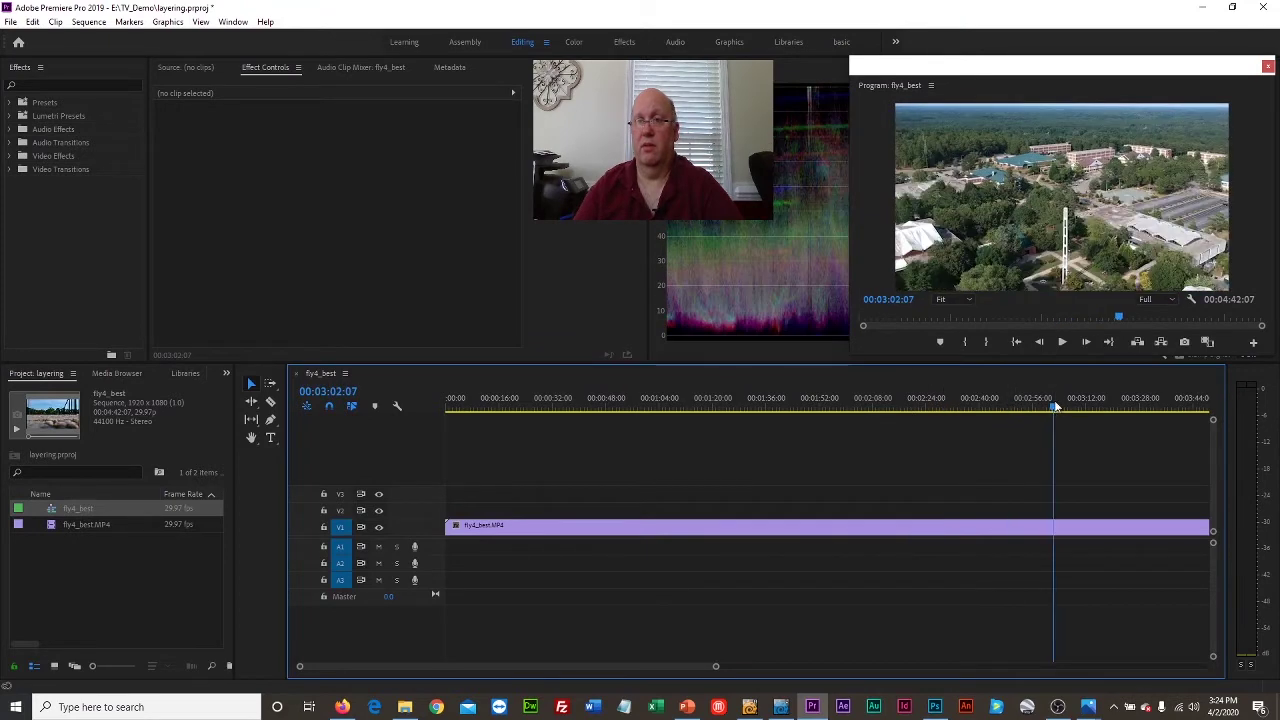
{"action": "left_click", "coordinate": [880, 403]}
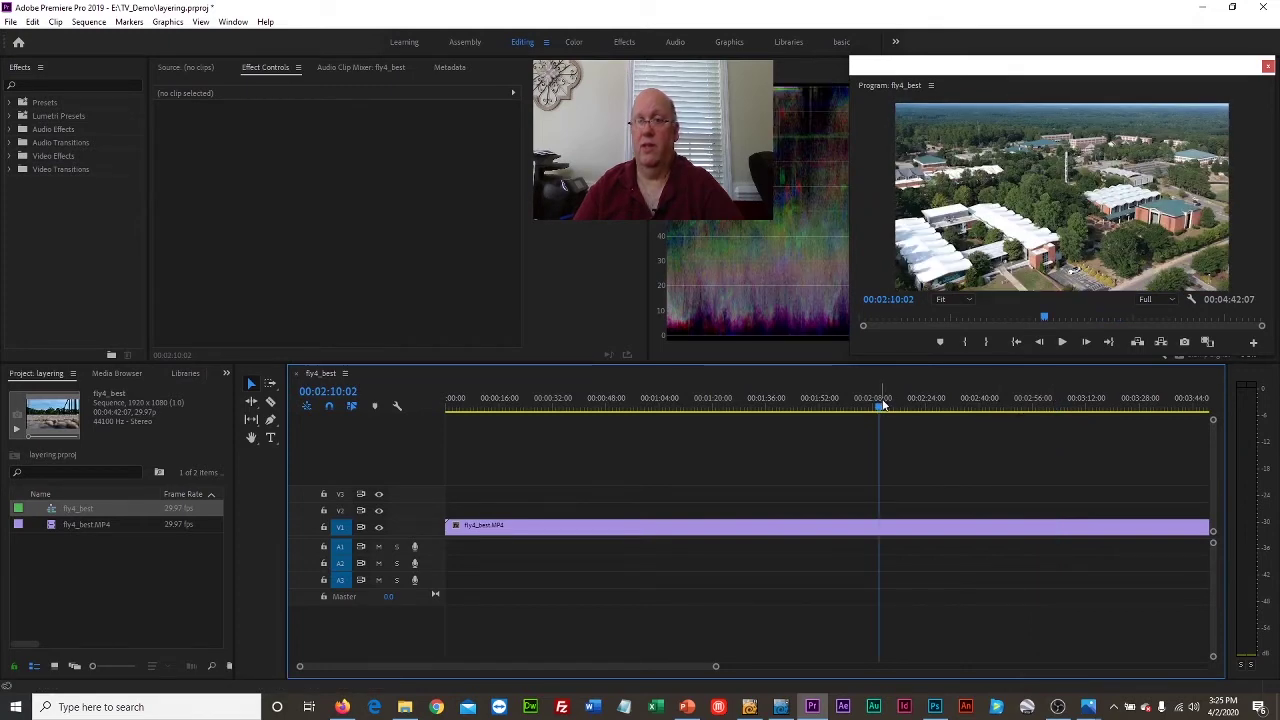
{"action": "left_click", "coordinate": [851, 404]}
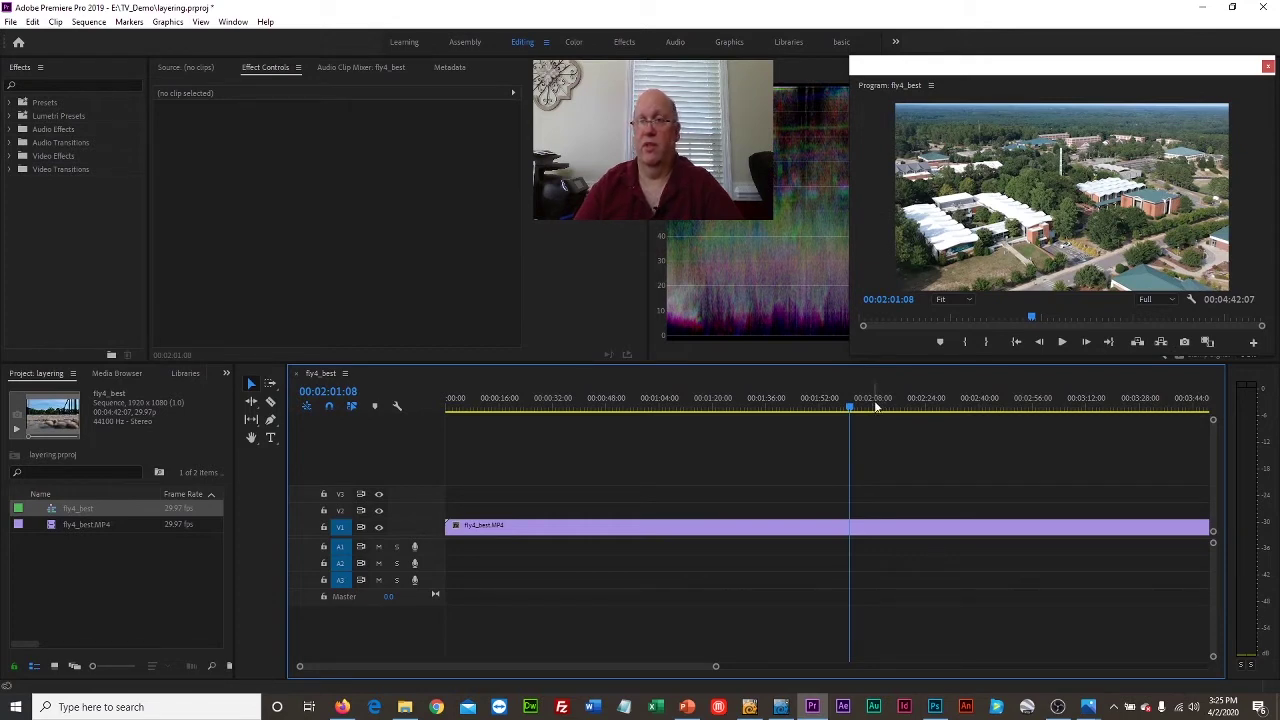
{"action": "left_click", "coordinate": [1063, 342]}
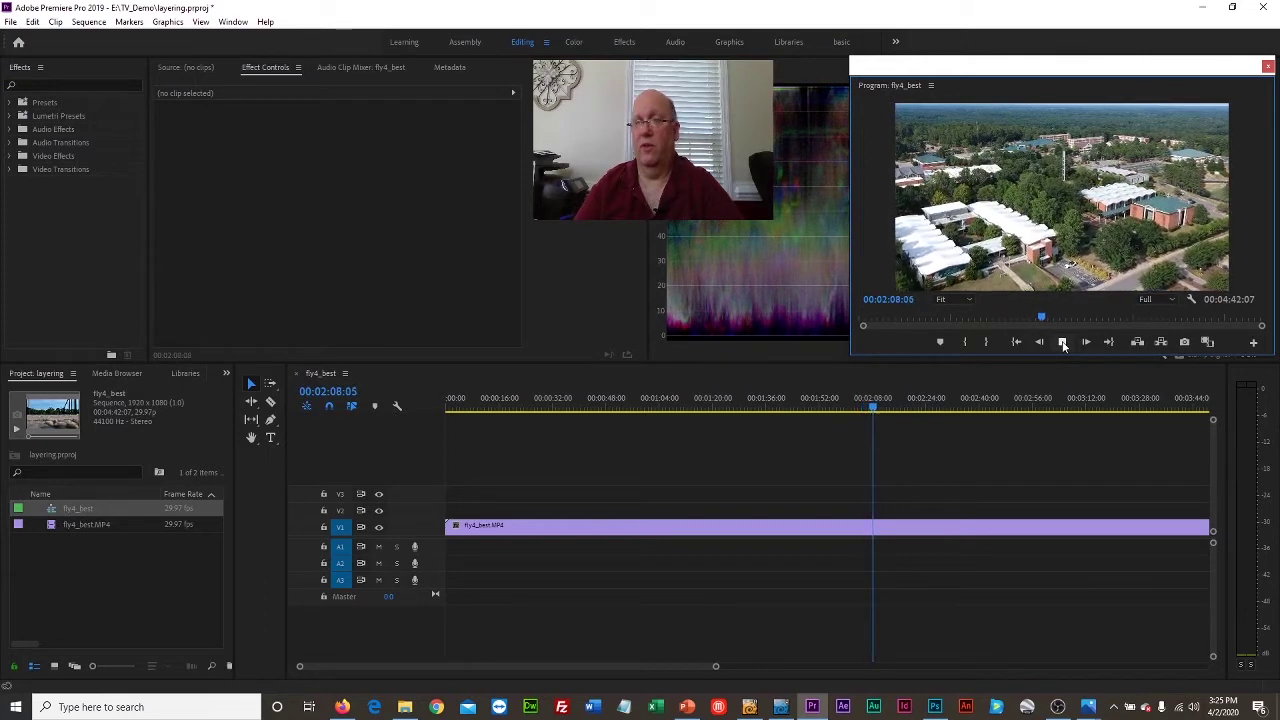
{"action": "left_click", "coordinate": [1063, 343]}
Step: Step the playhead back frame by frame to 00:01:56:04 and split the V1 clip there with Ctrl+K
{"action": "left_click_drag", "start_coordinate": [876, 411], "coordinate": [840, 412]}
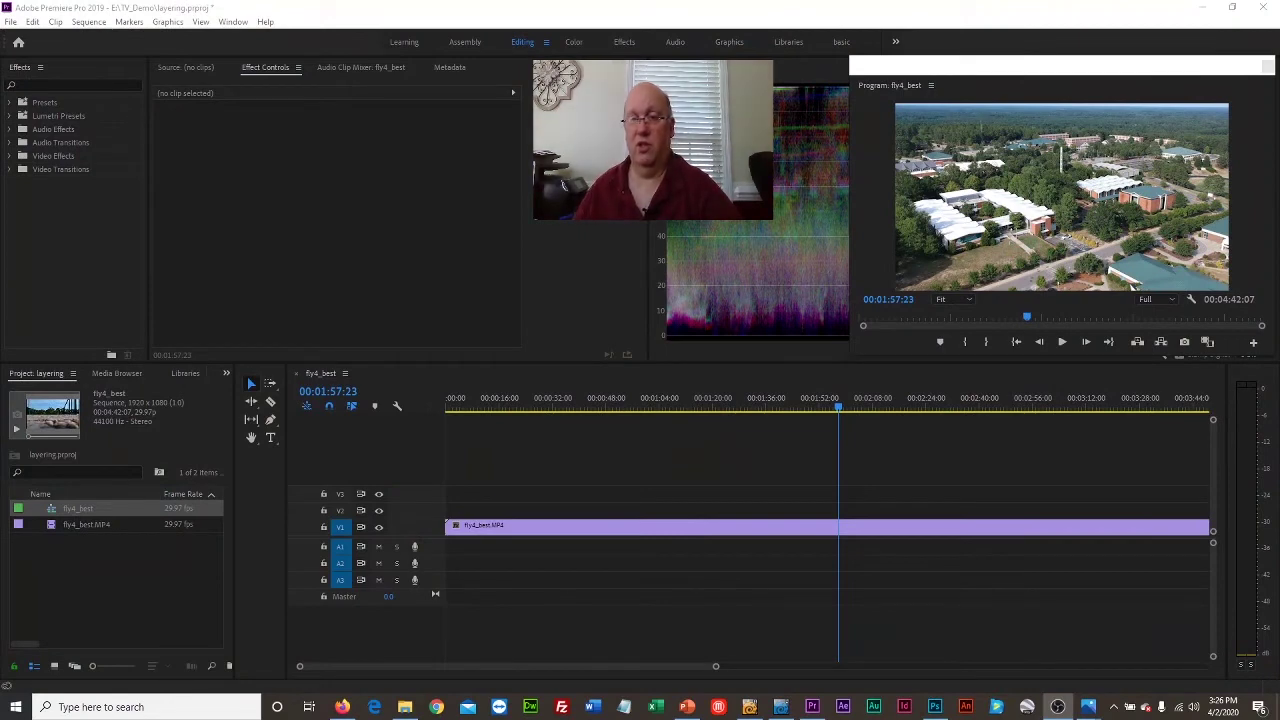
{"action": "left_click", "coordinate": [838, 412]}
{"action": "key", "text": "j"}
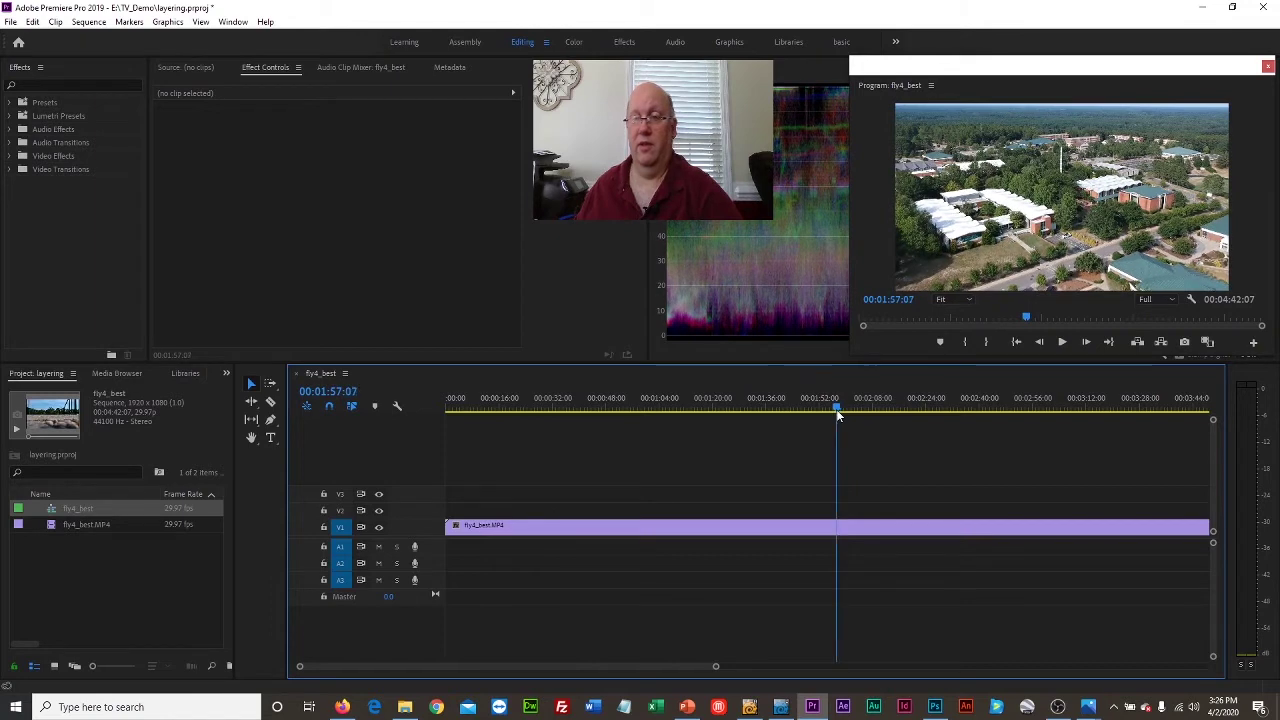
{"action": "key", "text": "k"}
{"action": "key", "text": "Left"}
{"action": "key", "text": "Left"}
{"action": "key", "text": "Left"}
{"action": "key", "text": "Left"}
{"action": "key", "text": "Left"}
{"action": "key", "text": "Left"}
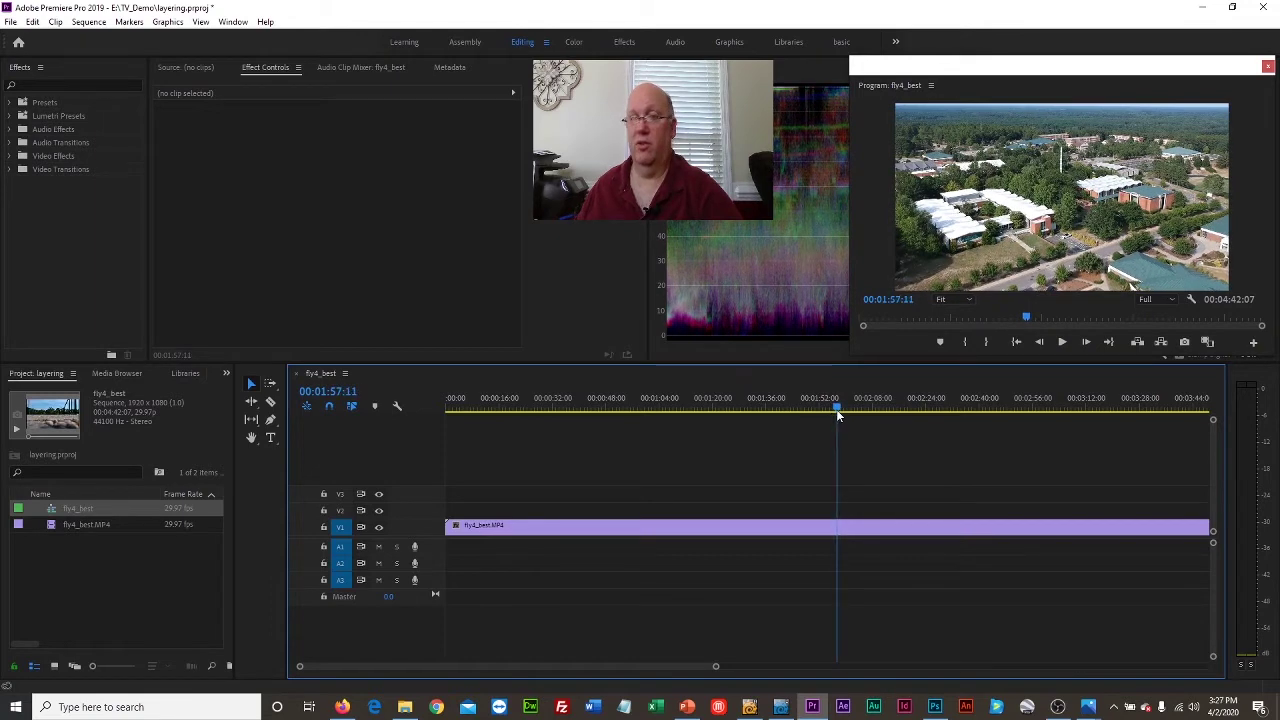
{"action": "key", "text": "Left"}
{"action": "key", "text": "Left"}
{"action": "key", "text": "Left"}
{"action": "key", "text": "Left"}
{"action": "key", "text": "Left"}
{"action": "key", "text": "Left"}
{"action": "key", "text": "Left"}
{"action": "key", "text": "Left"}
{"action": "key", "text": "Left"}
{"action": "key", "text": "Left"}
{"action": "key", "text": "Left"}
{"action": "key", "text": "Left"}
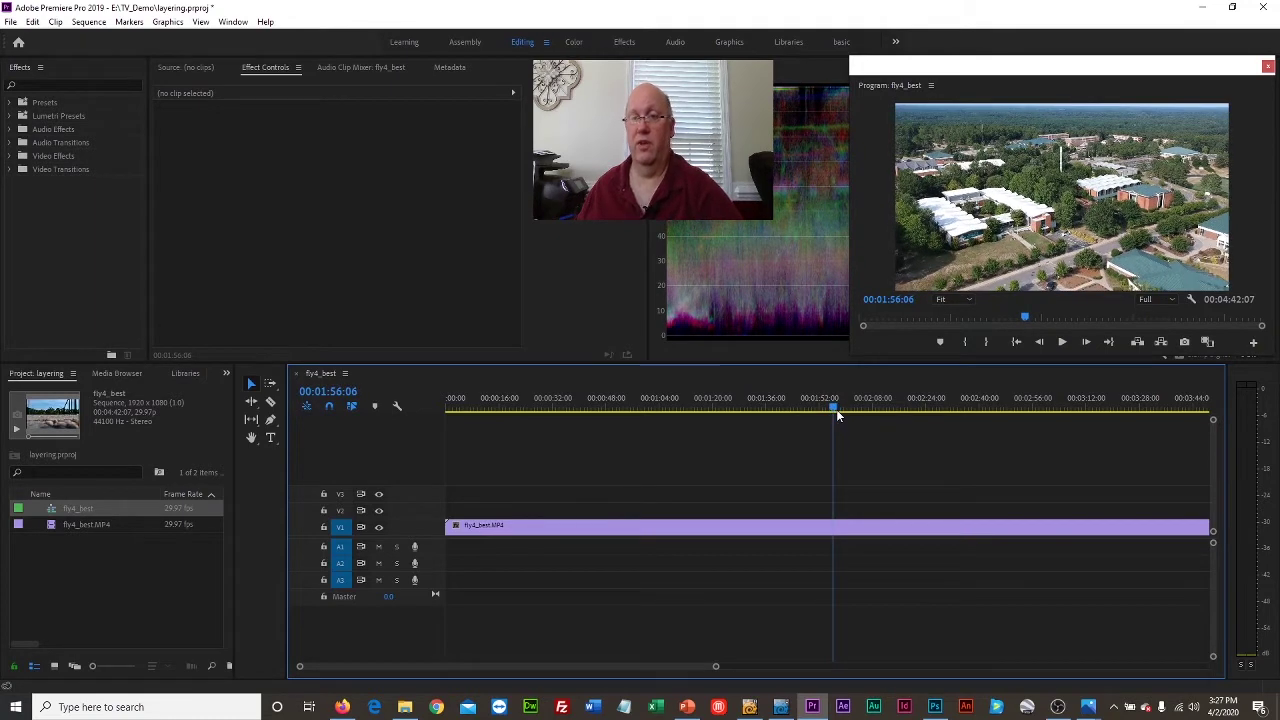
{"action": "key", "text": "Left"}
{"action": "key", "text": "Left"}
{"action": "key", "text": "Left"}
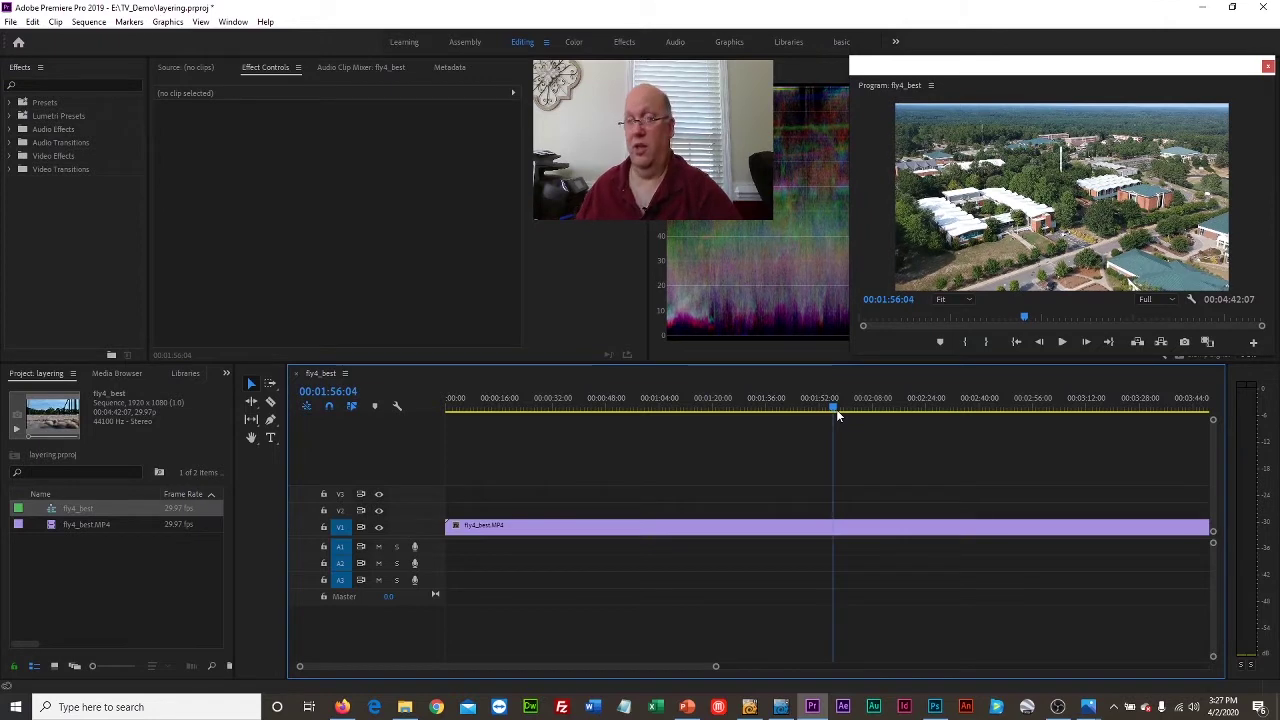
{"action": "key", "text": "ctrl+k"}
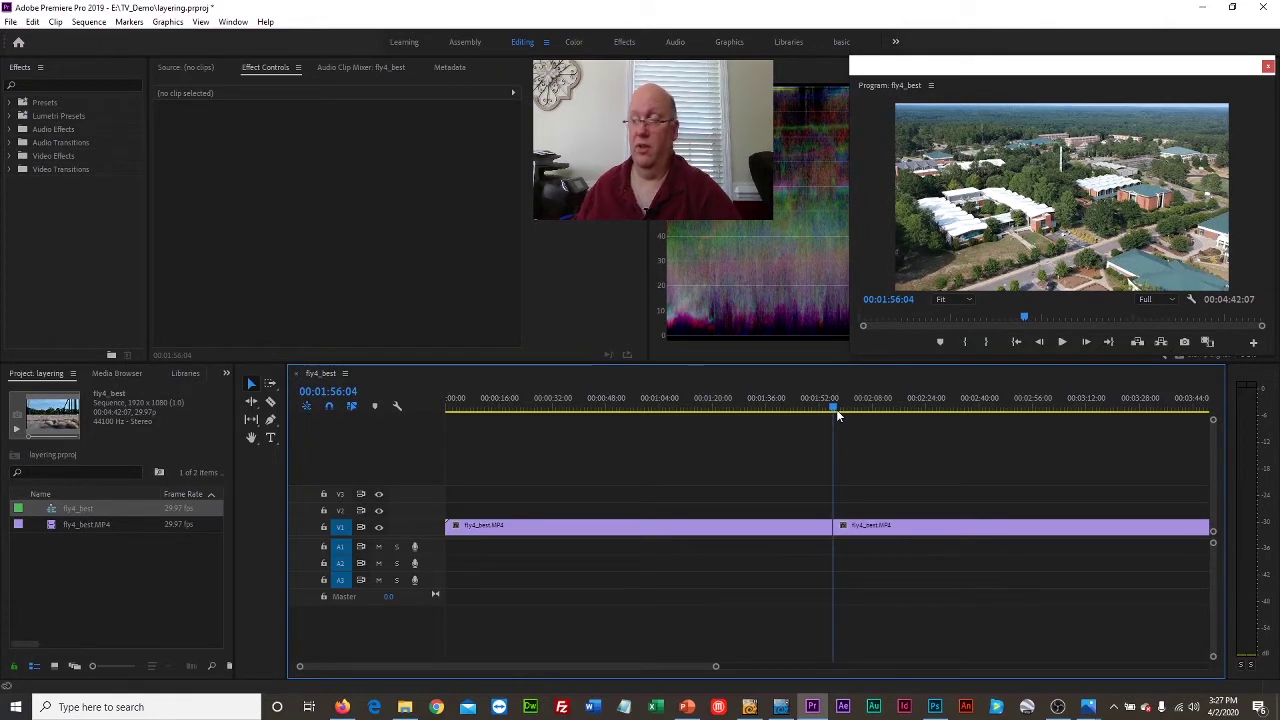
Step: Delete the first part of the split clip and close the gap so the clip starts at 00:00:00:00
{"action": "left_click", "coordinate": [775, 527]}
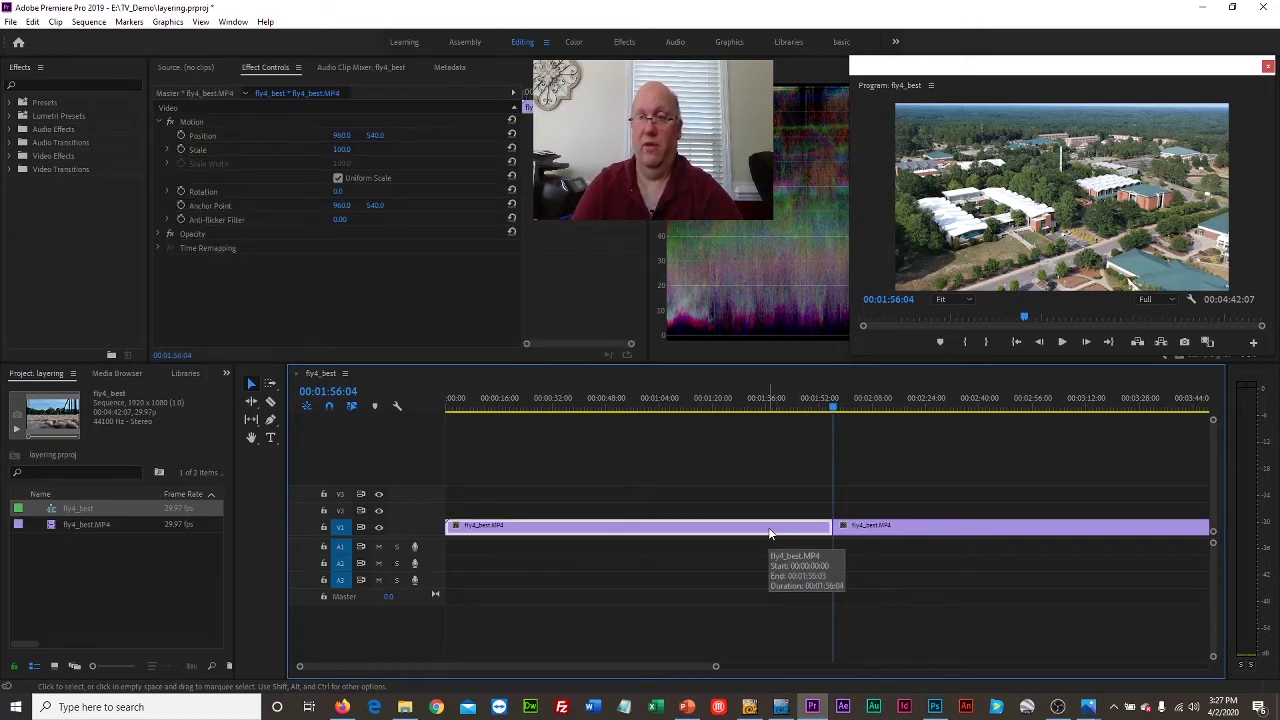
{"action": "key", "text": "Delete"}
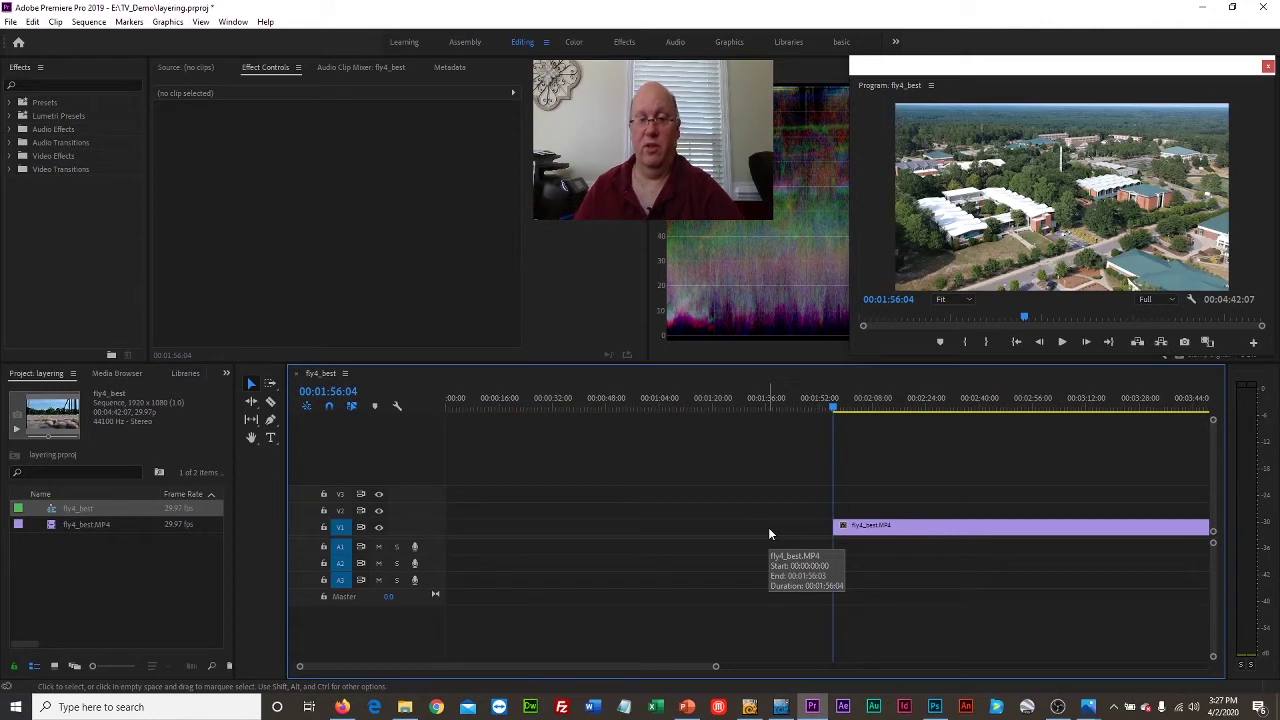
{"action": "left_click", "coordinate": [778, 530]}
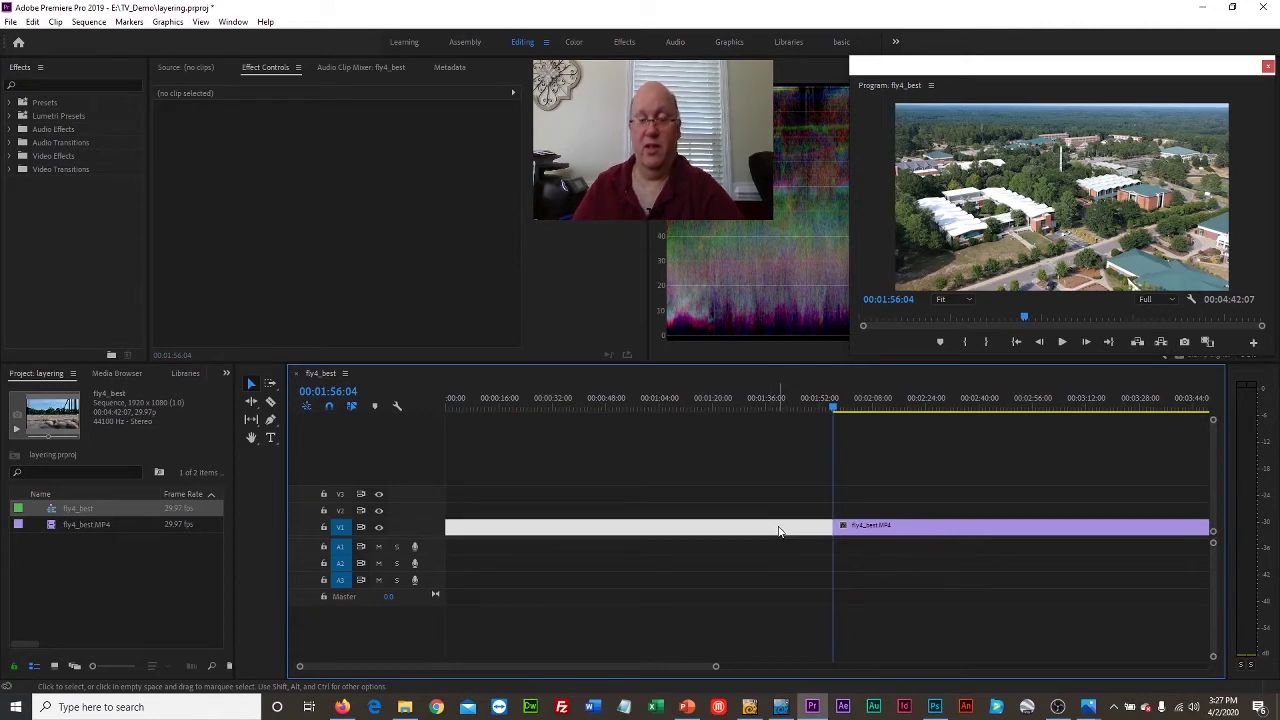
{"action": "right_click", "coordinate": [778, 530]}
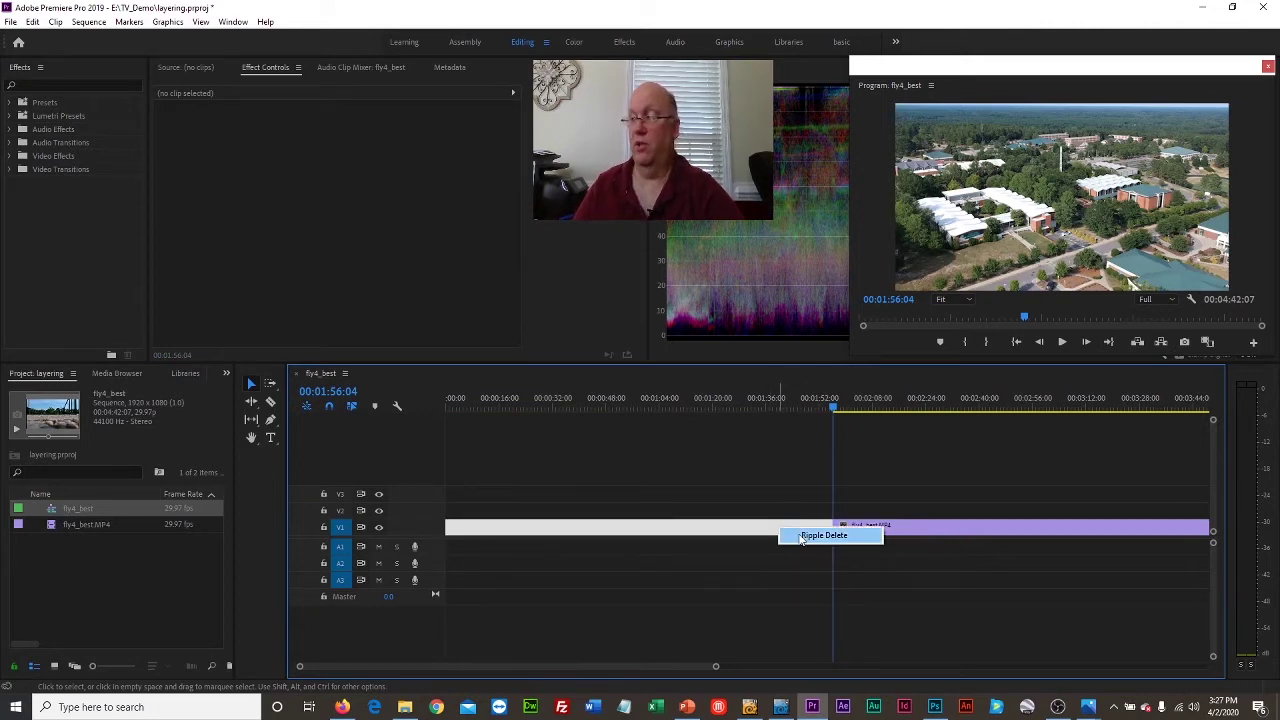
{"action": "left_click", "coordinate": [802, 536]}
Step: Cut the drone clip at 00:01:15:22 and delete everything after that point
{"action": "left_click", "coordinate": [456, 405]}
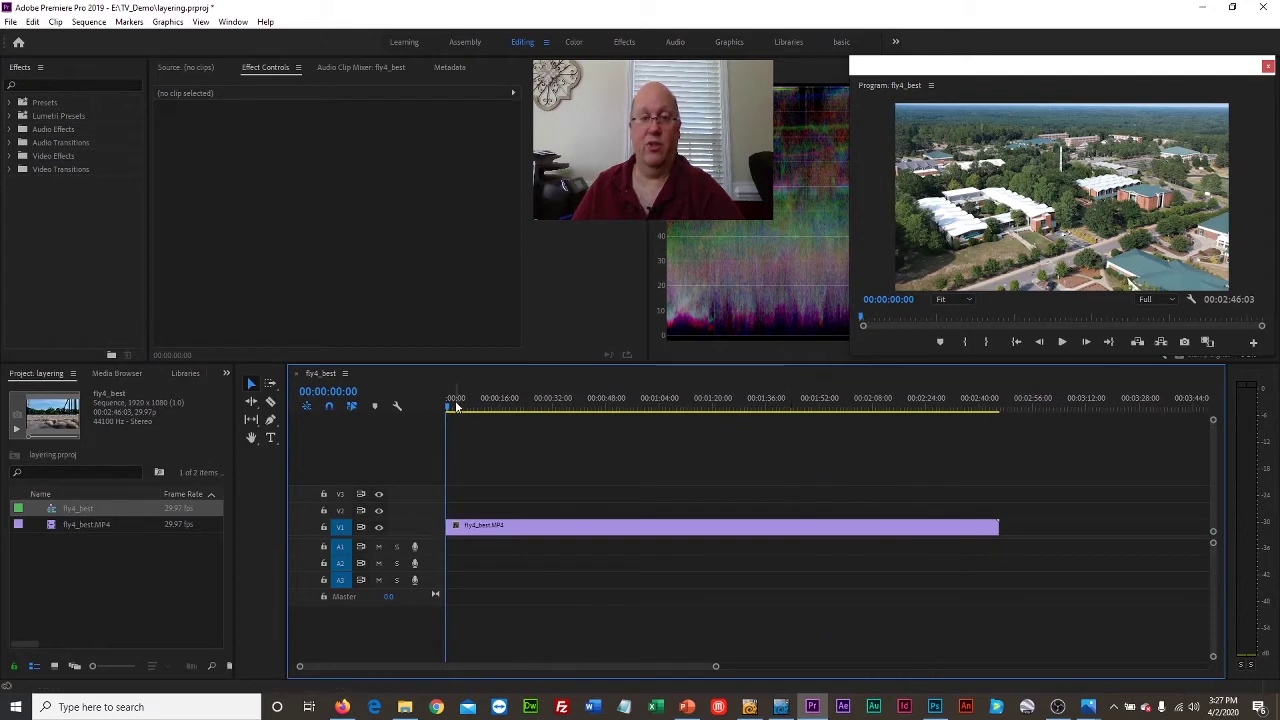
{"action": "left_click_drag", "start_coordinate": [450, 408], "coordinate": [699, 394]}
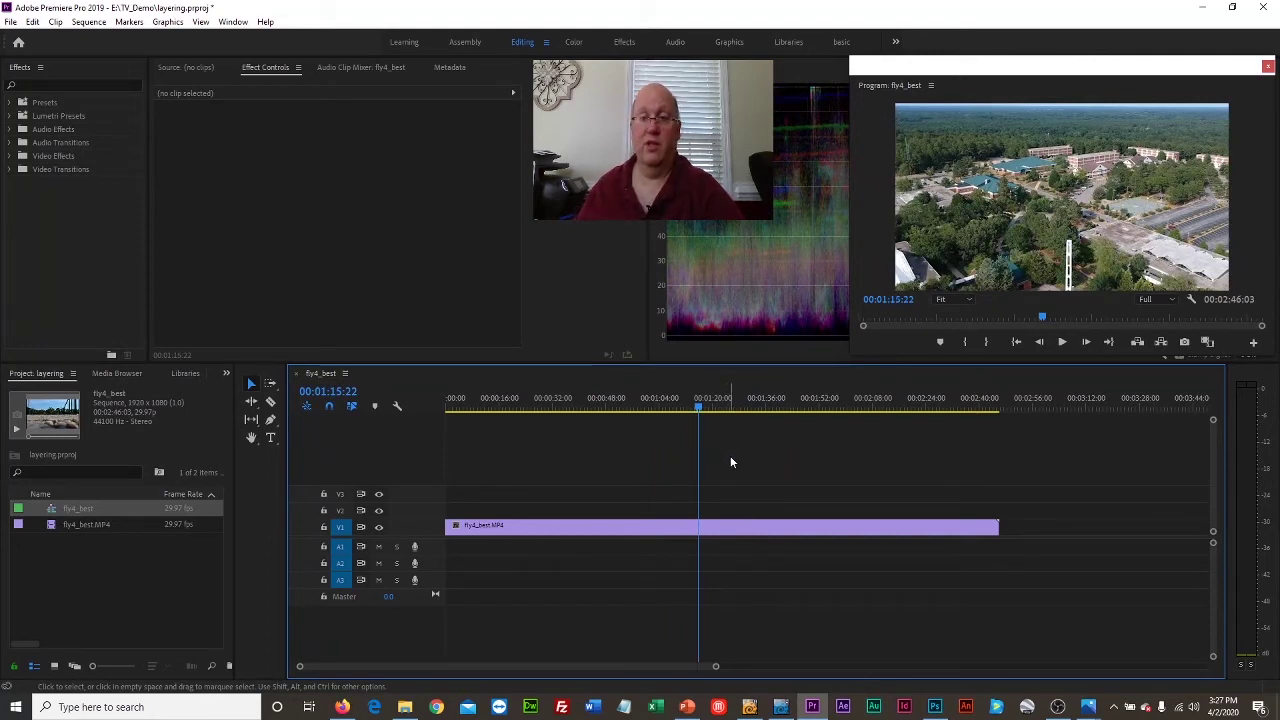
{"action": "key", "text": "ctrl+k"}
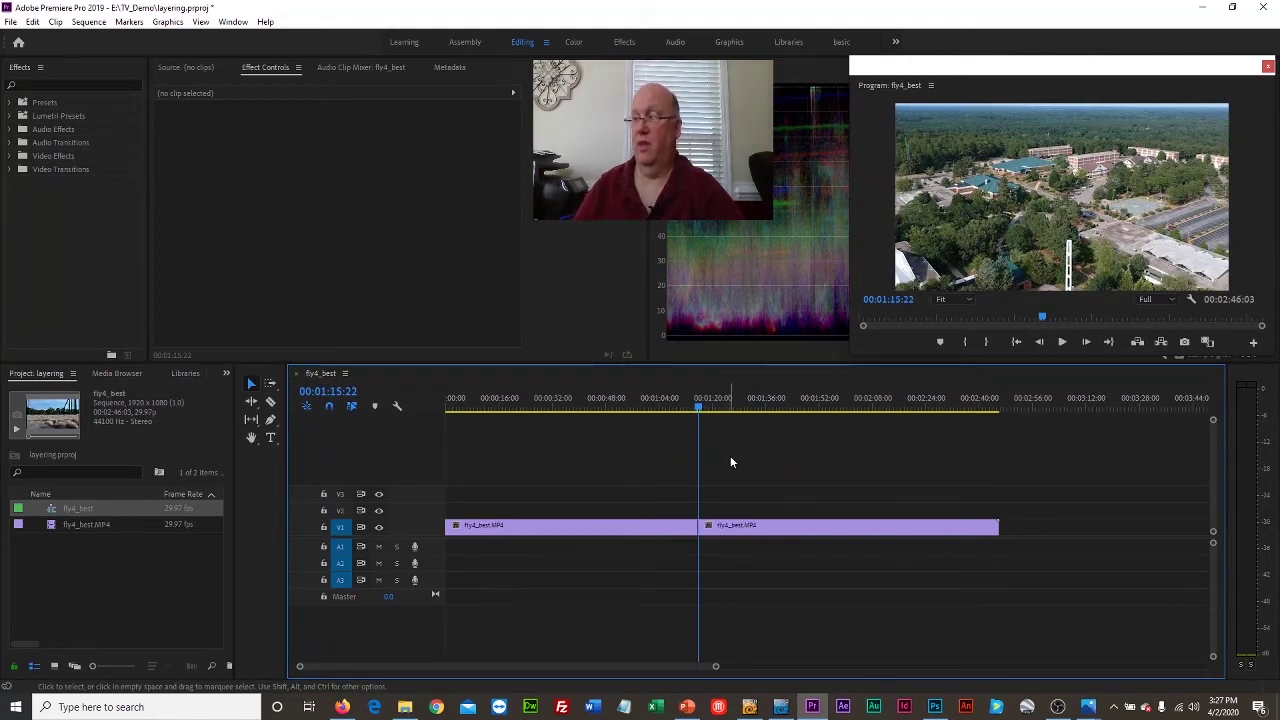
{"action": "left_click", "coordinate": [759, 530]}
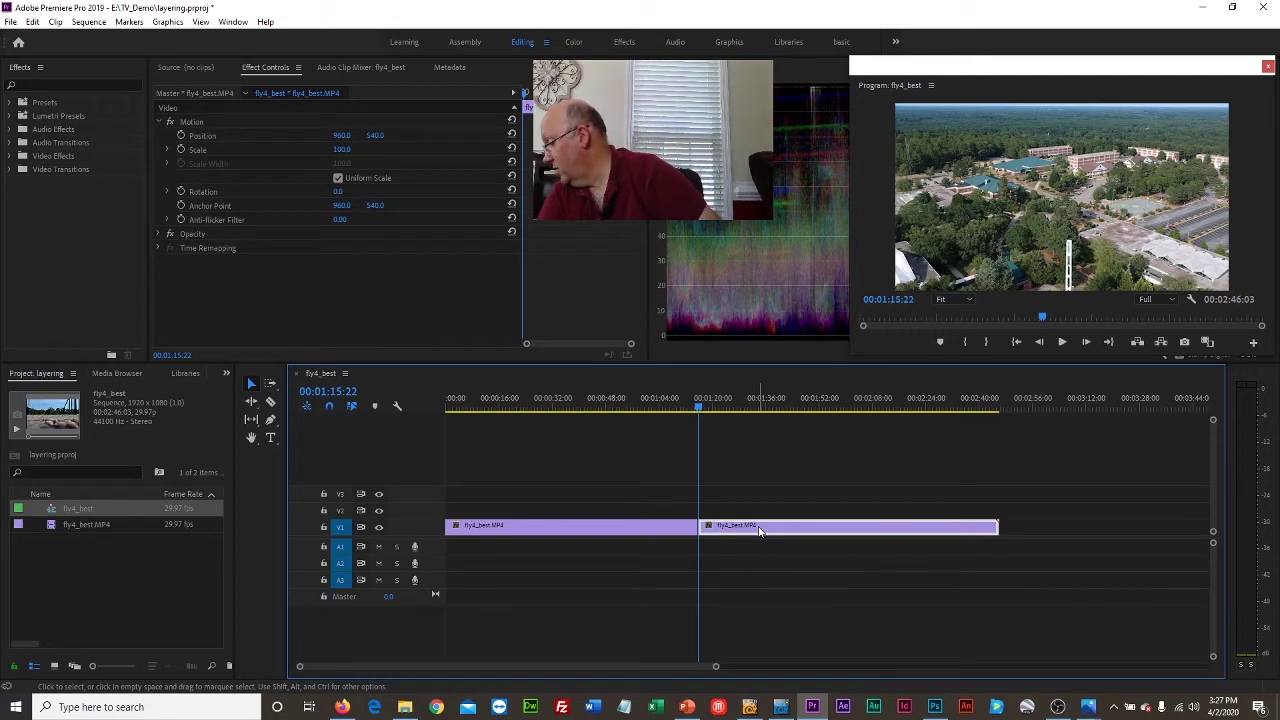
{"action": "key", "text": "Delete"}
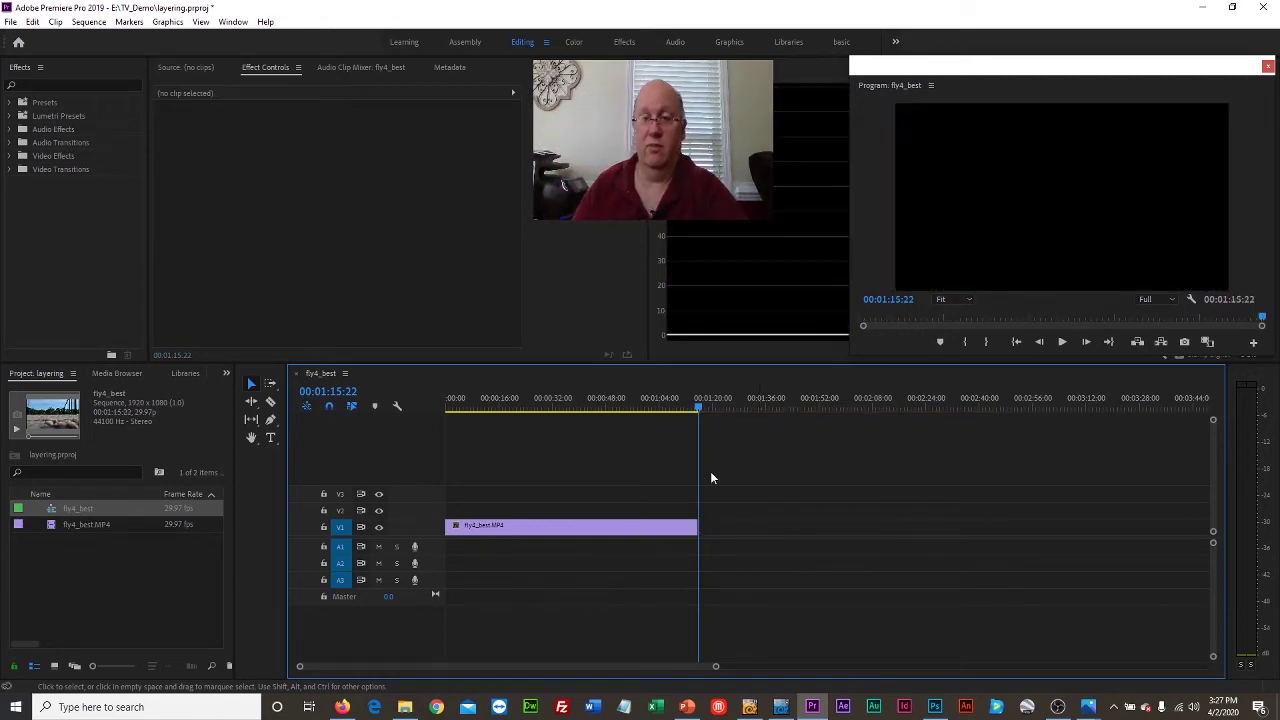
{"action": "left_click_drag", "start_coordinate": [684, 408], "coordinate": [577, 410]}
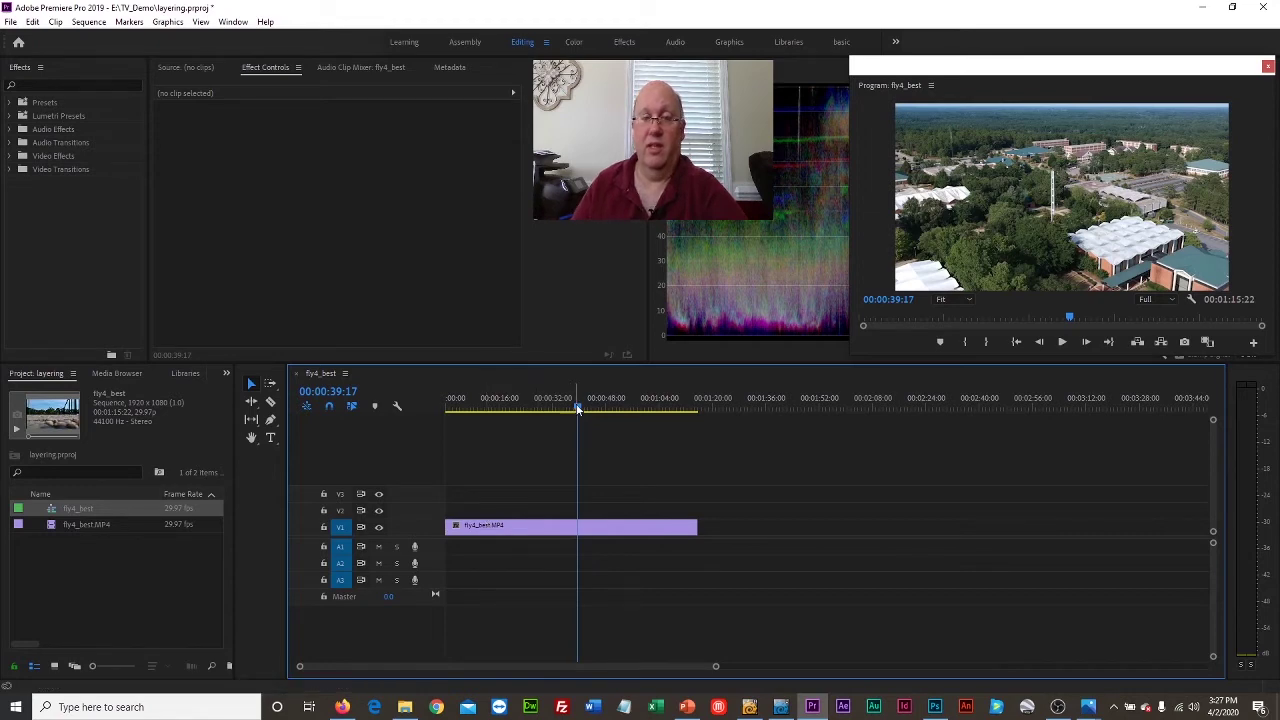
{"action": "left_click_drag", "start_coordinate": [576, 410], "coordinate": [436, 417]}
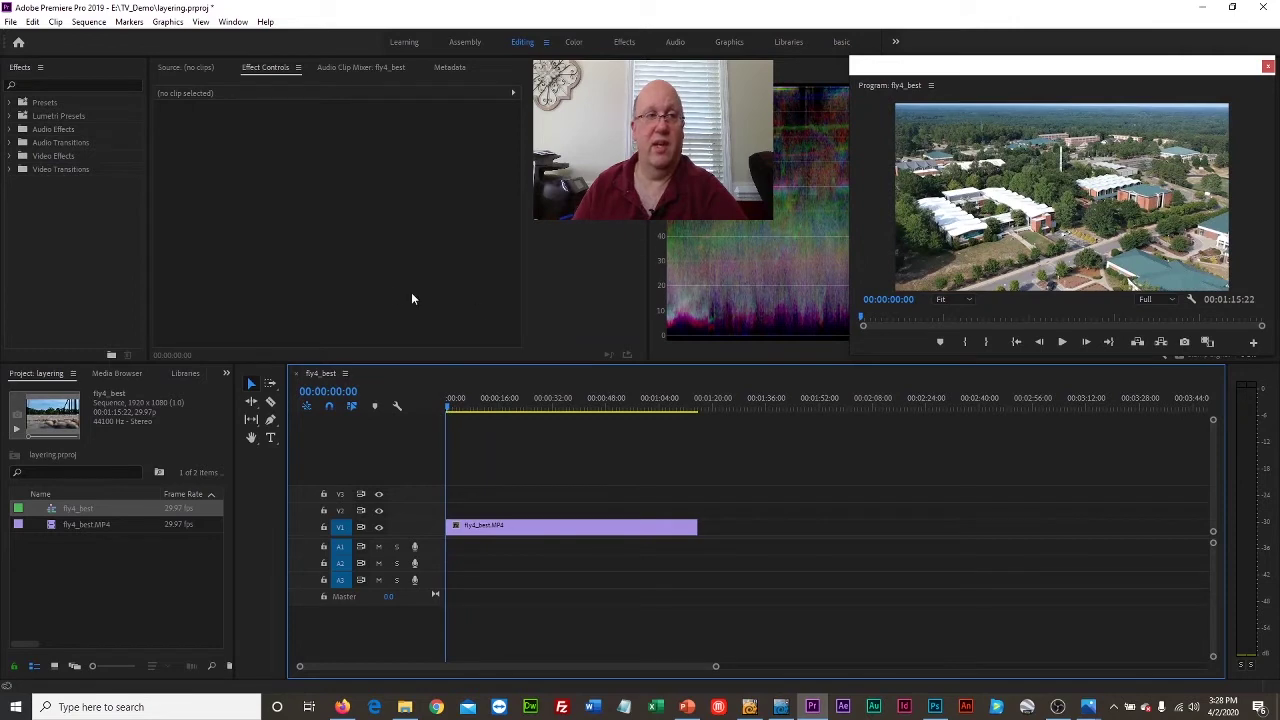
Step: Apply Cross Dissolve from Video Transitions > Dissolve to the start of the drone clip on V1
{"action": "left_click", "coordinate": [8, 170]}
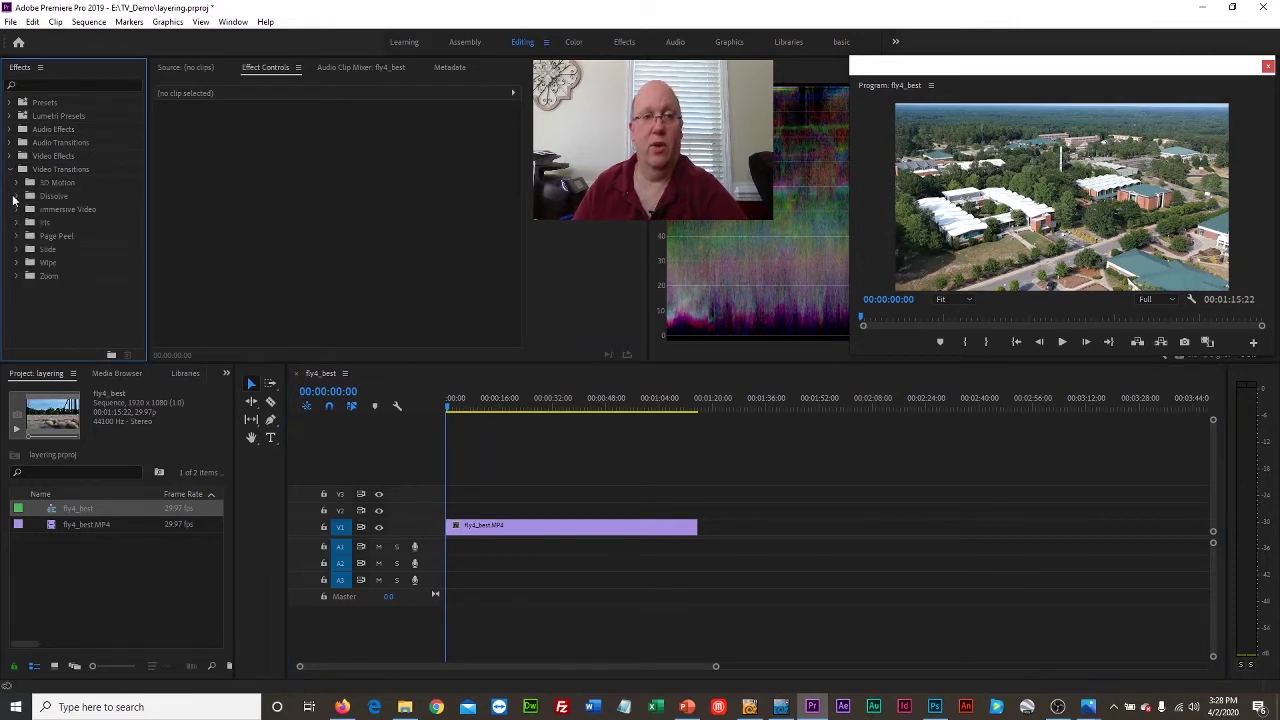
{"action": "left_click", "coordinate": [15, 196]}
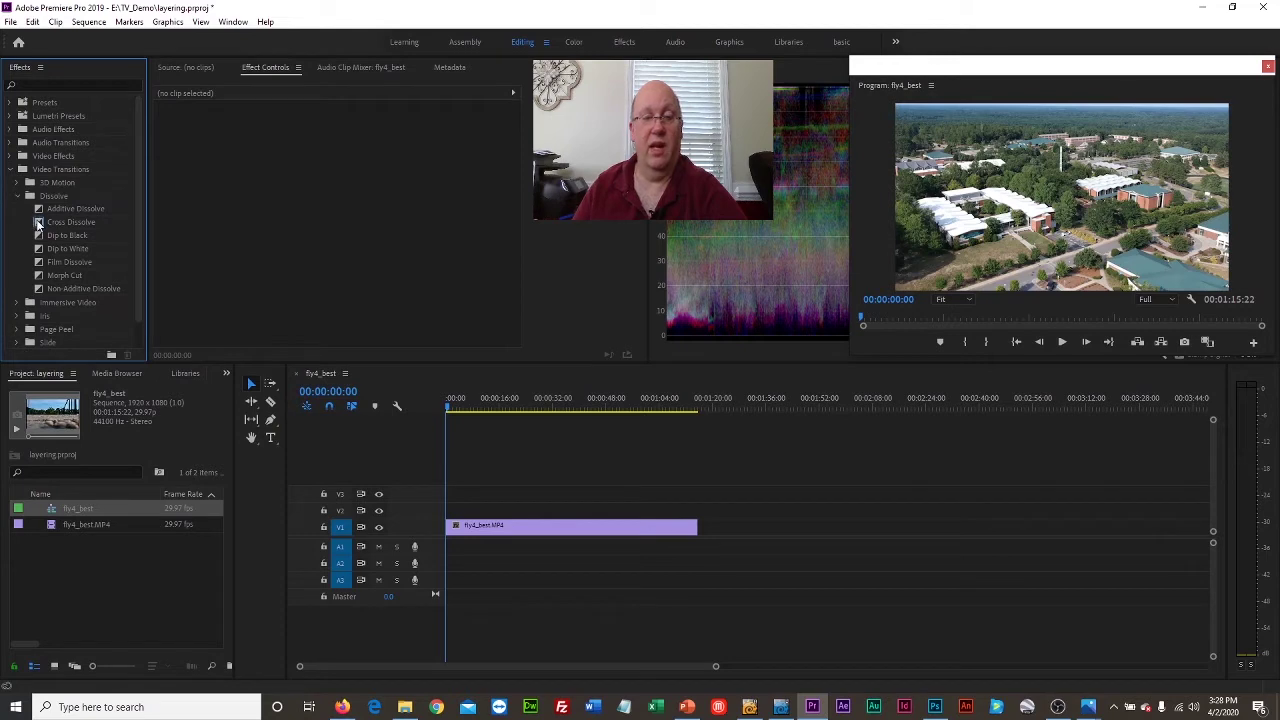
{"action": "mouse_move", "coordinate": [38, 224]}
{"action": "left_mouse_down"}
{"action": "mouse_move", "coordinate": [455, 505]}
{"action": "mouse_move", "coordinate": [452, 535]}
{"action": "left_mouse_up"}
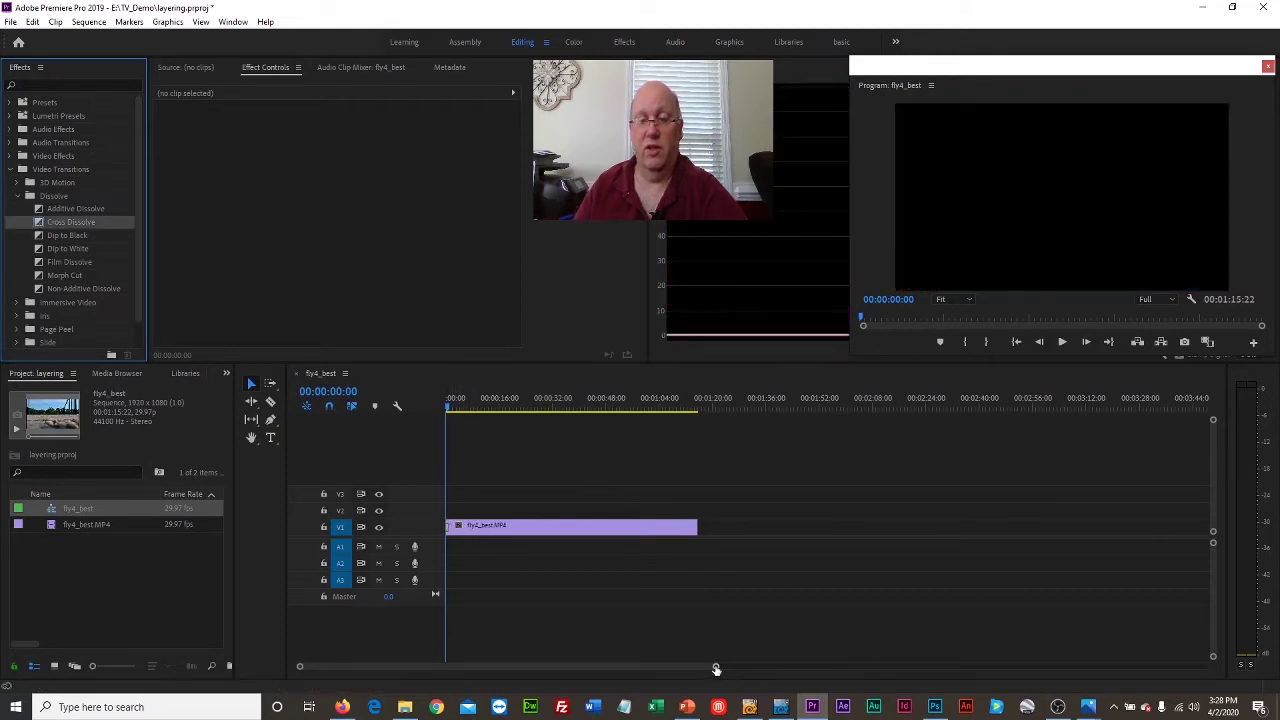
{"action": "left_click_drag", "start_coordinate": [715, 669], "coordinate": [557, 671]}
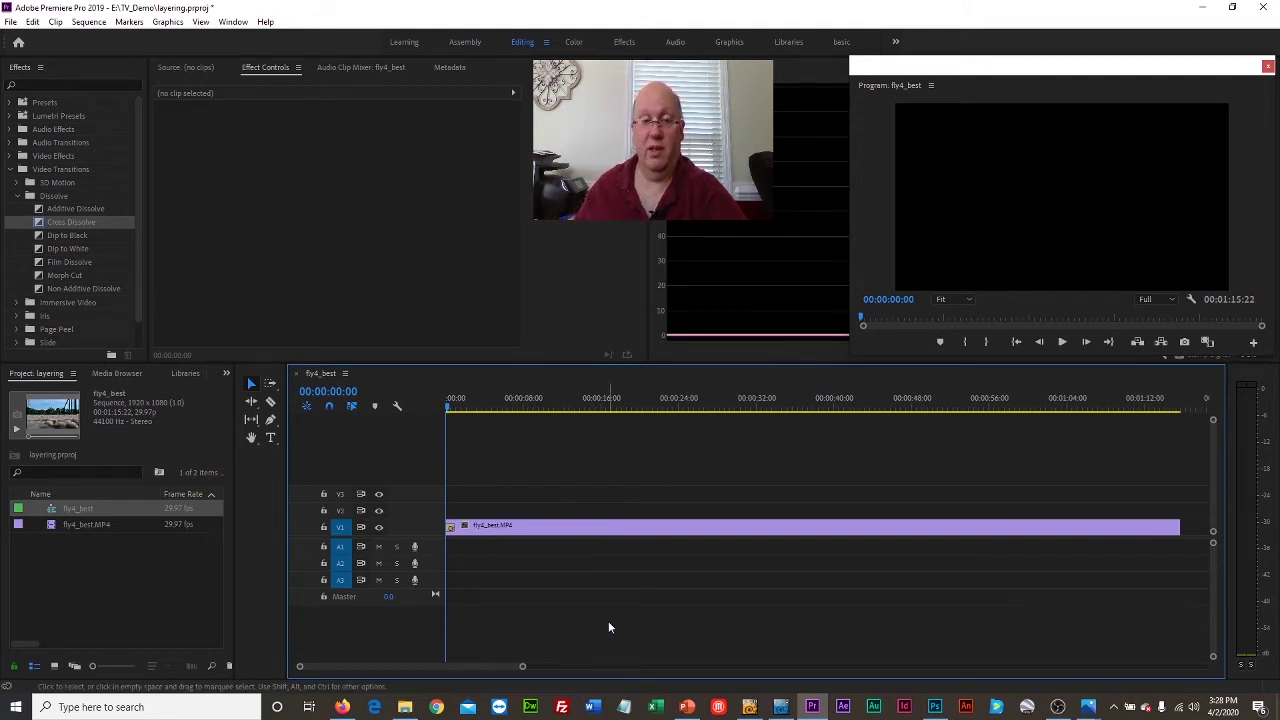
Step: Play the opening of the sequence twice to preview the dissolve
{"action": "key", "text": "space"}
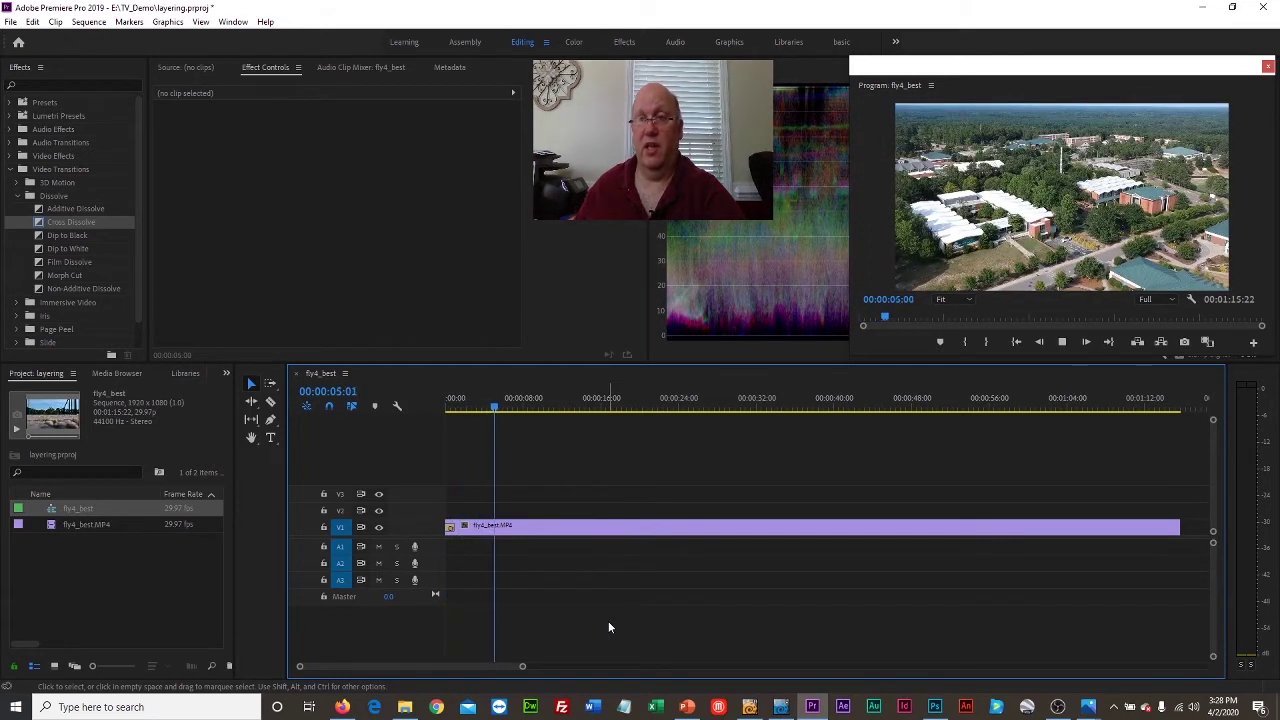
{"action": "key", "text": "space"}
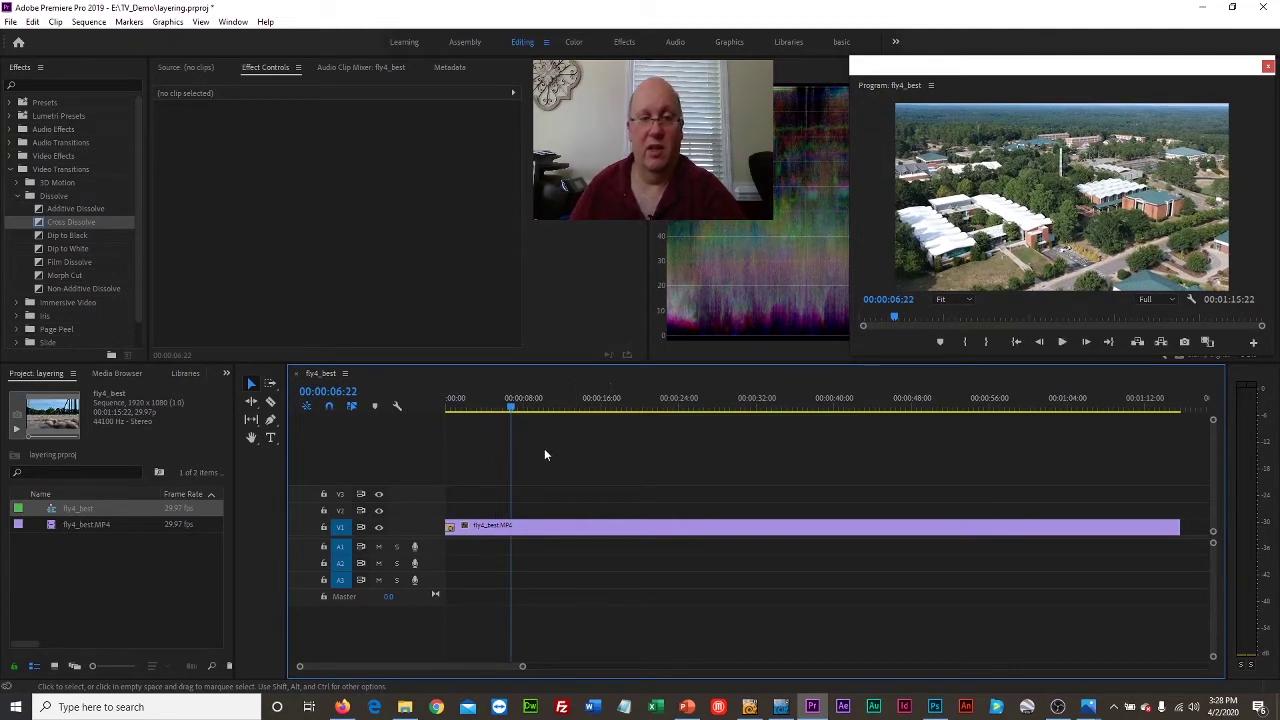
{"action": "left_click_drag", "start_coordinate": [512, 406], "coordinate": [433, 420]}
{"action": "key", "text": "space"}
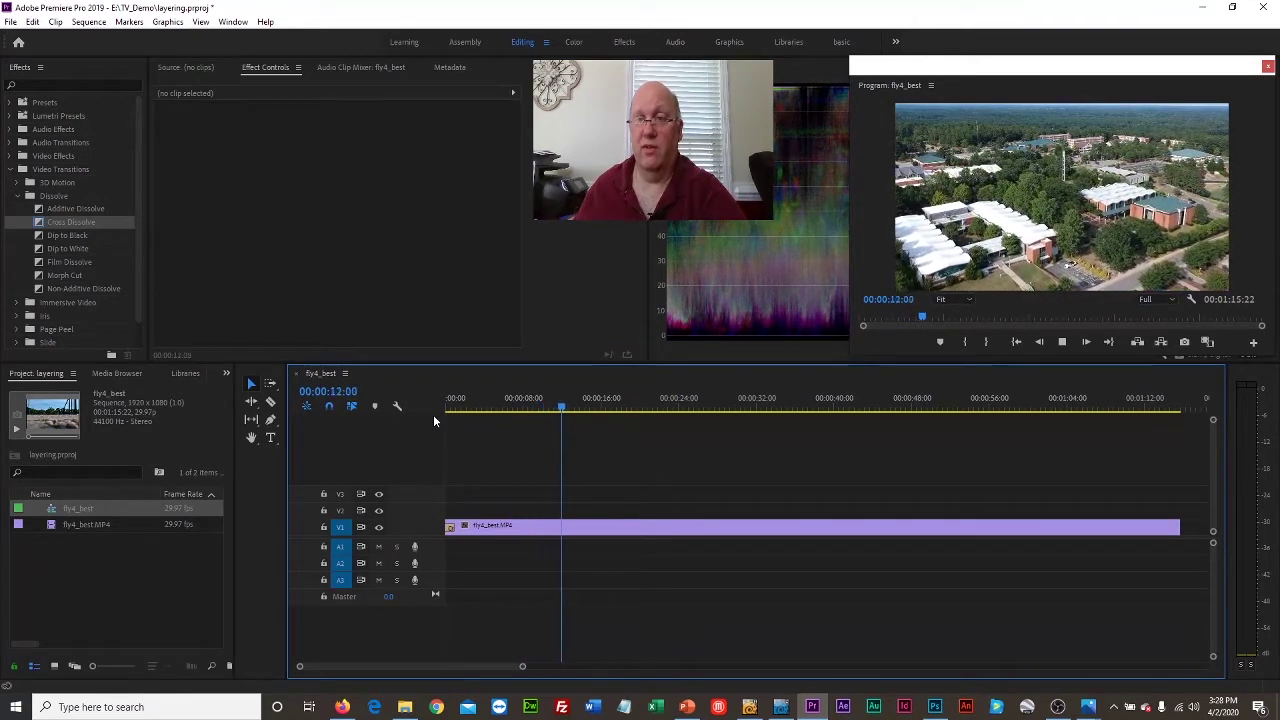
{"action": "key", "text": "space"}
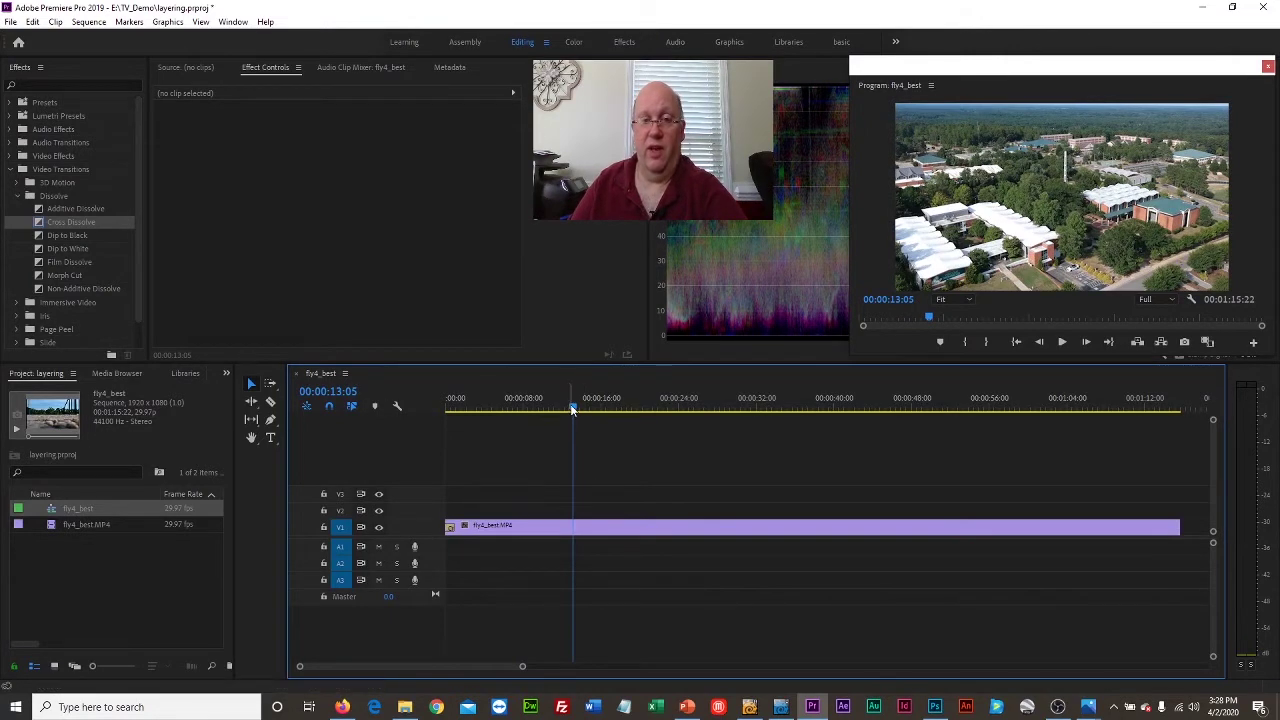
{"action": "mouse_move", "coordinate": [573, 410]}
{"action": "left_mouse_down"}
{"action": "mouse_move", "coordinate": [548, 409]}
{"action": "mouse_move", "coordinate": [560, 411]}
{"action": "left_mouse_up"}
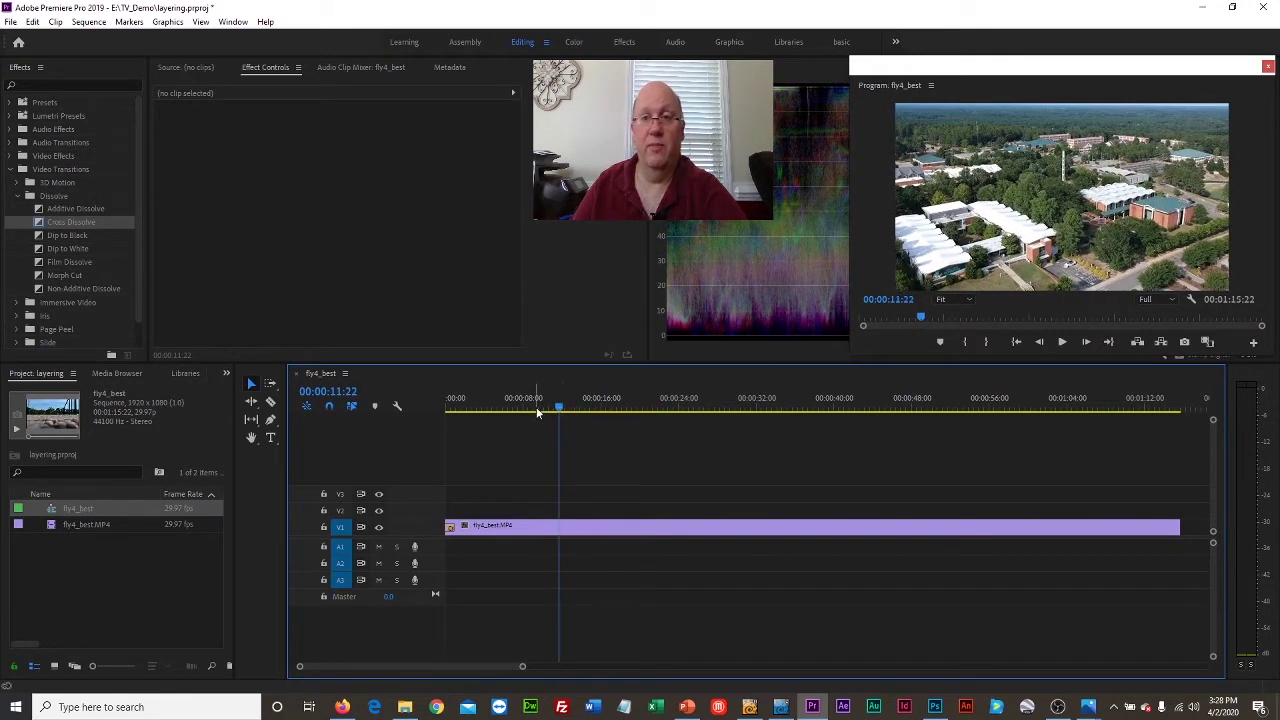
Step: Import methodist+university-logo.png from the TV_Demo folder into the project
{"action": "left_click", "coordinate": [10, 21]}
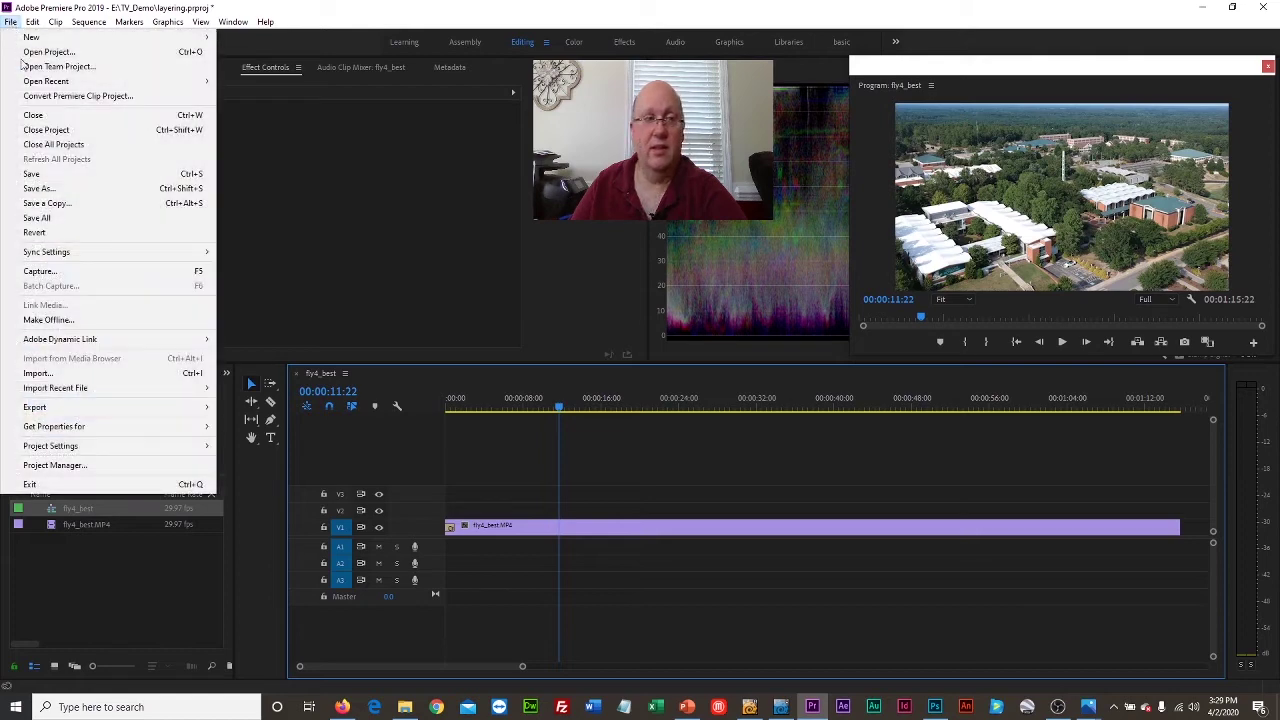
{"action": "left_click", "coordinate": [45, 373]}
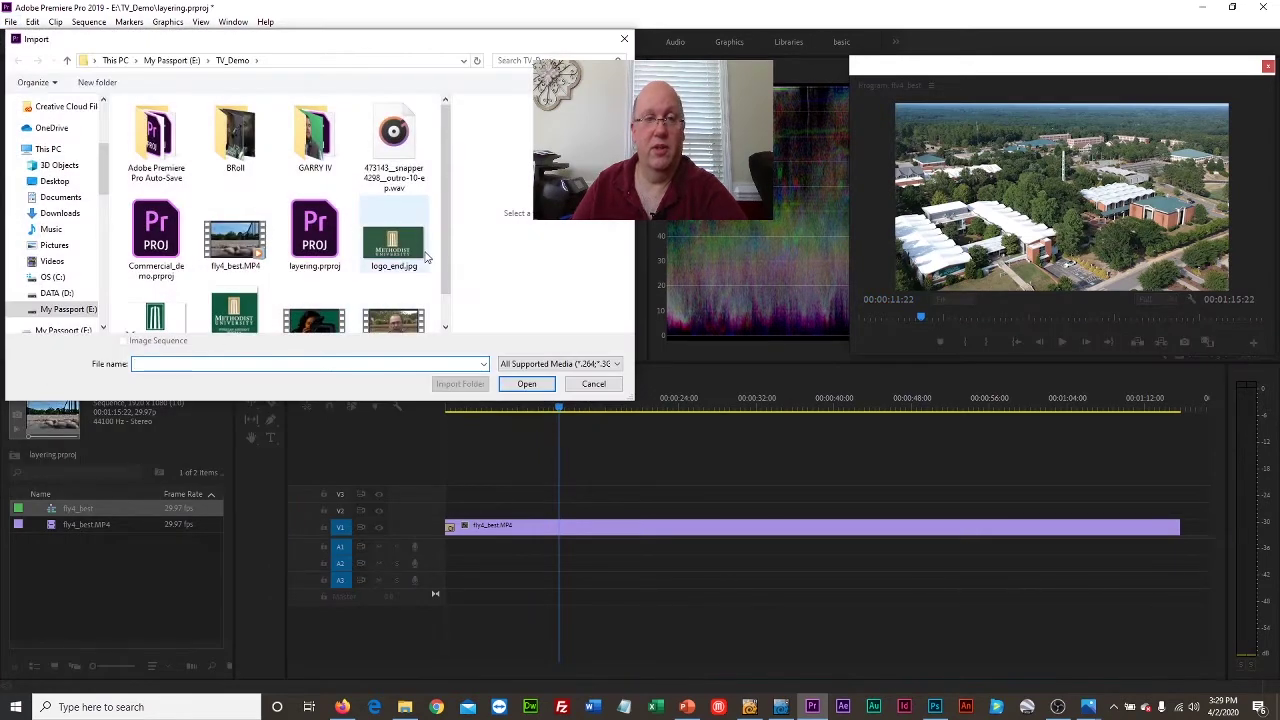
{"action": "scroll", "coordinate": [445, 255], "scroll_direction": "down", "scroll_amount": 1}
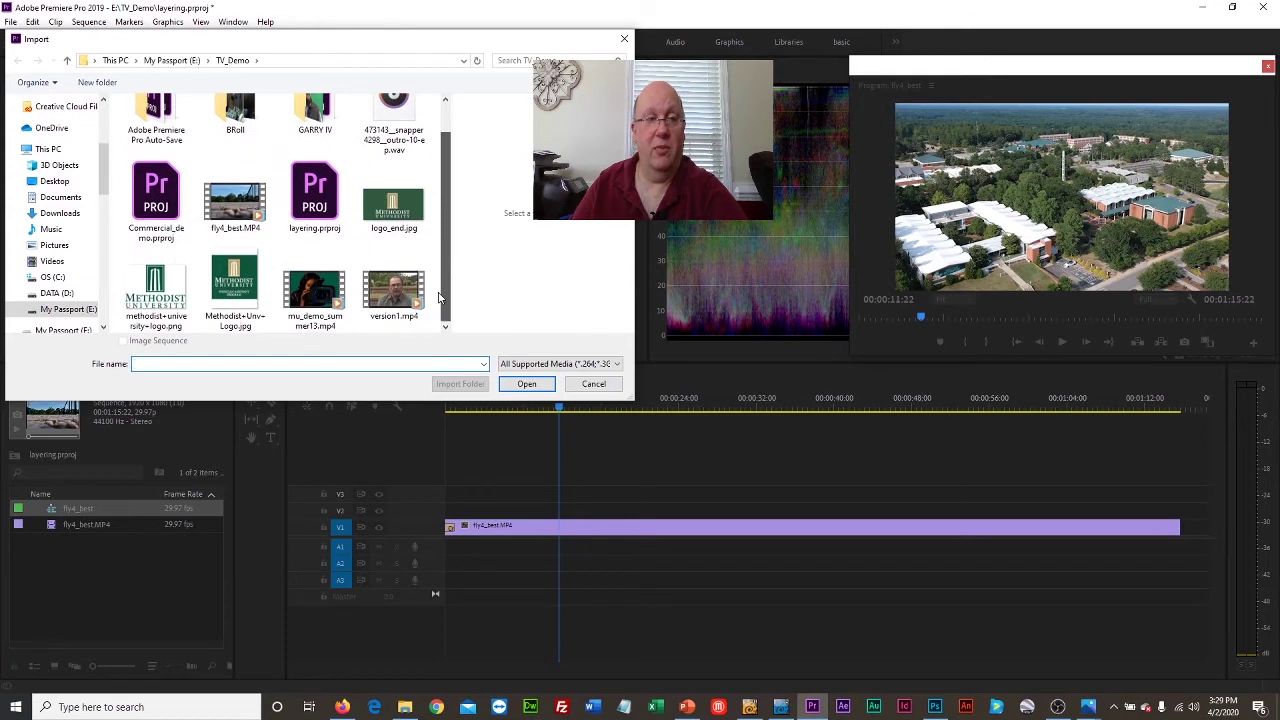
{"action": "left_click", "coordinate": [160, 285]}
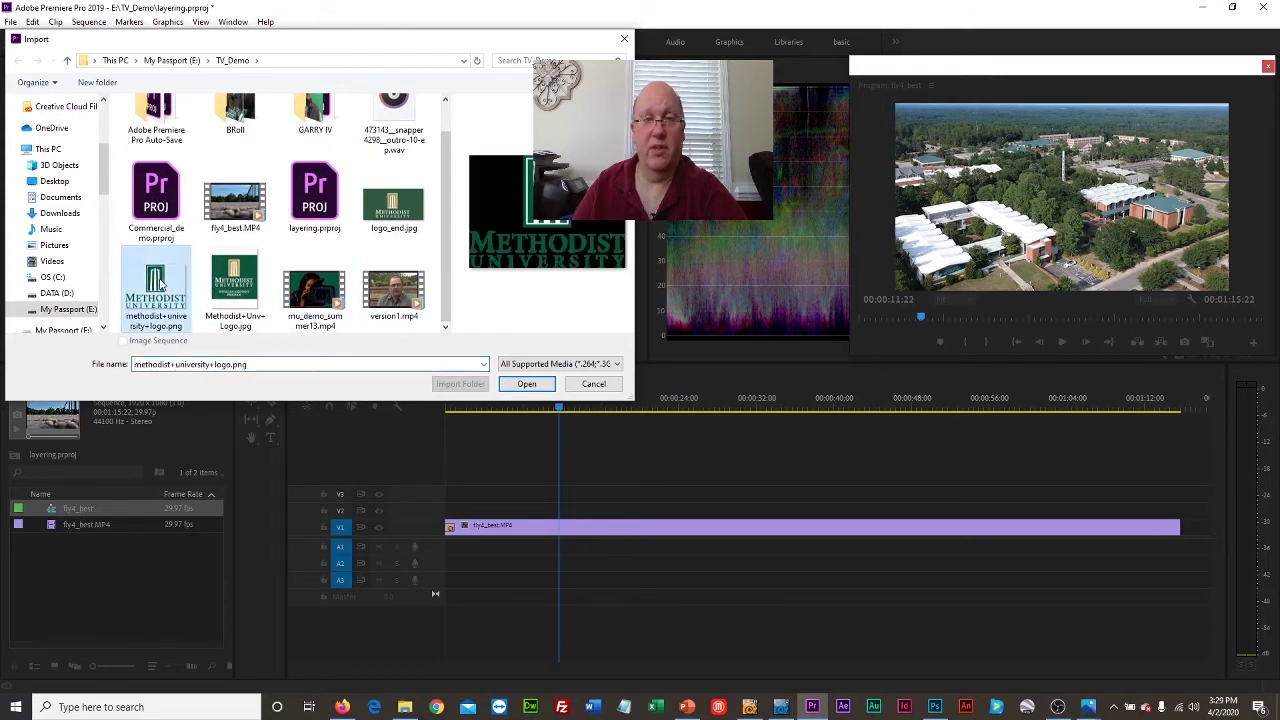
{"action": "left_click", "coordinate": [526, 383]}
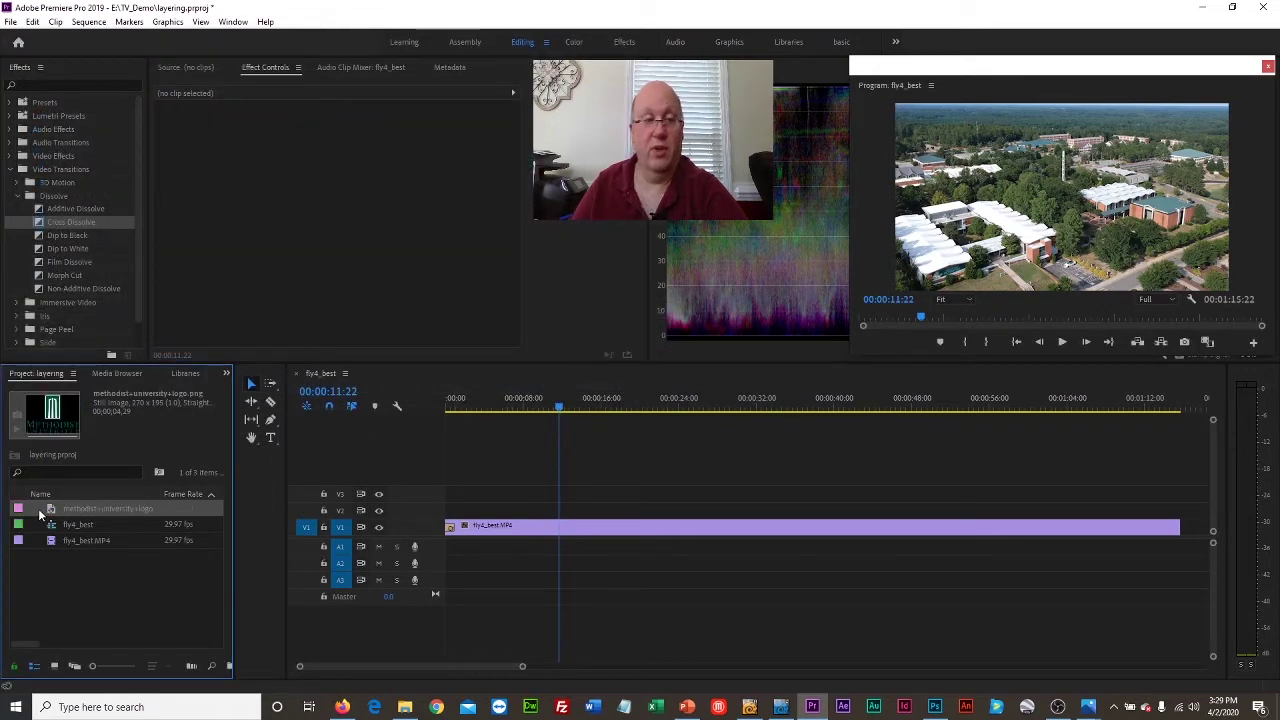
Step: Drag the university logo onto V2 above the drone clip, starting around 00:00:08
{"action": "left_click_drag", "start_coordinate": [212, 503], "coordinate": [534, 520]}
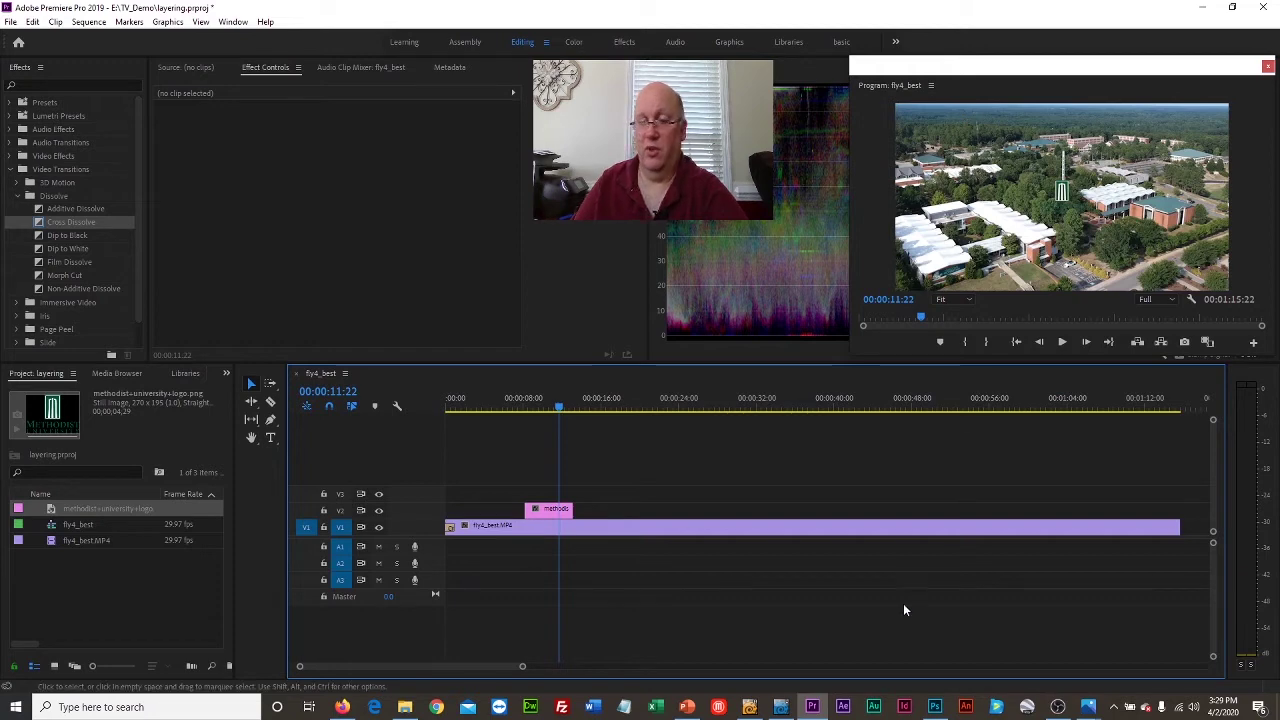
Step: Open the logo PNG in Photoshop and zoom in on its transparent background, then return to Premiere
{"action": "left_click", "coordinate": [935, 707]}
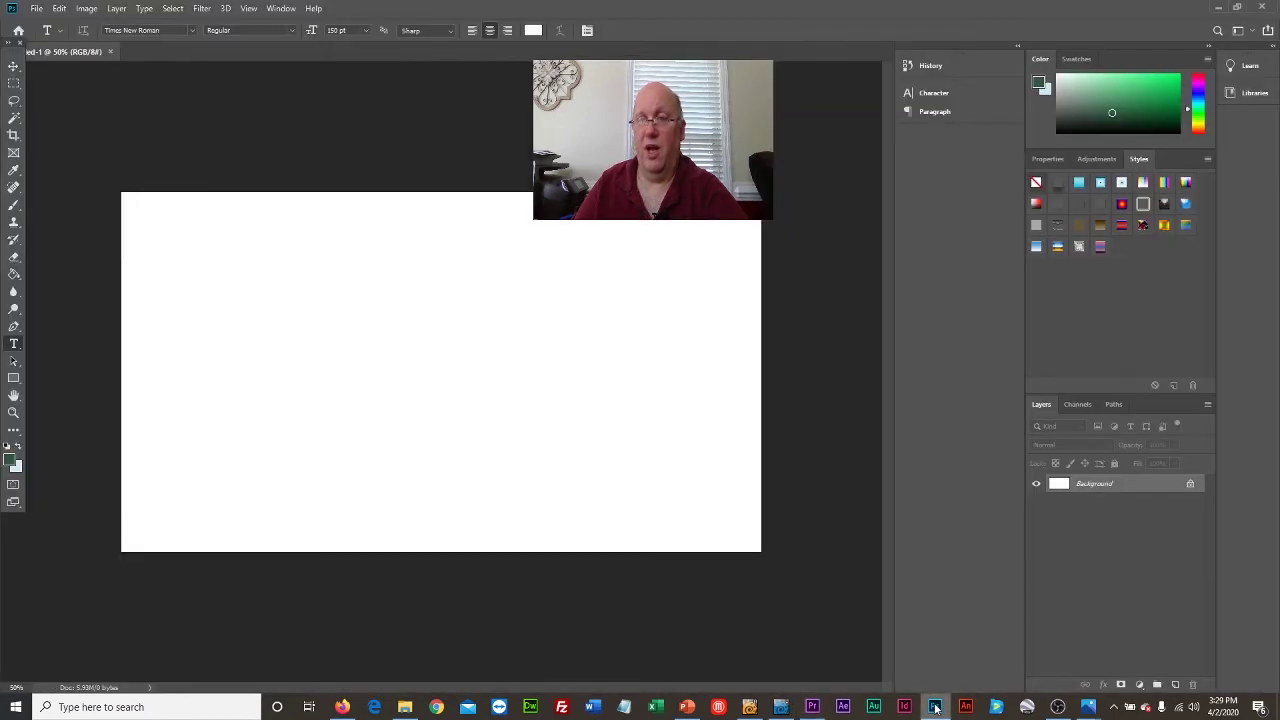
{"action": "left_click", "coordinate": [36, 8]}
{"action": "left_click", "coordinate": [45, 33]}
{"action": "left_click", "coordinate": [543, 409]}
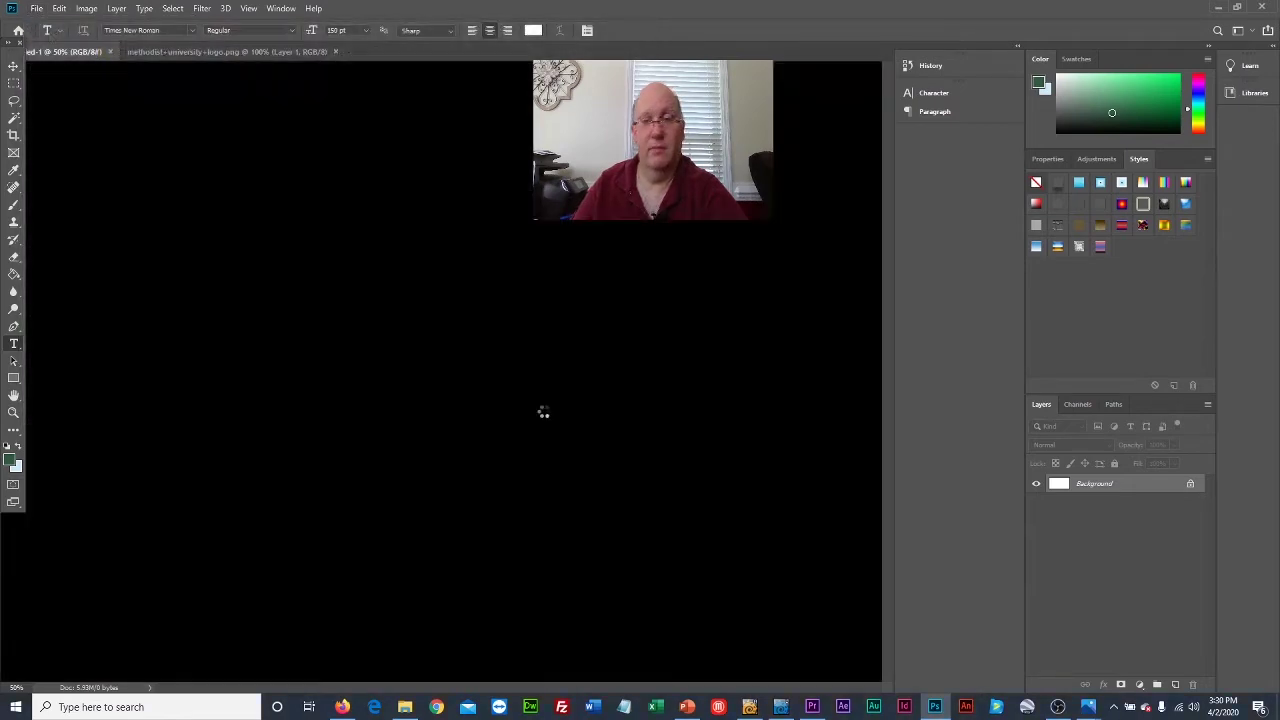
{"action": "left_click", "coordinate": [14, 413]}
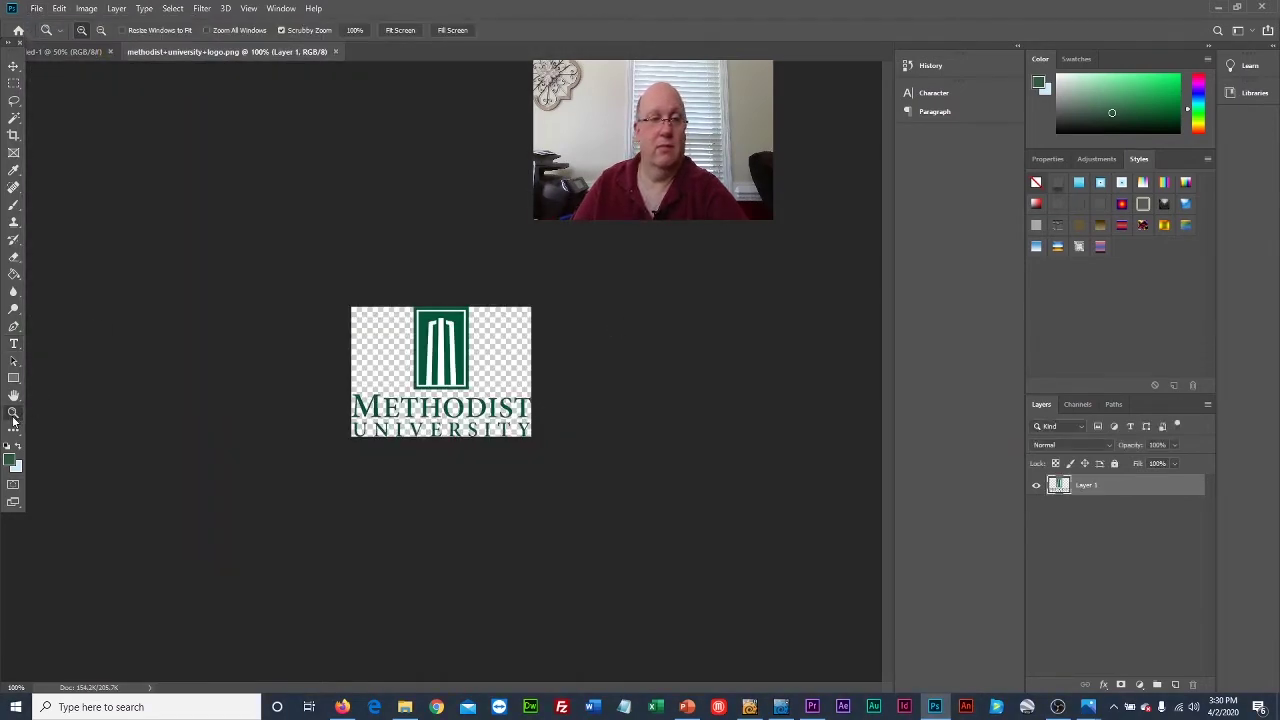
{"action": "left_click", "coordinate": [358, 383]}
{"action": "left_click", "coordinate": [300, 420]}
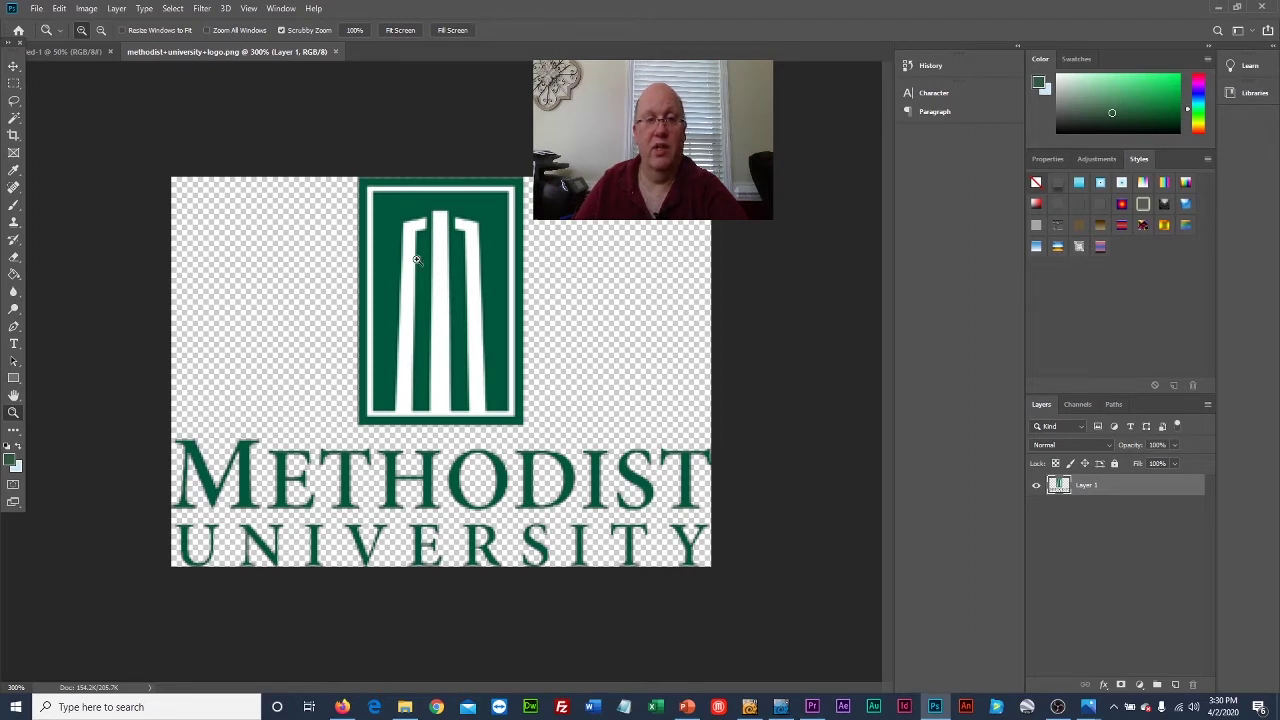
{"action": "left_click", "coordinate": [815, 711]}
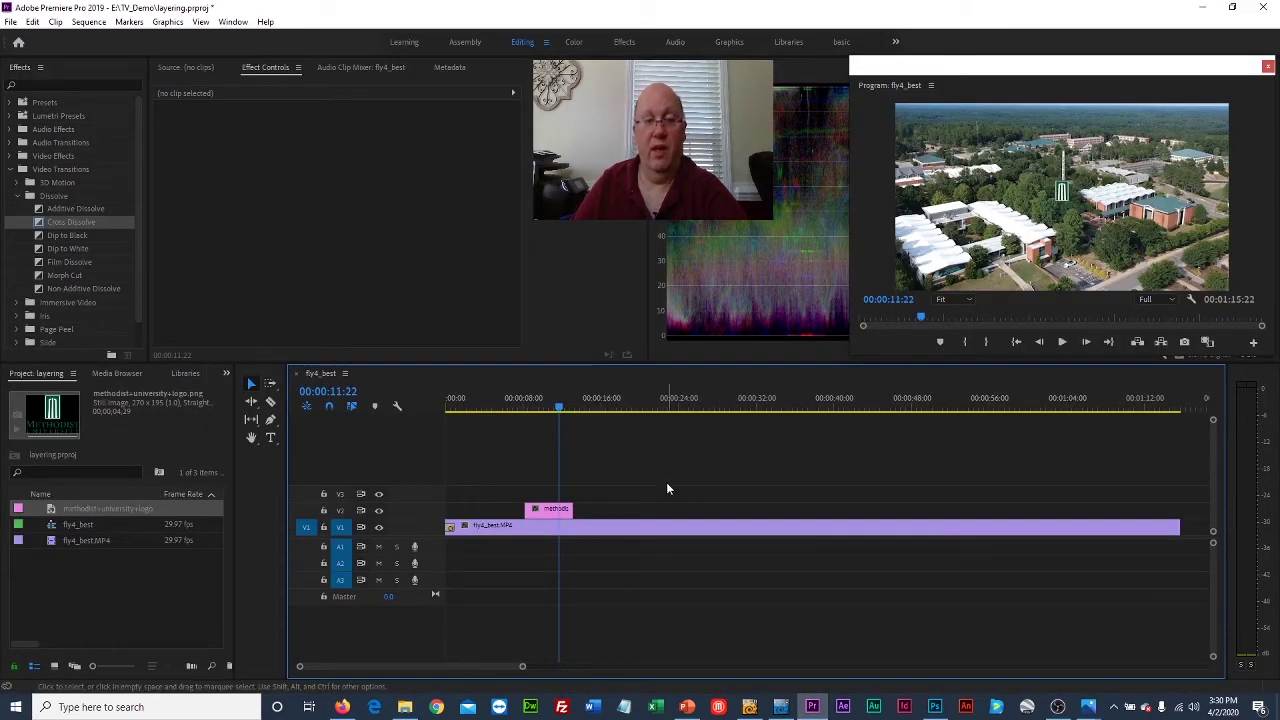
Step: Select the V2 logo clip and scrub its Scale in Effect Controls up to 440.0
{"action": "left_click", "coordinate": [545, 514]}
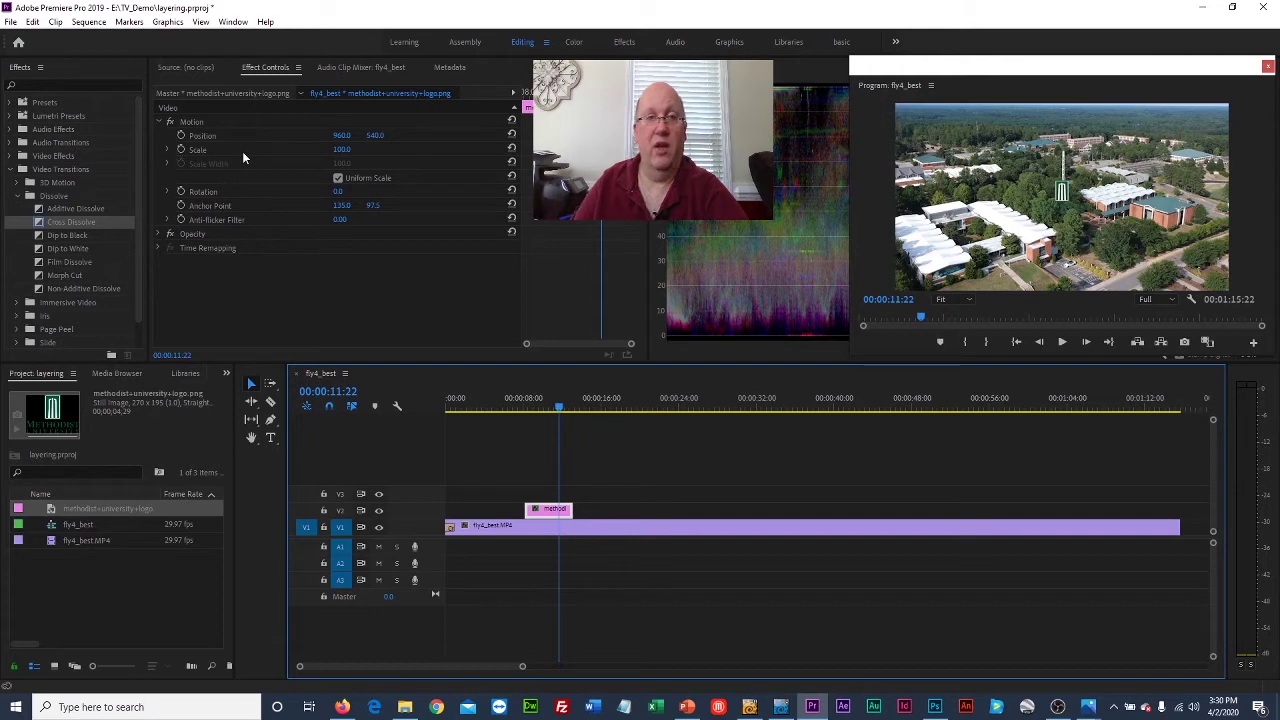
{"action": "left_click", "coordinate": [167, 150]}
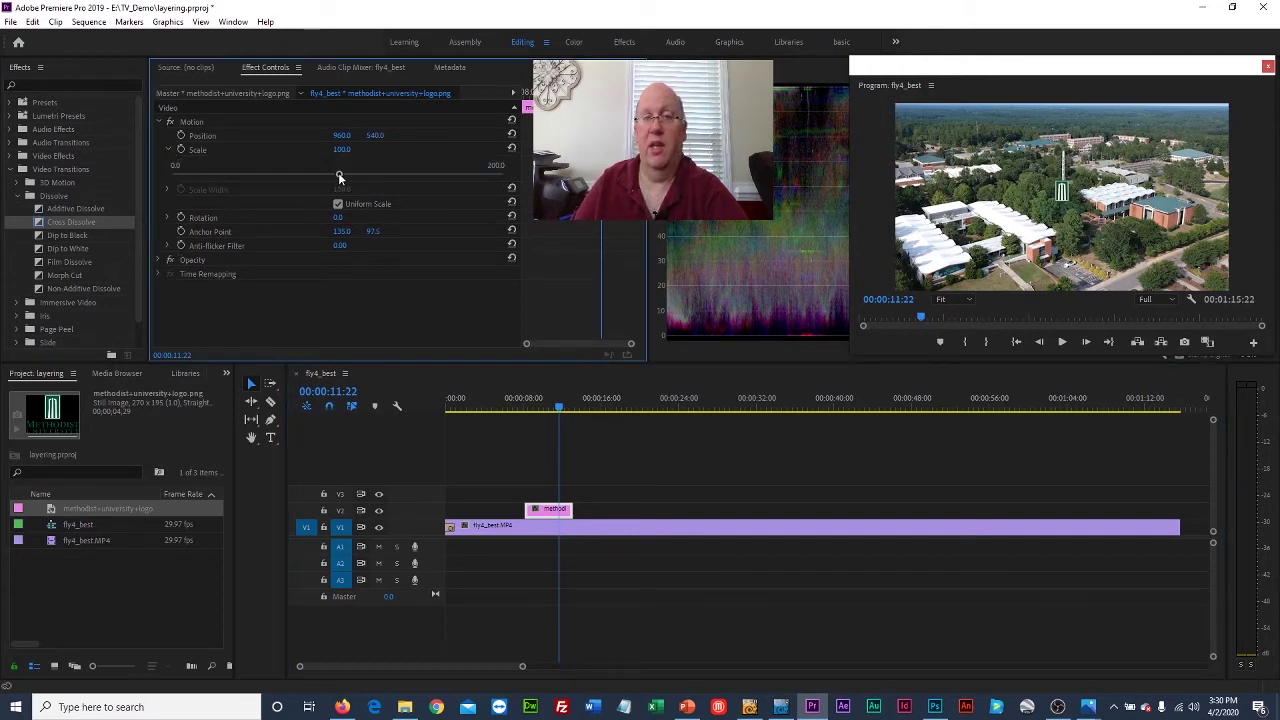
{"action": "left_click_drag", "start_coordinate": [340, 177], "coordinate": [532, 177]}
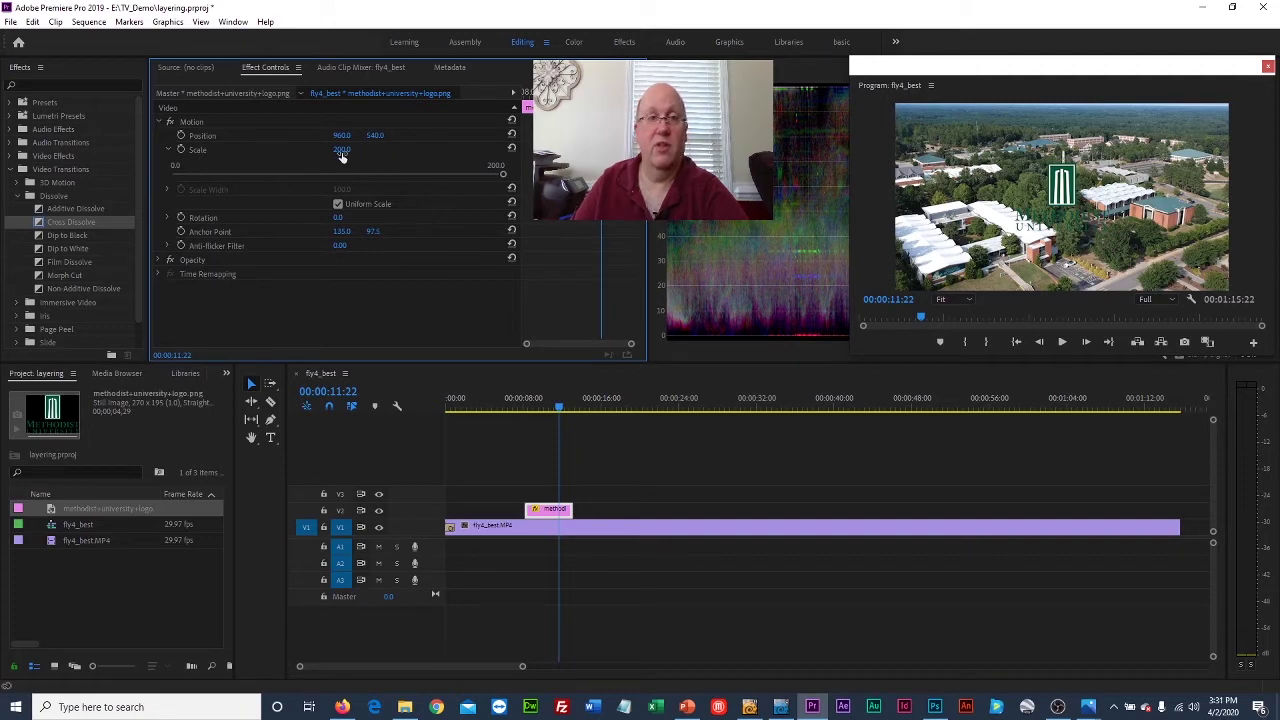
{"action": "left_click_drag", "start_coordinate": [341, 149], "coordinate": [581, 149]}
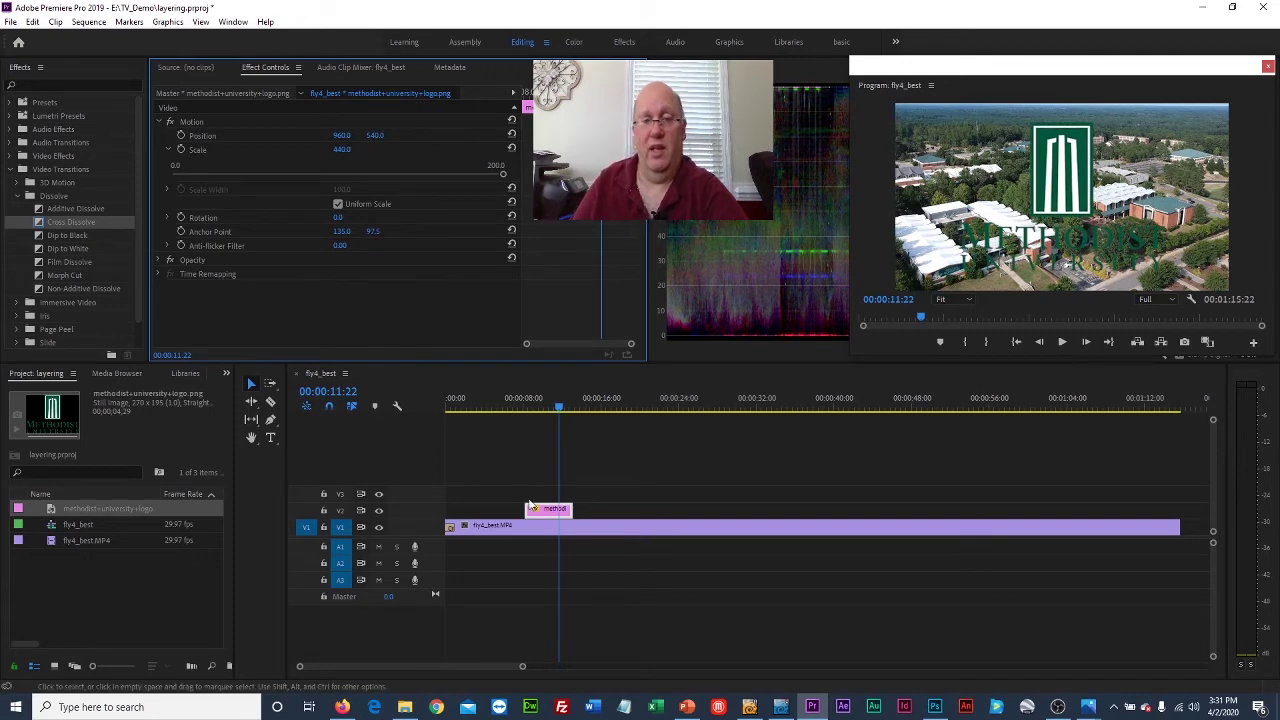
{"action": "left_click", "coordinate": [523, 401]}
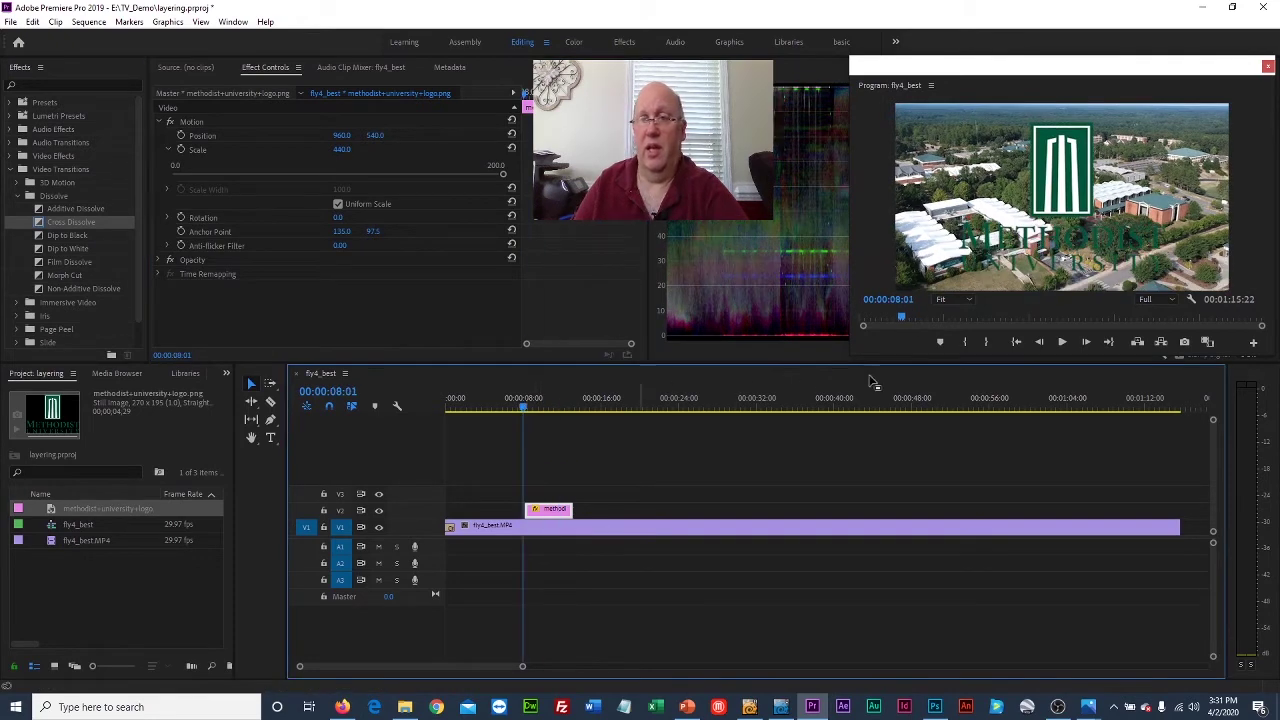
Step: Play the sequence from about 7 seconds in to preview the enlarged logo
{"action": "left_click", "coordinate": [1062, 342]}
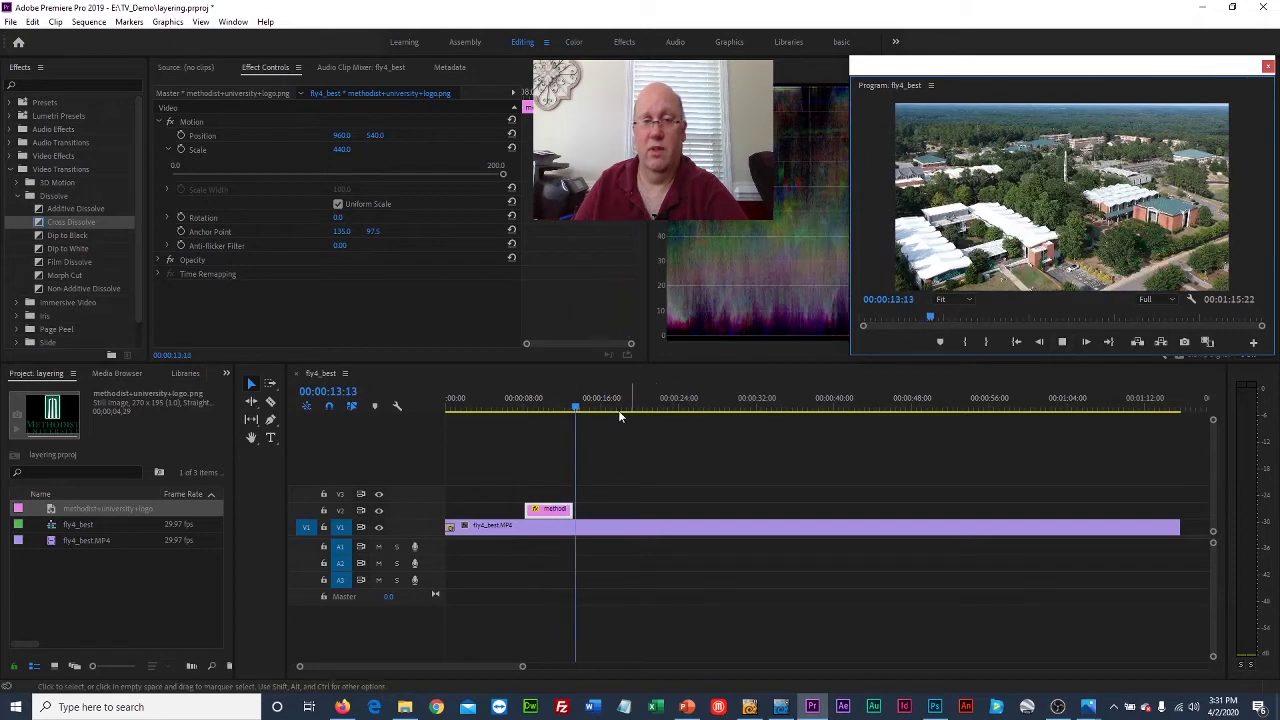
{"action": "left_click", "coordinate": [517, 405]}
{"action": "left_click", "coordinate": [1062, 342]}
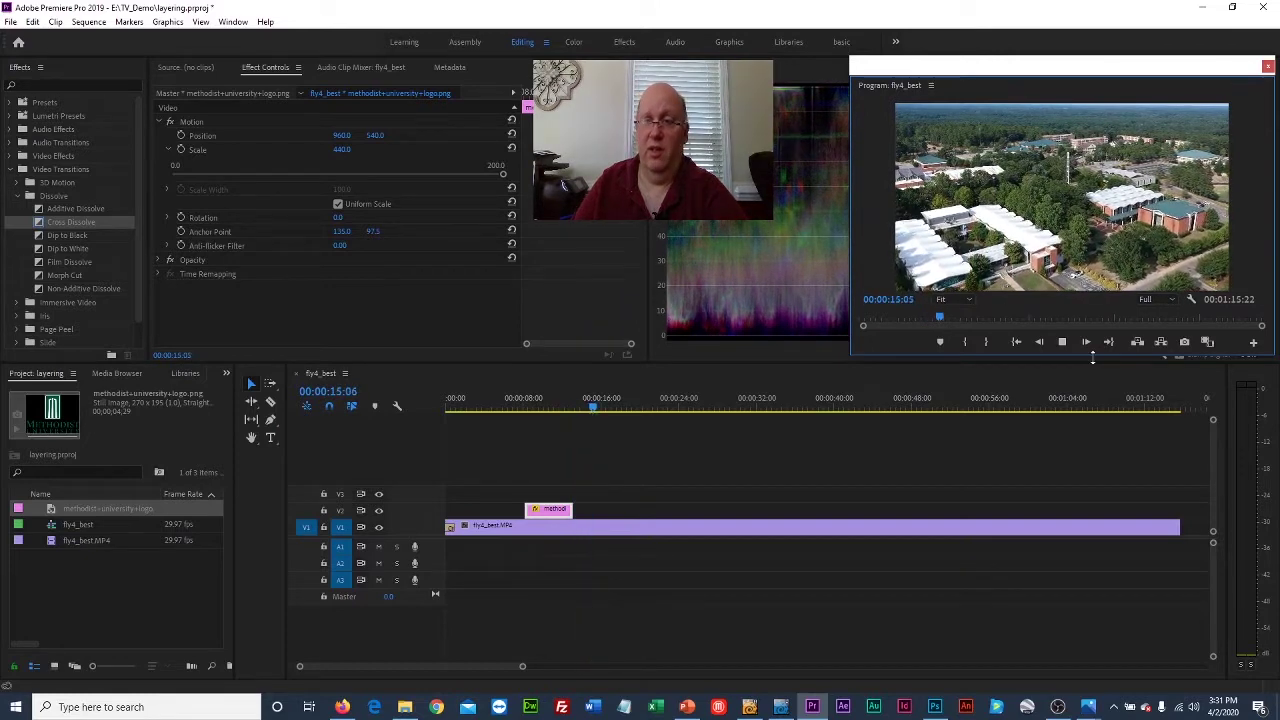
{"action": "left_click", "coordinate": [1061, 342]}
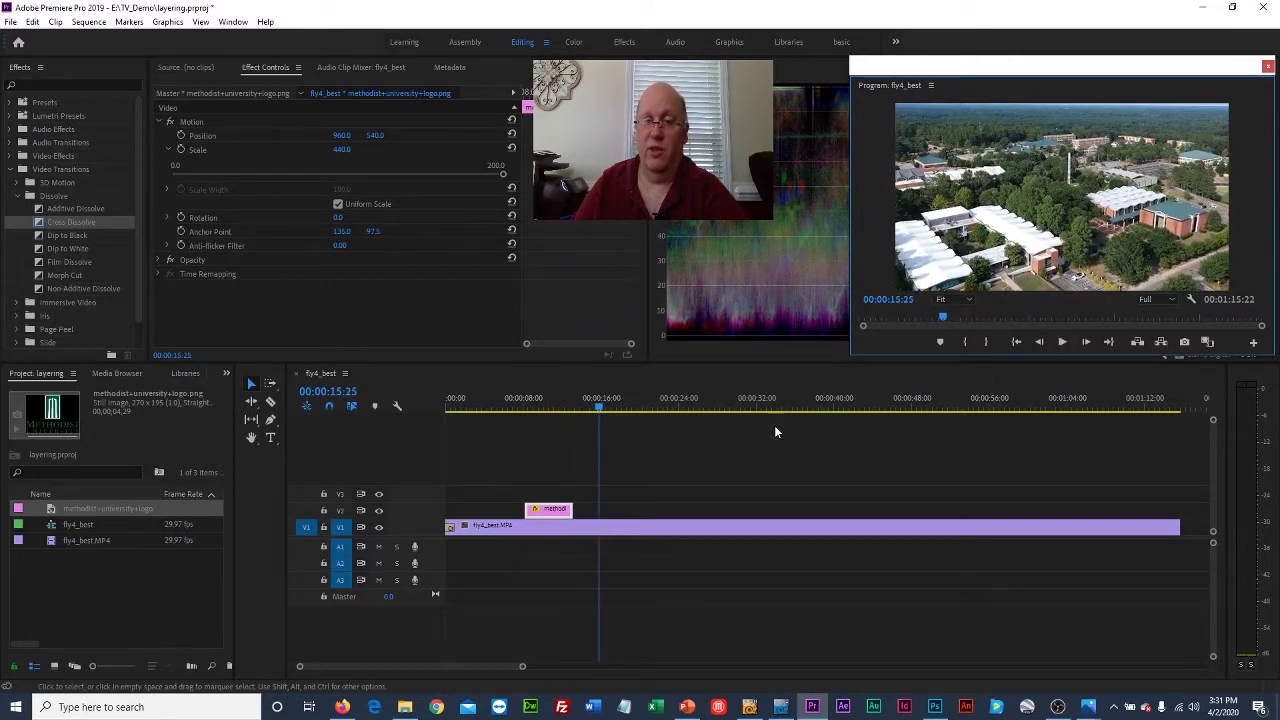
Step: Drag the V2 logo clip's end edge right to lengthen it, review playback, then switch to Photoshop
{"action": "left_click", "coordinate": [587, 509]}
{"action": "left_click_drag", "start_coordinate": [697, 509], "coordinate": [708, 509]}
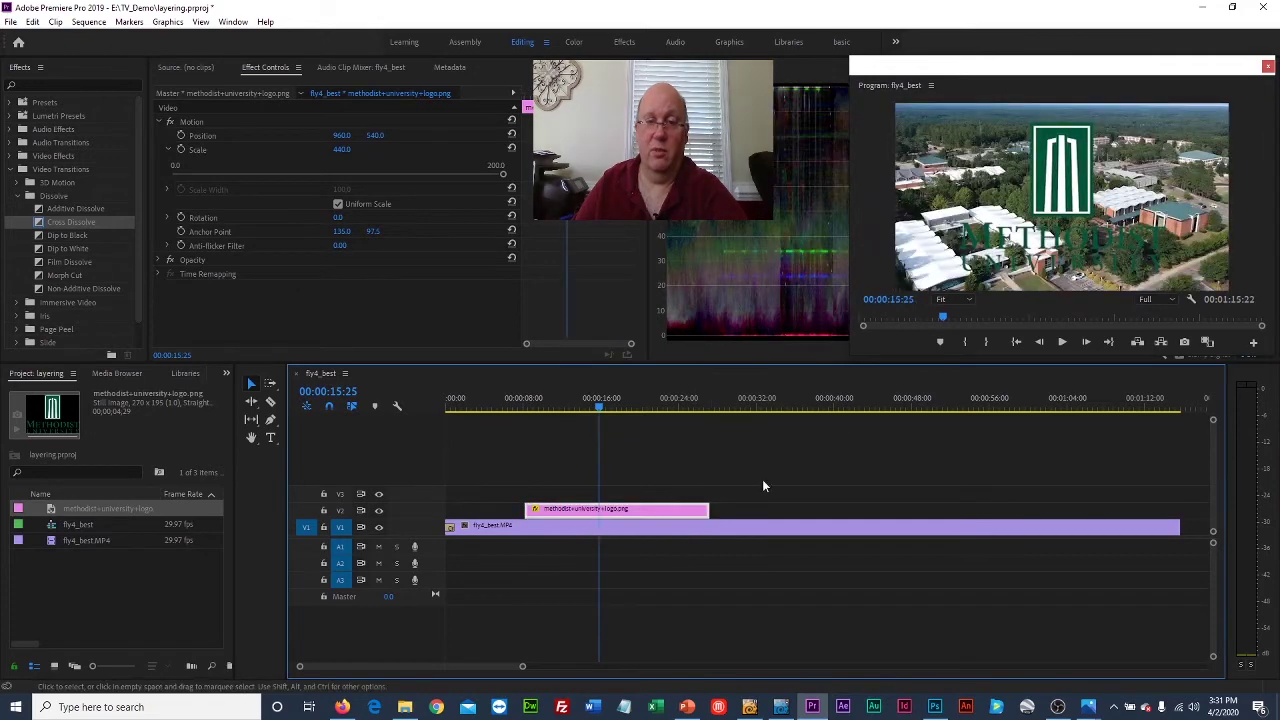
{"action": "left_click", "coordinate": [1063, 343]}
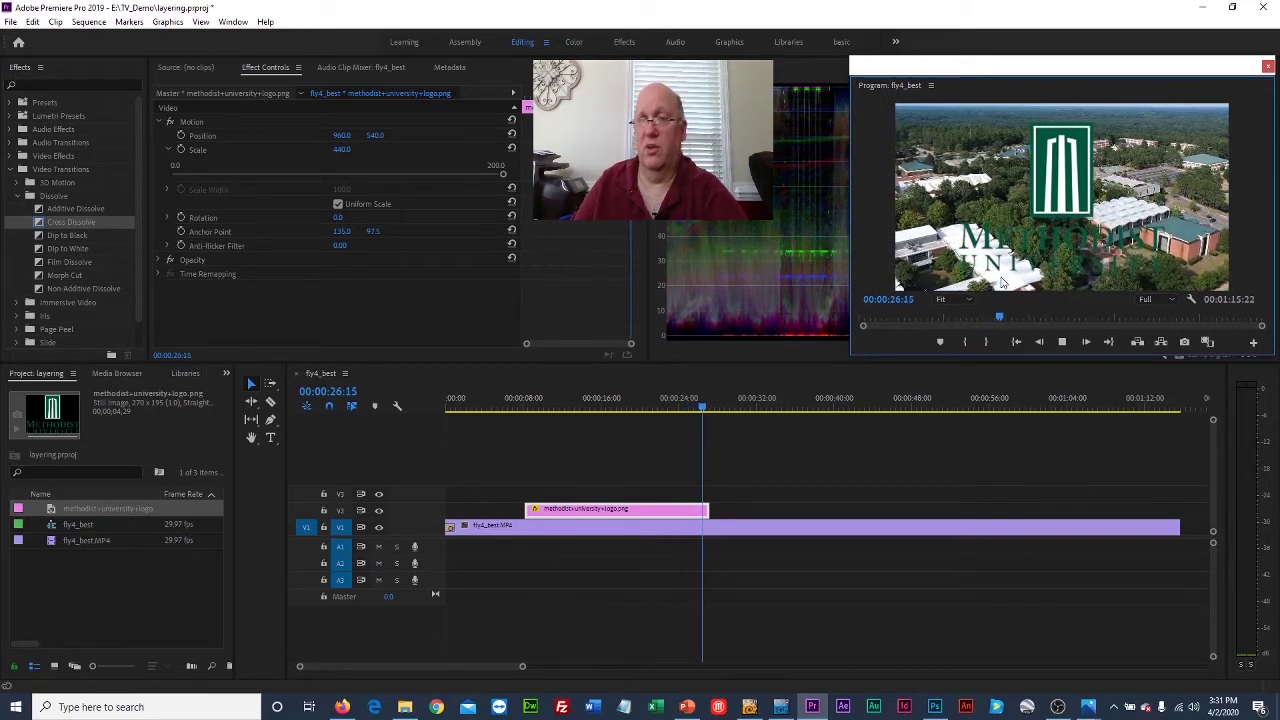
{"action": "key", "text": "space"}
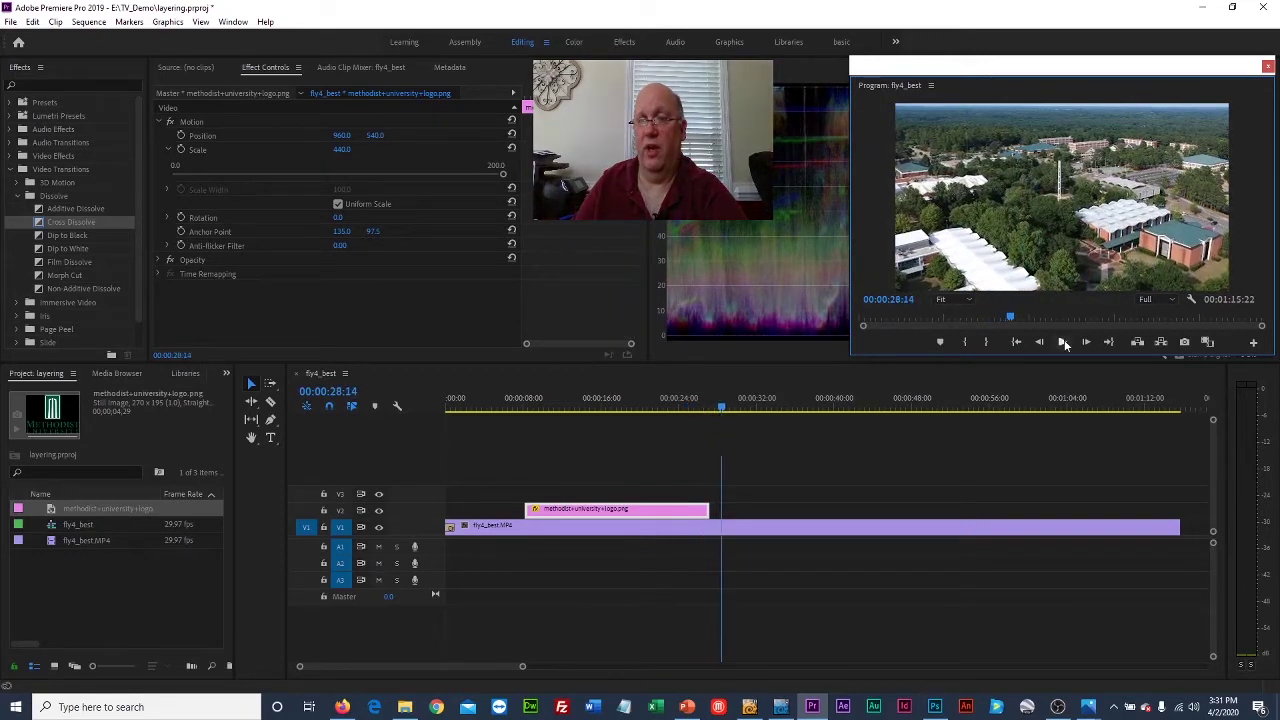
{"action": "left_click", "coordinate": [648, 403]}
{"action": "left_click_drag", "start_coordinate": [648, 403], "coordinate": [533, 414]}
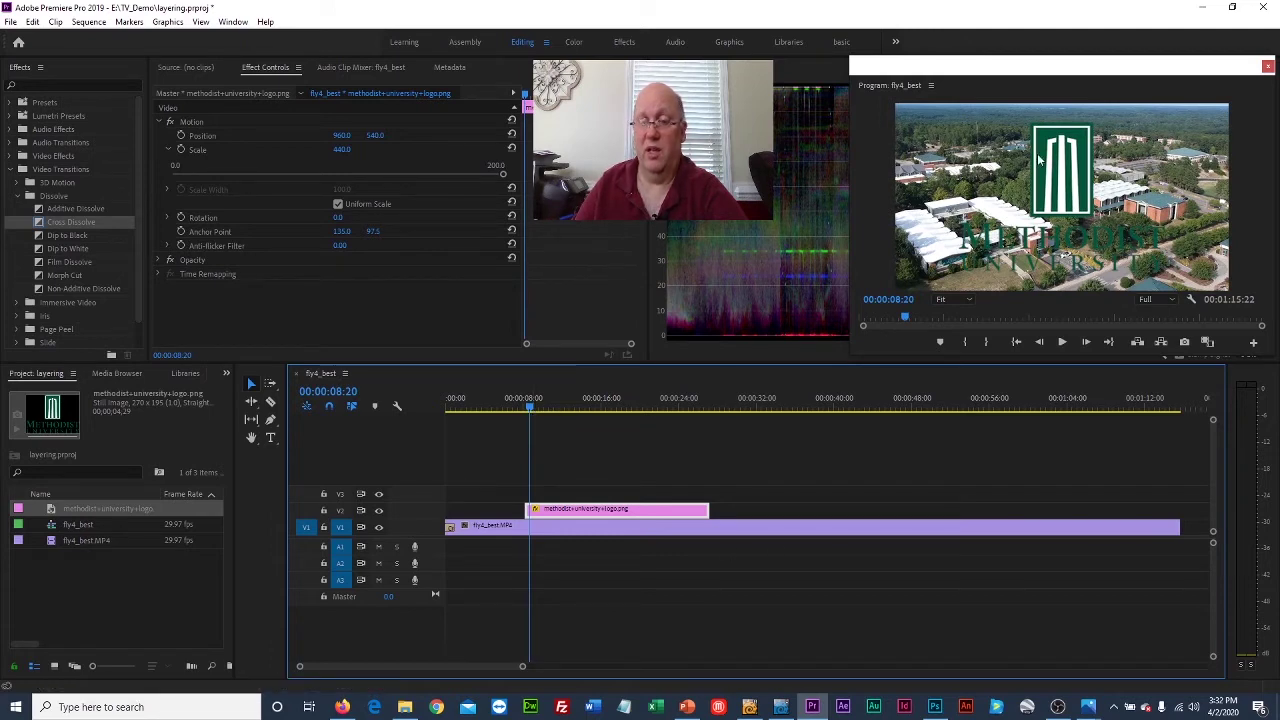
{"action": "left_click", "coordinate": [934, 707]}
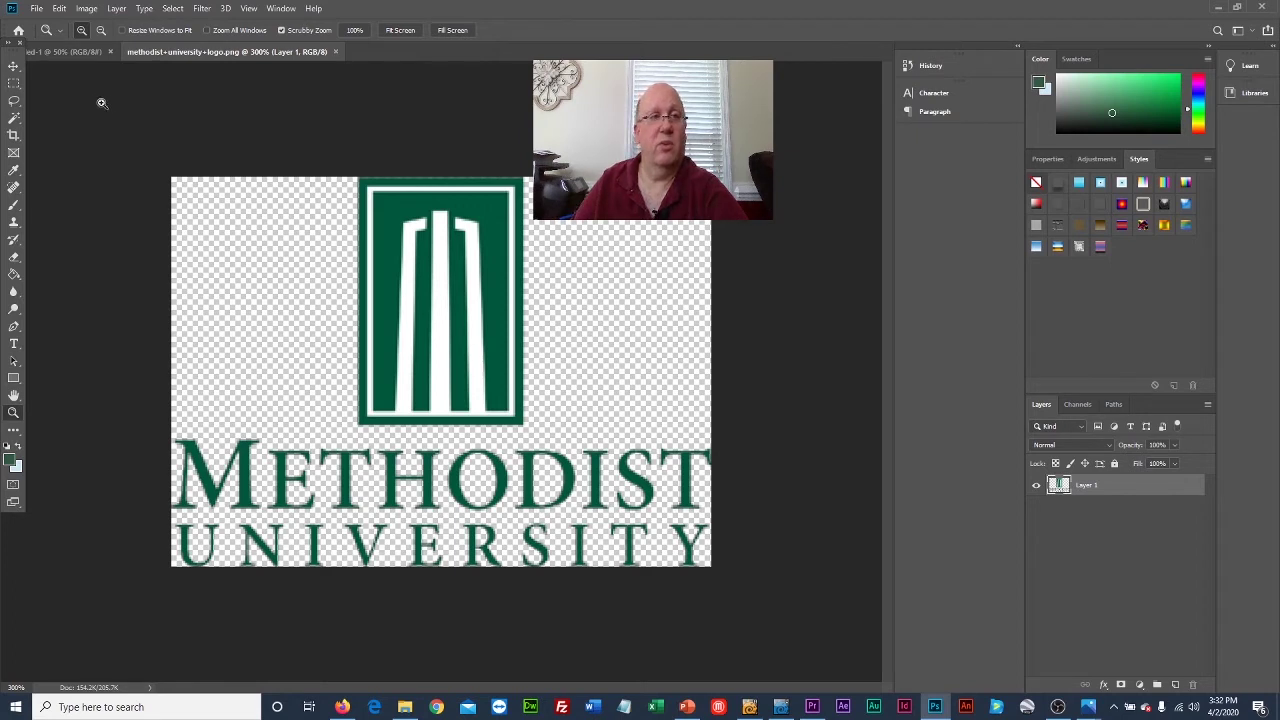
Step: Switch to the Untitled-1 document and confirm in Image Size that it is 1920 x 1080, cancelling
{"action": "left_click", "coordinate": [69, 51]}
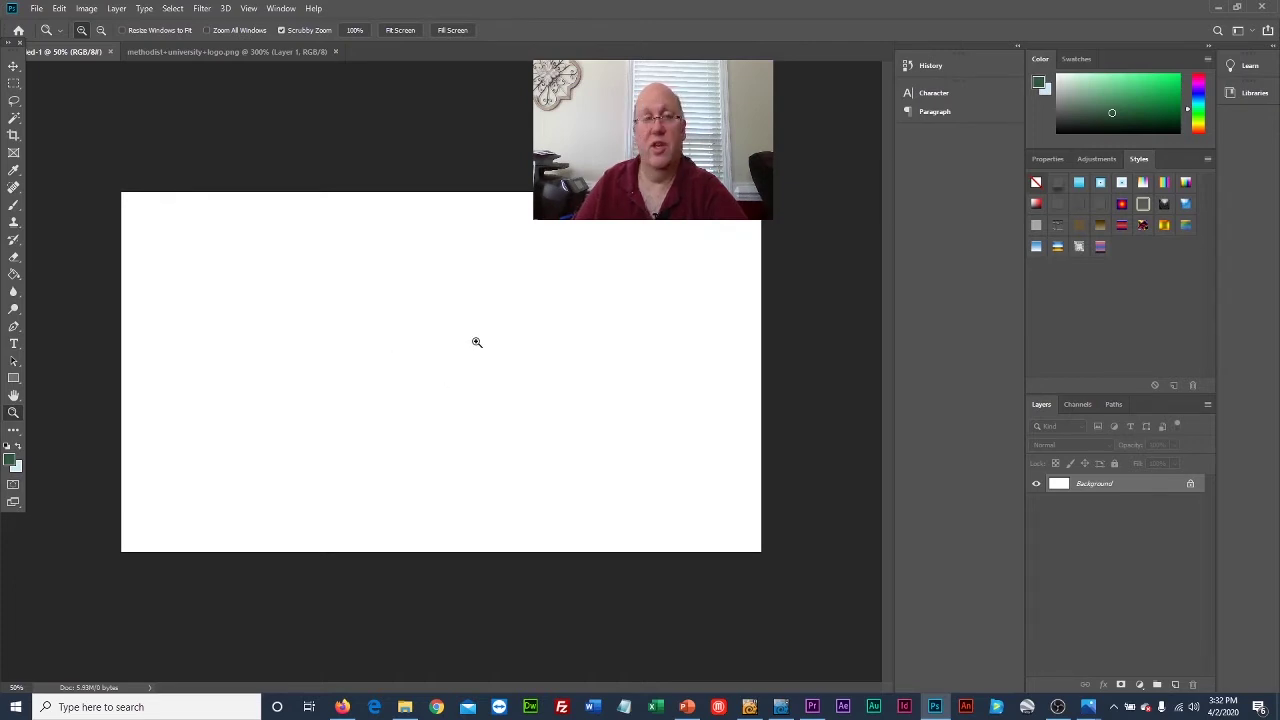
{"action": "left_click", "coordinate": [88, 10]}
{"action": "left_click", "coordinate": [110, 108]}
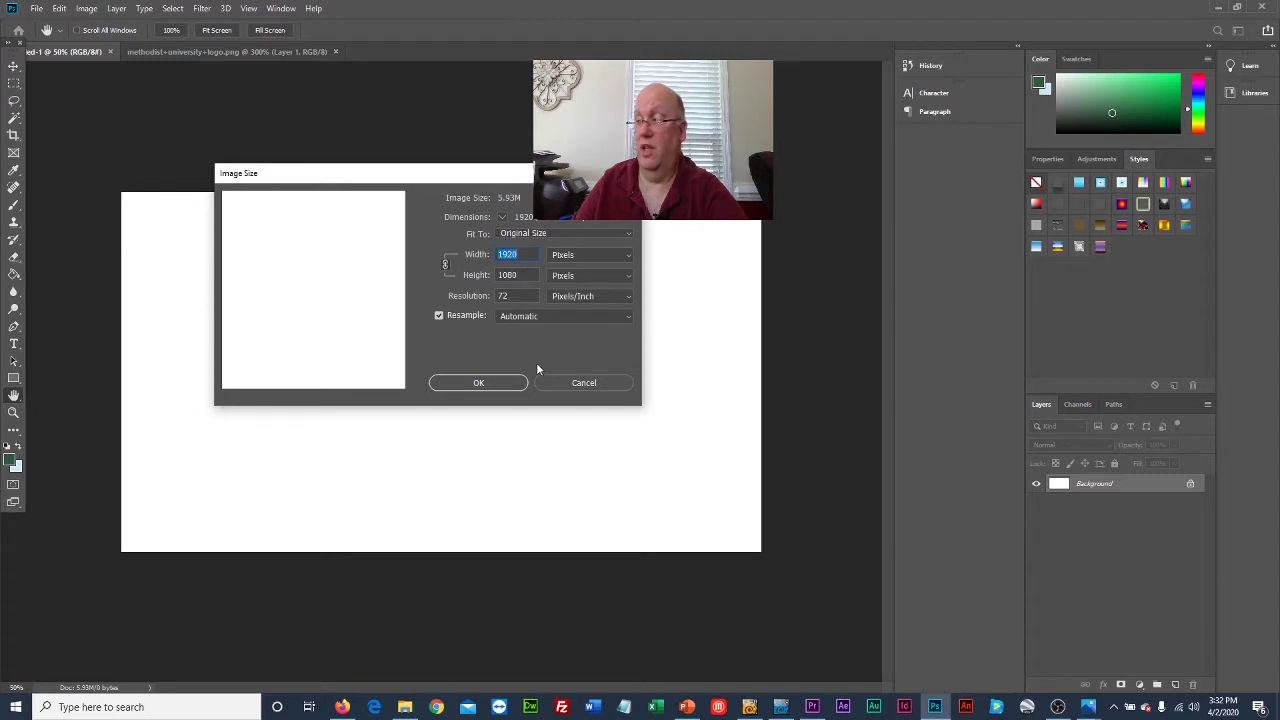
{"action": "left_click", "coordinate": [583, 383]}
{"action": "key", "text": "z"}
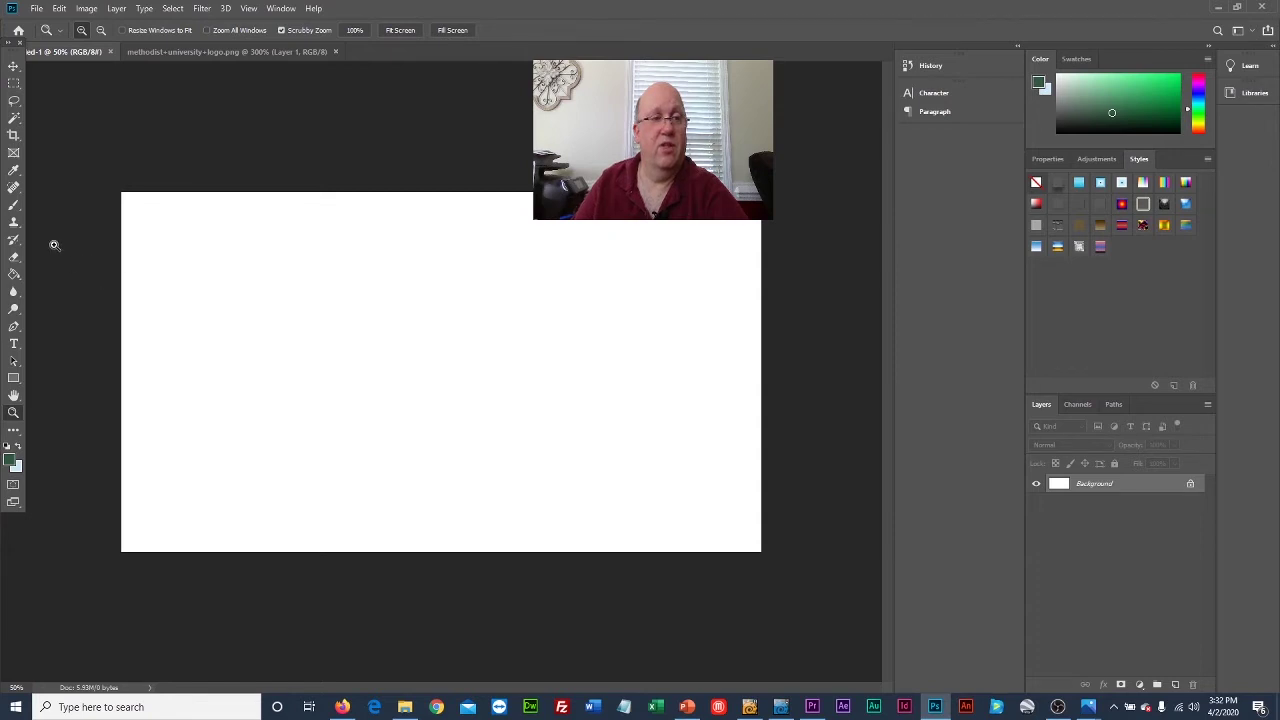
Step: Paint a test stroke with the Brush tool and undo it
{"action": "left_click", "coordinate": [15, 206]}
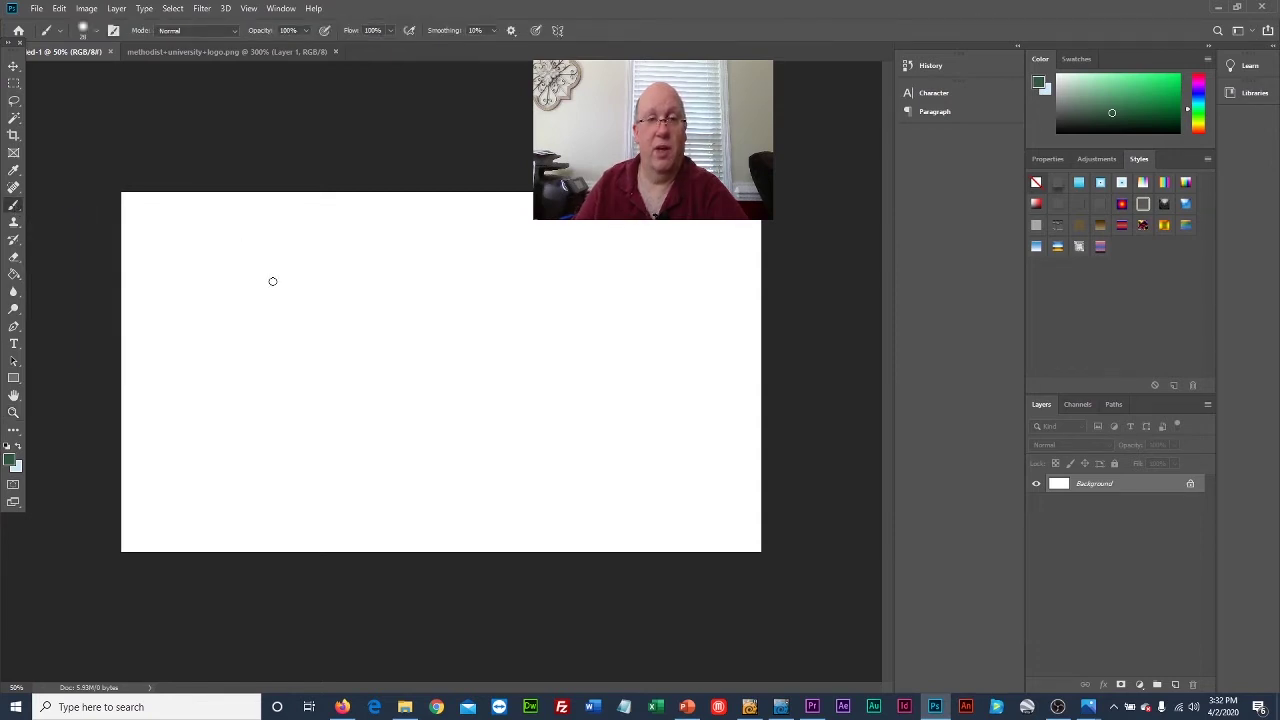
{"action": "mouse_move", "coordinate": [249, 324]}
{"action": "left_mouse_down"}
{"action": "mouse_move", "coordinate": [283, 302]}
{"action": "mouse_move", "coordinate": [474, 392]}
{"action": "mouse_move", "coordinate": [432, 364]}
{"action": "mouse_move", "coordinate": [532, 332]}
{"action": "mouse_move", "coordinate": [592, 385]}
{"action": "left_mouse_up"}
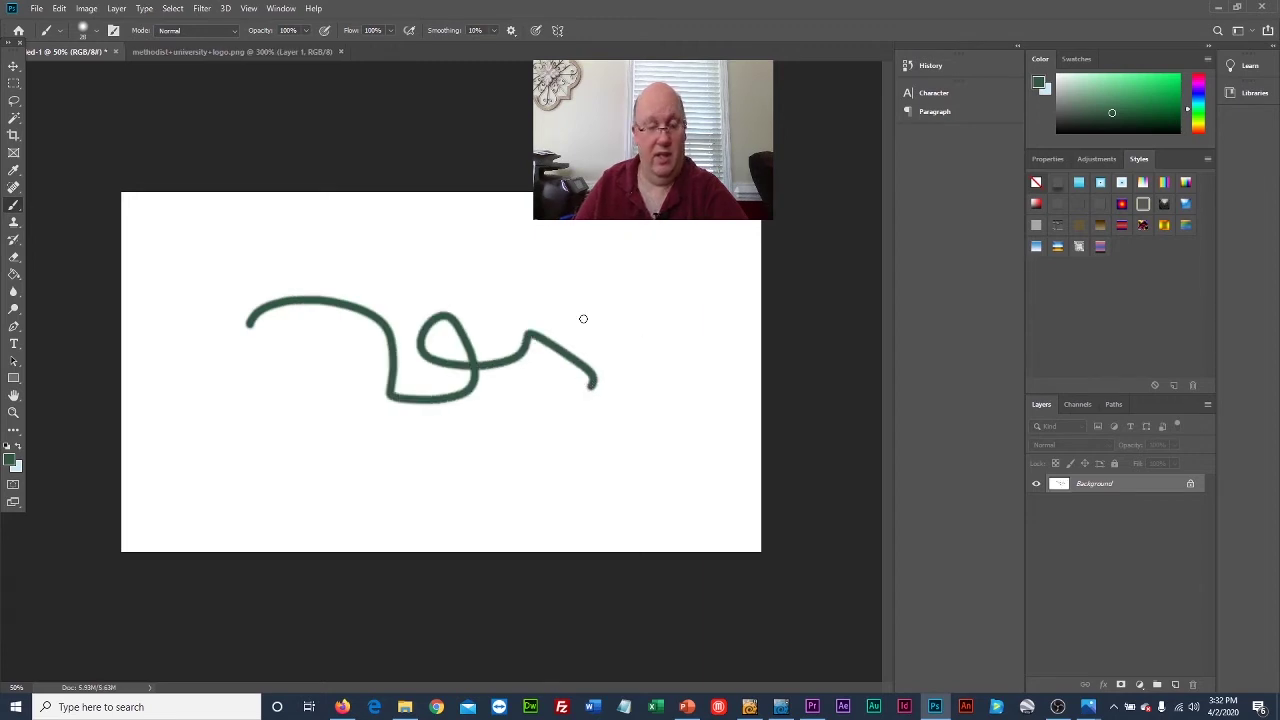
{"action": "key", "text": "ctrl+z"}
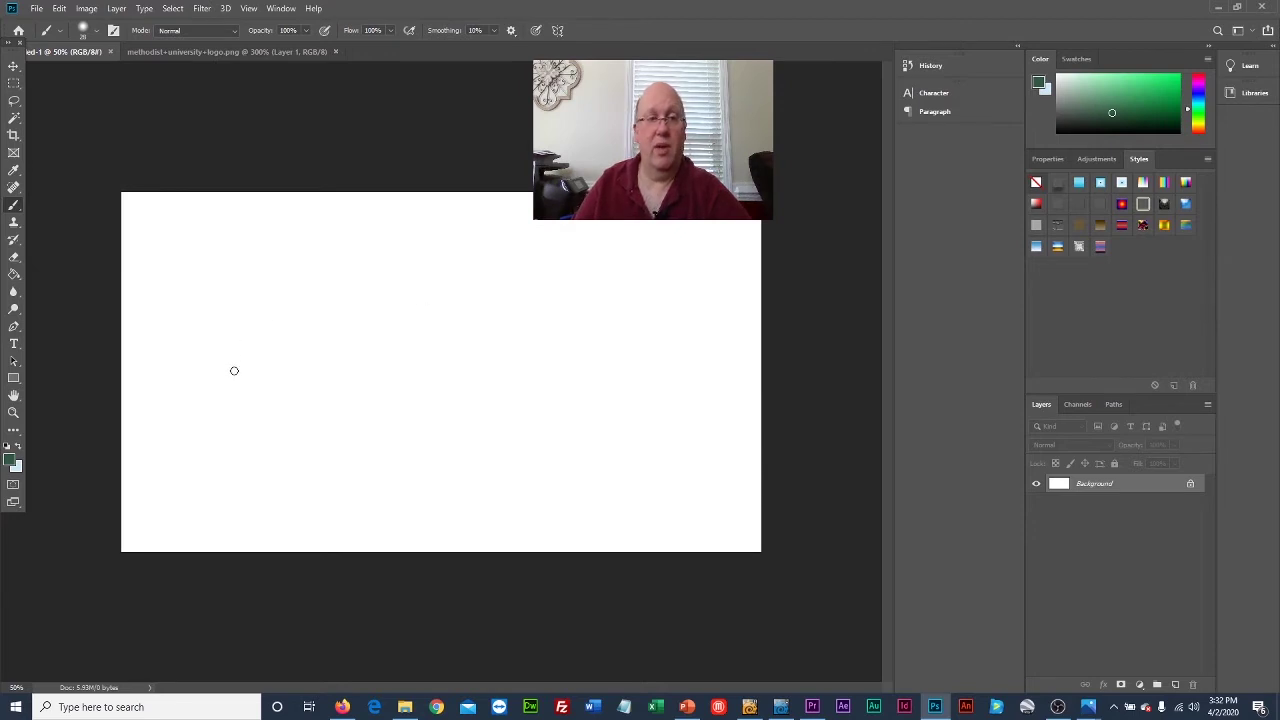
Step: Enlarge the brush to a soft round 228 px tip, test it with a stroke, and undo
{"action": "left_click", "coordinate": [97, 31]}
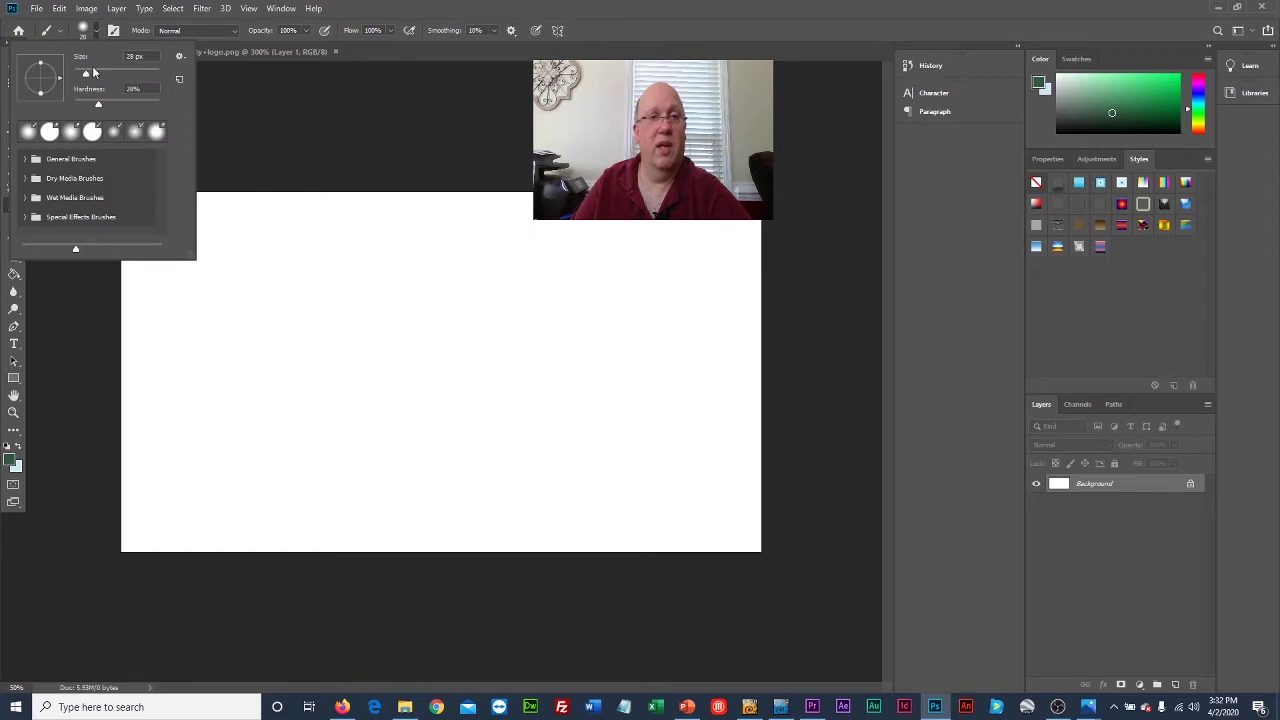
{"action": "left_click_drag", "start_coordinate": [85, 72], "coordinate": [120, 76]}
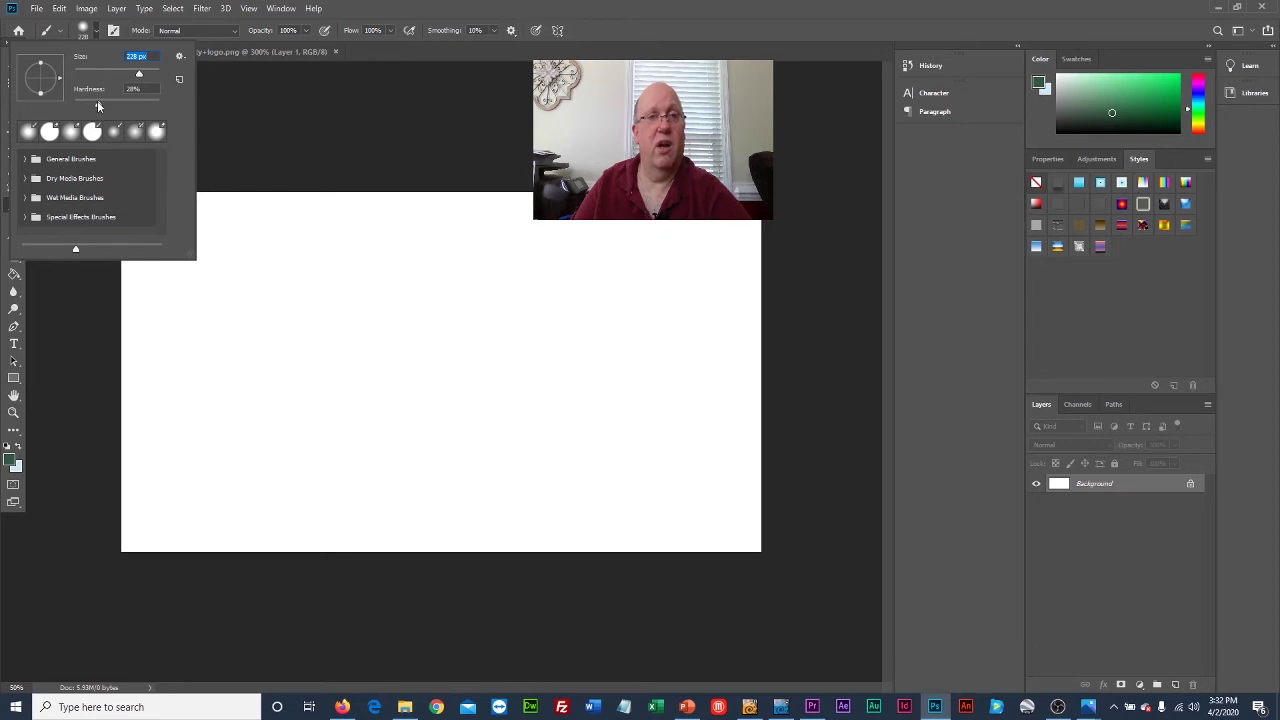
{"action": "left_click", "coordinate": [83, 30]}
{"action": "left_click", "coordinate": [83, 30]}
{"action": "left_click", "coordinate": [28, 132]}
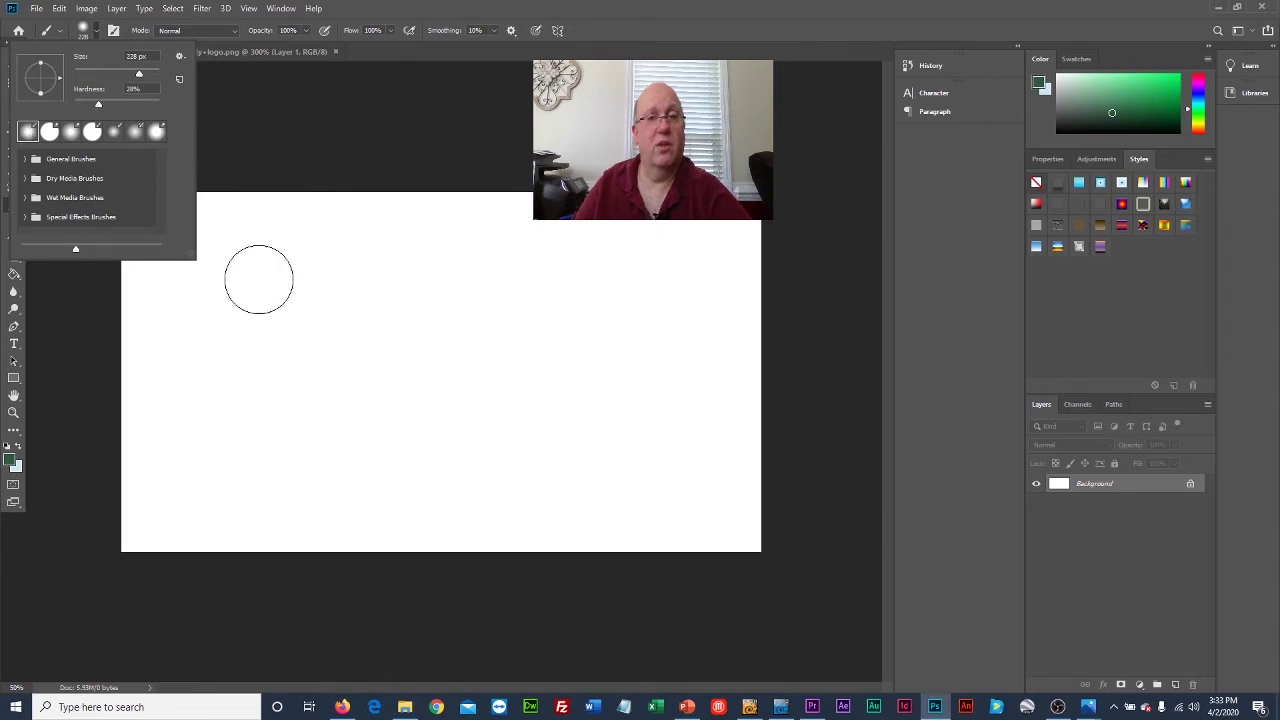
{"action": "mouse_move", "coordinate": [197, 469]}
{"action": "left_mouse_down"}
{"action": "mouse_move", "coordinate": [269, 374]}
{"action": "mouse_move", "coordinate": [462, 308]}
{"action": "mouse_move", "coordinate": [677, 328]}
{"action": "left_mouse_up"}
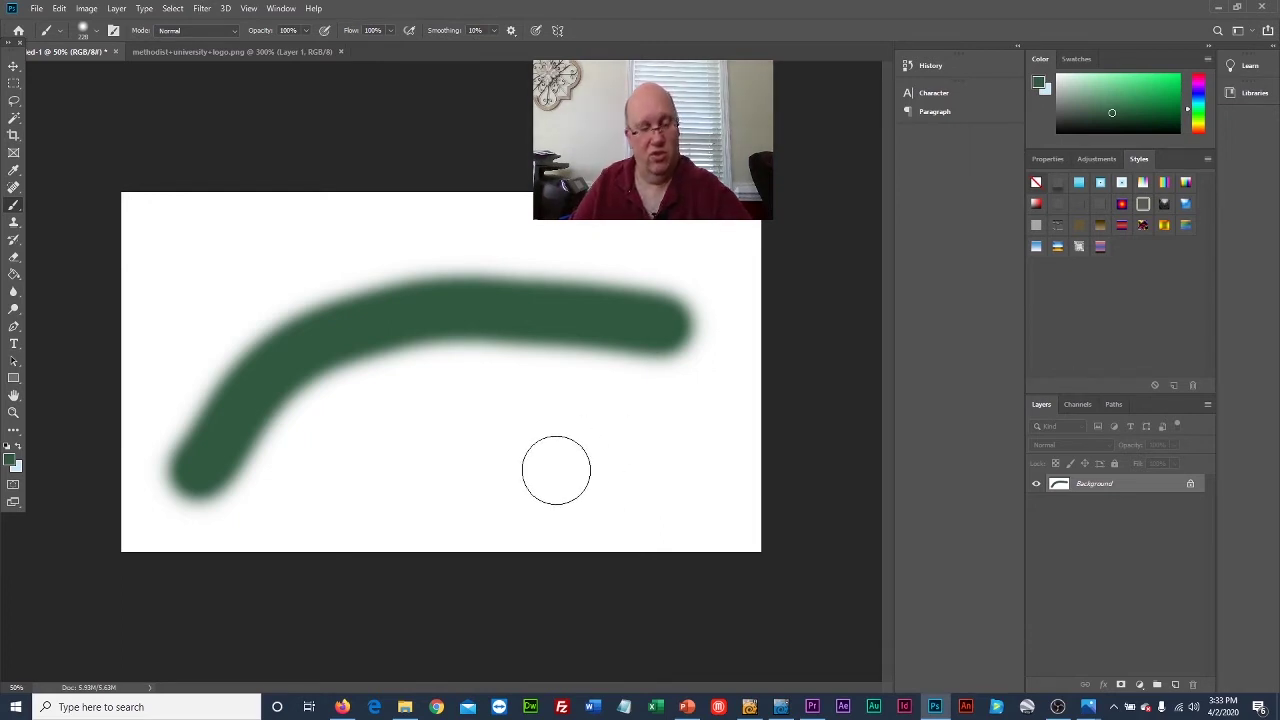
{"action": "key", "text": "ctrl+z"}
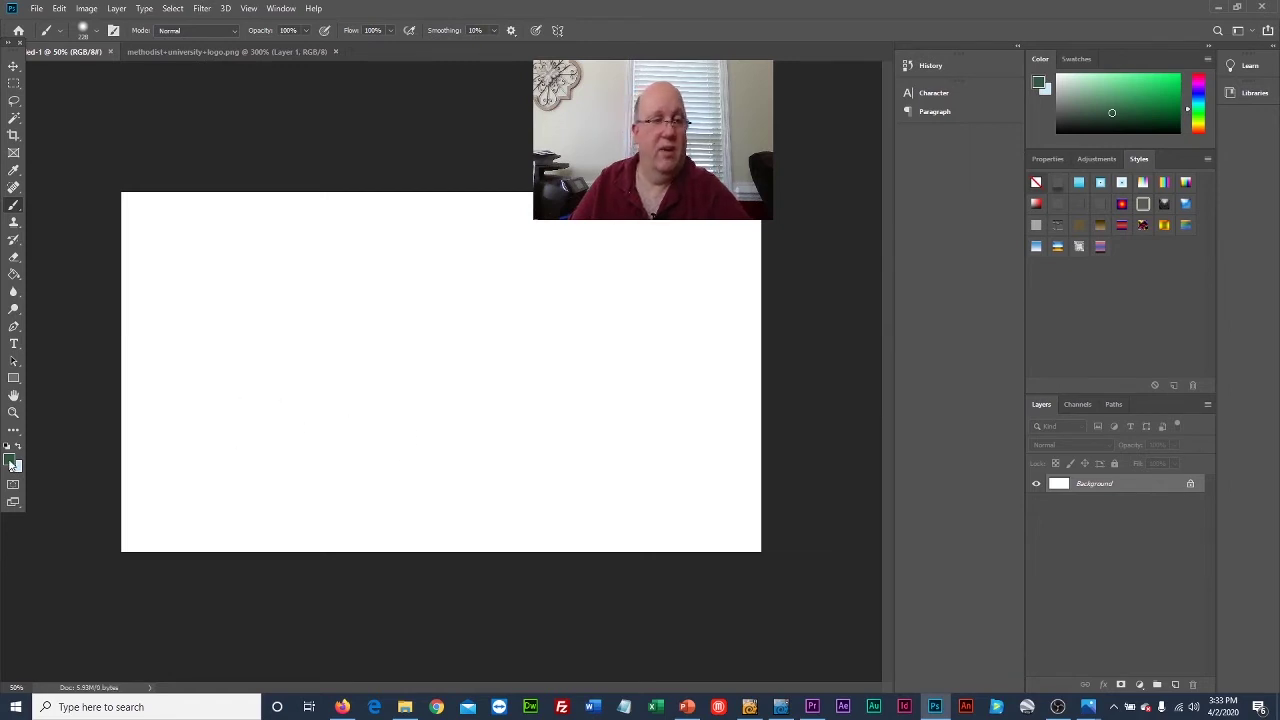
Step: Try a pale blue-grey foreground colour with a test stroke, then undo it
{"action": "left_click", "coordinate": [12, 463]}
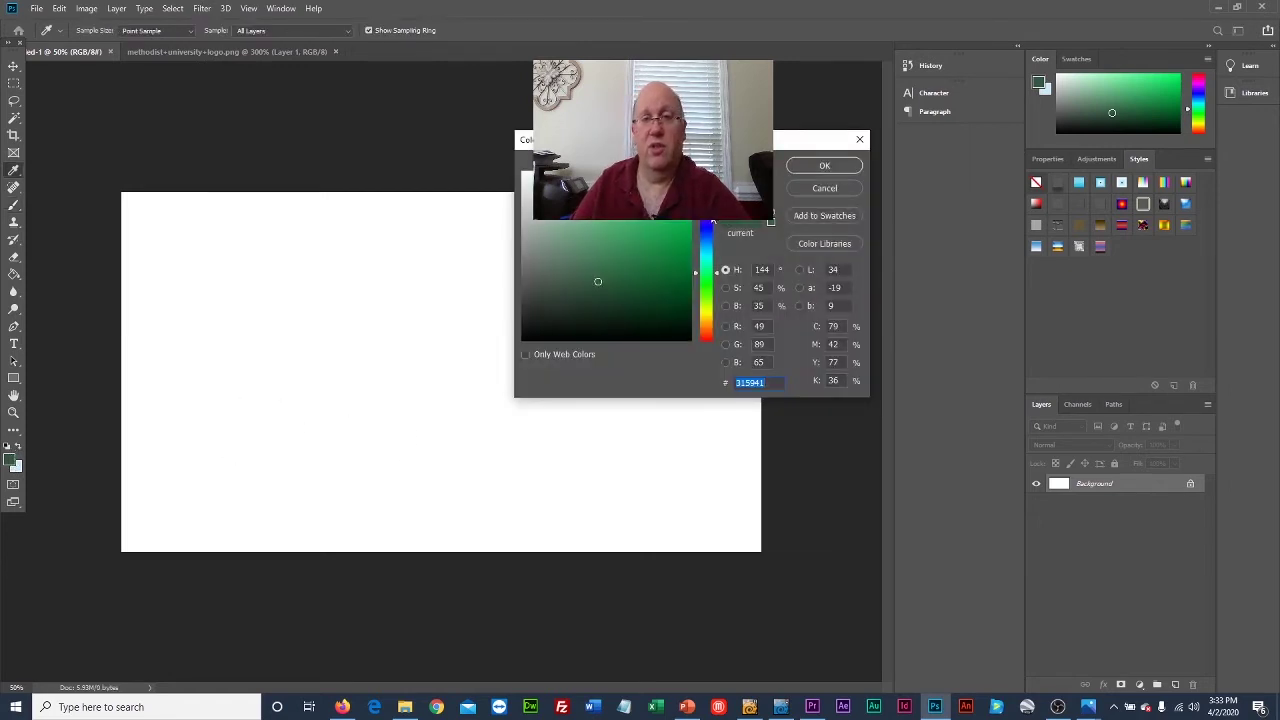
{"action": "type", "text": "473159"}
{"action": "mouse_move", "coordinate": [712, 230]}
{"action": "left_mouse_down"}
{"action": "mouse_move", "coordinate": [710, 200]}
{"action": "mouse_move", "coordinate": [708, 247]}
{"action": "left_mouse_up"}
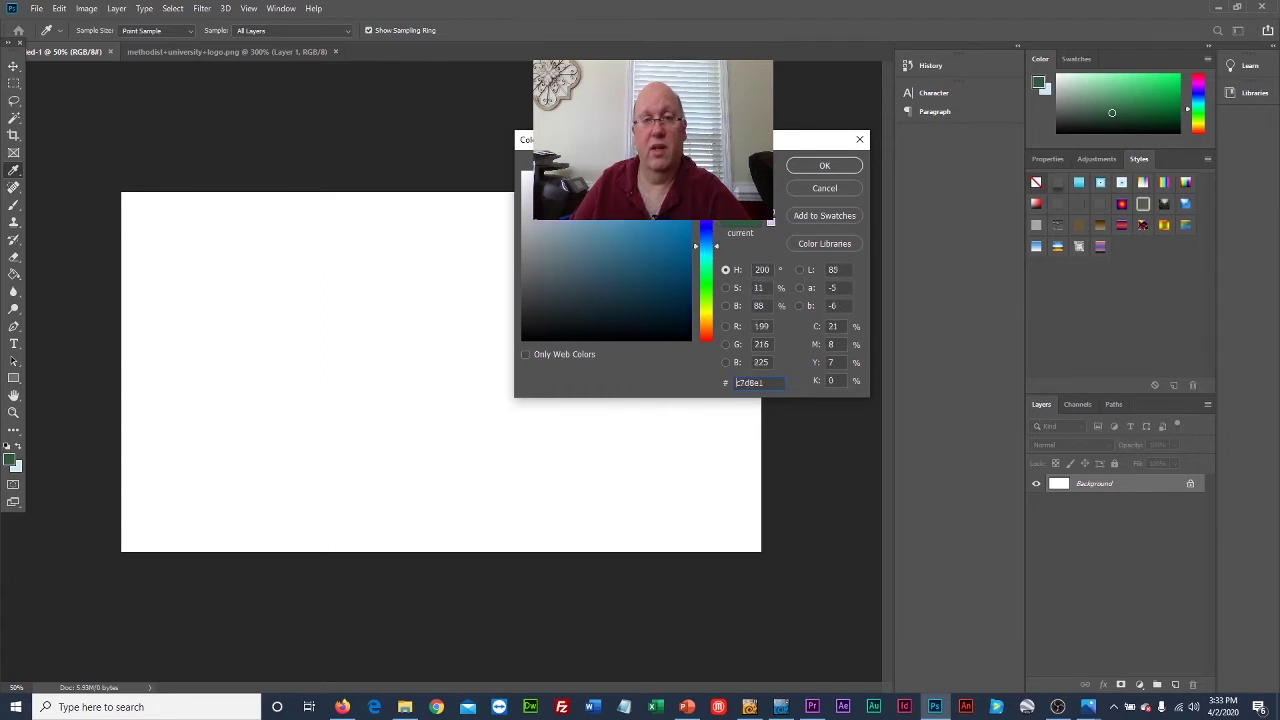
{"action": "left_click", "coordinate": [824, 165]}
{"action": "key", "text": "b"}
{"action": "mouse_move", "coordinate": [199, 423]}
{"action": "left_mouse_down"}
{"action": "mouse_move", "coordinate": [239, 364]}
{"action": "mouse_move", "coordinate": [751, 267]}
{"action": "mouse_move", "coordinate": [784, 280]}
{"action": "left_mouse_up"}
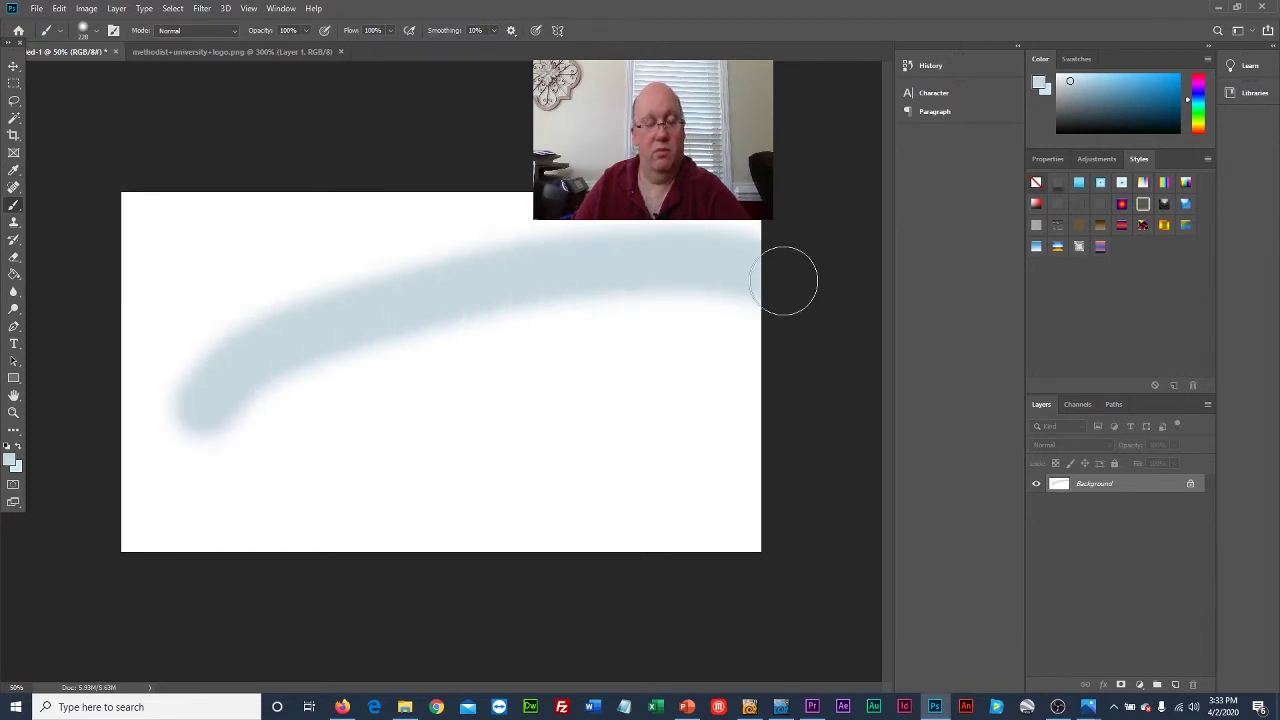
{"action": "key", "text": "ctrl+z"}
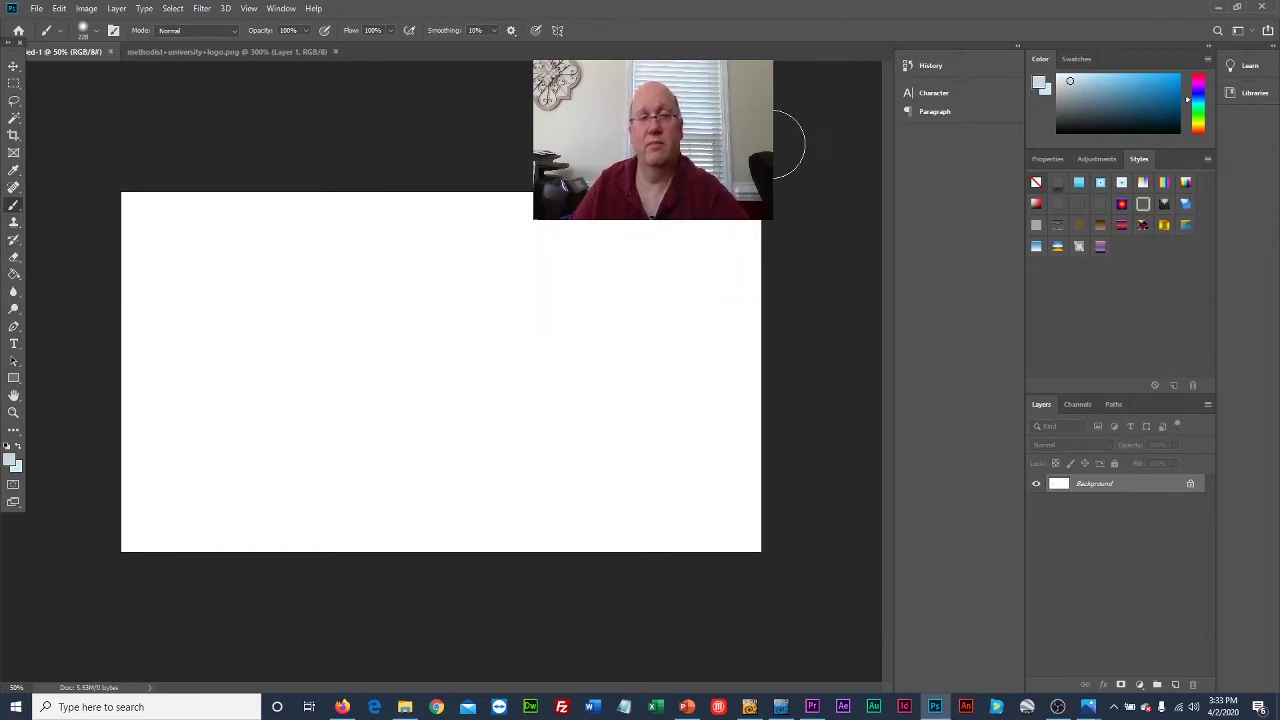
Step: Set the foreground colour to bright blue 3761e9 and paint a broad stroke across the canvas
{"action": "left_click", "coordinate": [12, 461]}
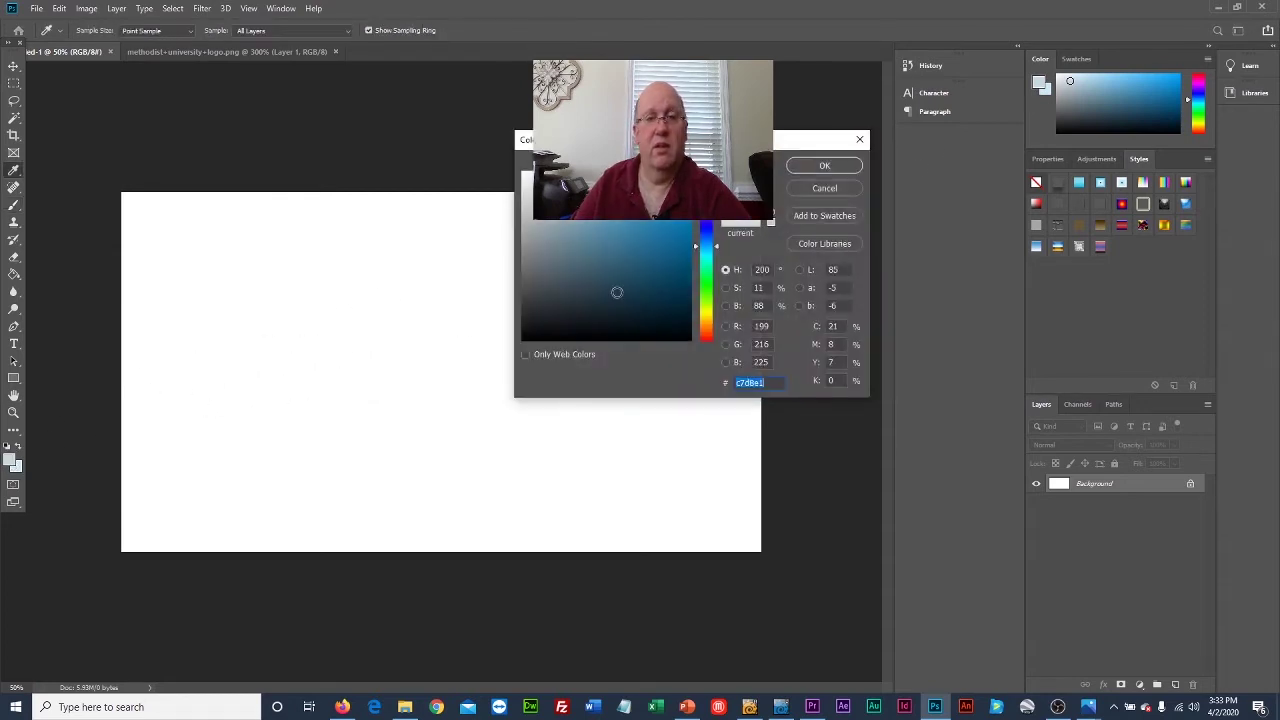
{"action": "left_click", "coordinate": [703, 234]}
{"action": "type", "text": "3761e9"}
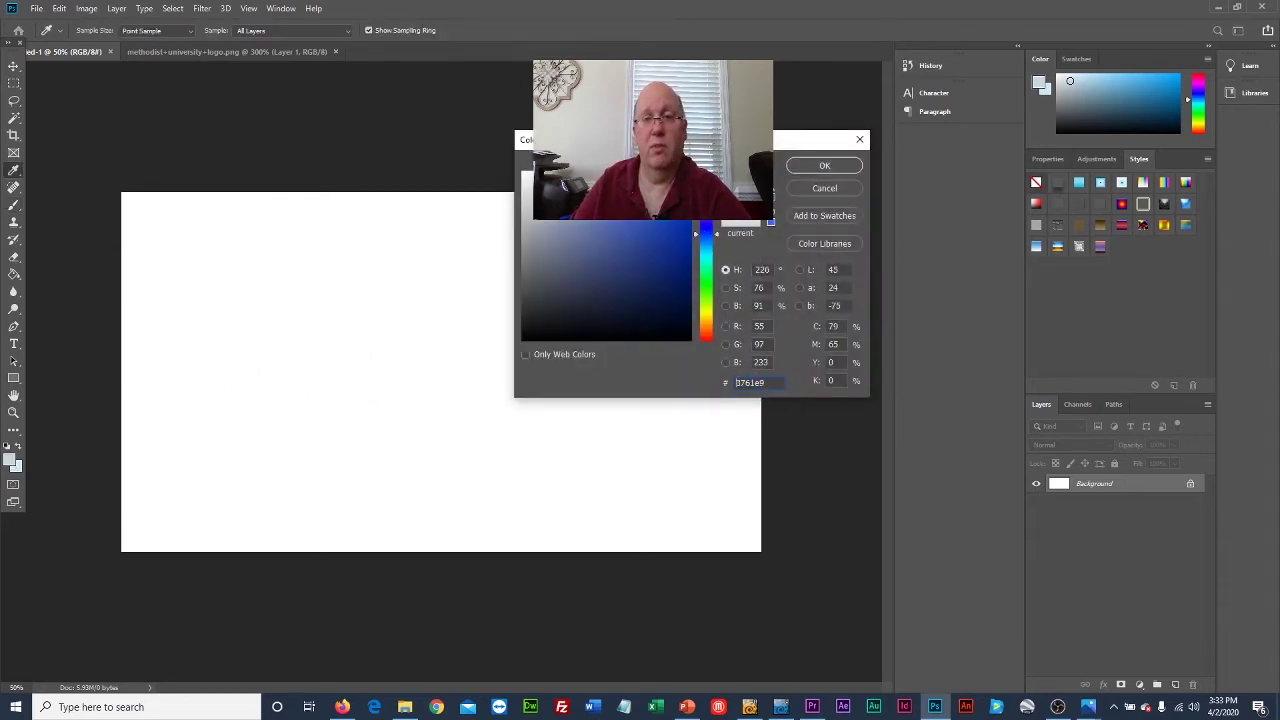
{"action": "left_click", "coordinate": [822, 166]}
{"action": "key", "text": "b"}
{"action": "mouse_move", "coordinate": [194, 431]}
{"action": "left_mouse_down"}
{"action": "mouse_move", "coordinate": [222, 405]}
{"action": "mouse_move", "coordinate": [657, 228]}
{"action": "left_mouse_up"}
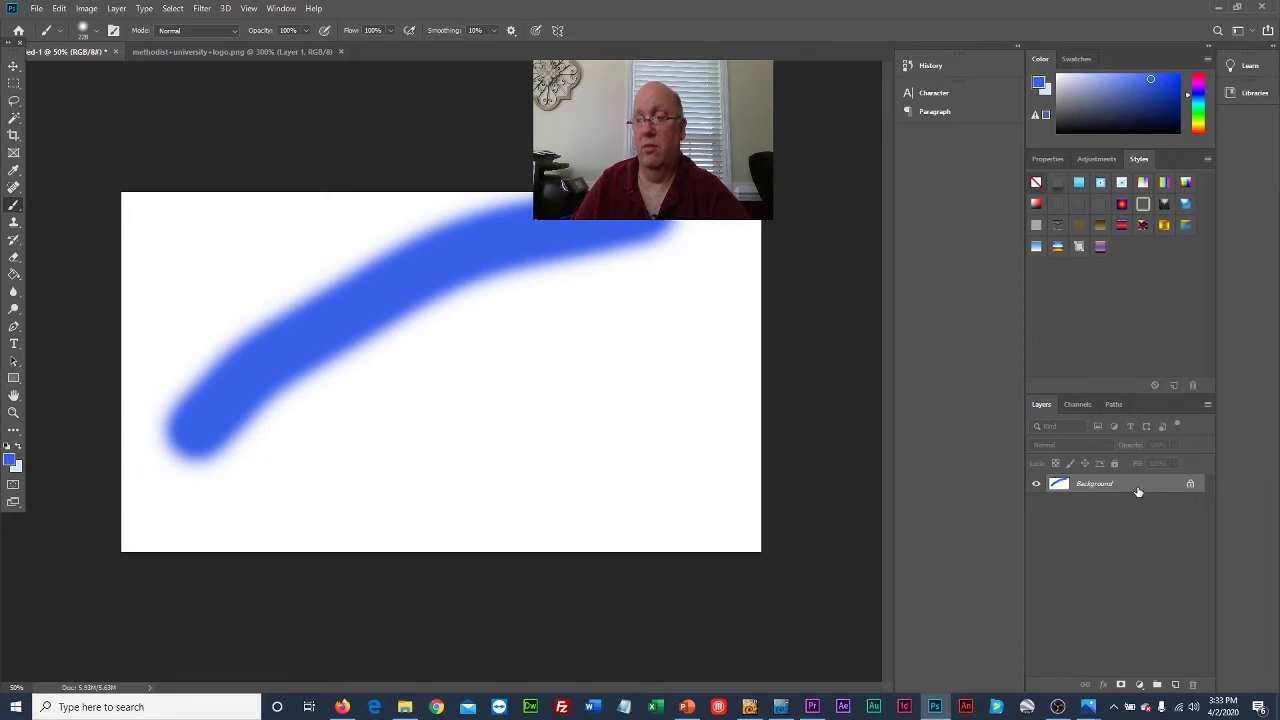
Step: Unlock the Background into Layer 0 and duplicate it as Layer 0 copy
{"action": "left_click", "coordinate": [1191, 484]}
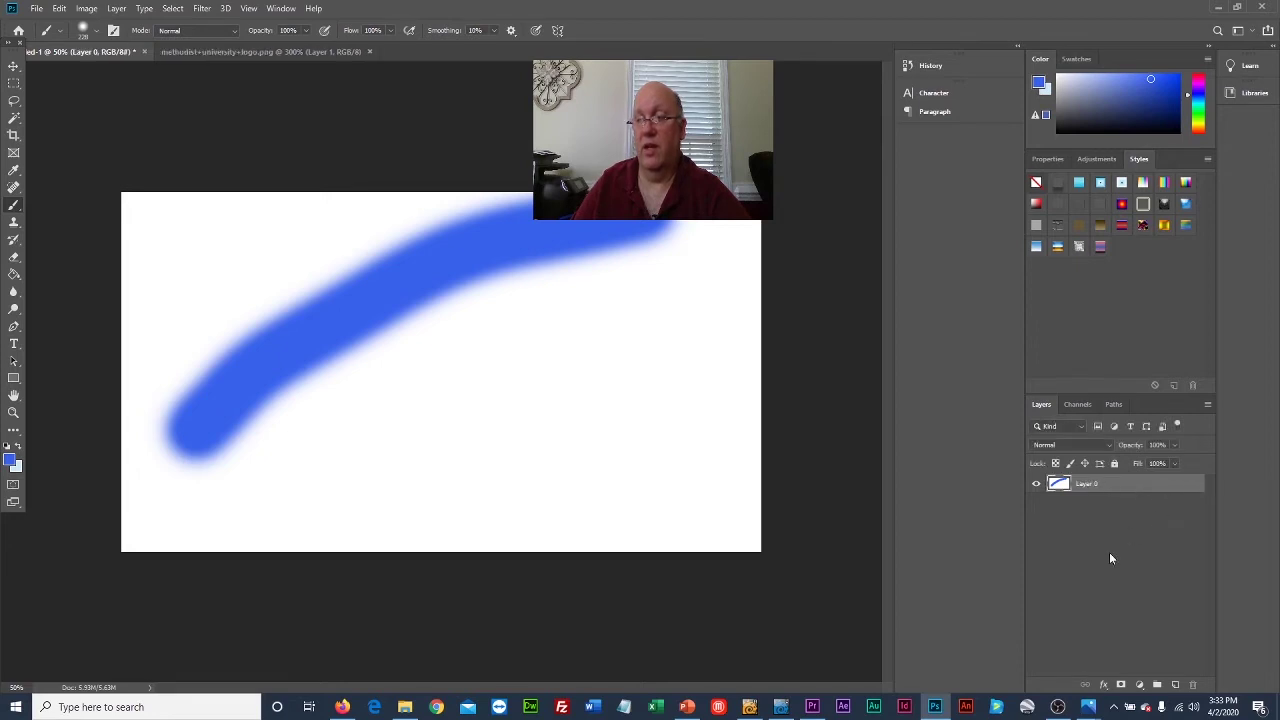
{"action": "right_click", "coordinate": [1134, 484]}
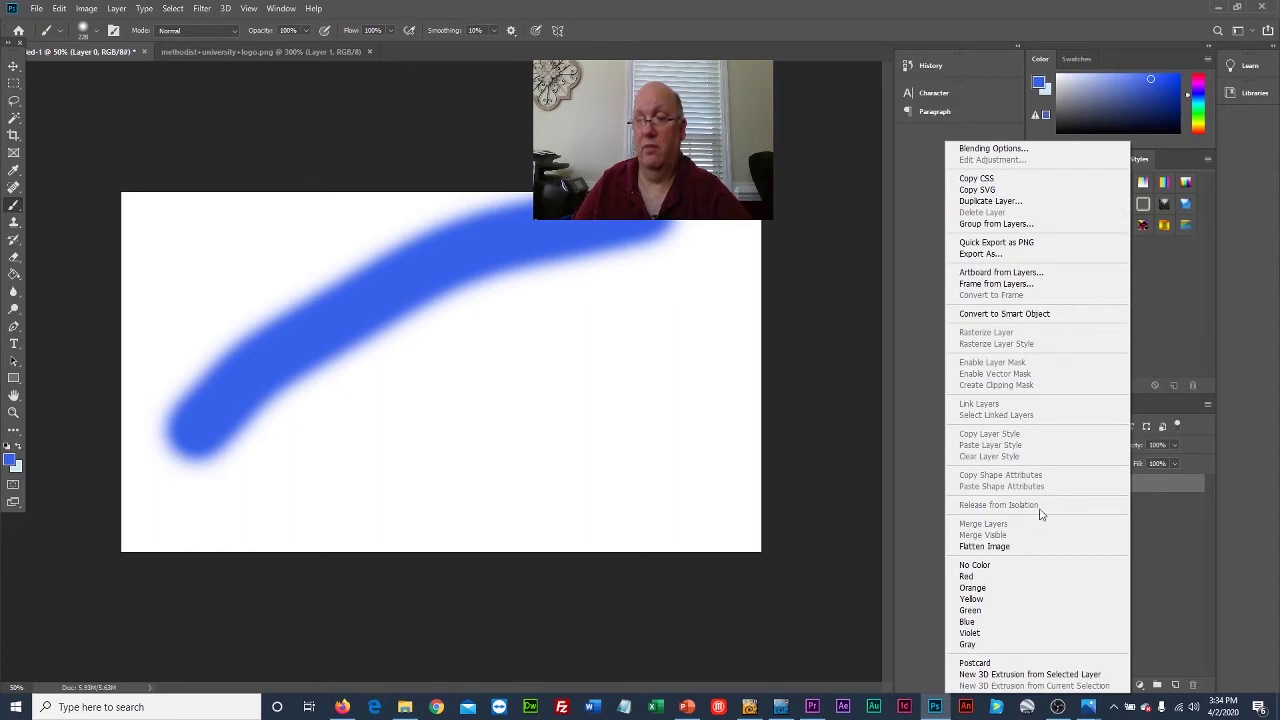
{"action": "left_click", "coordinate": [978, 200]}
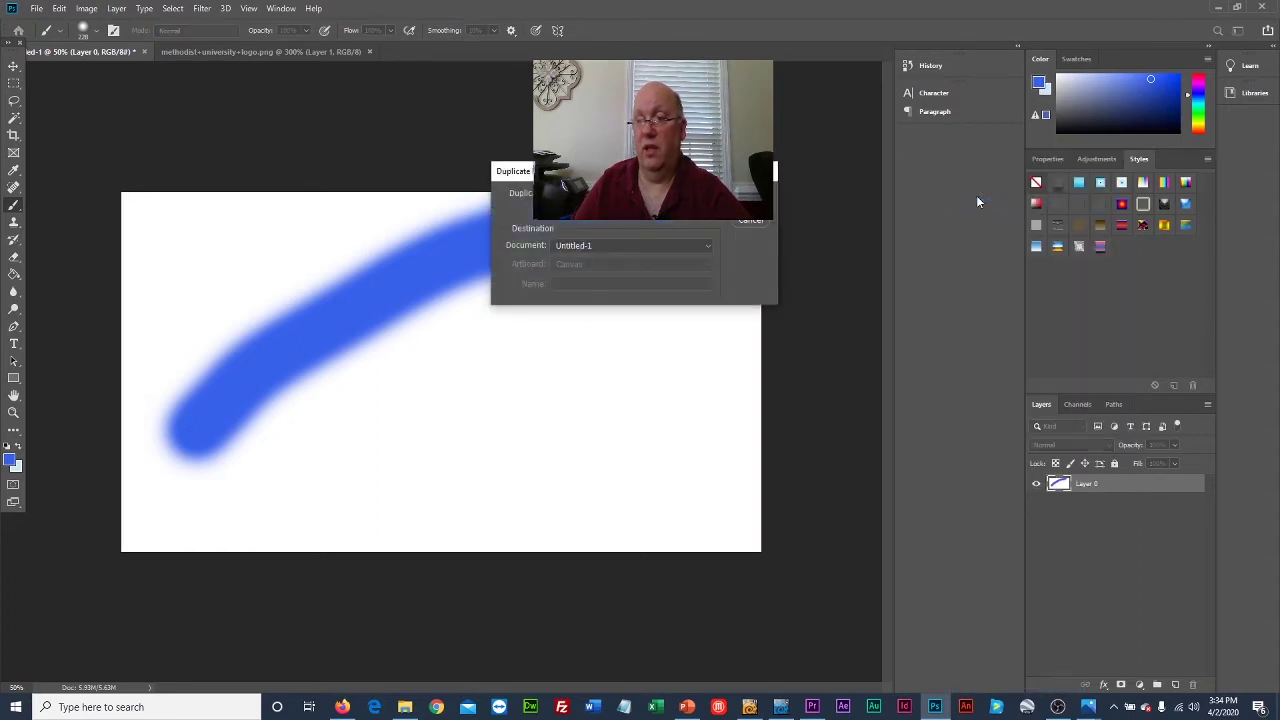
{"action": "key", "text": "Return"}
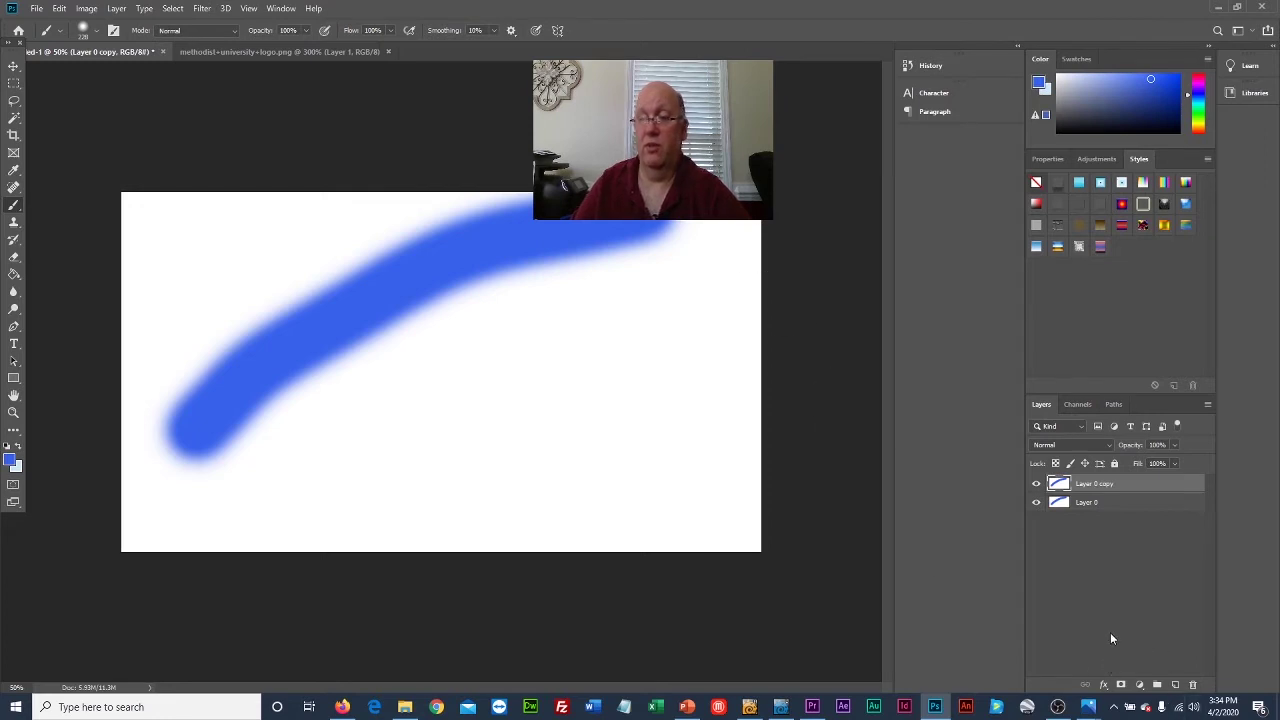
Step: Delete the original Layer 0 and confirm the deletion
{"action": "left_click", "coordinate": [1122, 505]}
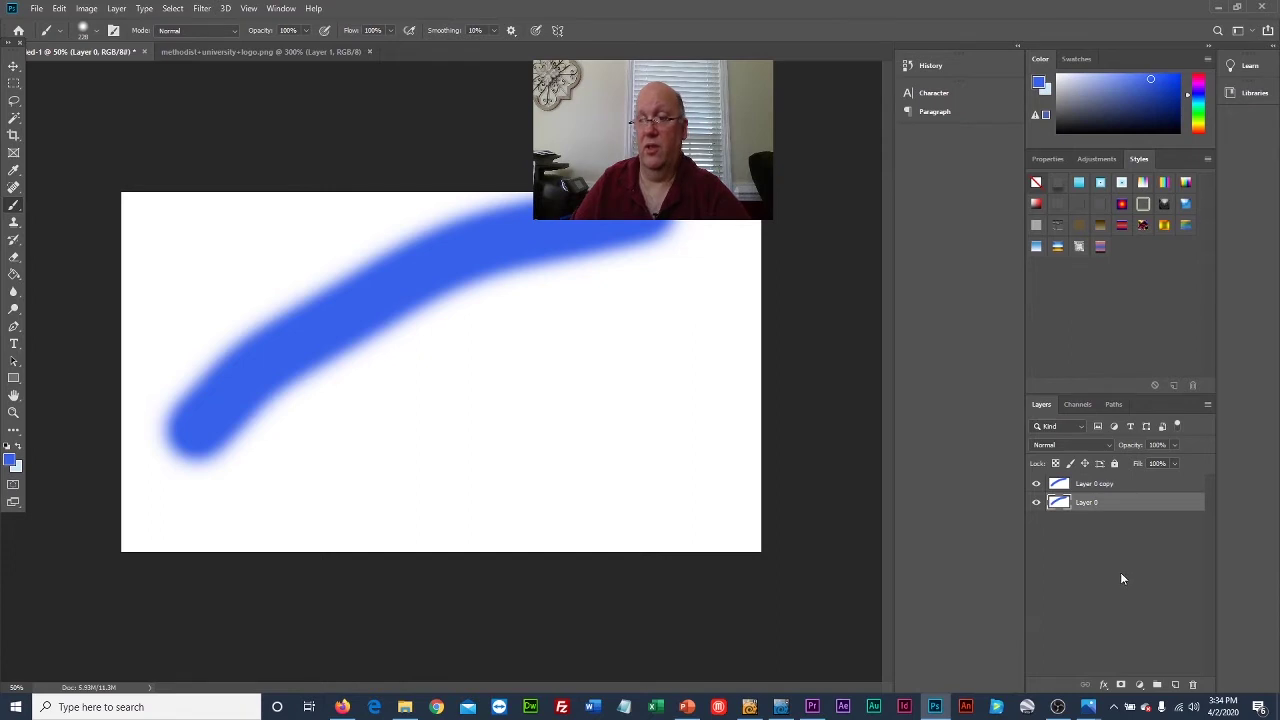
{"action": "right_click", "coordinate": [1113, 506]}
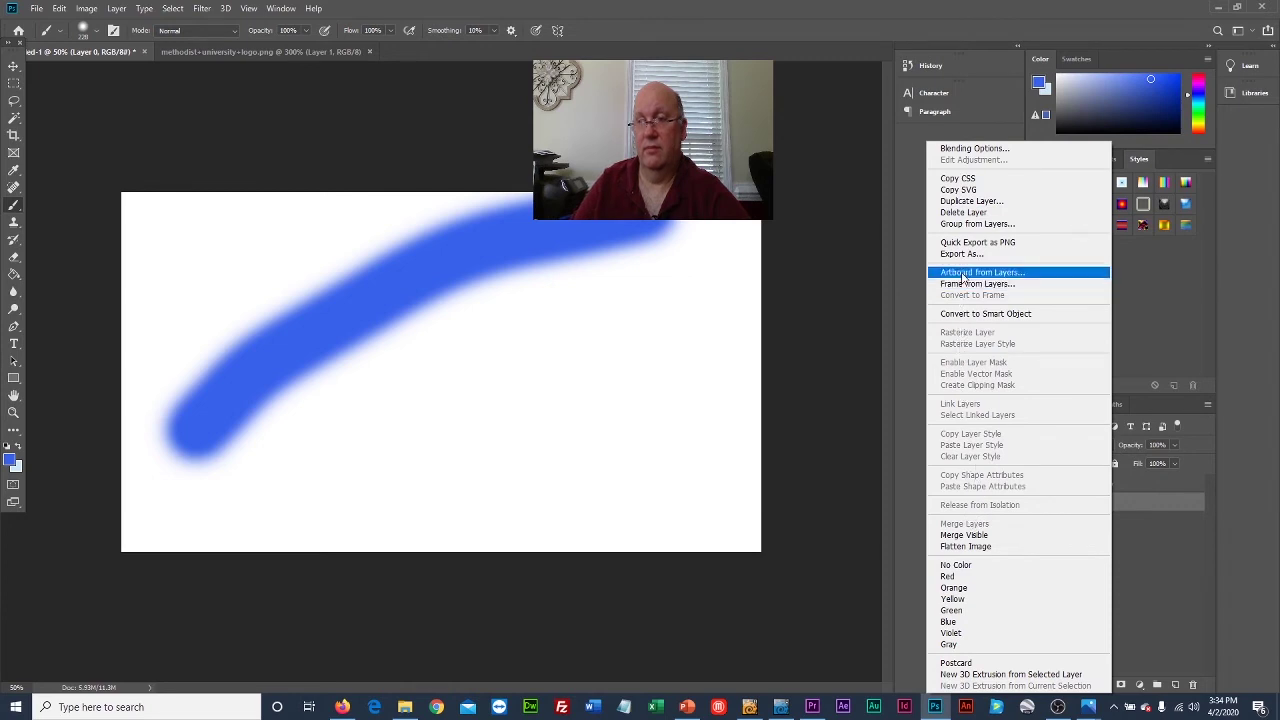
{"action": "left_click", "coordinate": [965, 212]}
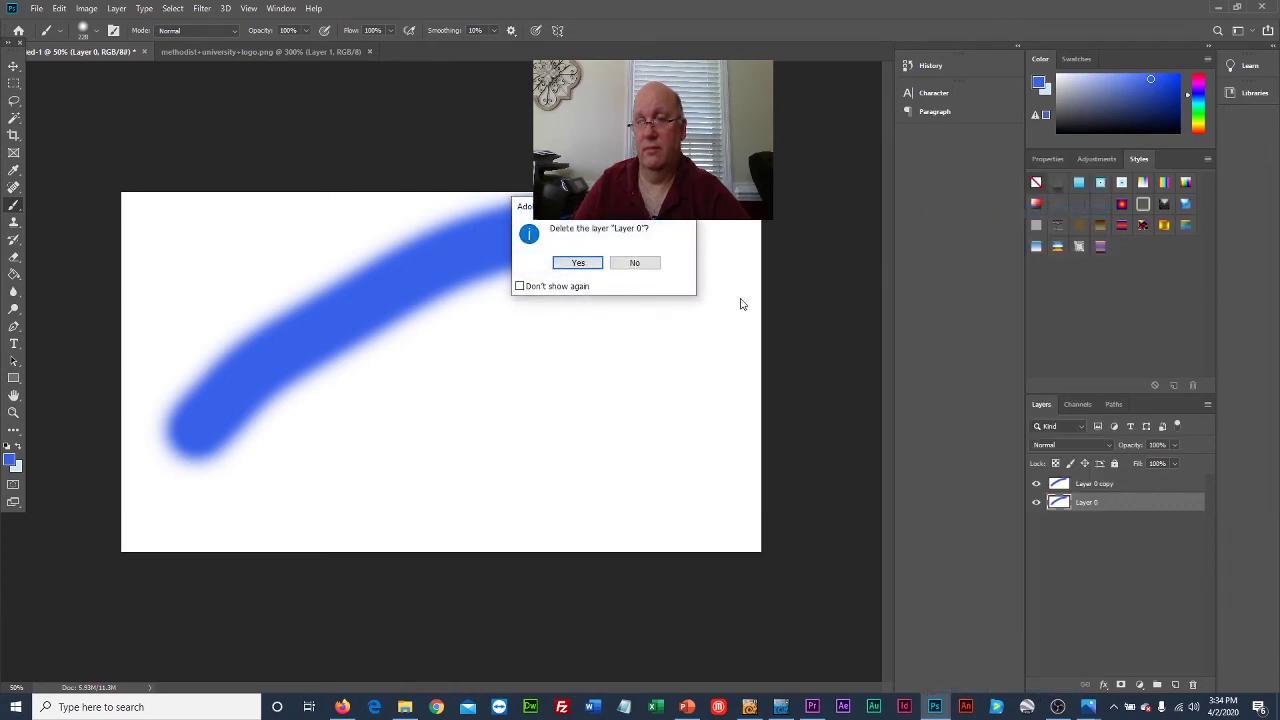
{"action": "left_click", "coordinate": [576, 263]}
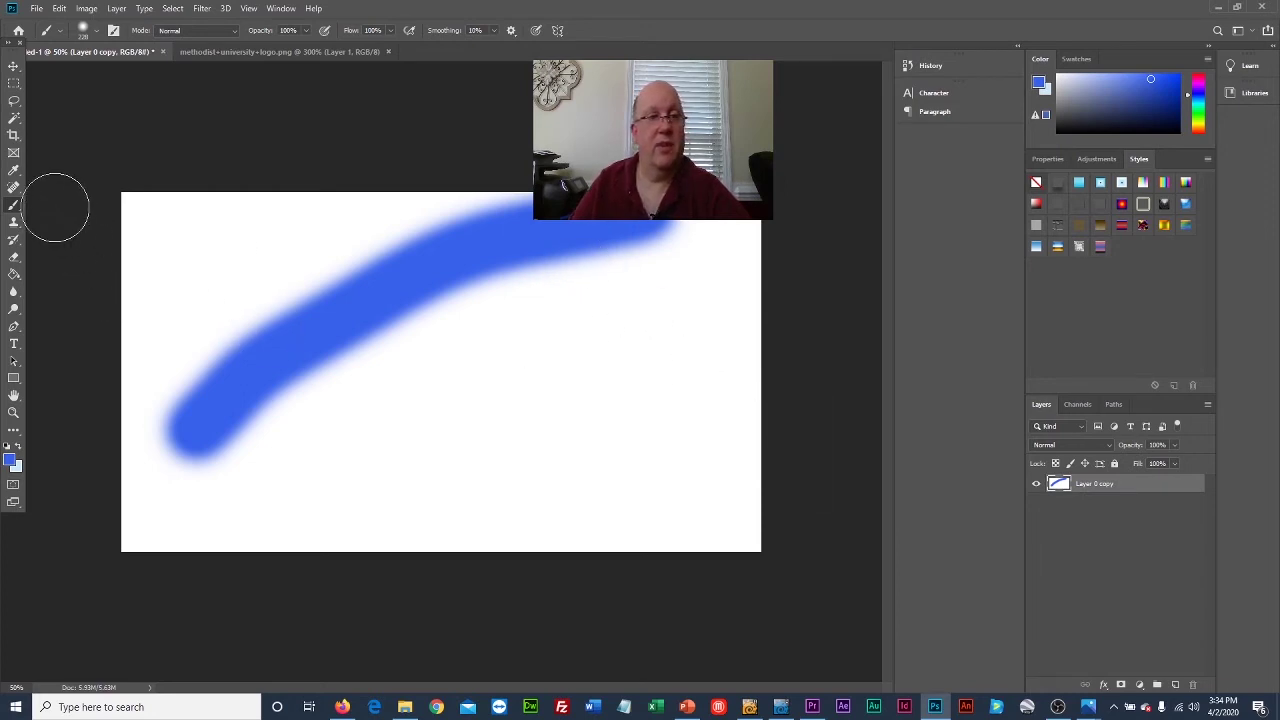
Step: Select the white background with the Magic Wand, delete it, and deselect
{"action": "left_click", "coordinate": [14, 171]}
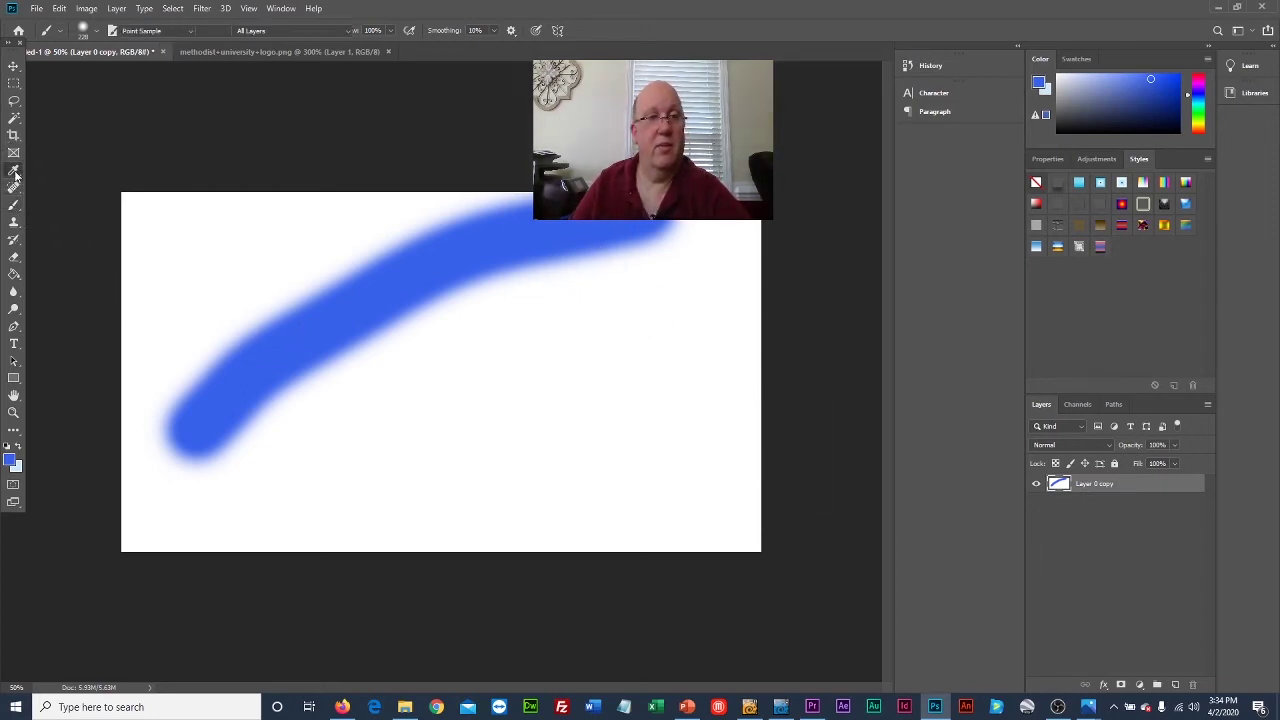
{"action": "left_click", "coordinate": [14, 118]}
{"action": "left_click", "coordinate": [169, 252]}
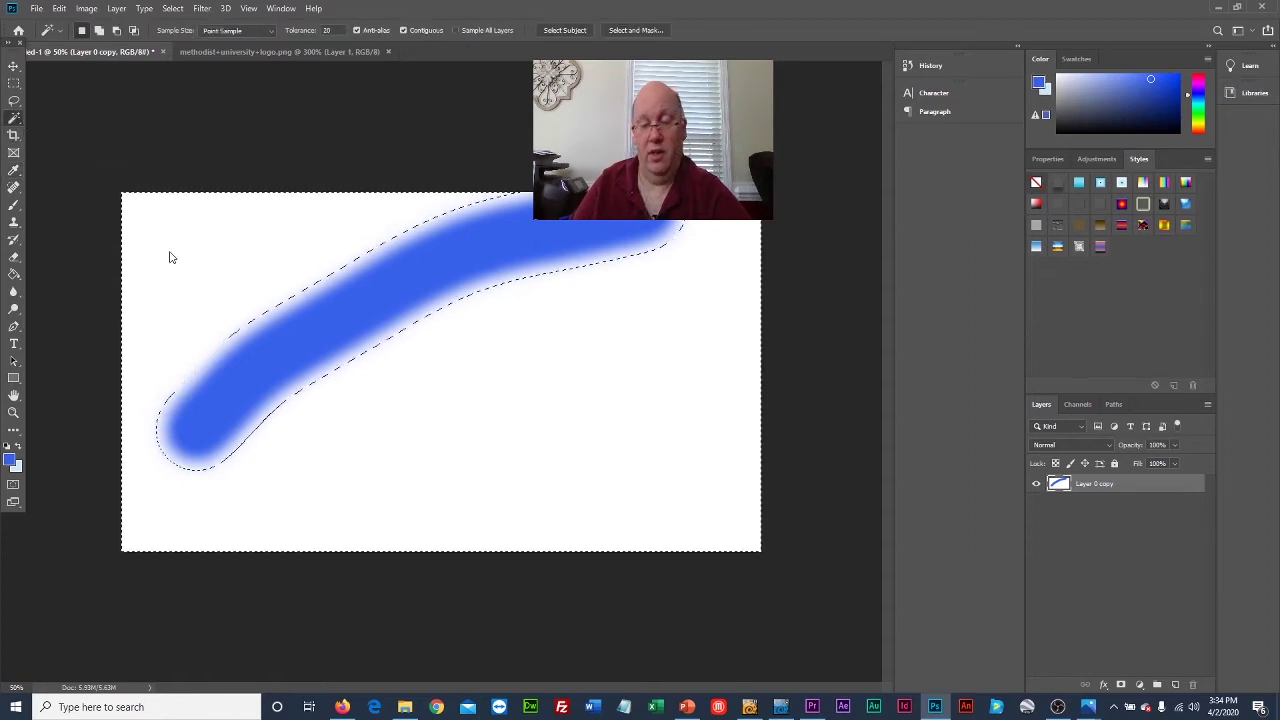
{"action": "key", "text": "Delete"}
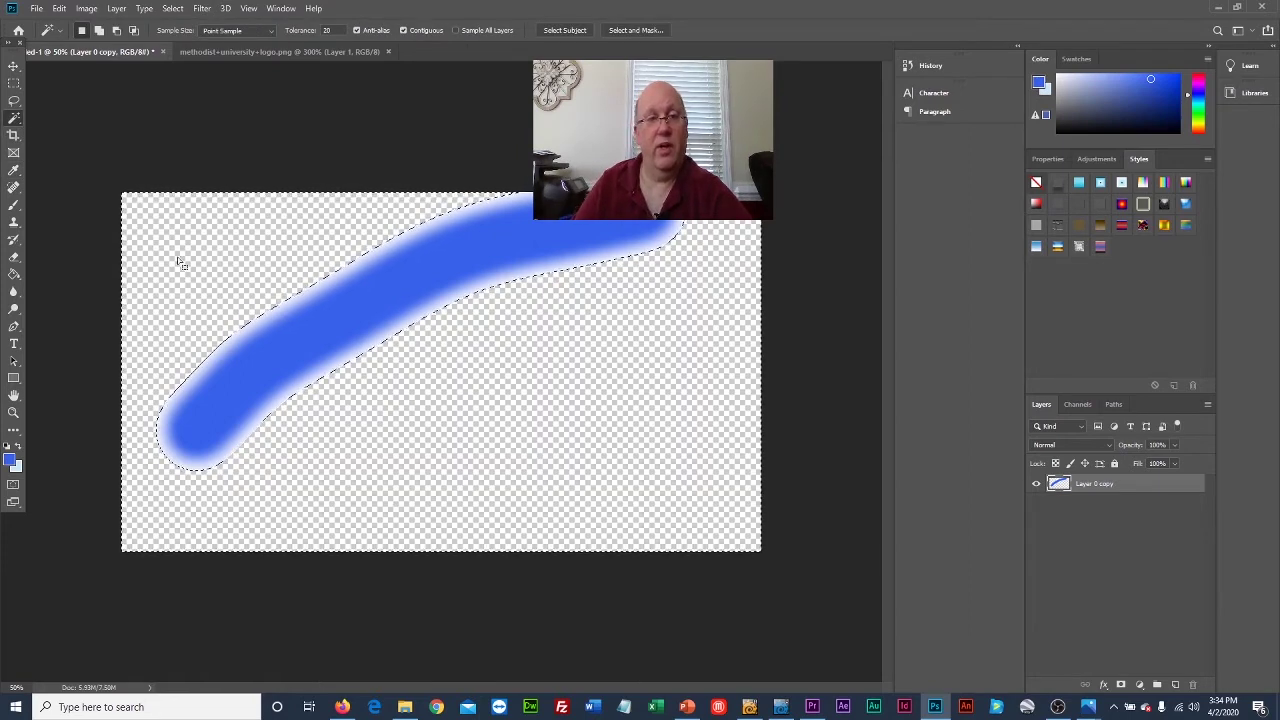
{"action": "key", "text": "ctrl+d"}
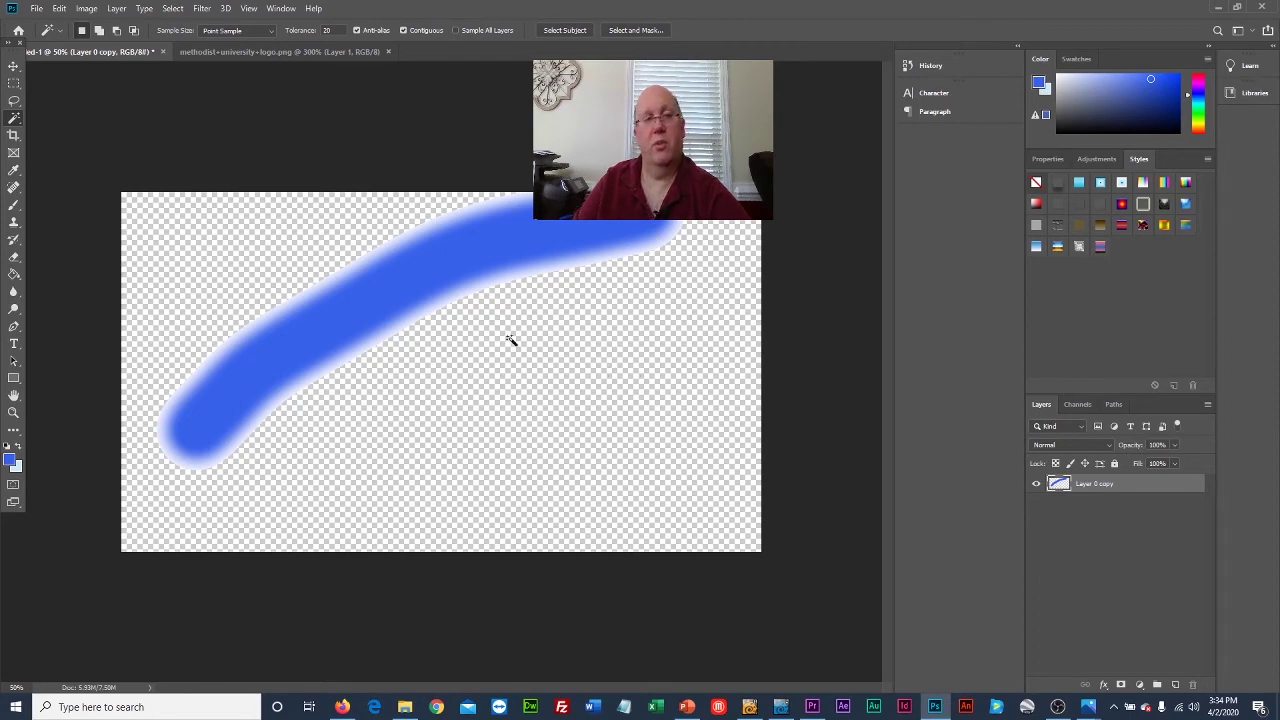
{"action": "left_click", "coordinate": [36, 8]}
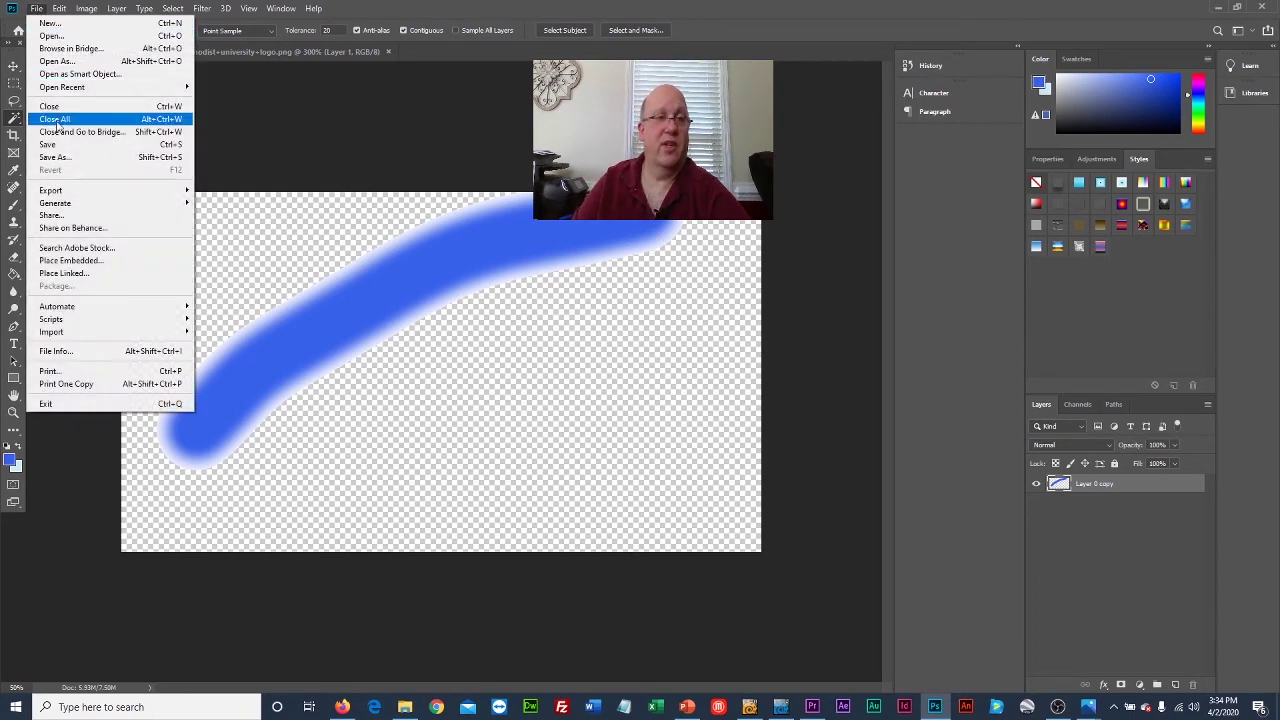
Step: Save the image in PNG format with the file name swoop in TV_Demo
{"action": "left_click", "coordinate": [84, 157]}
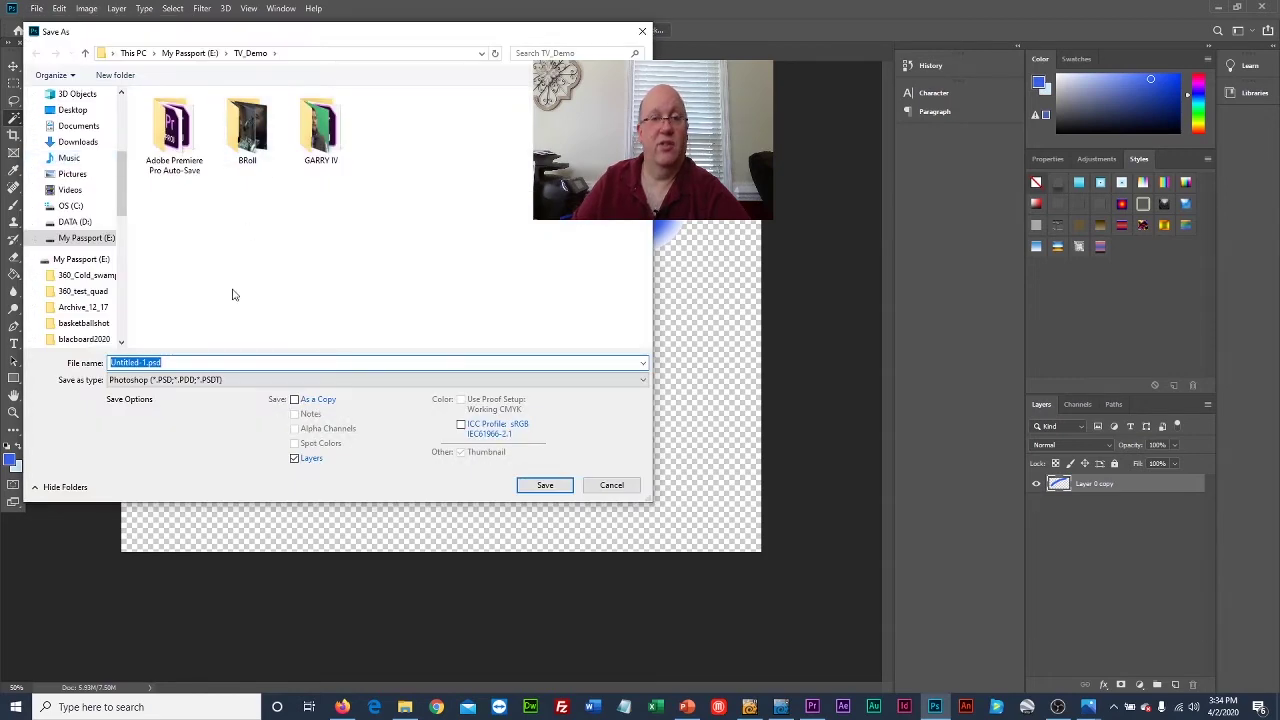
{"action": "left_click", "coordinate": [225, 380]}
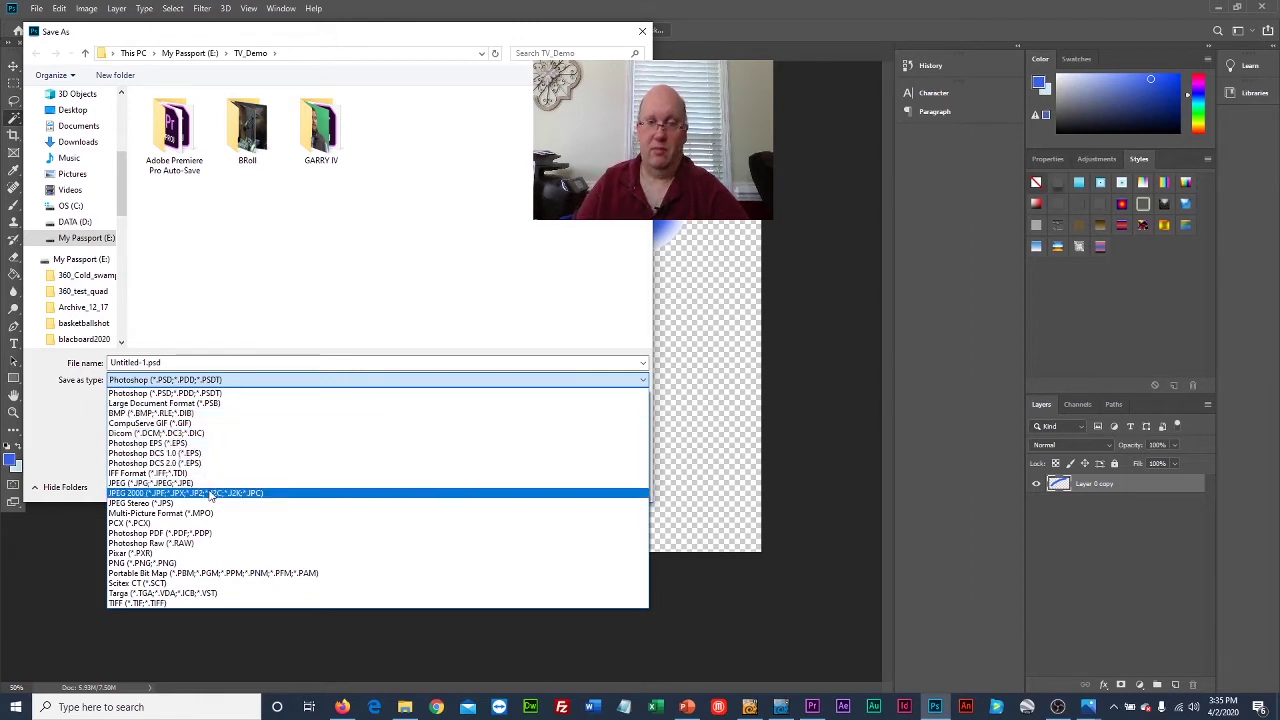
{"action": "left_click", "coordinate": [224, 563]}
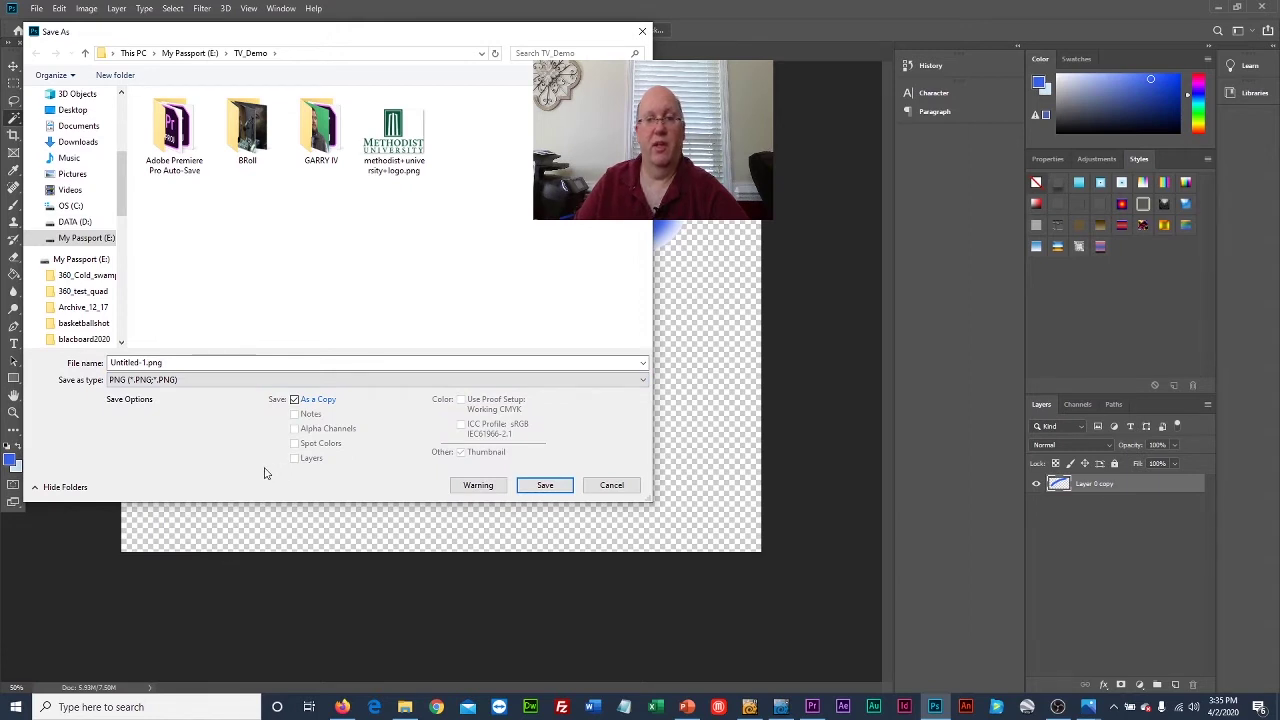
{"action": "double_click", "coordinate": [212, 362]}
{"action": "type", "text": "swoop"}
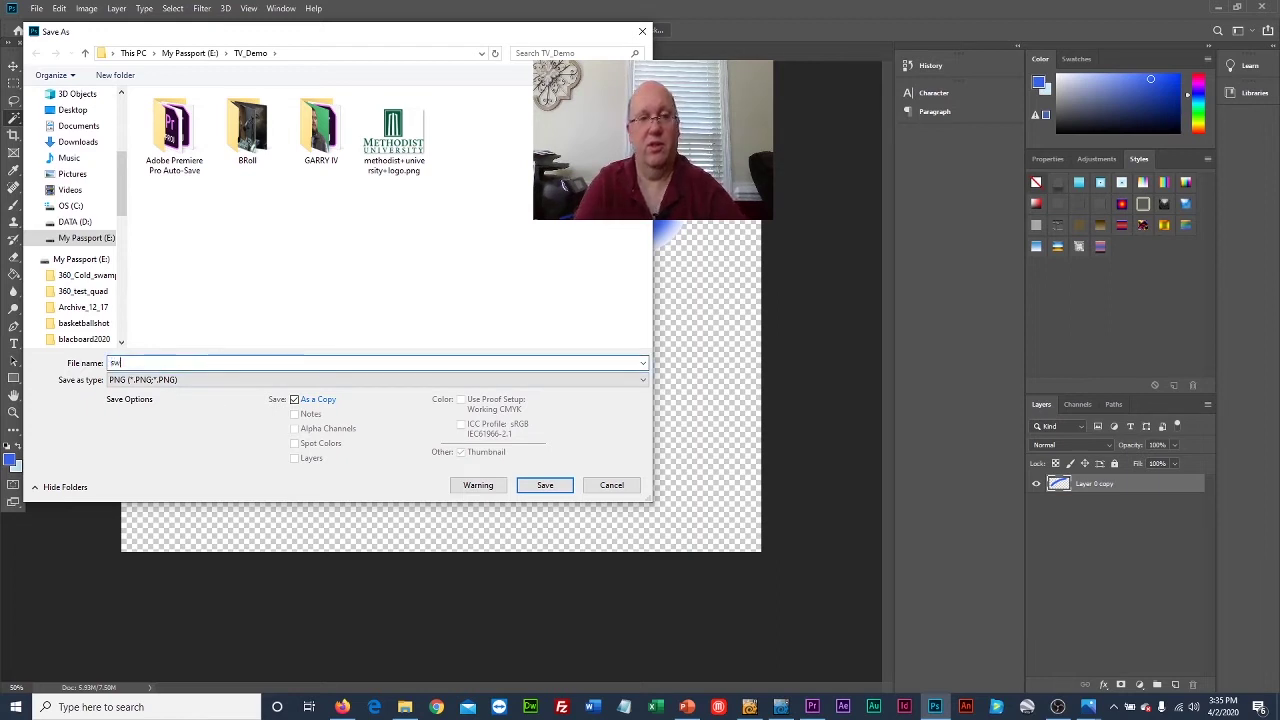
{"action": "left_click", "coordinate": [550, 488]}
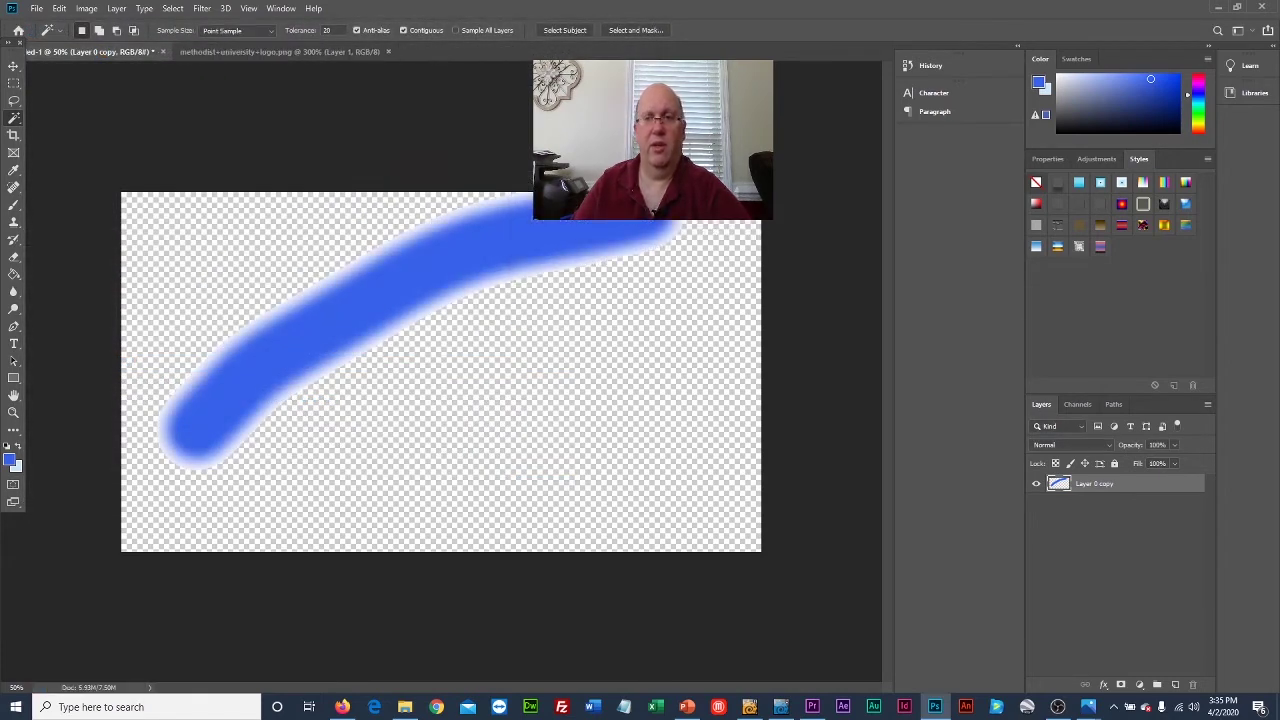
Step: Import swoop.png into the Premiere Pro project
{"action": "left_click", "coordinate": [812, 707]}
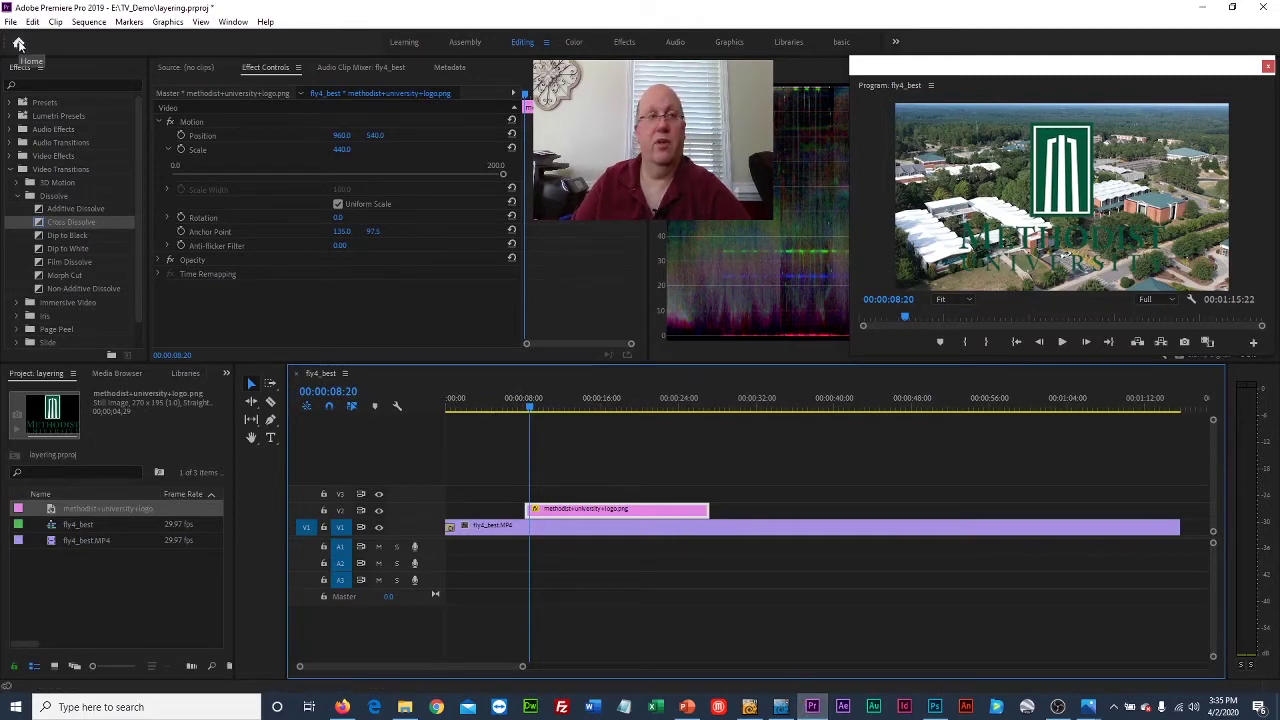
{"action": "left_click", "coordinate": [10, 21]}
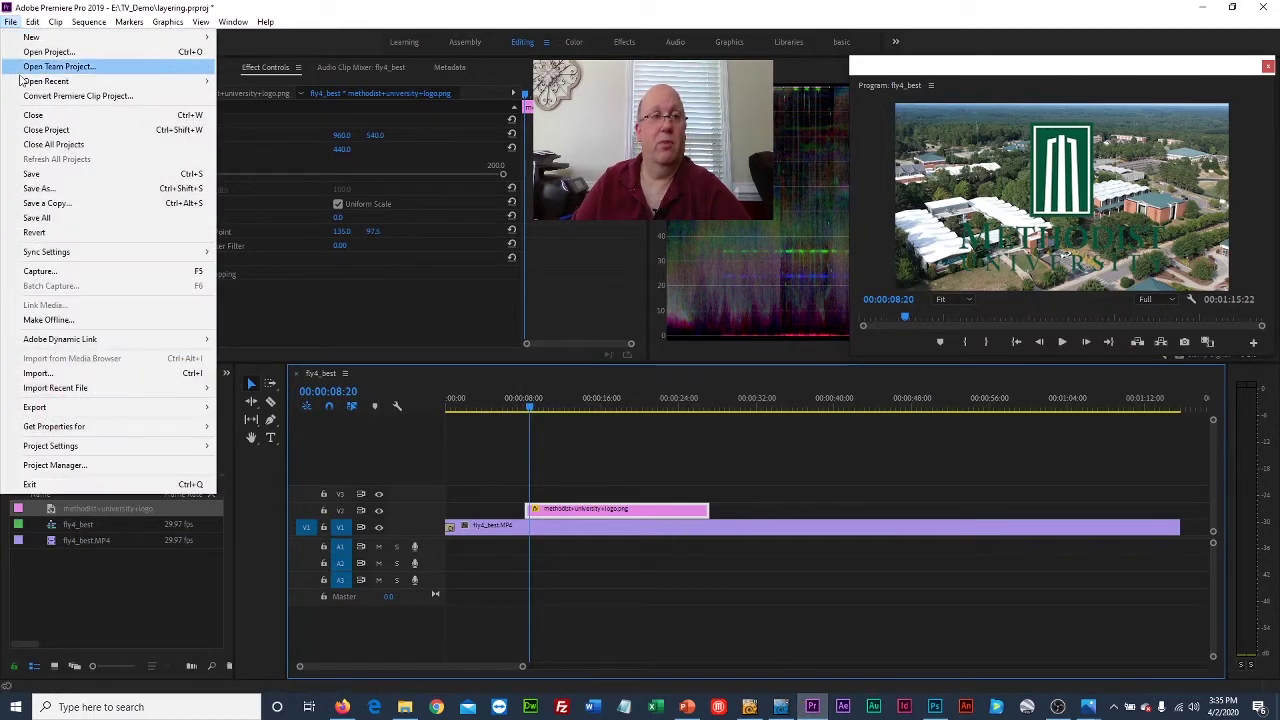
{"action": "left_click", "coordinate": [84, 373]}
{"action": "left_click", "coordinate": [395, 320]}
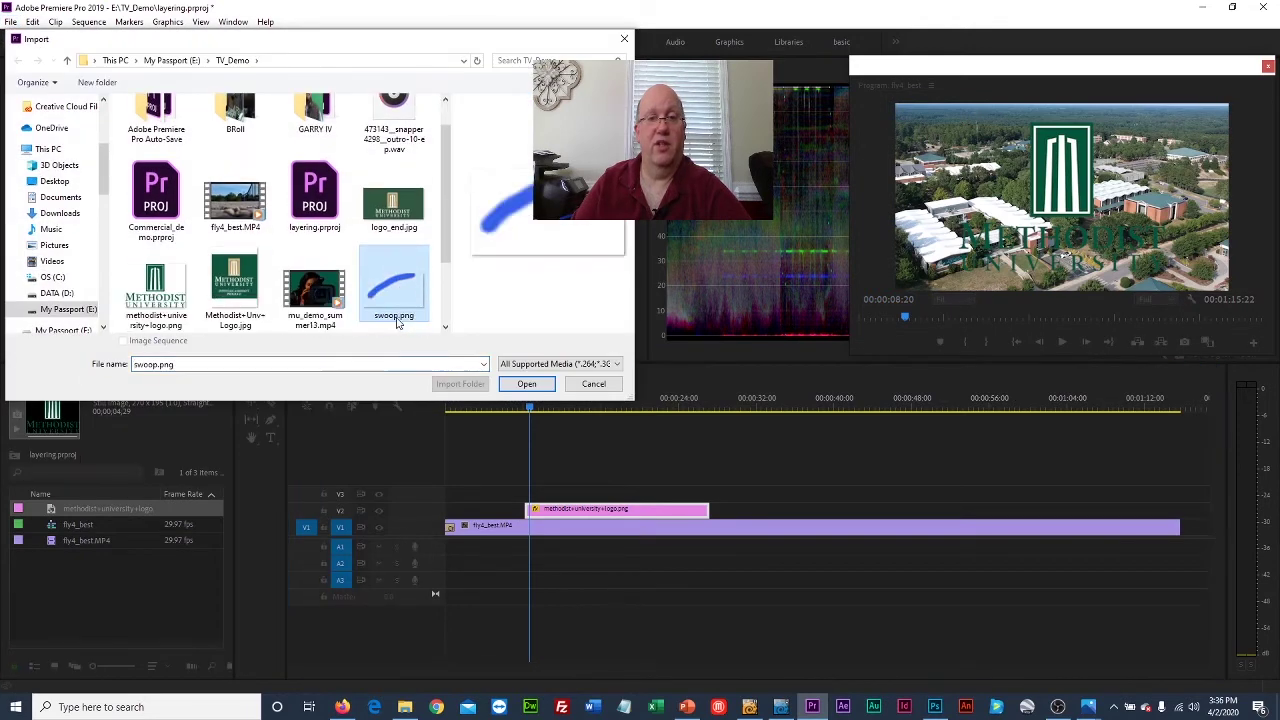
{"action": "left_click", "coordinate": [522, 385]}
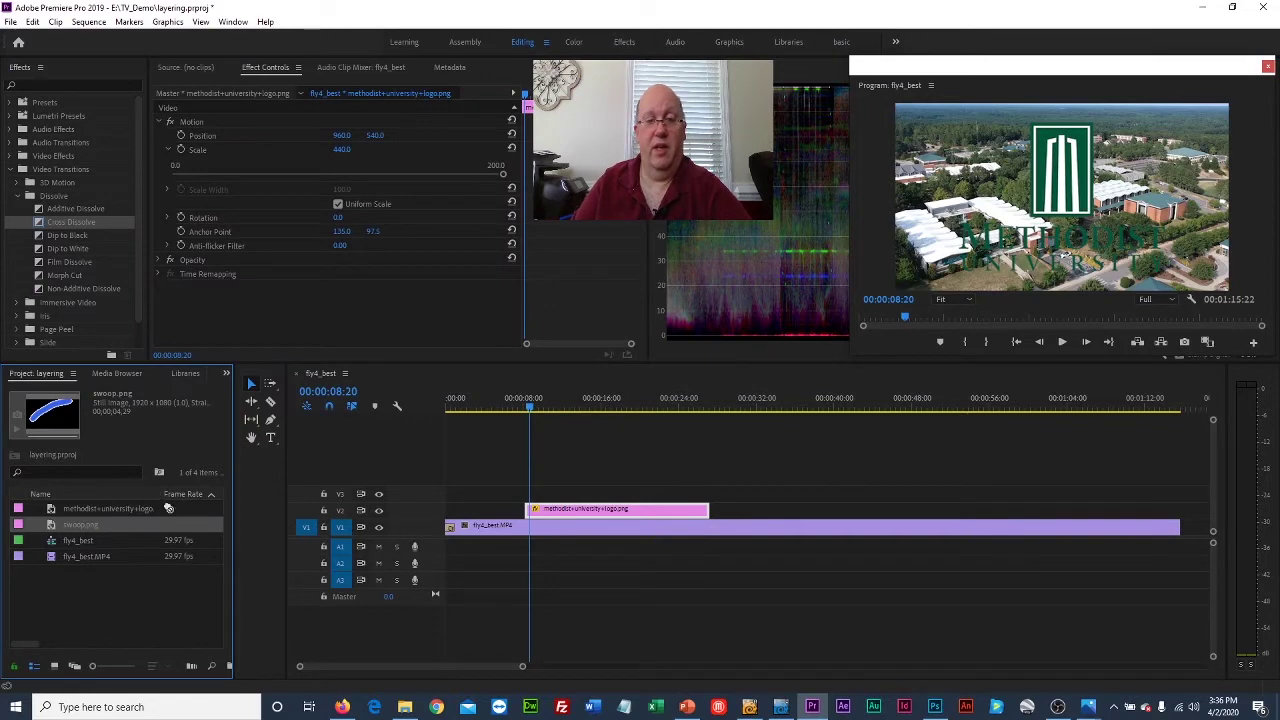
Step: Place swoop.png on V2 at about 00:00:31 and scrub to its start
{"action": "left_click_drag", "start_coordinate": [168, 508], "coordinate": [771, 510]}
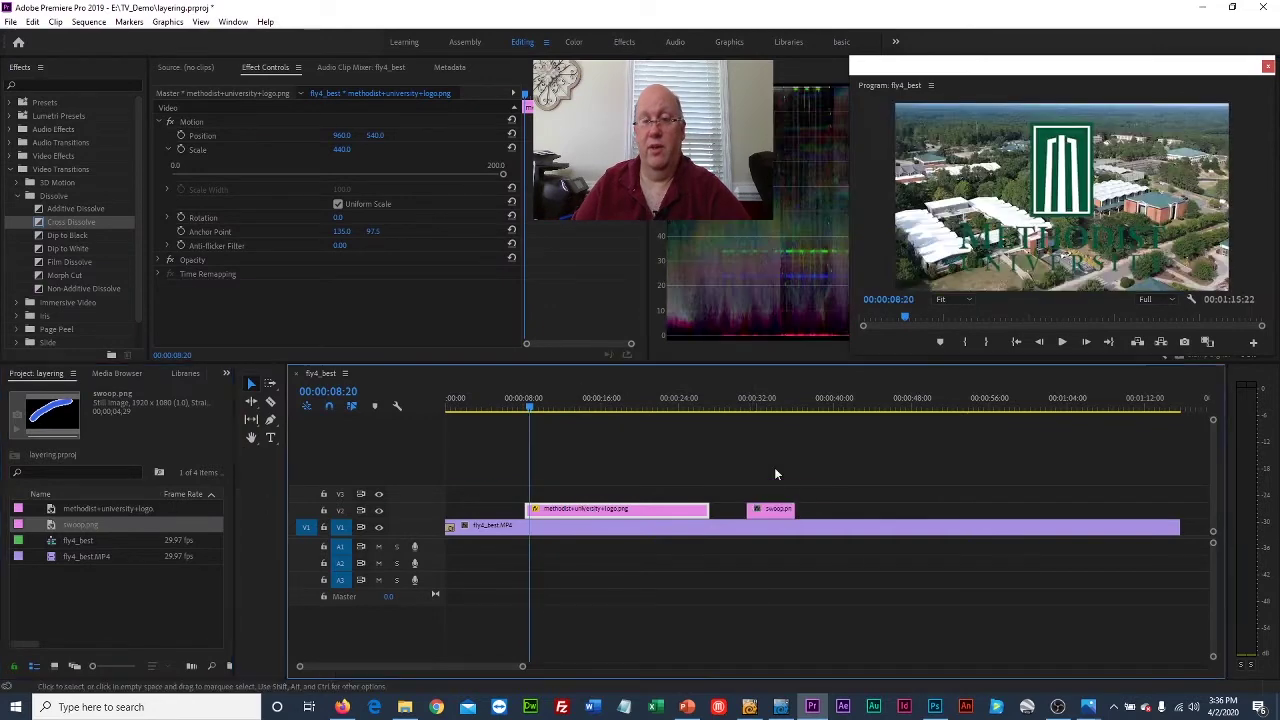
{"action": "left_click", "coordinate": [774, 401]}
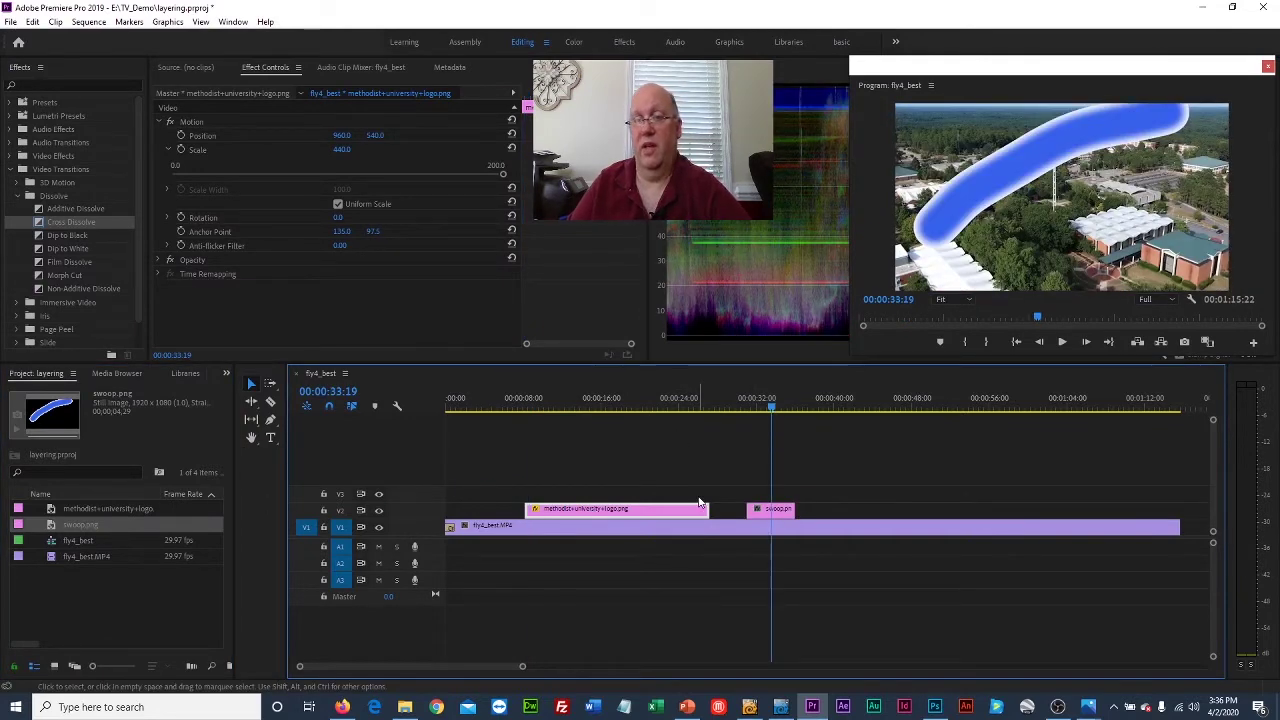
{"action": "mouse_move", "coordinate": [771, 406]}
{"action": "left_mouse_down"}
{"action": "mouse_move", "coordinate": [729, 410]}
{"action": "mouse_move", "coordinate": [785, 408]}
{"action": "mouse_move", "coordinate": [774, 410]}
{"action": "left_mouse_up"}
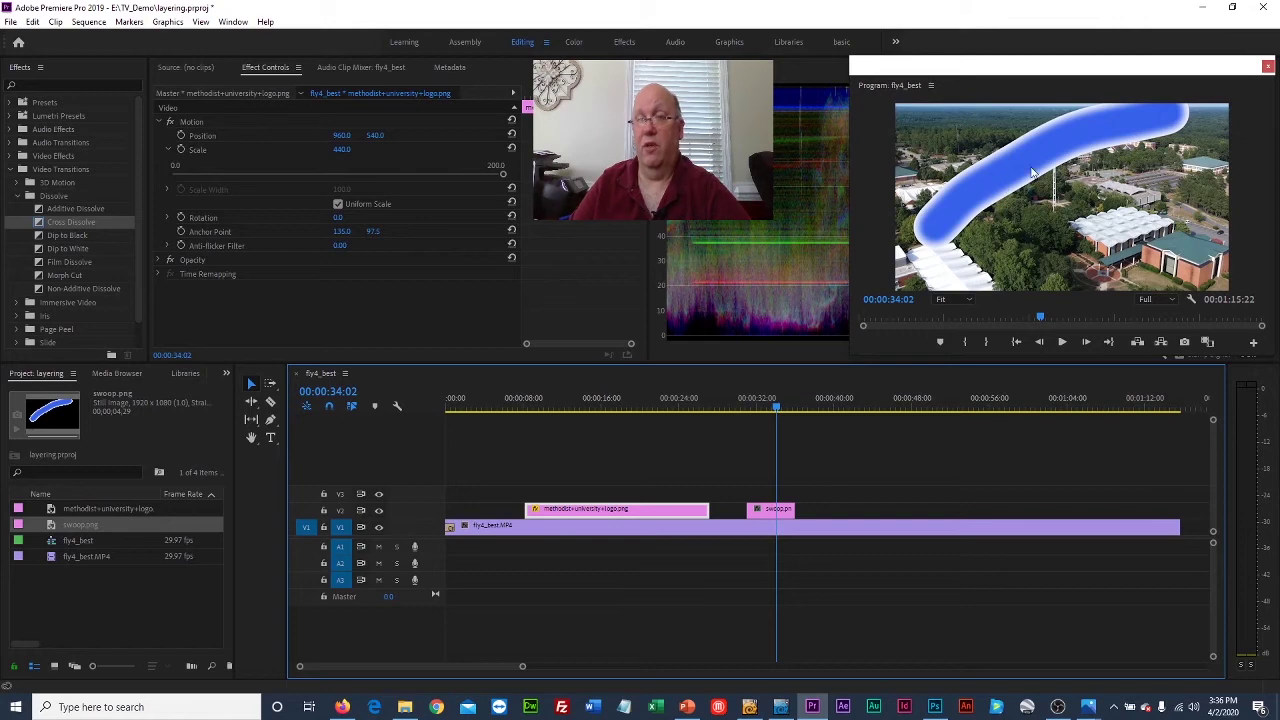
{"action": "left_click", "coordinate": [934, 707]}
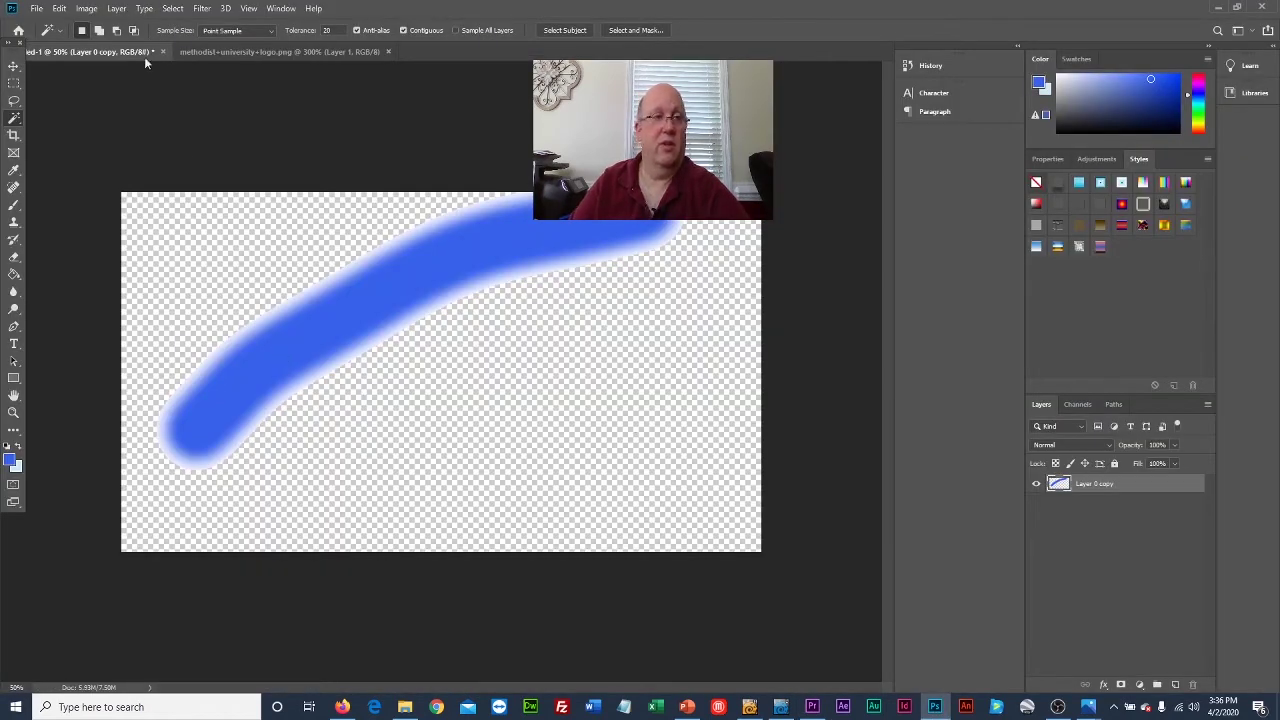
Step: Clear the old stroke with a rectangular selection and paint a new curved blue stroke
{"action": "left_click", "coordinate": [13, 84]}
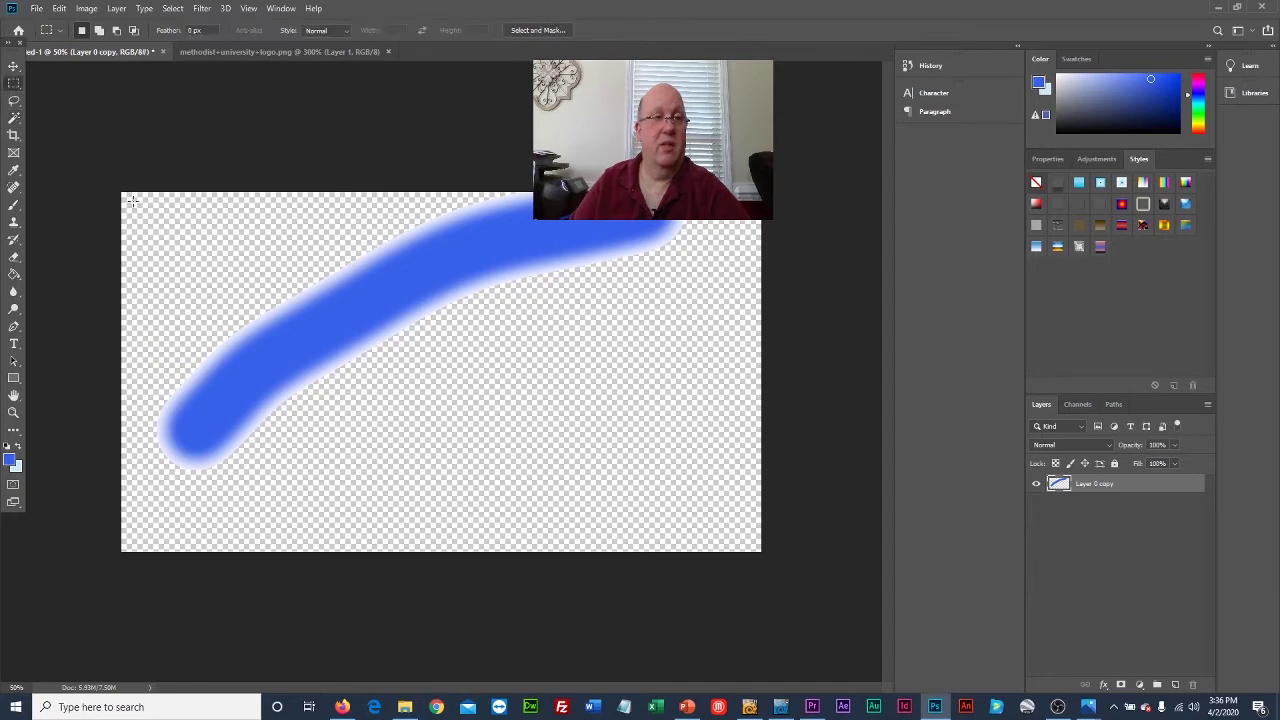
{"action": "left_click_drag", "start_coordinate": [136, 200], "coordinate": [780, 507]}
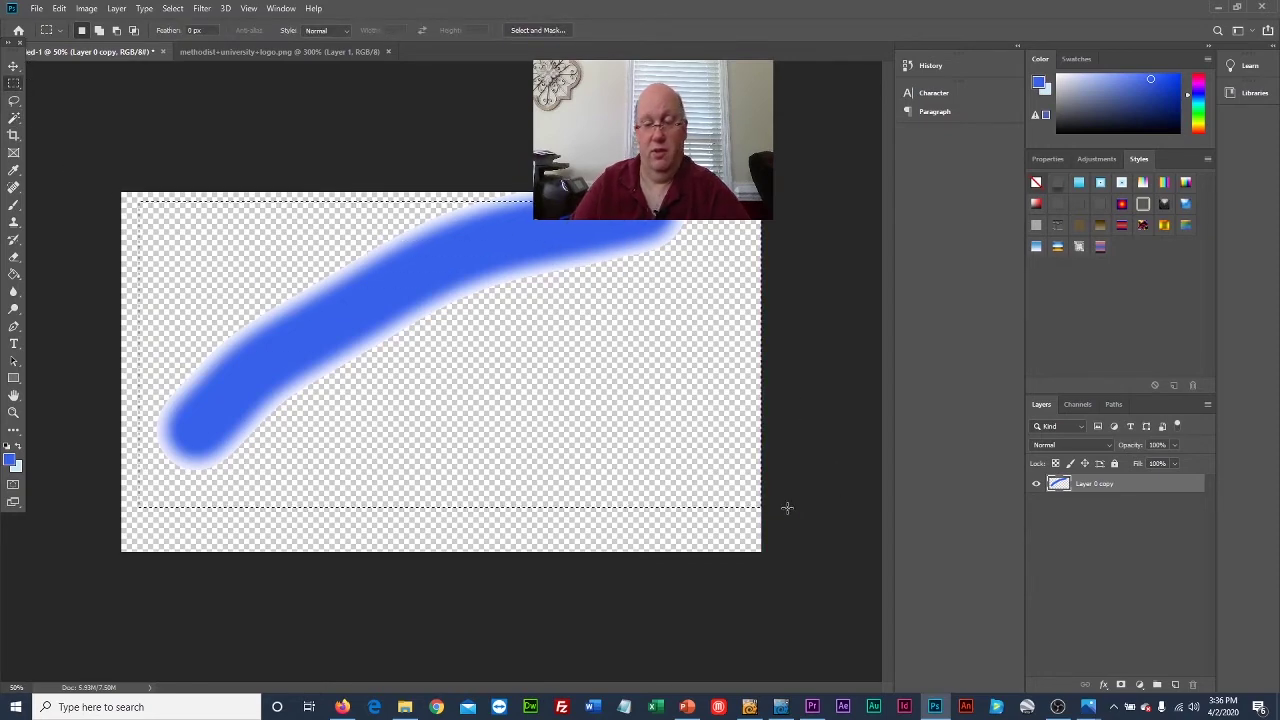
{"action": "key", "text": "Delete"}
{"action": "mouse_move", "coordinate": [404, 234]}
{"action": "left_mouse_down"}
{"action": "mouse_move", "coordinate": [391, 237]}
{"action": "mouse_move", "coordinate": [716, 172]}
{"action": "left_mouse_up"}
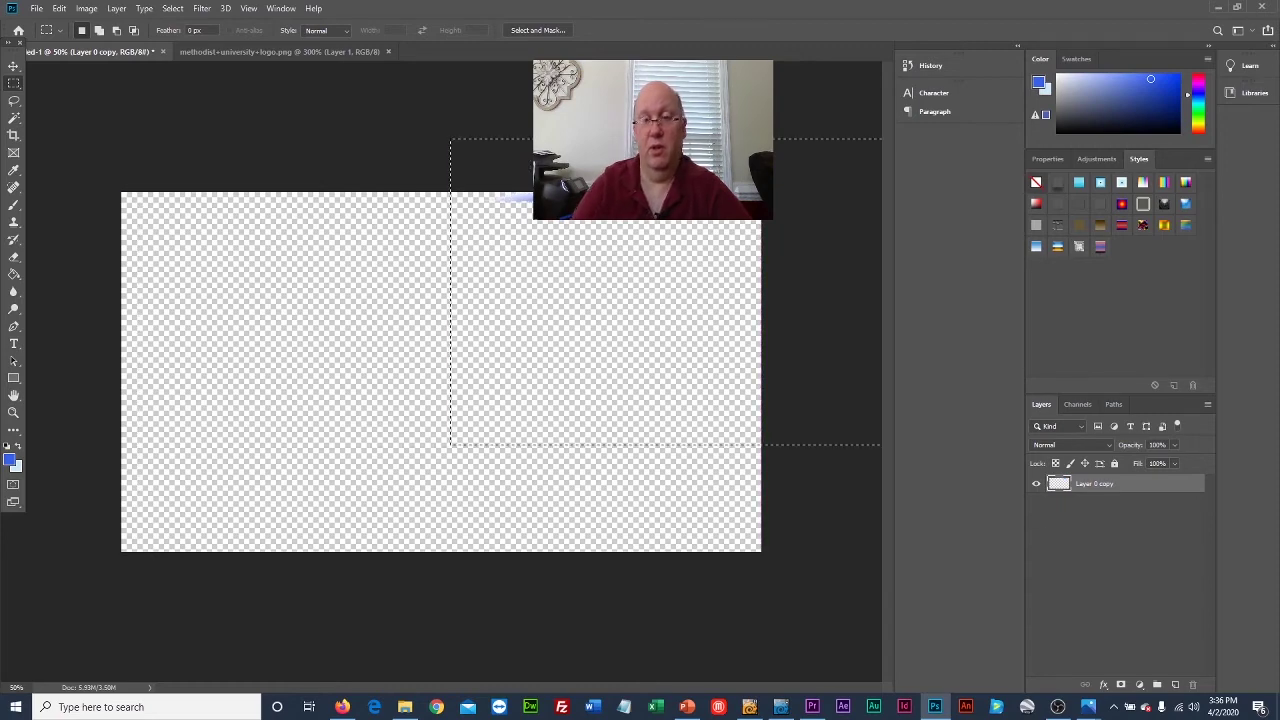
{"action": "left_click", "coordinate": [330, 332]}
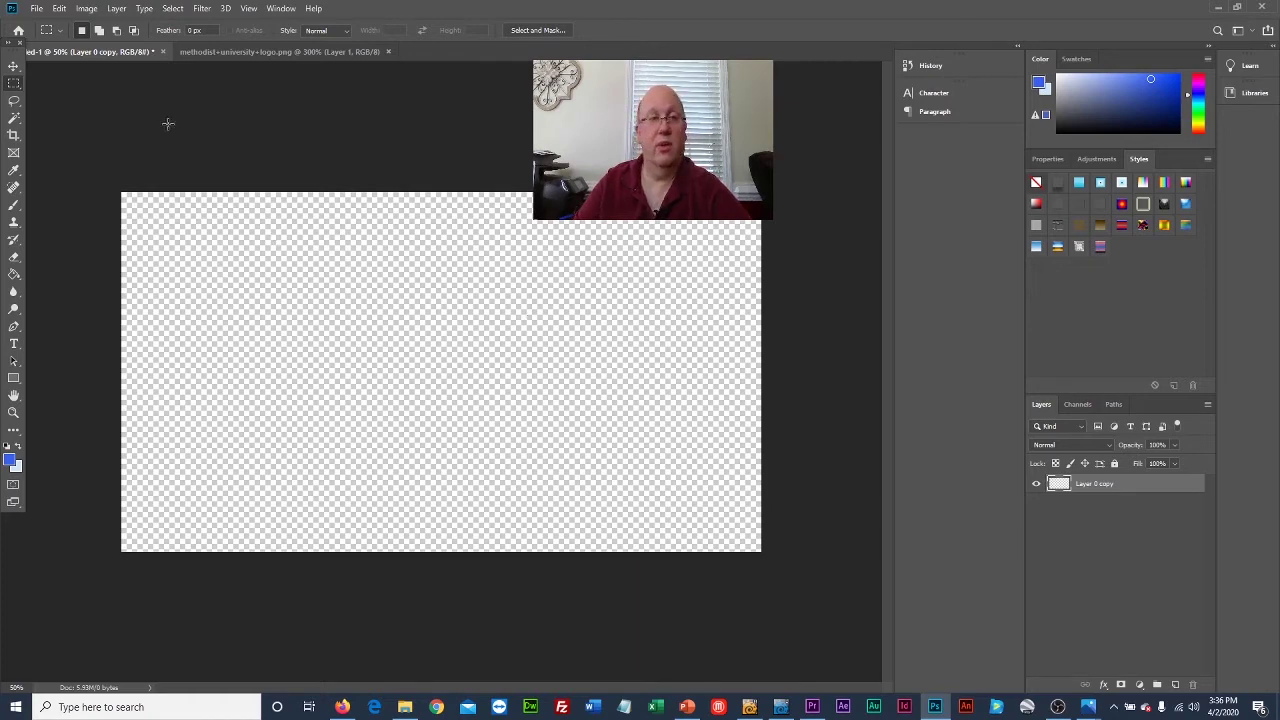
{"action": "left_click", "coordinate": [14, 204]}
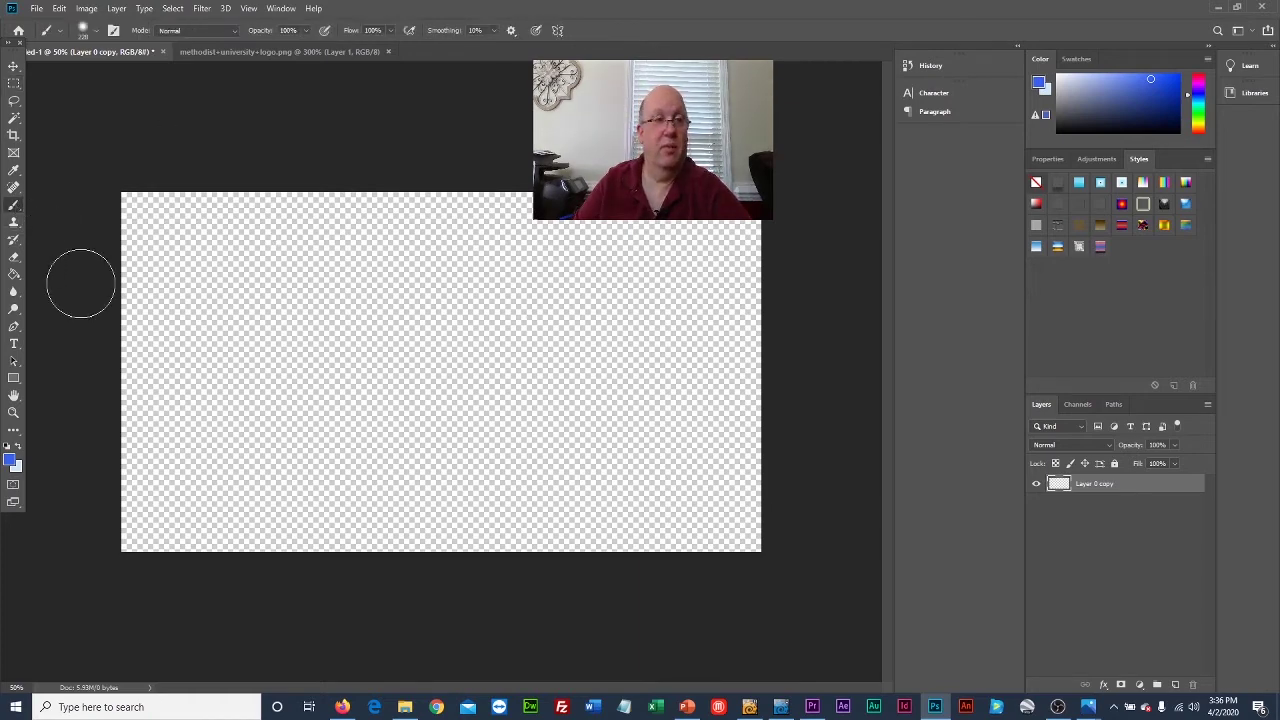
{"action": "mouse_move", "coordinate": [209, 429]}
{"action": "left_mouse_down"}
{"action": "mouse_move", "coordinate": [353, 338]}
{"action": "mouse_move", "coordinate": [570, 342]}
{"action": "left_mouse_up"}
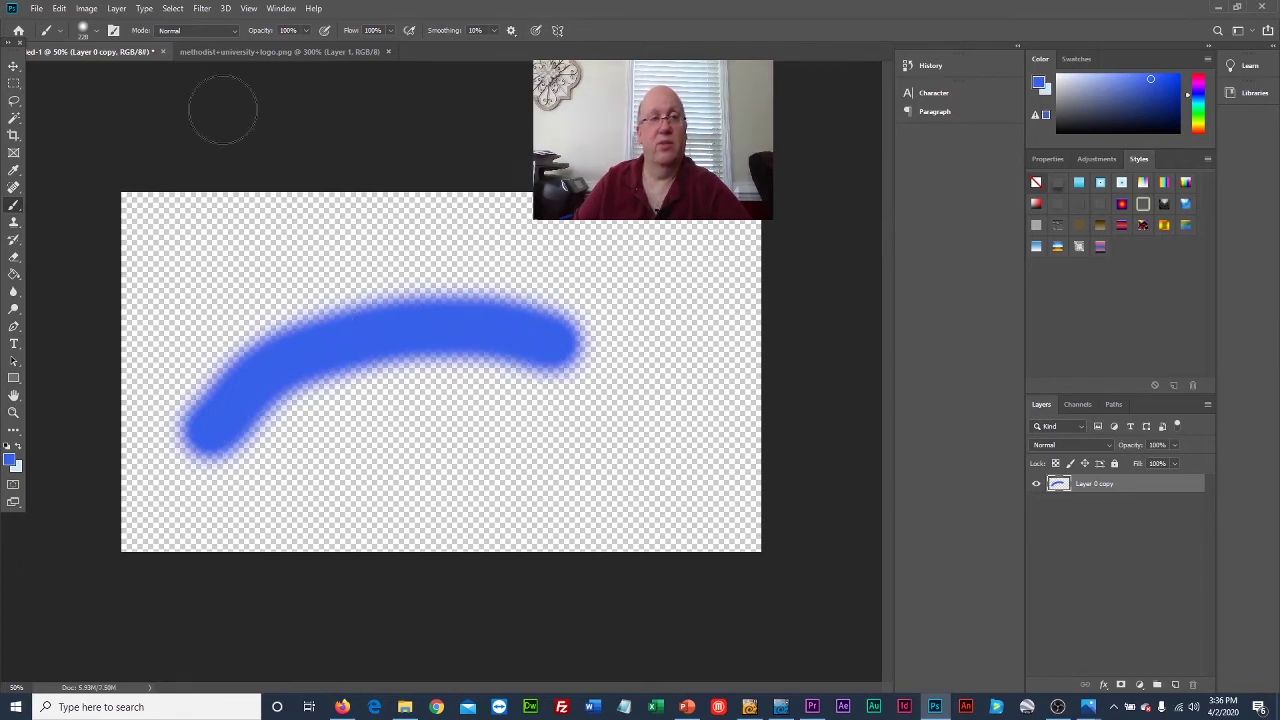
Step: Save a PNG copy named swoop2.png in the TV_Demo folder
{"action": "left_click", "coordinate": [36, 8]}
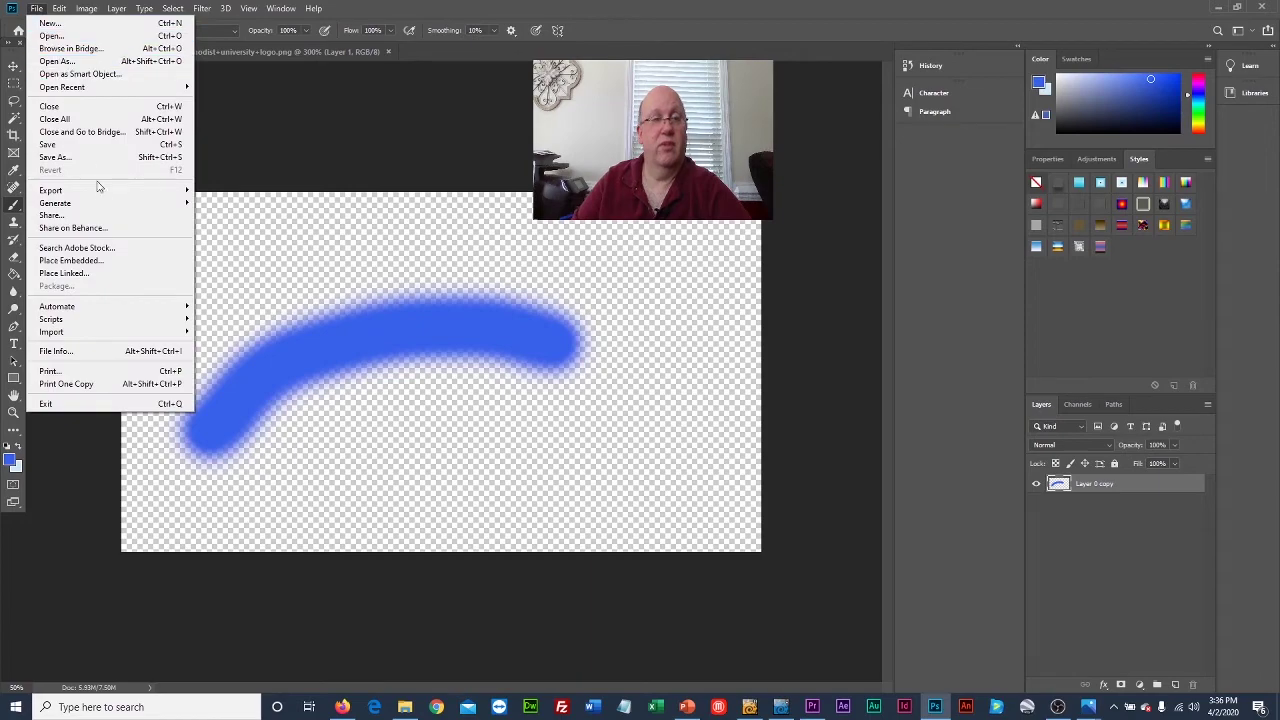
{"action": "left_click", "coordinate": [56, 157]}
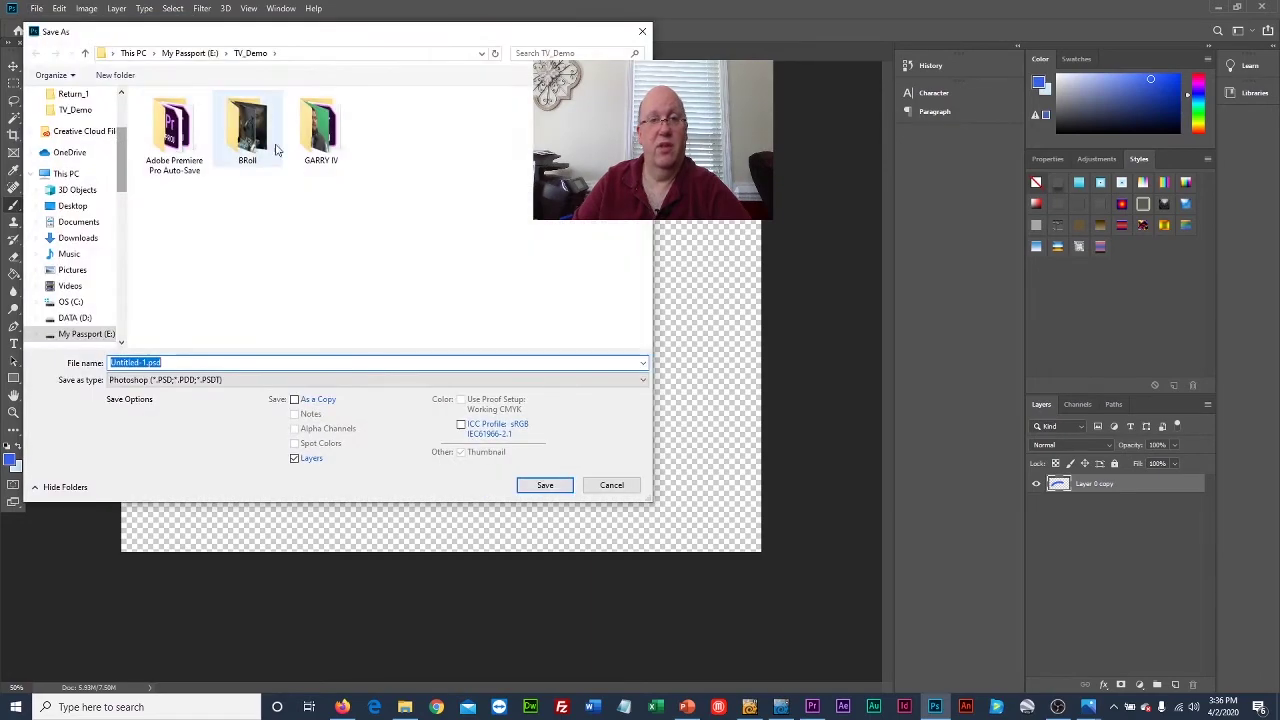
{"action": "left_click", "coordinate": [246, 380]}
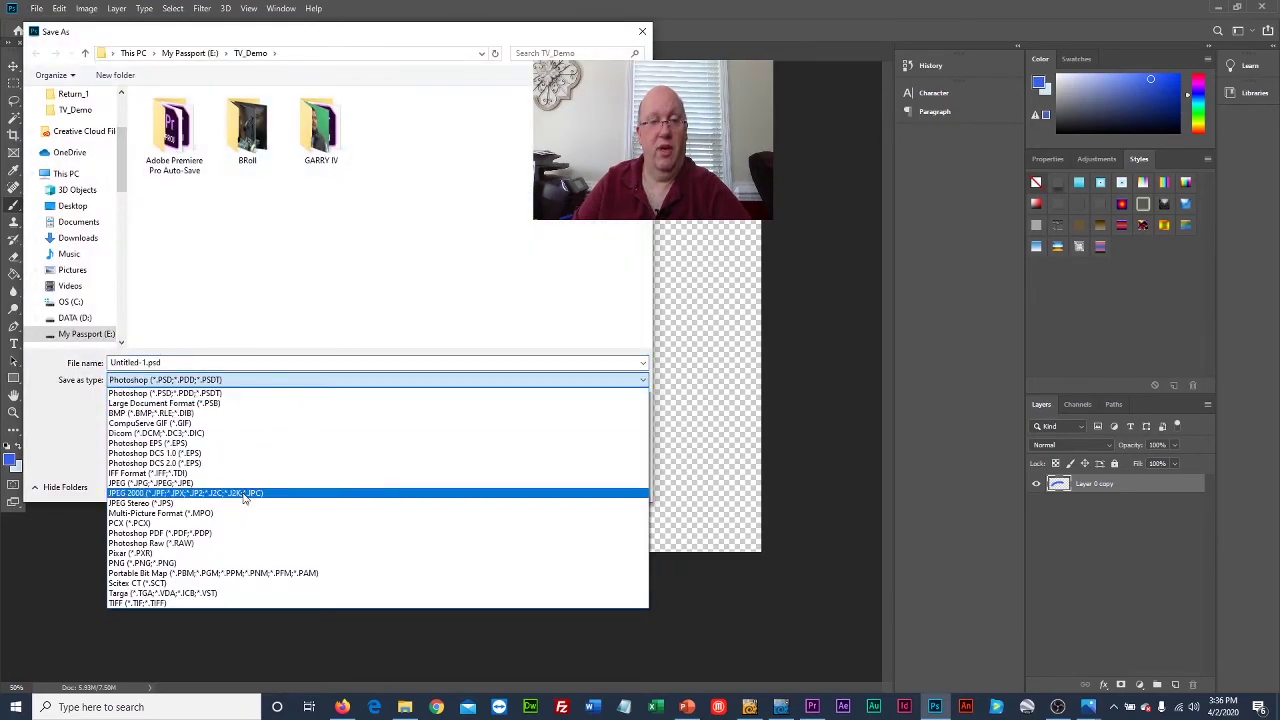
{"action": "left_click", "coordinate": [250, 562]}
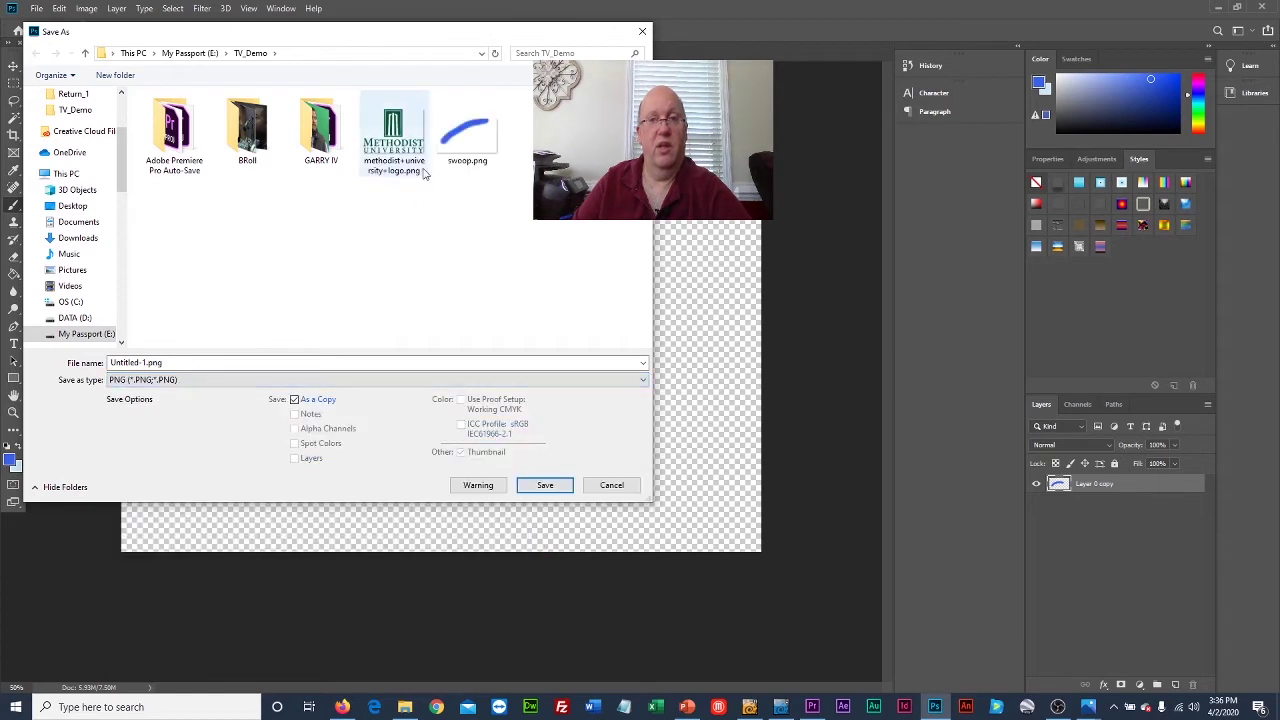
{"action": "left_click", "coordinate": [467, 135]}
{"action": "double_click", "coordinate": [190, 363]}
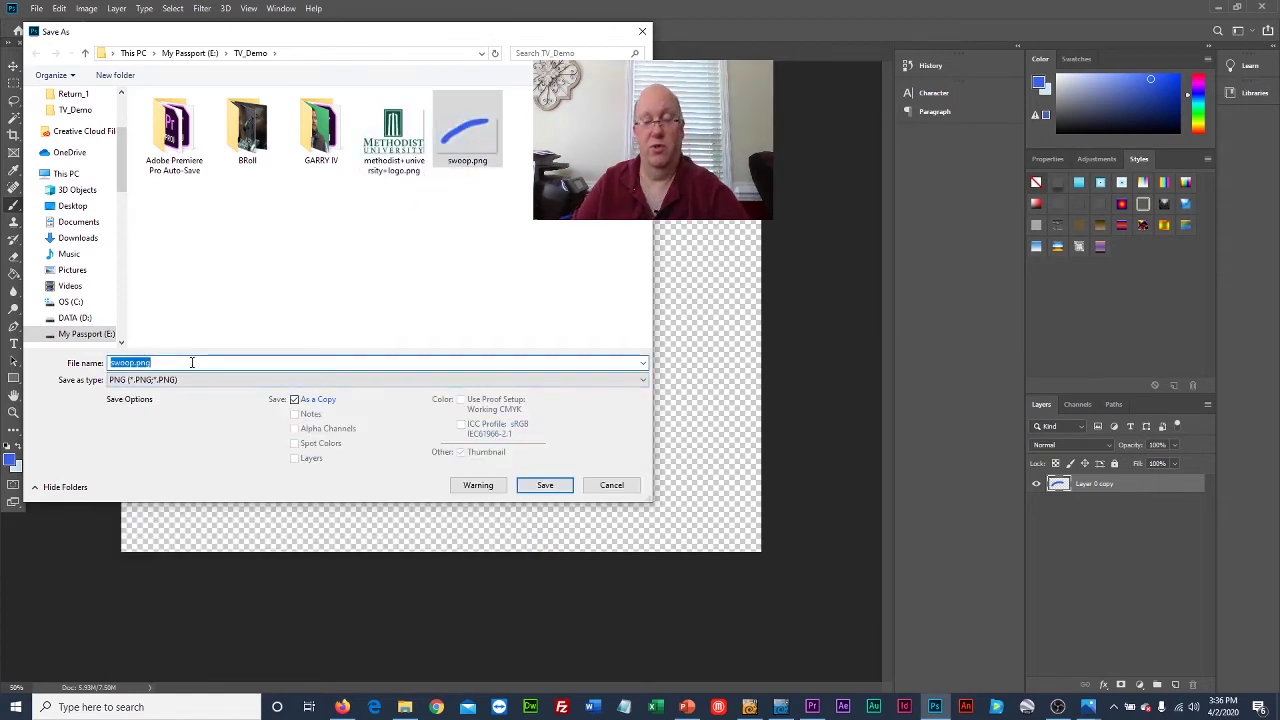
{"action": "left_click", "coordinate": [191, 363]}
{"action": "key", "text": "Left"}
{"action": "key", "text": "Left"}
{"action": "key", "text": "Left"}
{"action": "key", "text": "Left"}
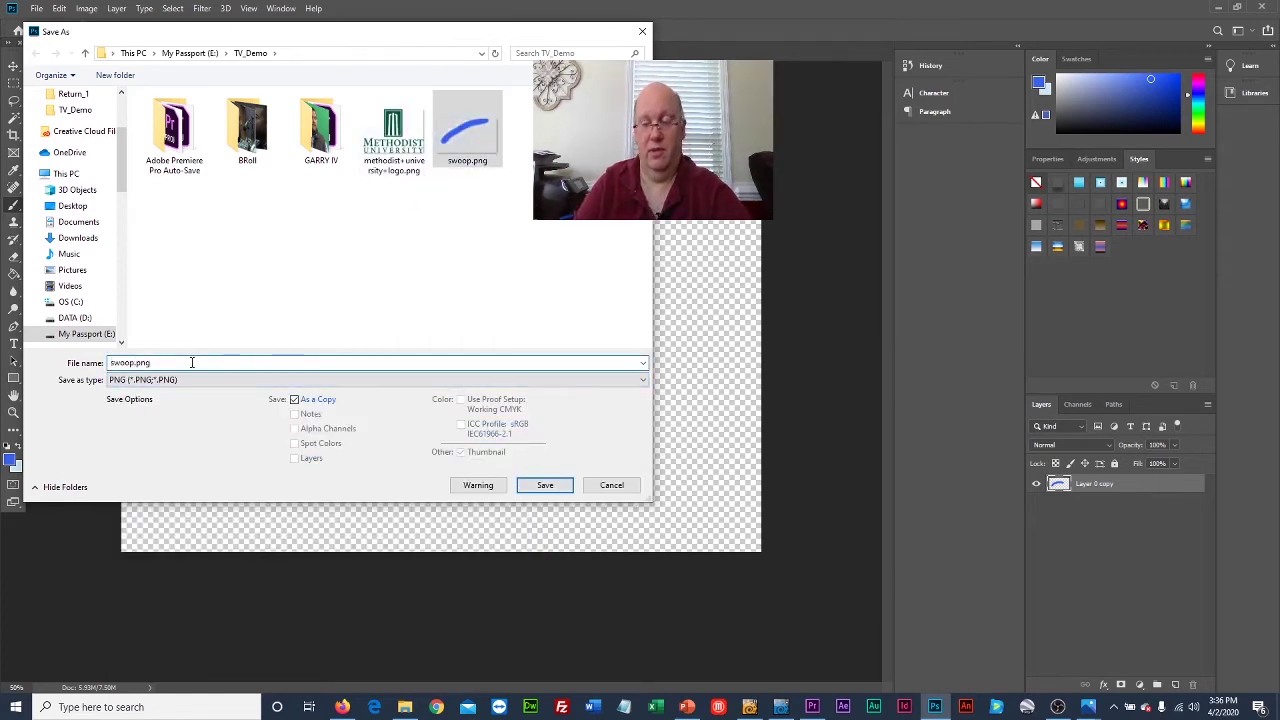
{"action": "type", "text": "2"}
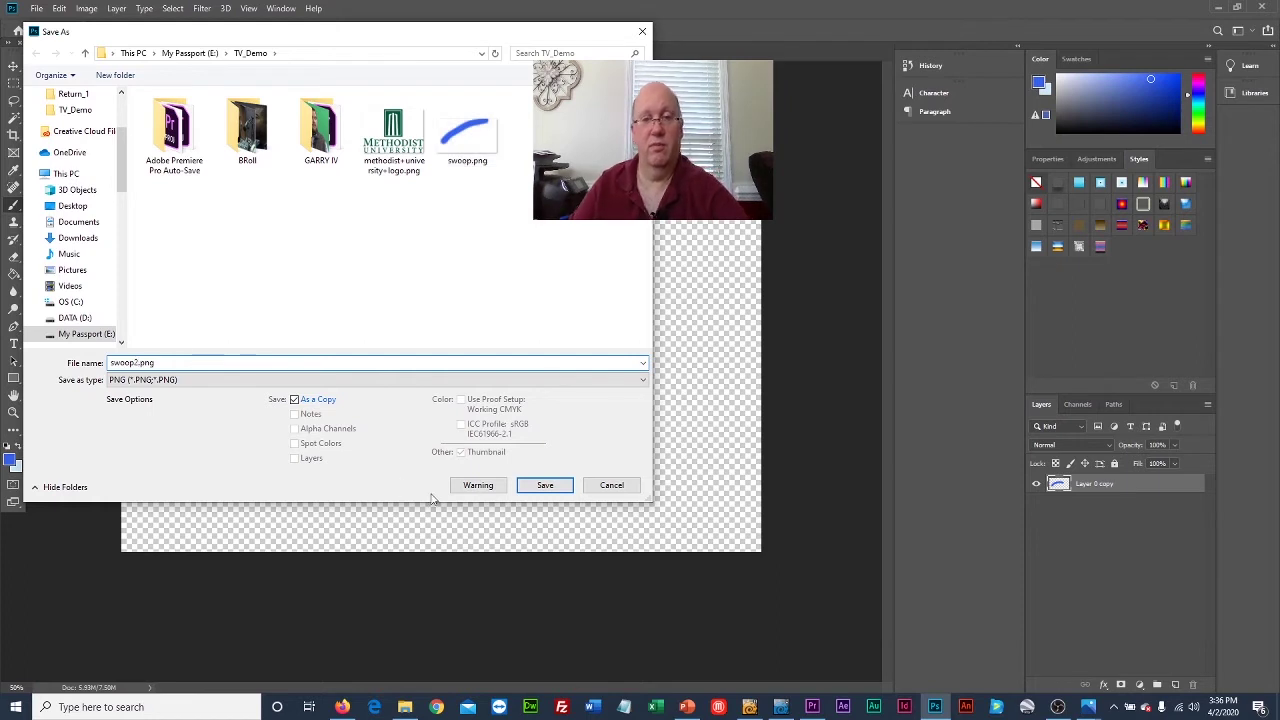
{"action": "left_click", "coordinate": [563, 487]}
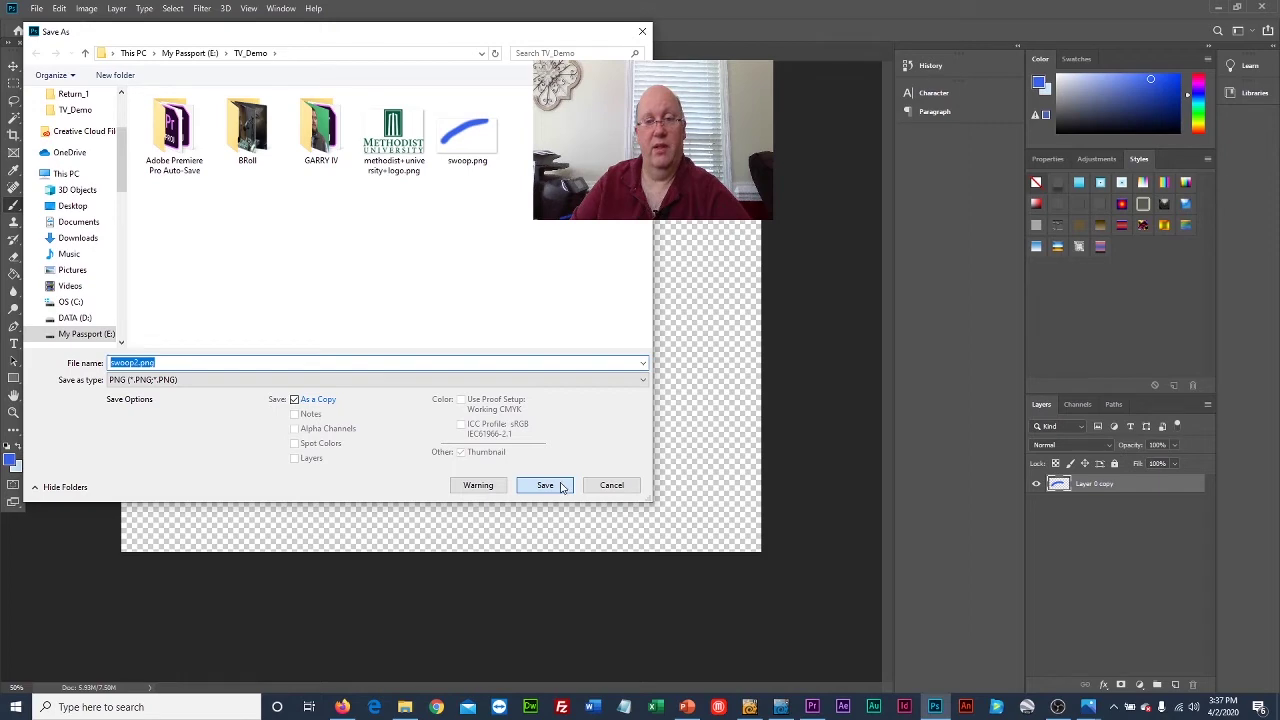
{"action": "left_click", "coordinate": [561, 487]}
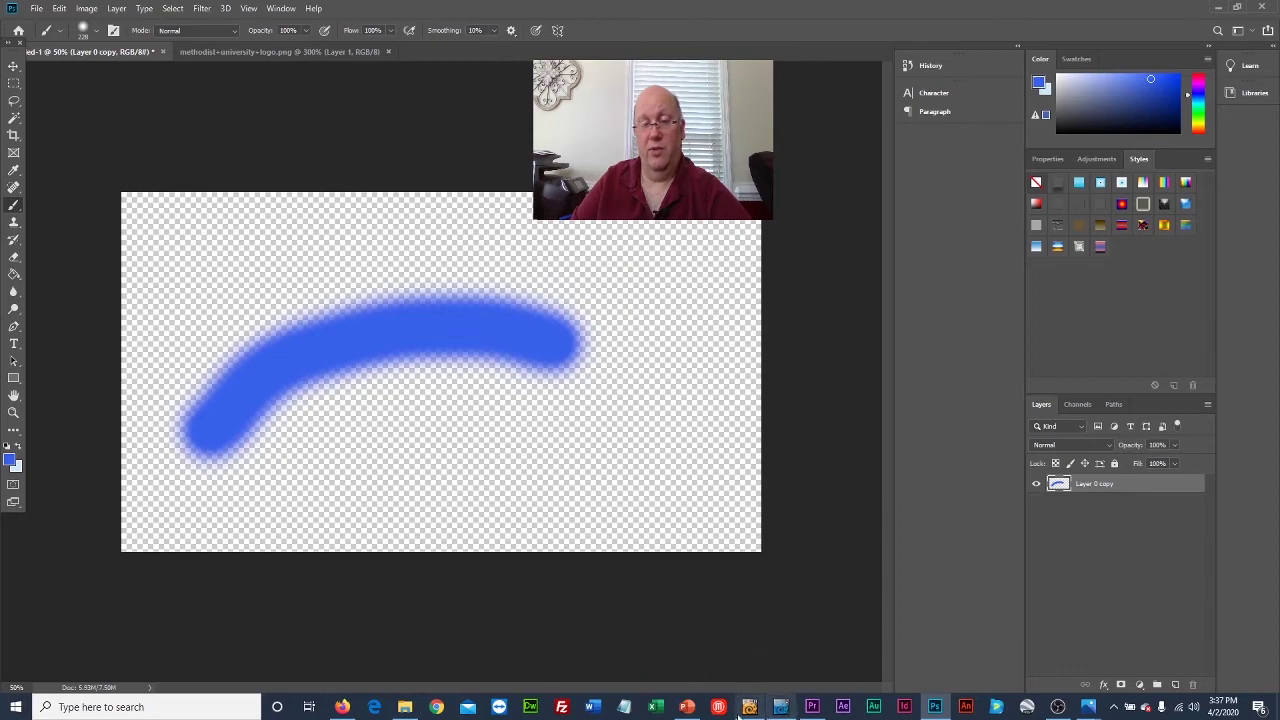
Step: Import swoop2.png into the Premiere Pro project
{"action": "left_click", "coordinate": [812, 707]}
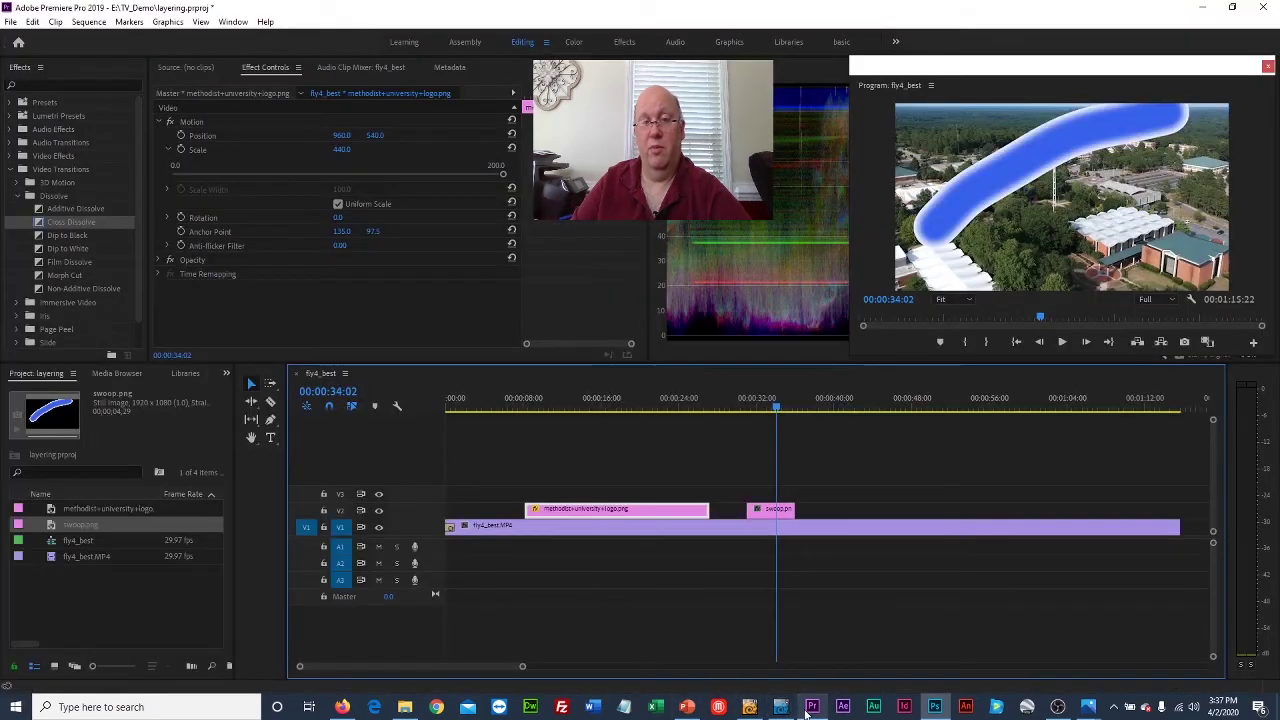
{"action": "left_click", "coordinate": [10, 23]}
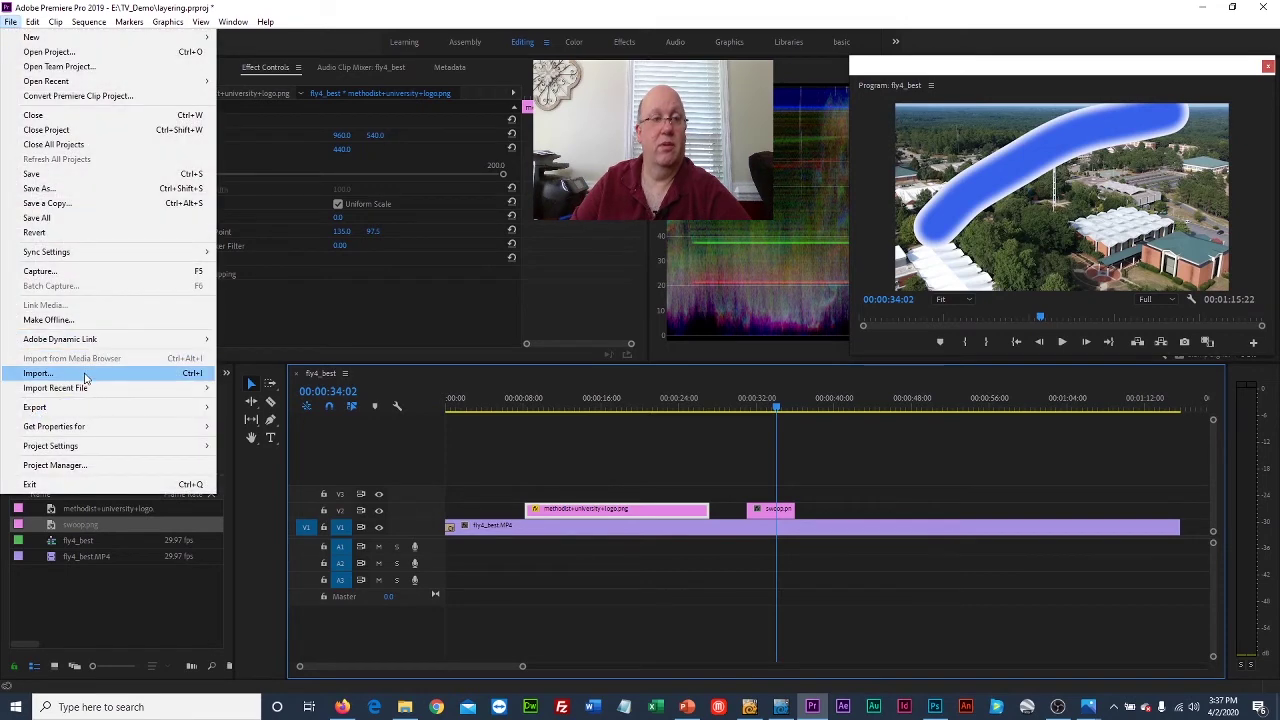
{"action": "left_click", "coordinate": [86, 376]}
{"action": "scroll", "coordinate": [233, 298], "scroll_direction": "down", "scroll_amount": 3}
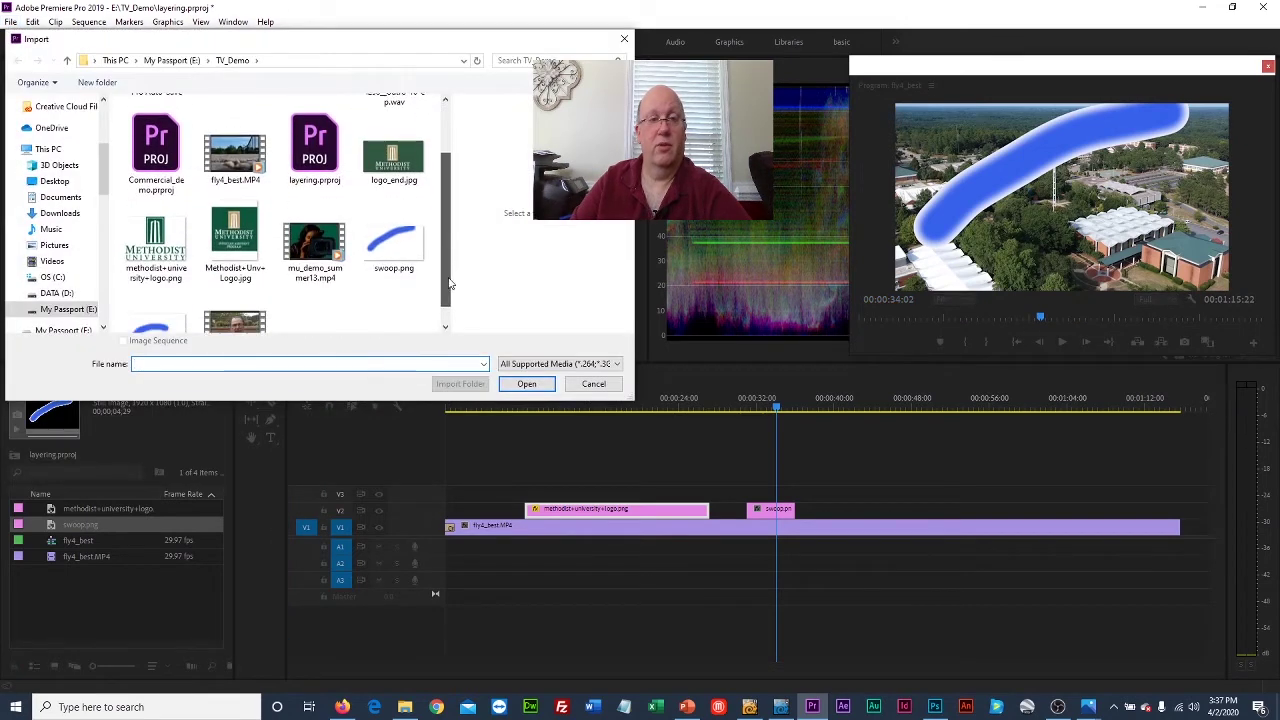
{"action": "left_click", "coordinate": [152, 302]}
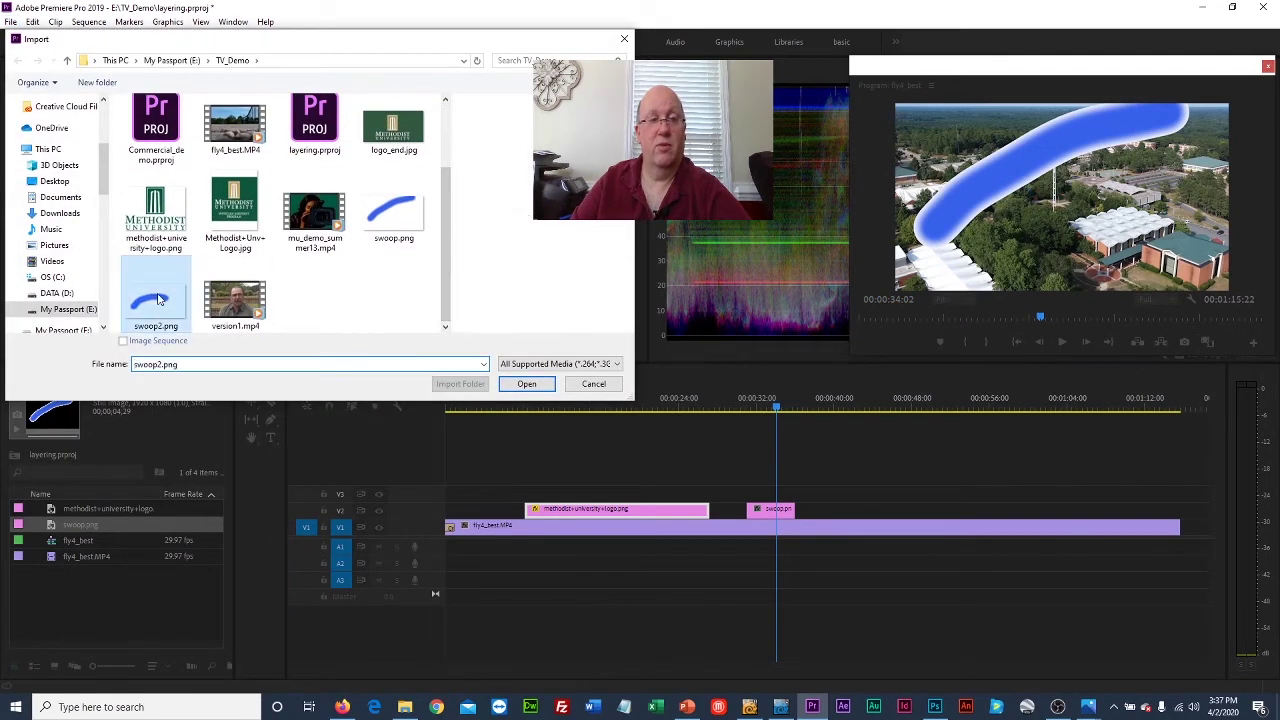
{"action": "left_click", "coordinate": [526, 384]}
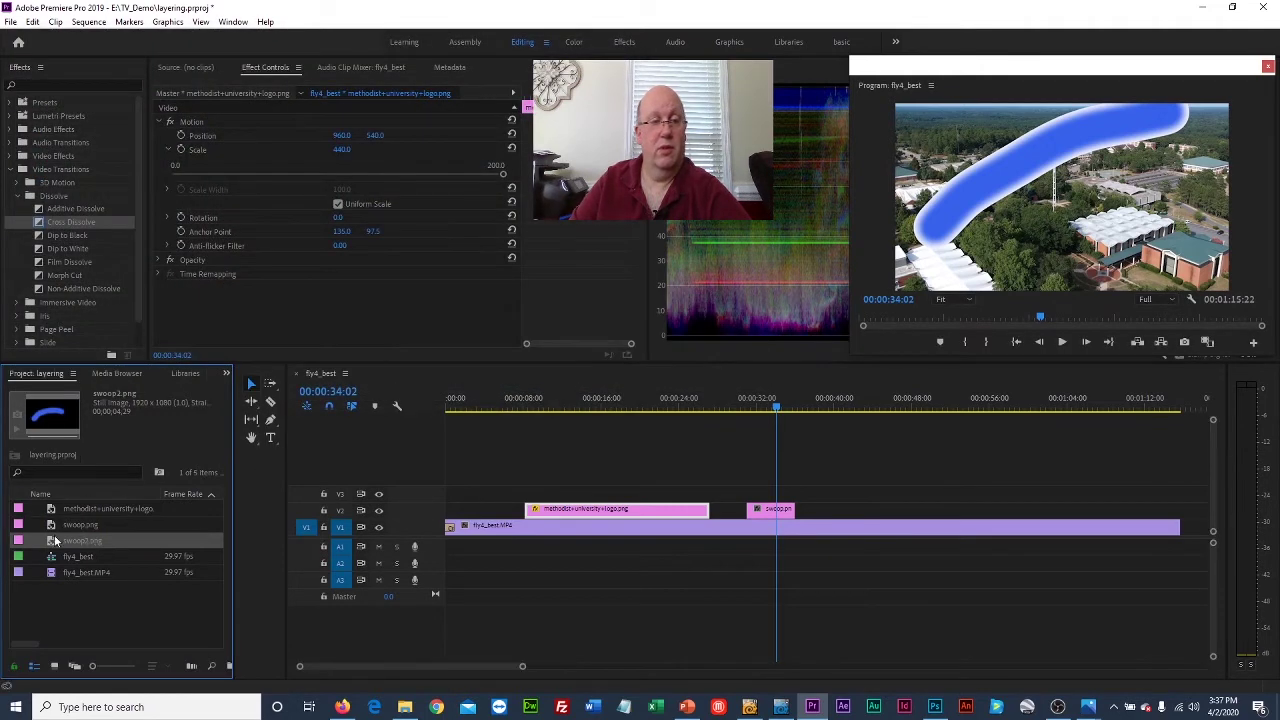
Step: Place swoop2.png on V2 near 00:00:41, preview it over the footage, and save the project
{"action": "left_click_drag", "start_coordinate": [55, 540], "coordinate": [840, 509]}
{"action": "left_click", "coordinate": [849, 411]}
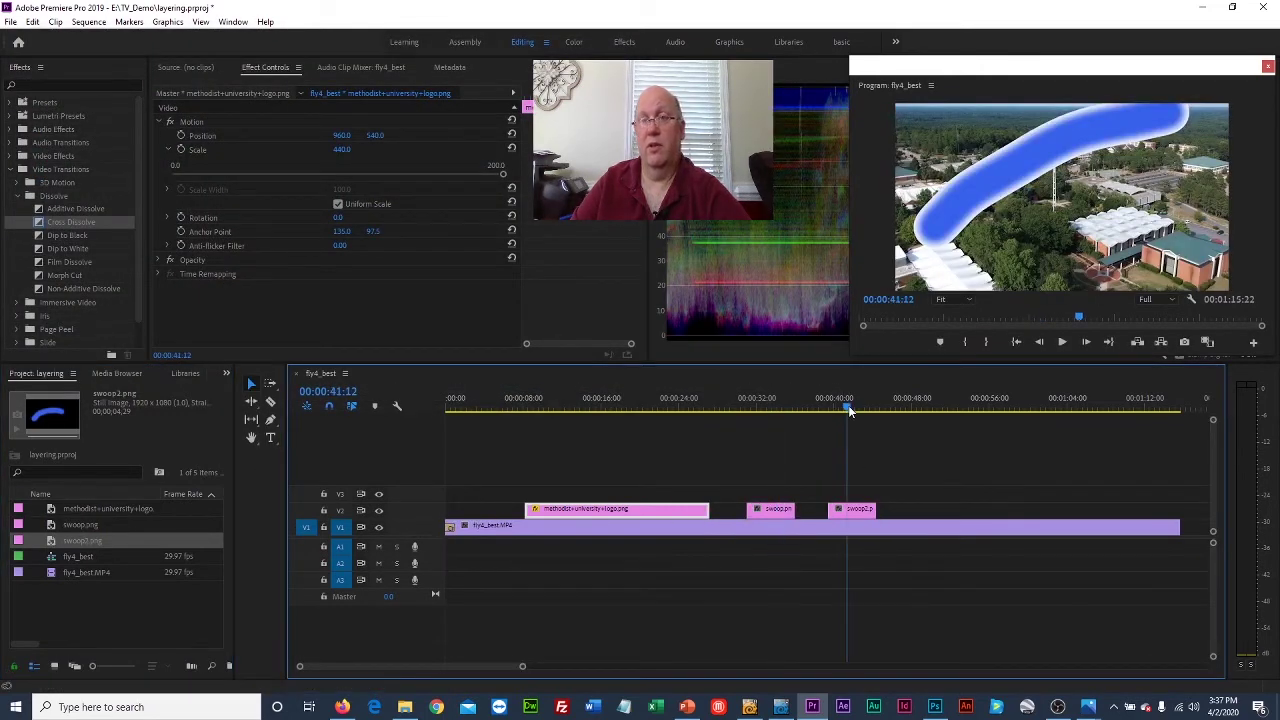
{"action": "left_click", "coordinate": [848, 411]}
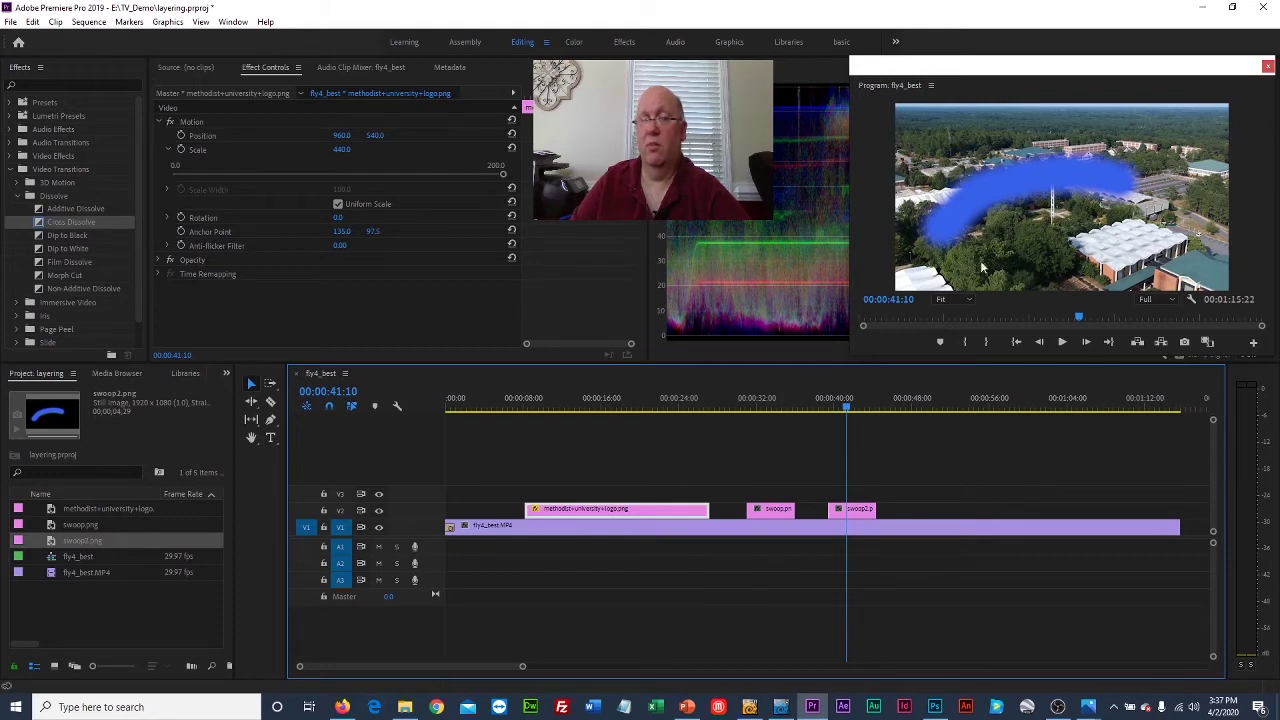
{"action": "mouse_move", "coordinate": [847, 410]}
{"action": "left_mouse_down"}
{"action": "mouse_move", "coordinate": [869, 410]}
{"action": "mouse_move", "coordinate": [762, 420]}
{"action": "mouse_move", "coordinate": [849, 420]}
{"action": "left_mouse_up"}
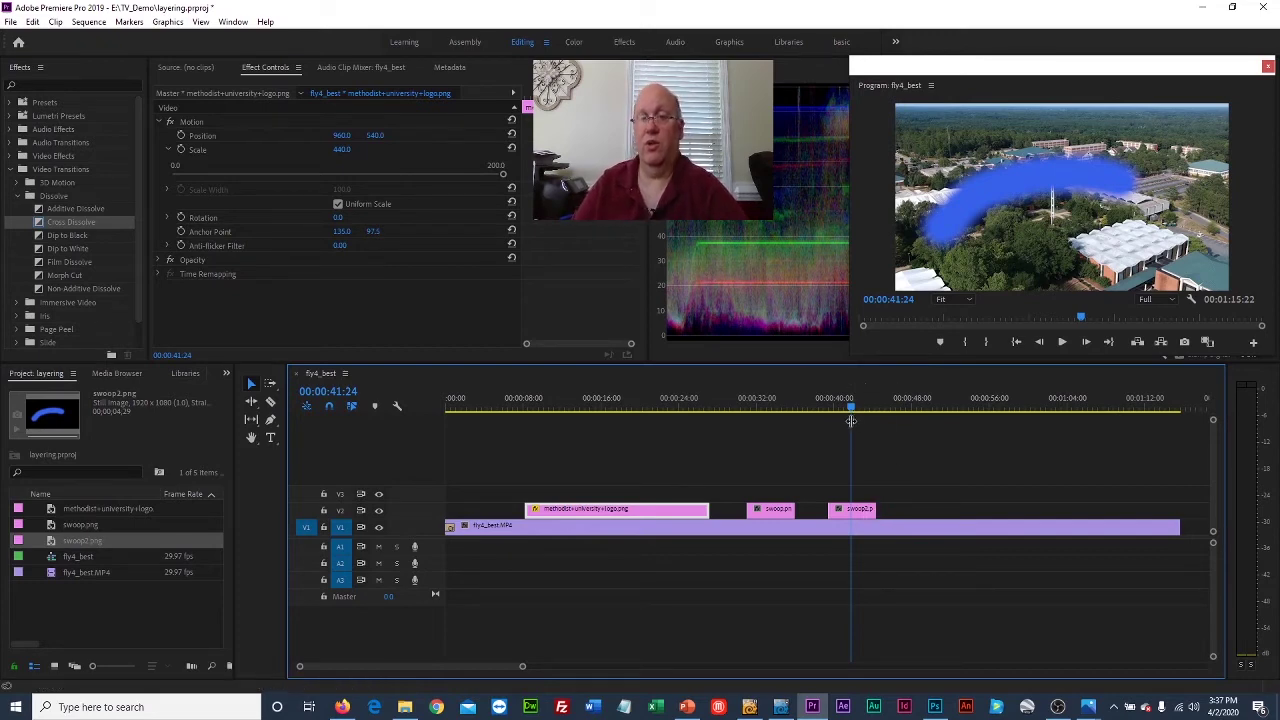
{"action": "left_click_drag", "start_coordinate": [853, 412], "coordinate": [883, 412]}
{"action": "key", "text": "Up"}
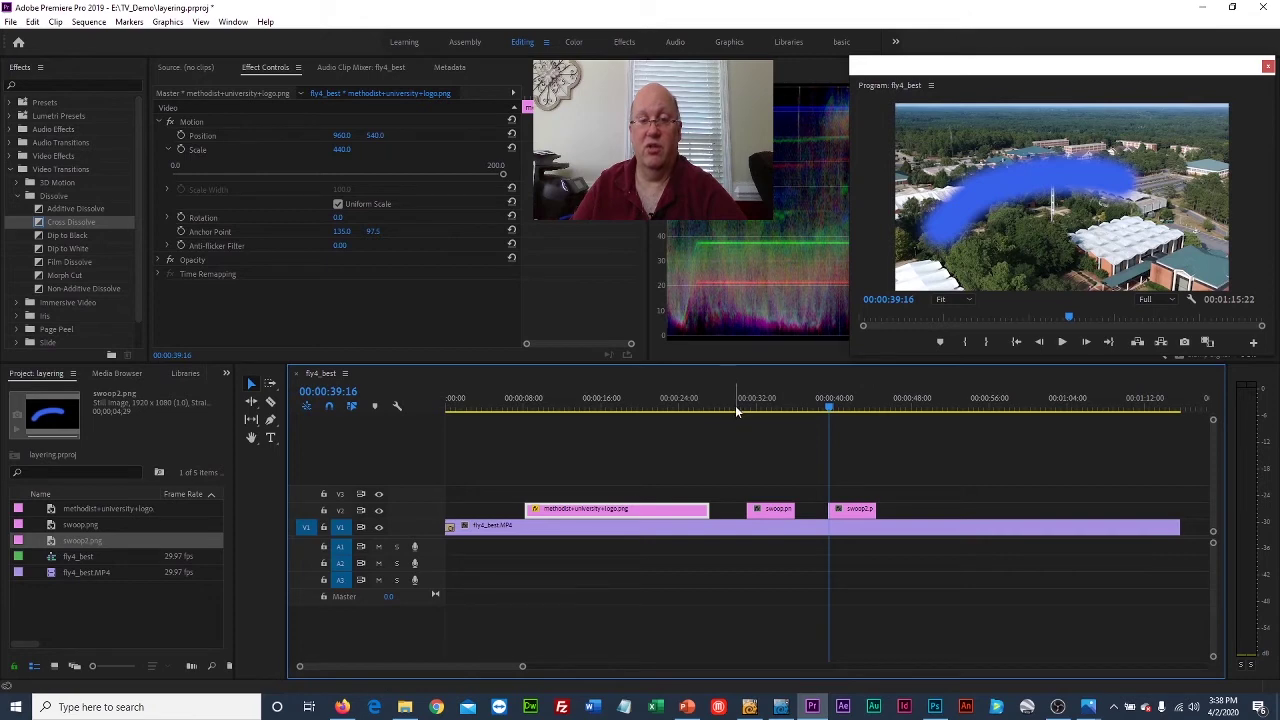
{"action": "key", "text": "ctrl+s"}
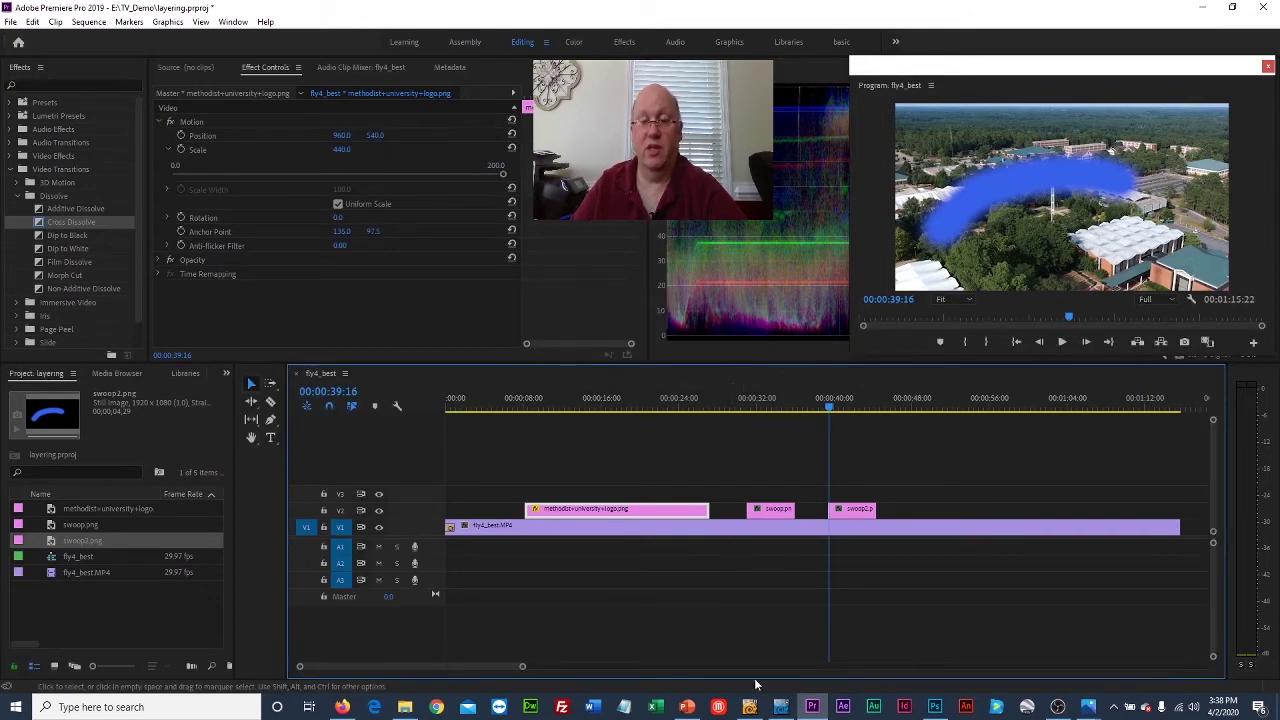
{"action": "left_click", "coordinate": [750, 710]}
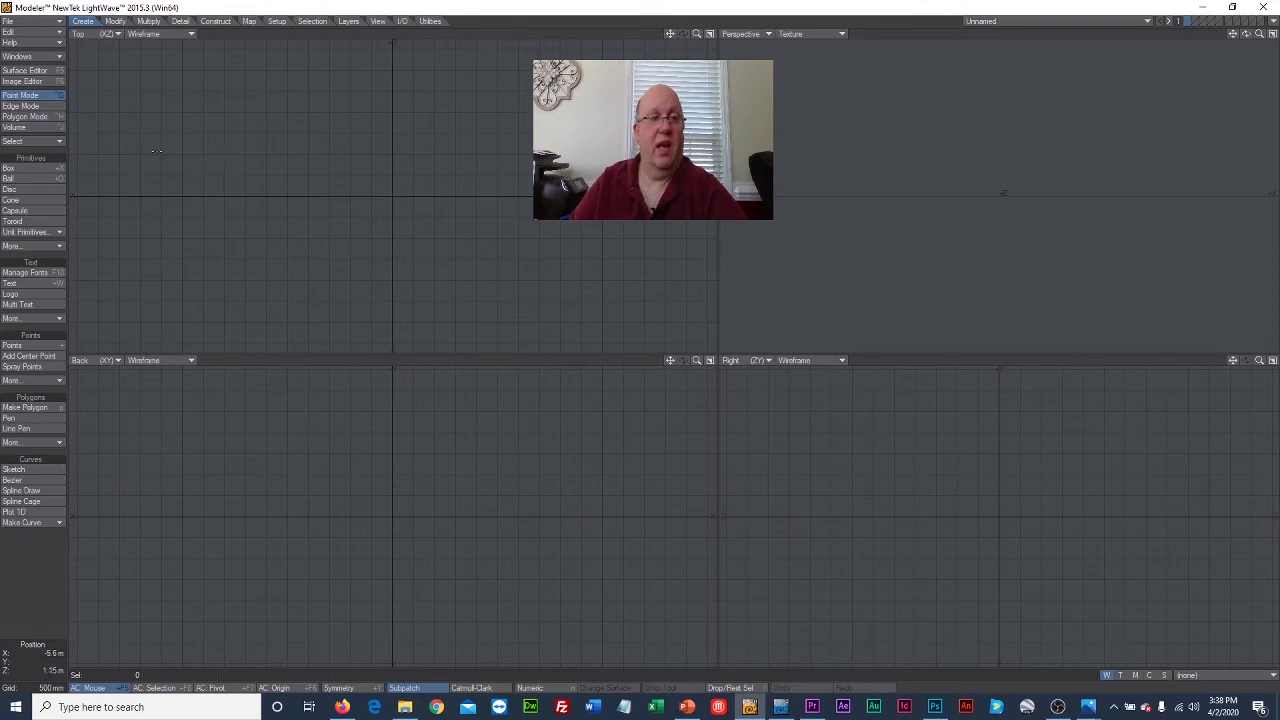
Step: Create 3D Logo text 'Campus Highlights' in Arial Black 900 and orbit the Perspective view
{"action": "left_click", "coordinate": [31, 300]}
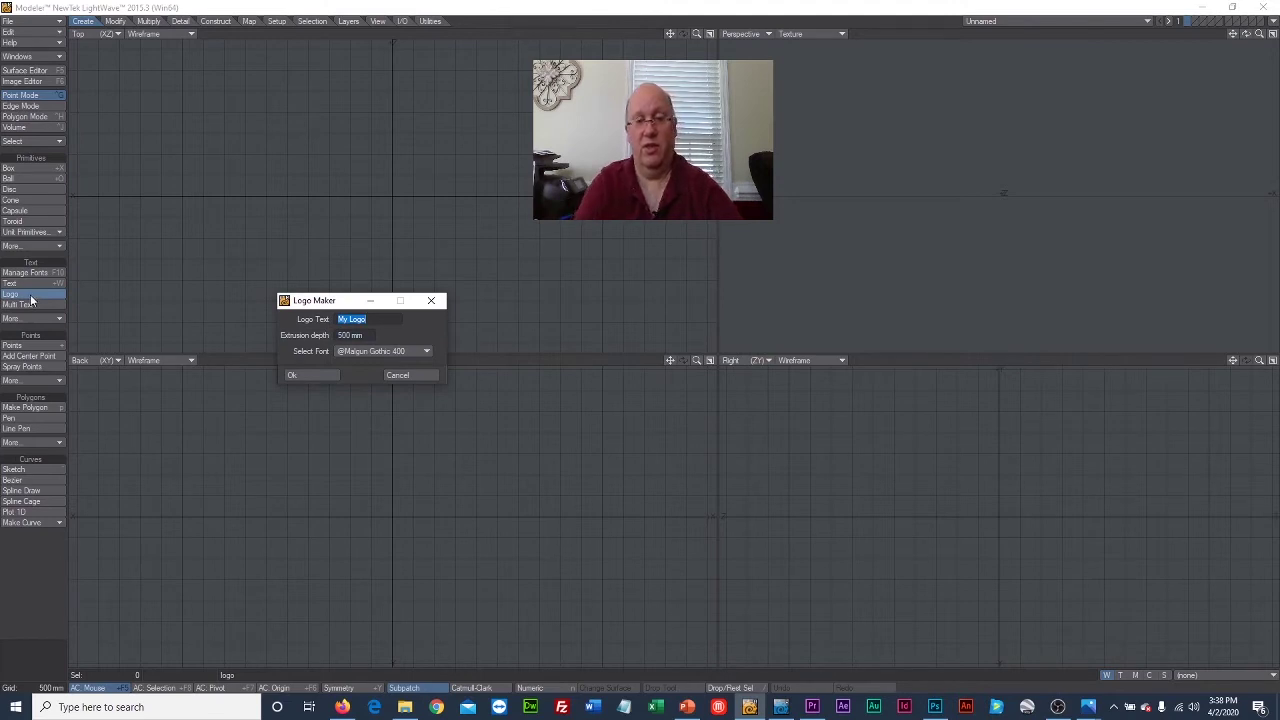
{"action": "type", "text": "Campus Highl"}
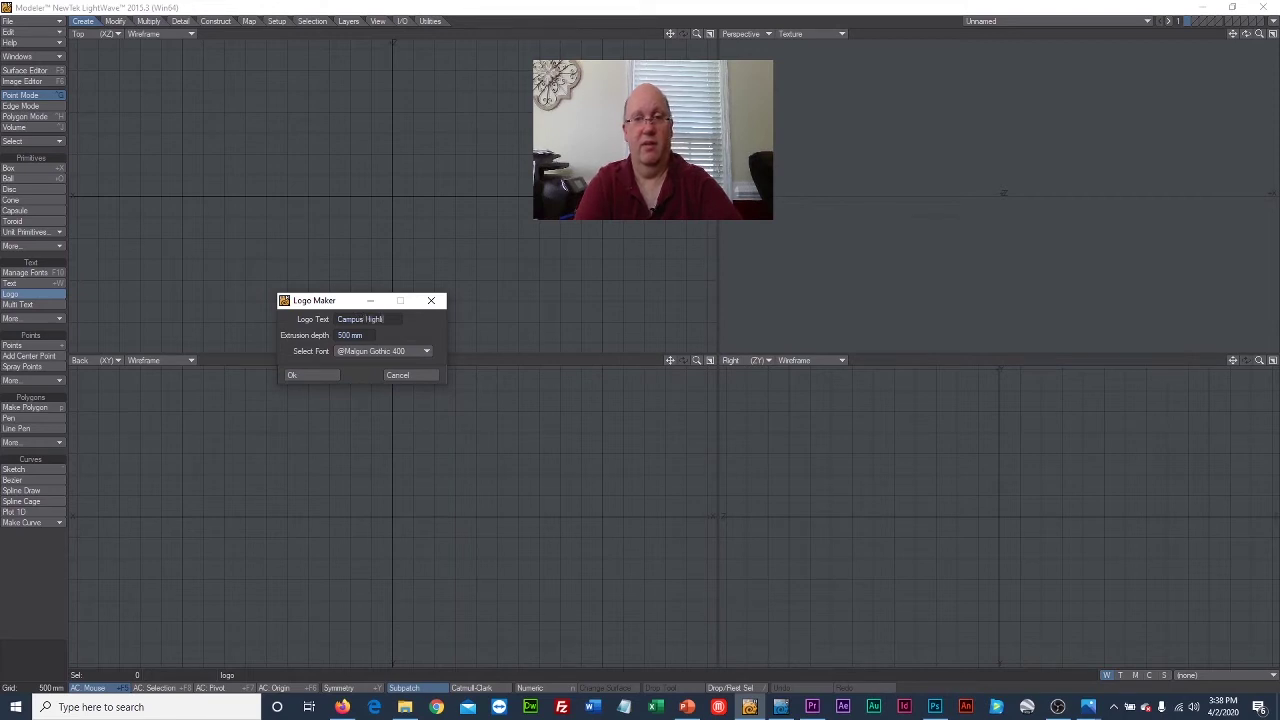
{"action": "type", "text": "ights"}
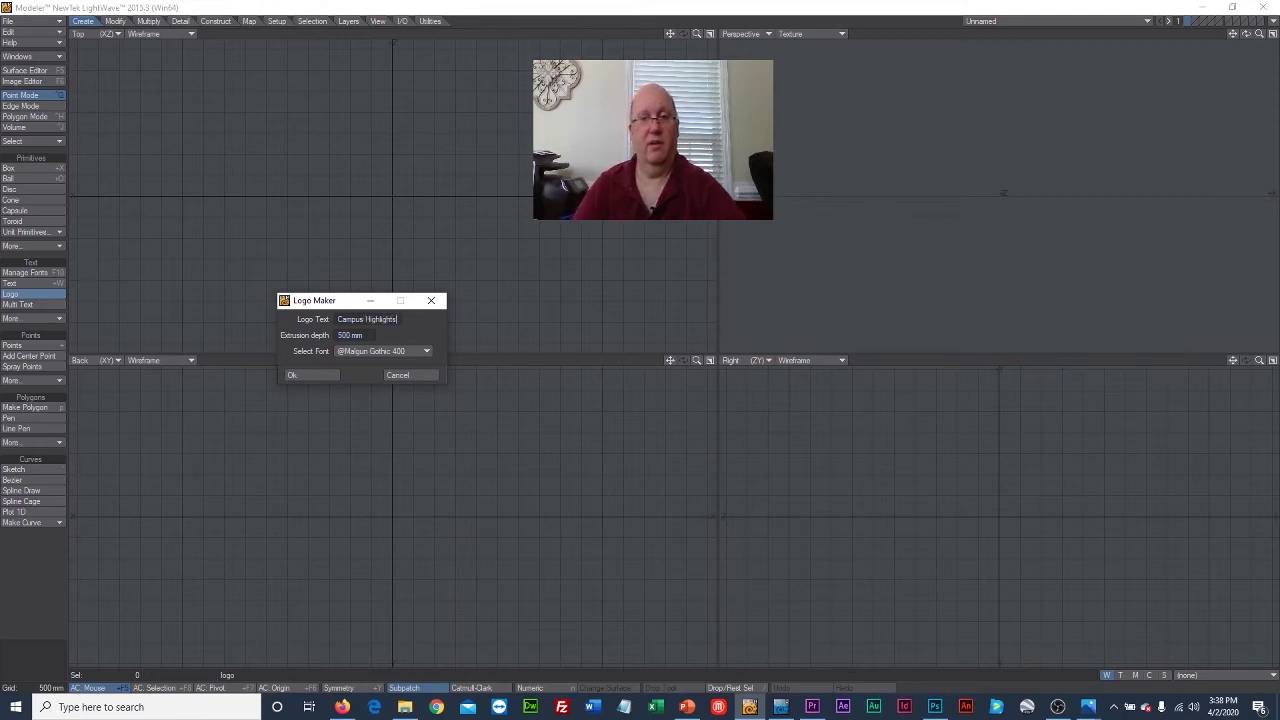
{"action": "left_click", "coordinate": [372, 350]}
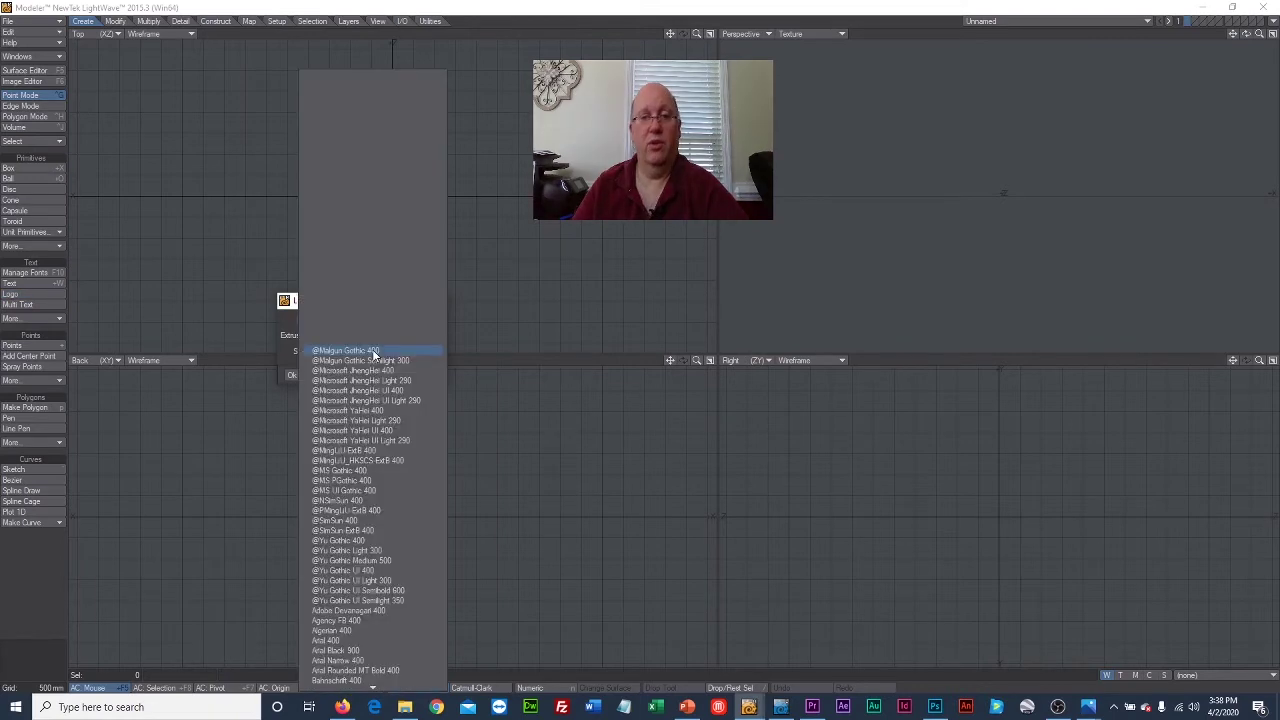
{"action": "mouse_move", "coordinate": [380, 695]}
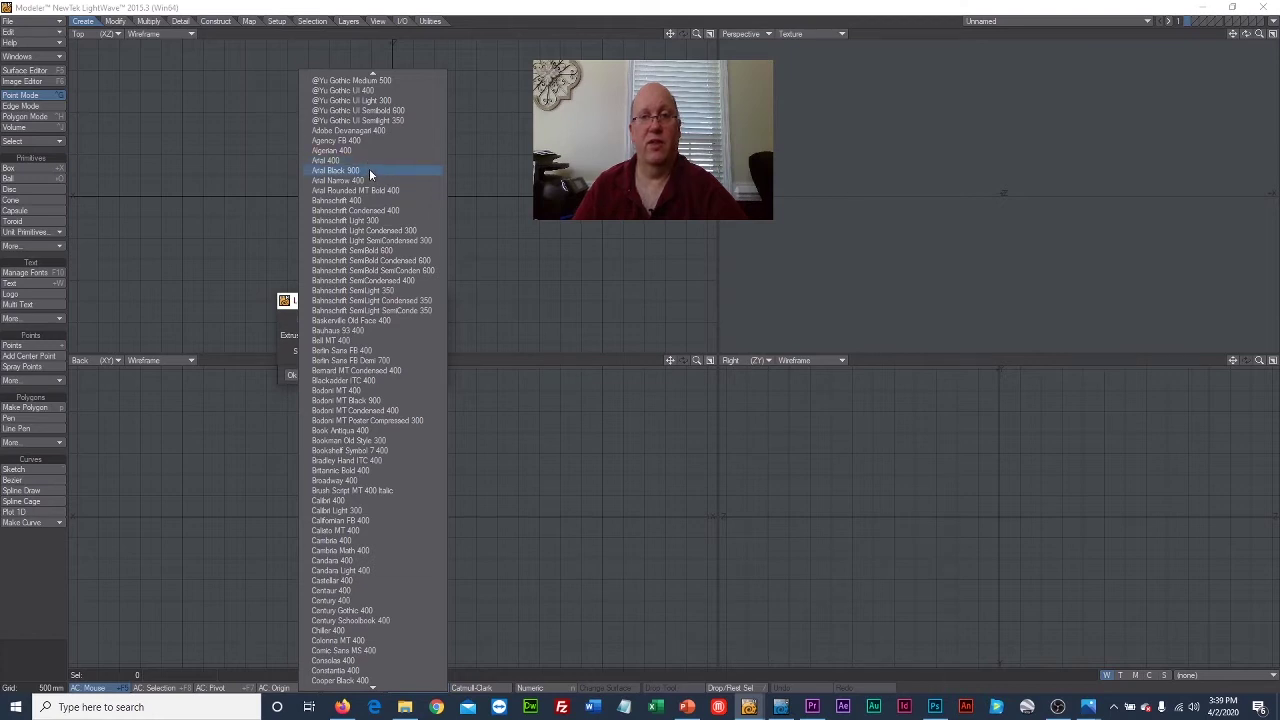
{"action": "left_click", "coordinate": [369, 170]}
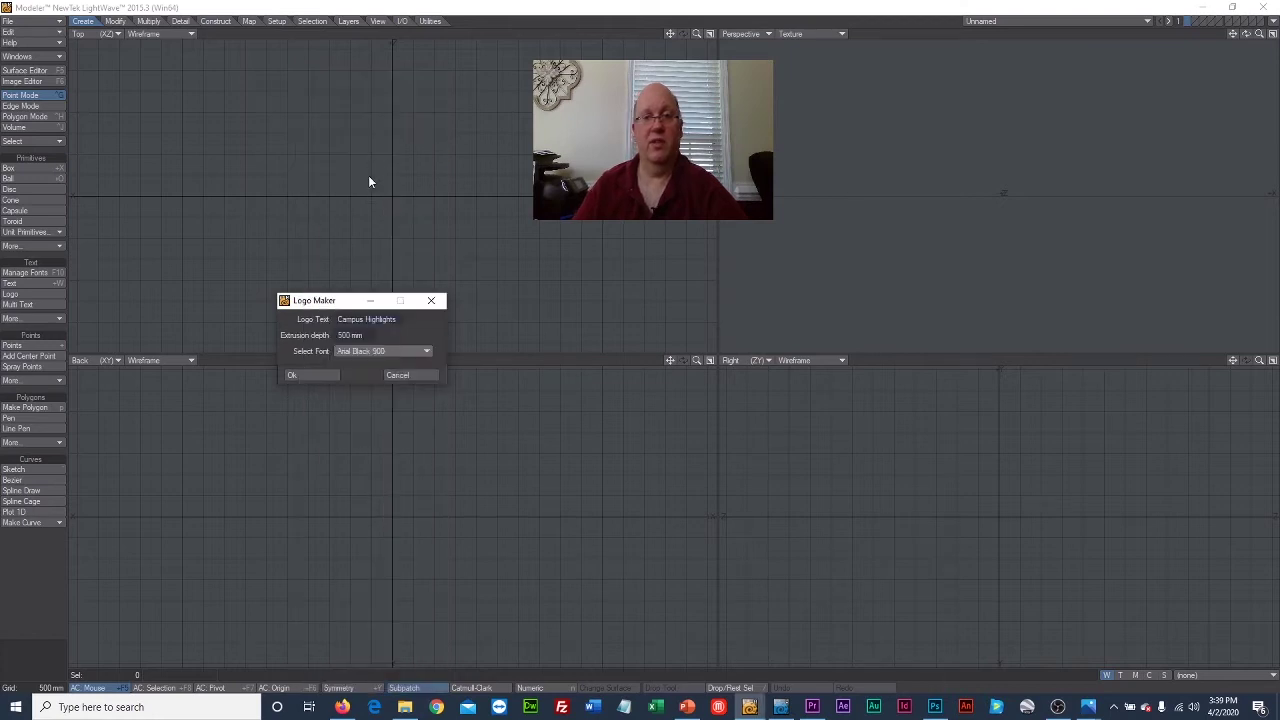
{"action": "left_click", "coordinate": [314, 375]}
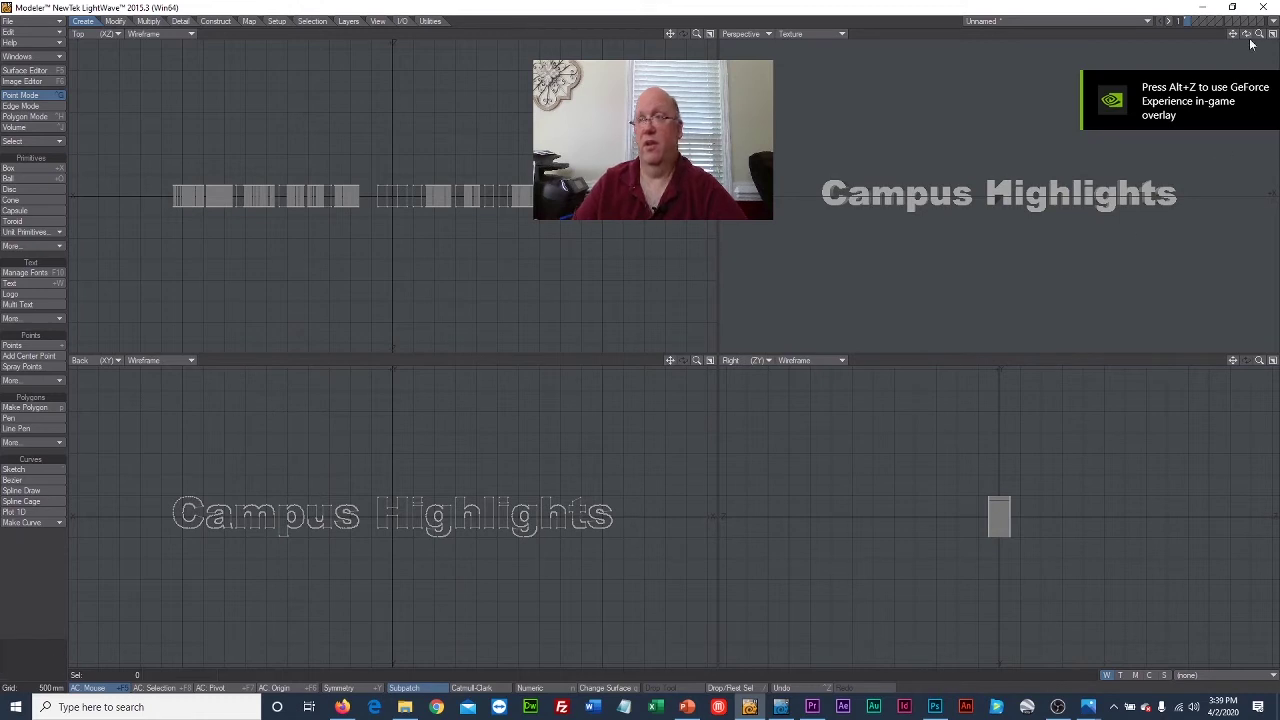
{"action": "left_click_drag", "start_coordinate": [1247, 33], "coordinate": [1232, 86]}
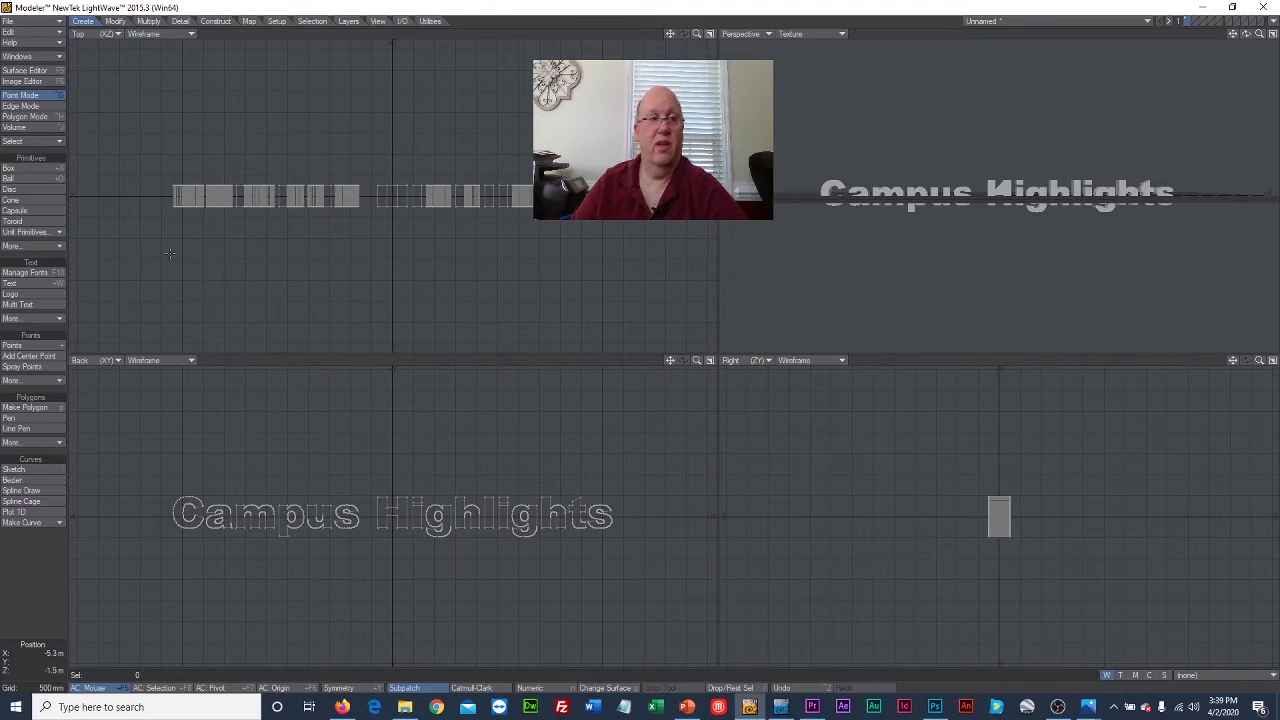
{"action": "left_click", "coordinate": [40, 117]}
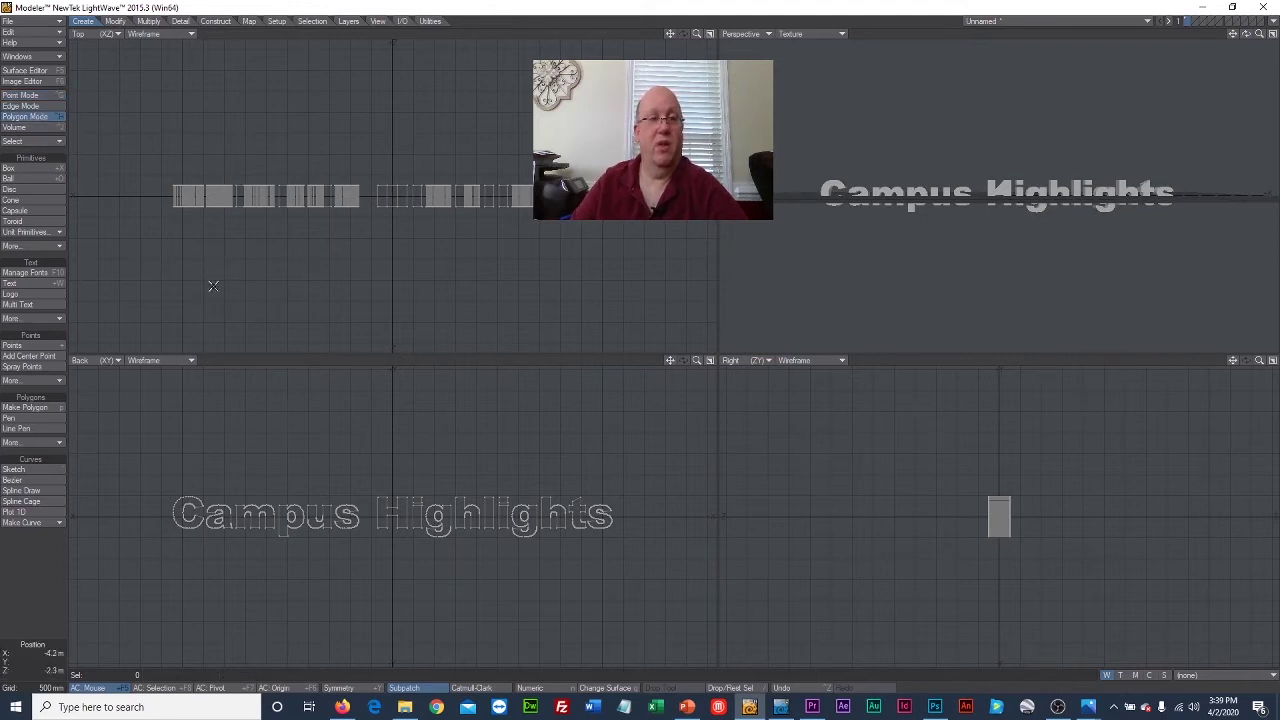
Step: Select the Campus Highlights letter faces and give them a new blue surface, colour 062 111 255
{"action": "mouse_move", "coordinate": [158, 237]}
{"action": "left_mouse_down"}
{"action": "mouse_move", "coordinate": [587, 269]}
{"action": "mouse_move", "coordinate": [675, 225]}
{"action": "left_mouse_up"}
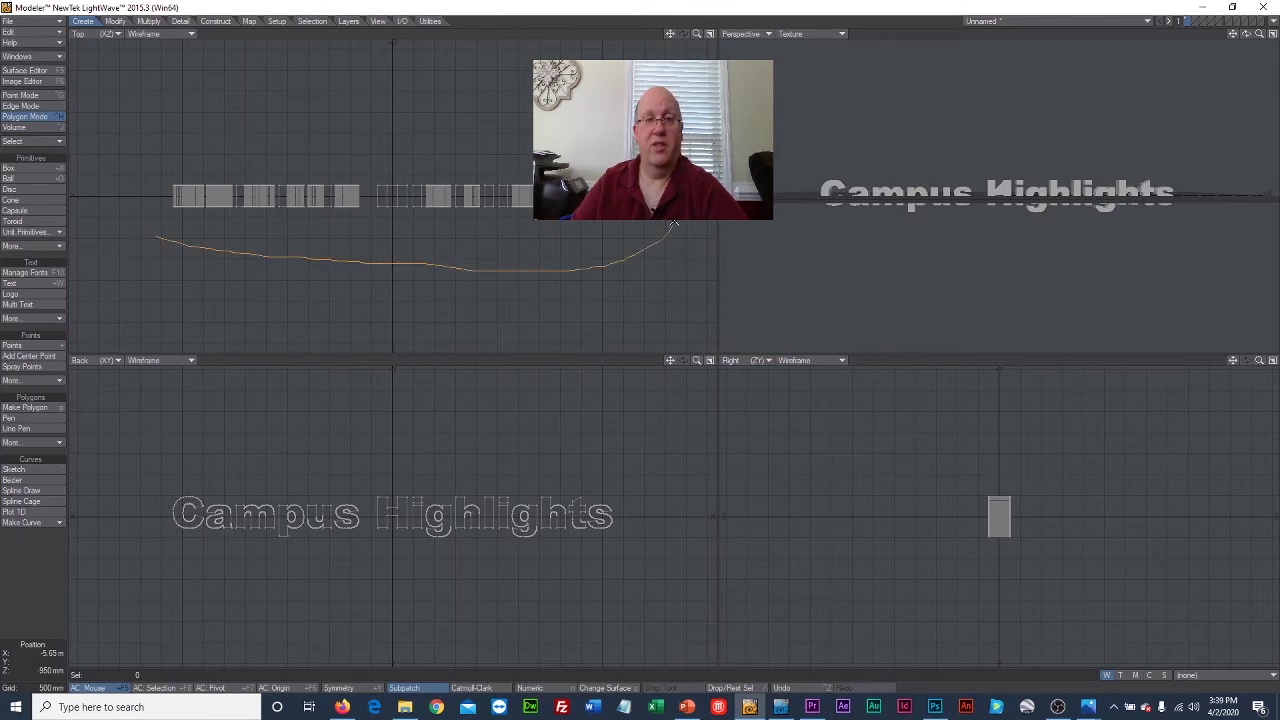
{"action": "mouse_move", "coordinate": [519, 193]}
{"action": "left_mouse_down"}
{"action": "mouse_move", "coordinate": [153, 202]}
{"action": "mouse_move", "coordinate": [143, 228]}
{"action": "mouse_move", "coordinate": [175, 242]}
{"action": "left_mouse_up"}
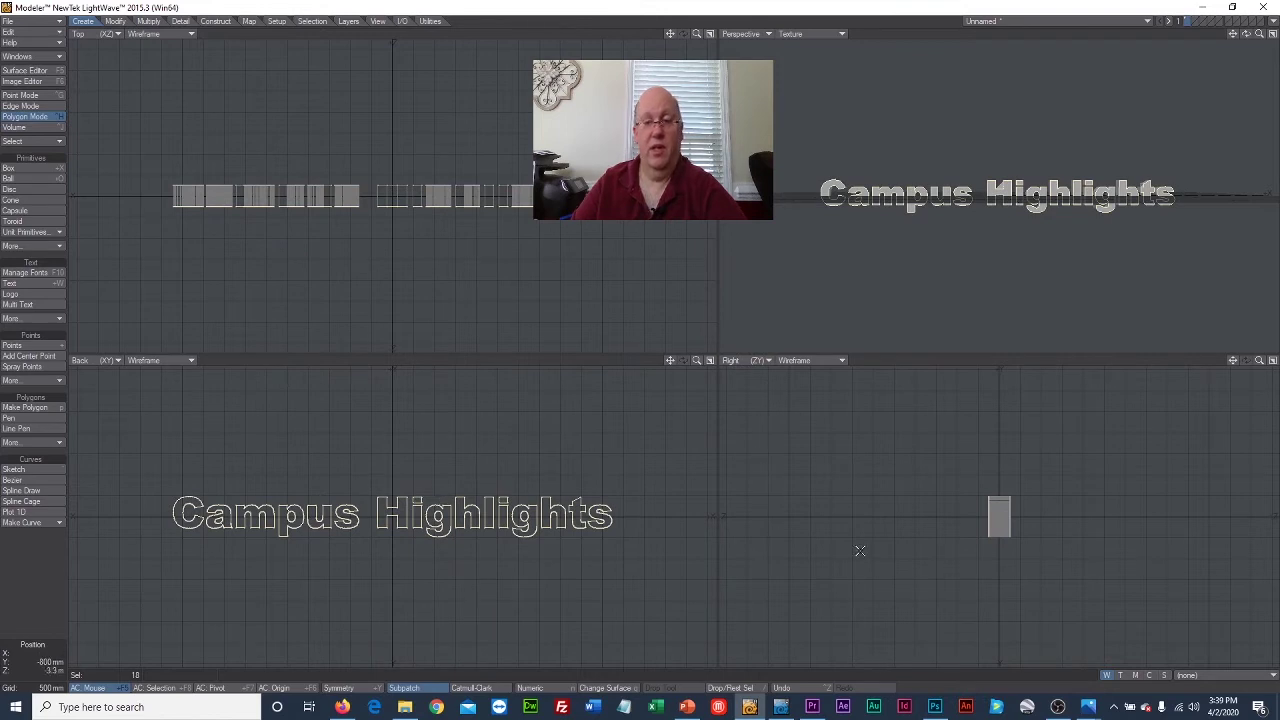
{"action": "left_click", "coordinate": [622, 688]}
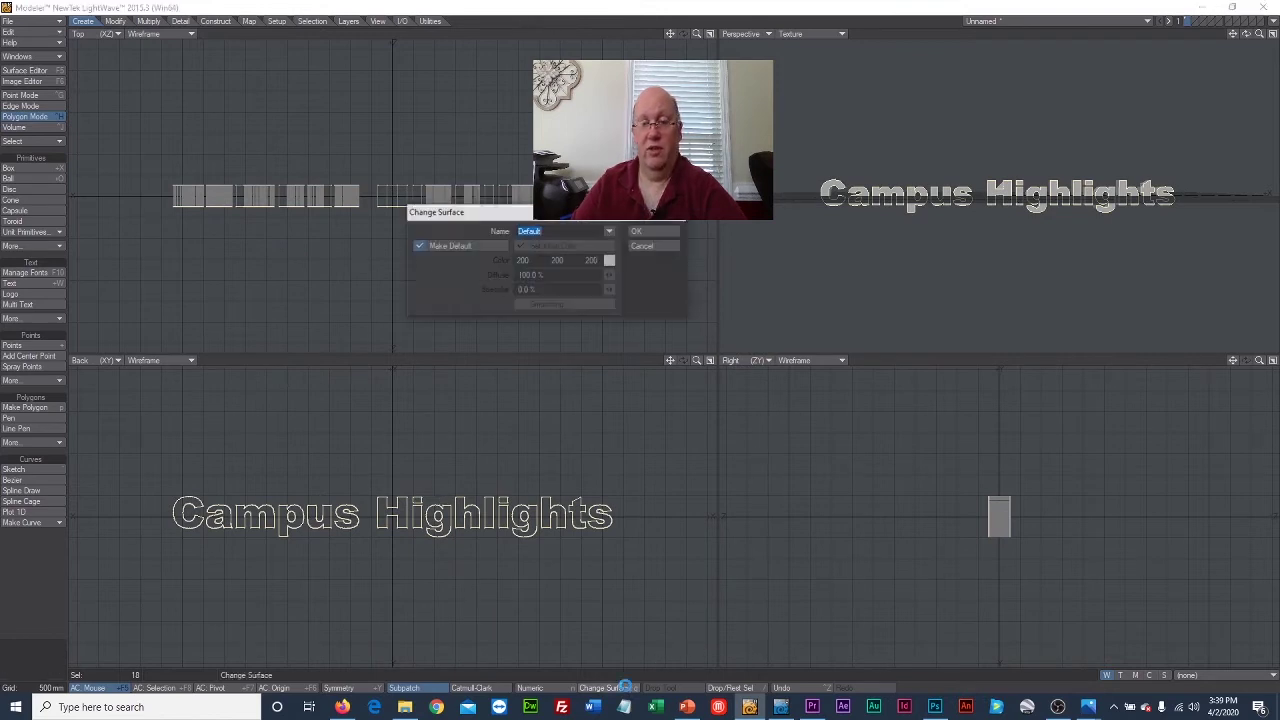
{"action": "type", "text": "face"}
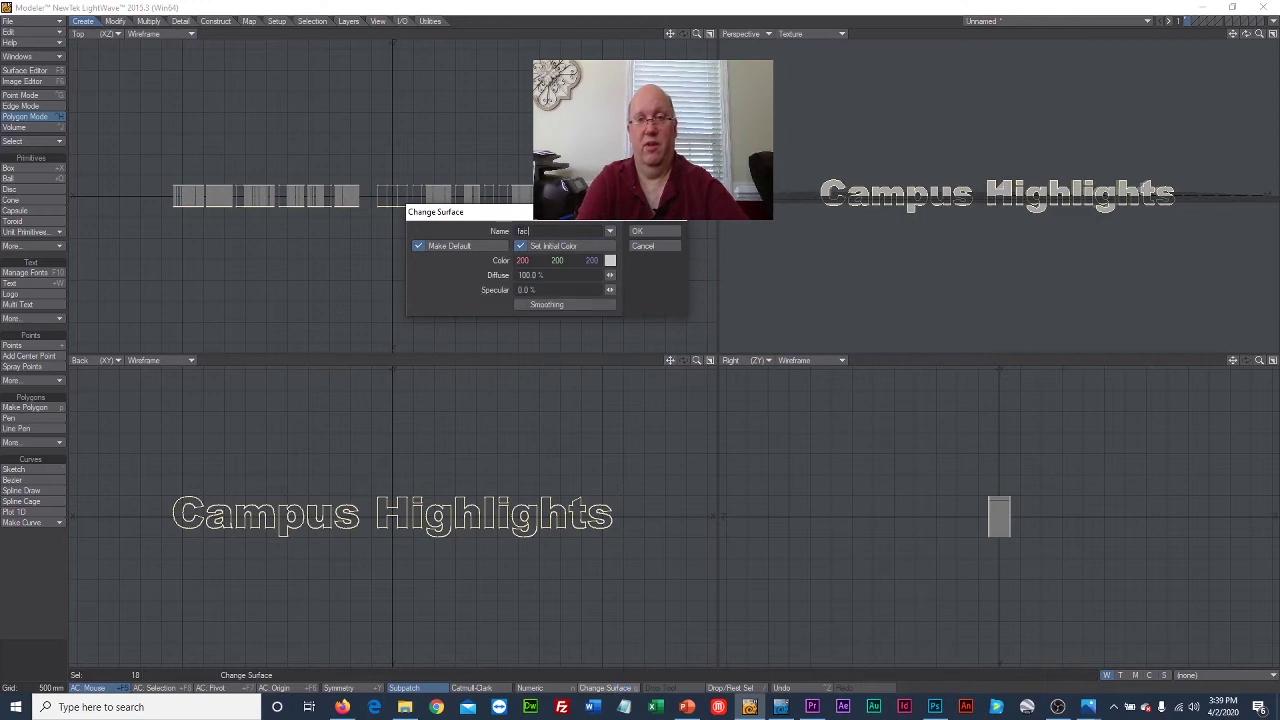
{"action": "left_click", "coordinate": [610, 261]}
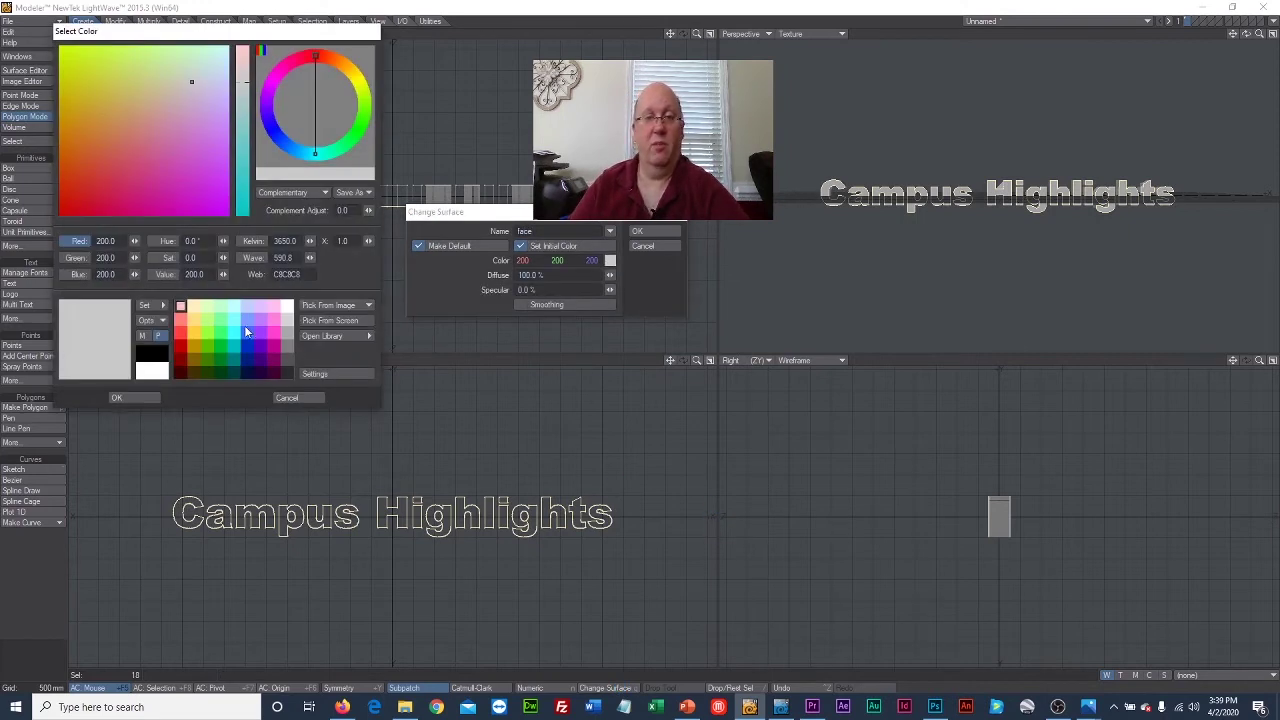
{"action": "left_click", "coordinate": [248, 335]}
{"action": "left_click", "coordinate": [118, 398]}
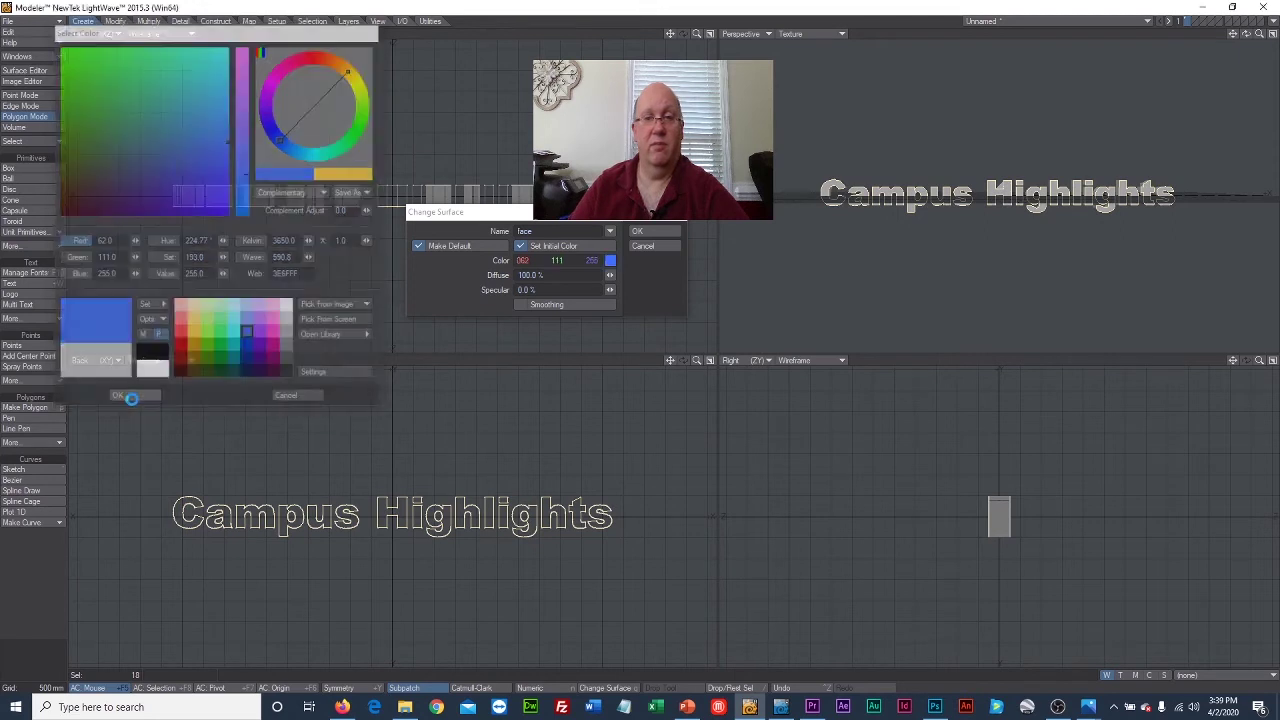
{"action": "left_click", "coordinate": [638, 231]}
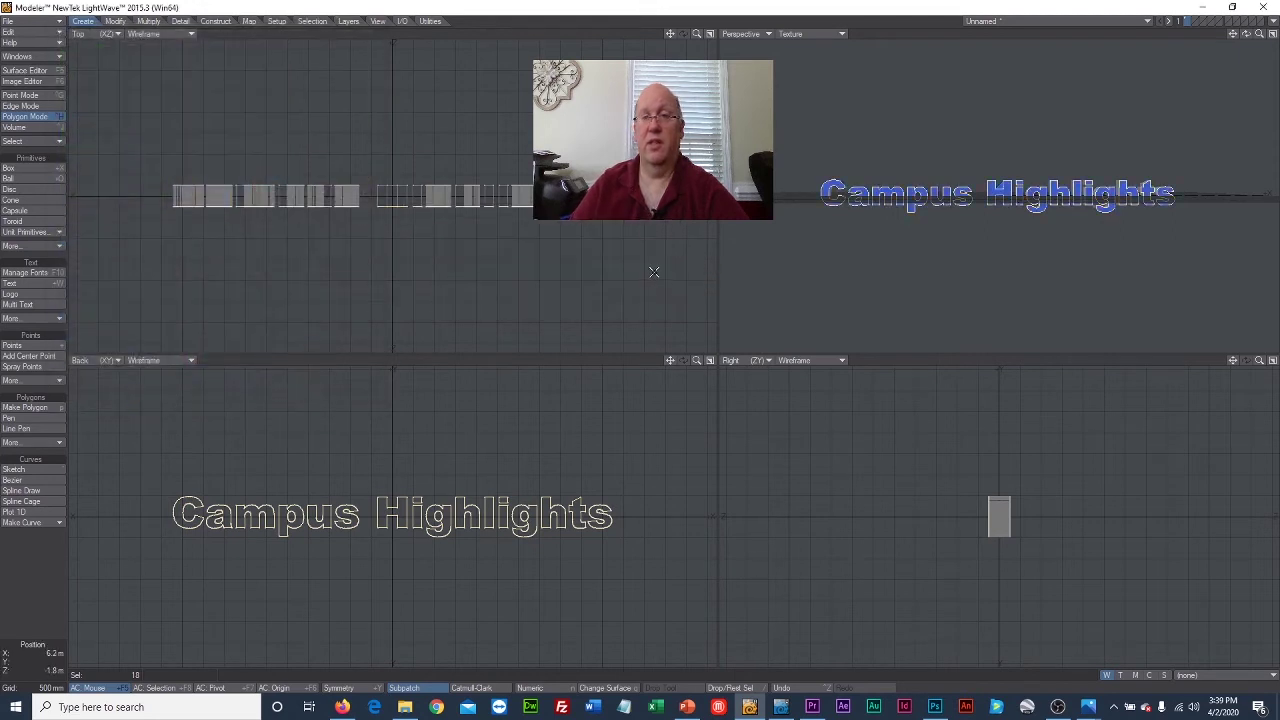
{"action": "mouse_move", "coordinate": [505, 434]}
{"action": "left_mouse_down"}
{"action": "mouse_move", "coordinate": [371, 424]}
{"action": "mouse_move", "coordinate": [143, 451]}
{"action": "mouse_move", "coordinate": [180, 575]}
{"action": "mouse_move", "coordinate": [553, 649]}
{"action": "mouse_move", "coordinate": [653, 513]}
{"action": "mouse_move", "coordinate": [465, 423]}
{"action": "mouse_move", "coordinate": [505, 434]}
{"action": "left_mouse_up"}
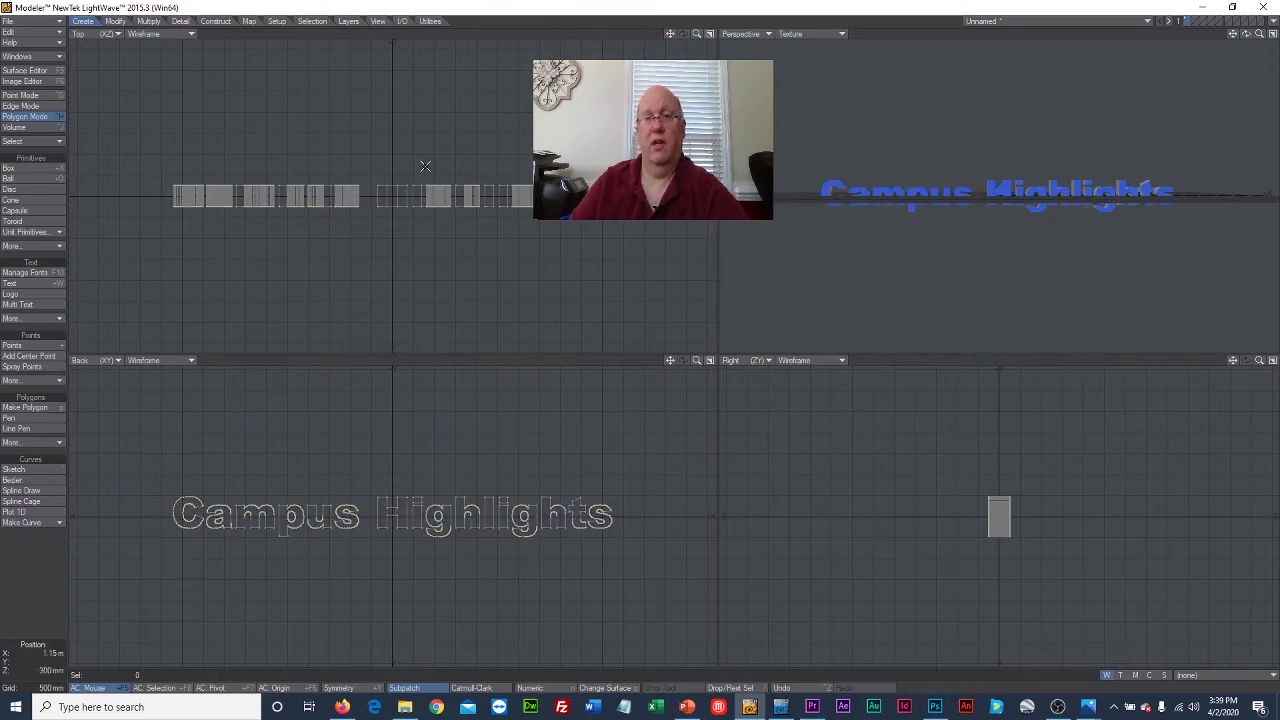
Step: Save the object as 'highlights'
{"action": "left_click", "coordinate": [10, 21]}
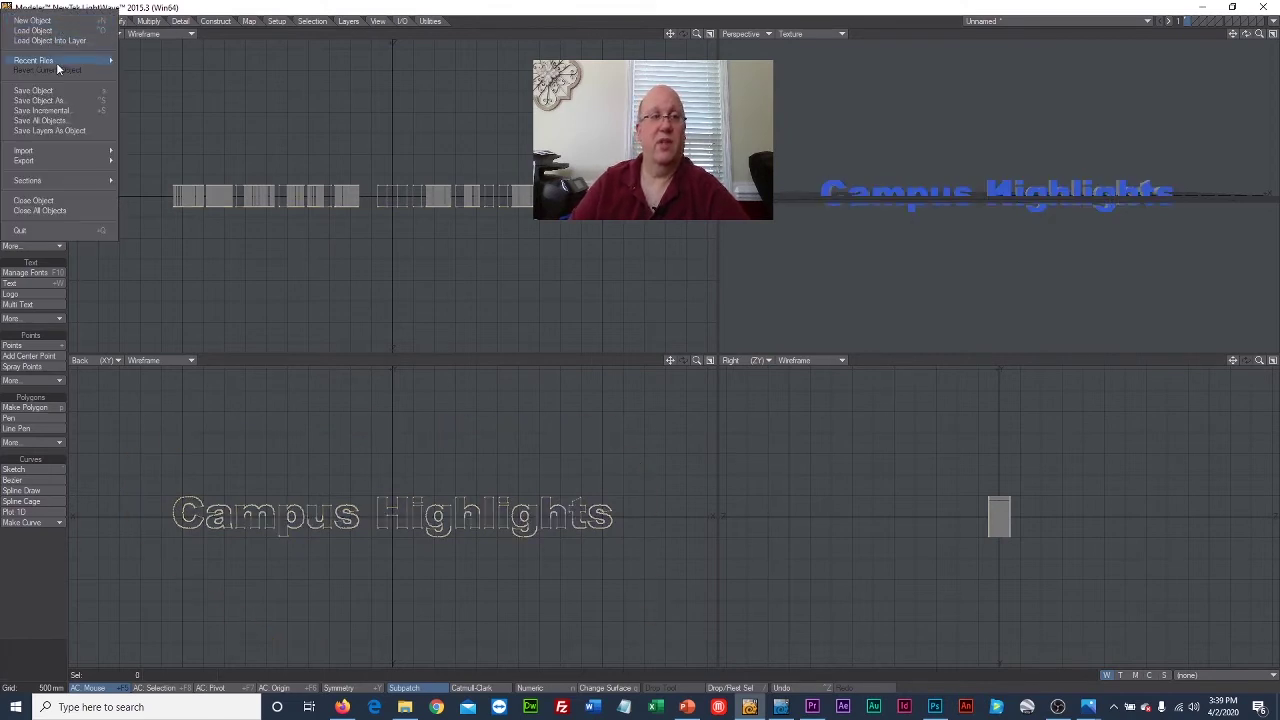
{"action": "left_click", "coordinate": [59, 99]}
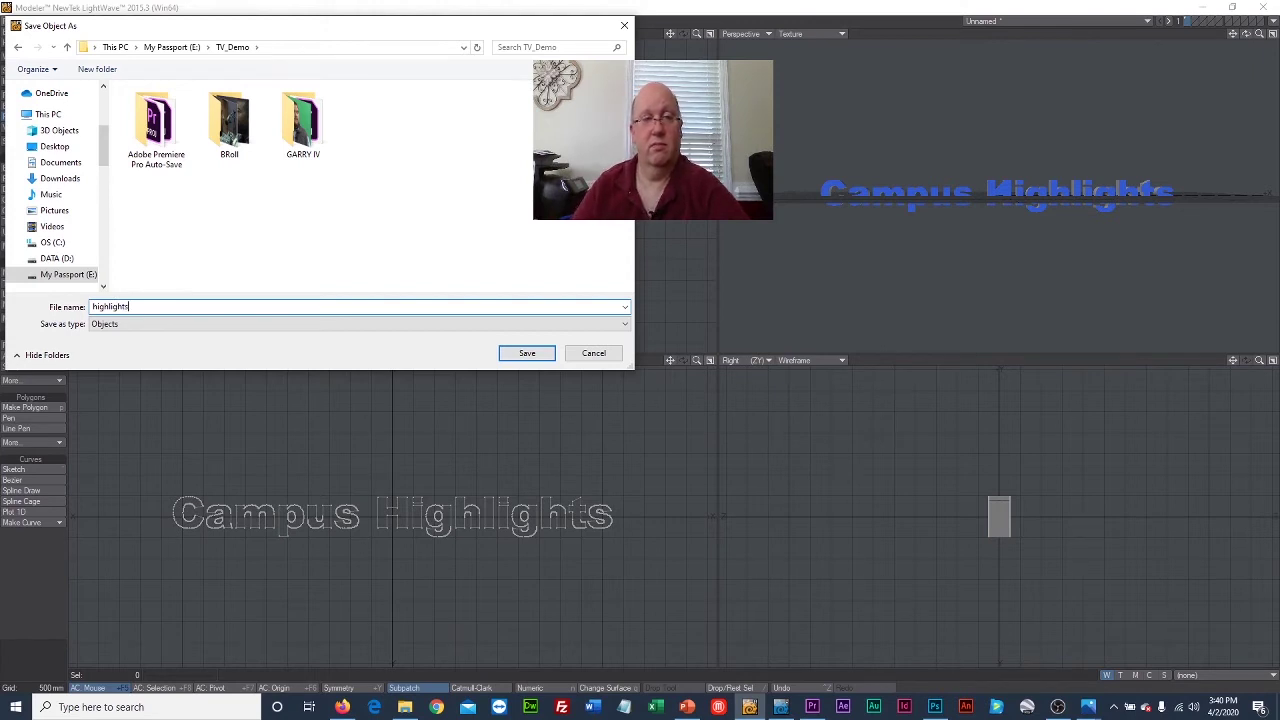
{"action": "key", "text": "Return"}
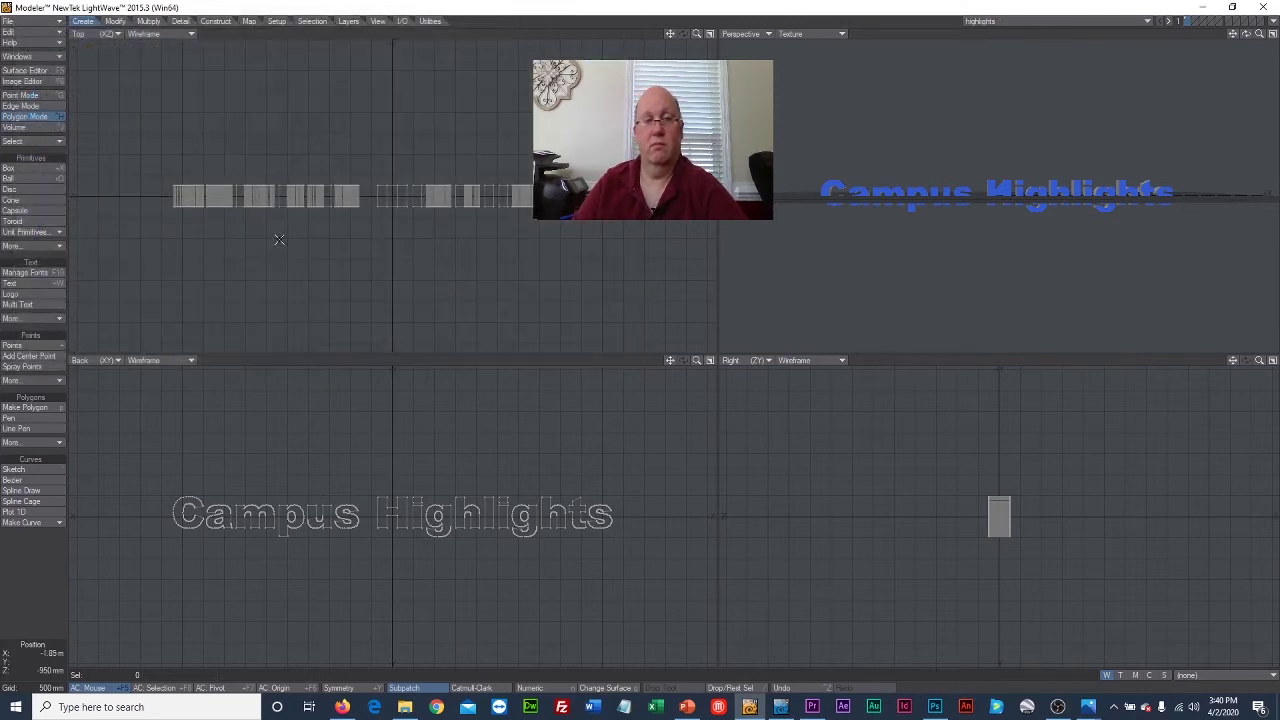
Step: In Layout, load the highlights.lwo object into the scene
{"action": "left_click", "coordinate": [780, 707]}
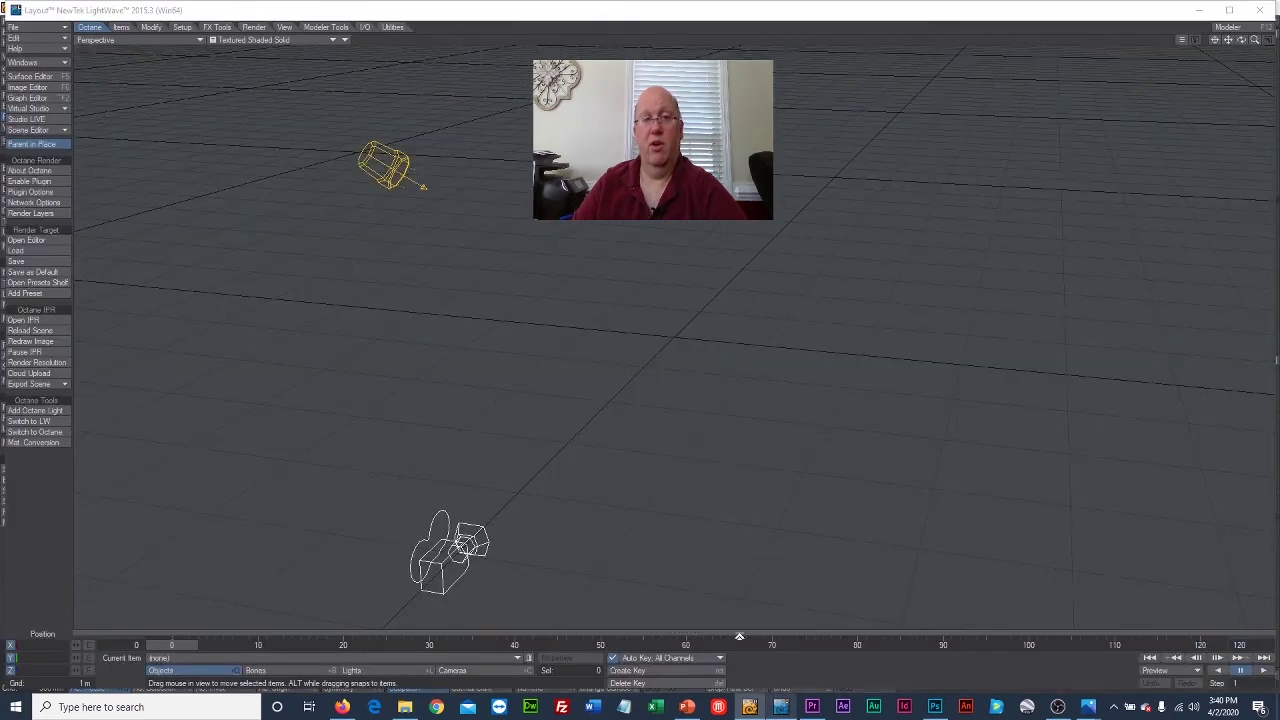
{"action": "left_click", "coordinate": [40, 29]}
{"action": "mouse_move", "coordinate": [54, 32]}
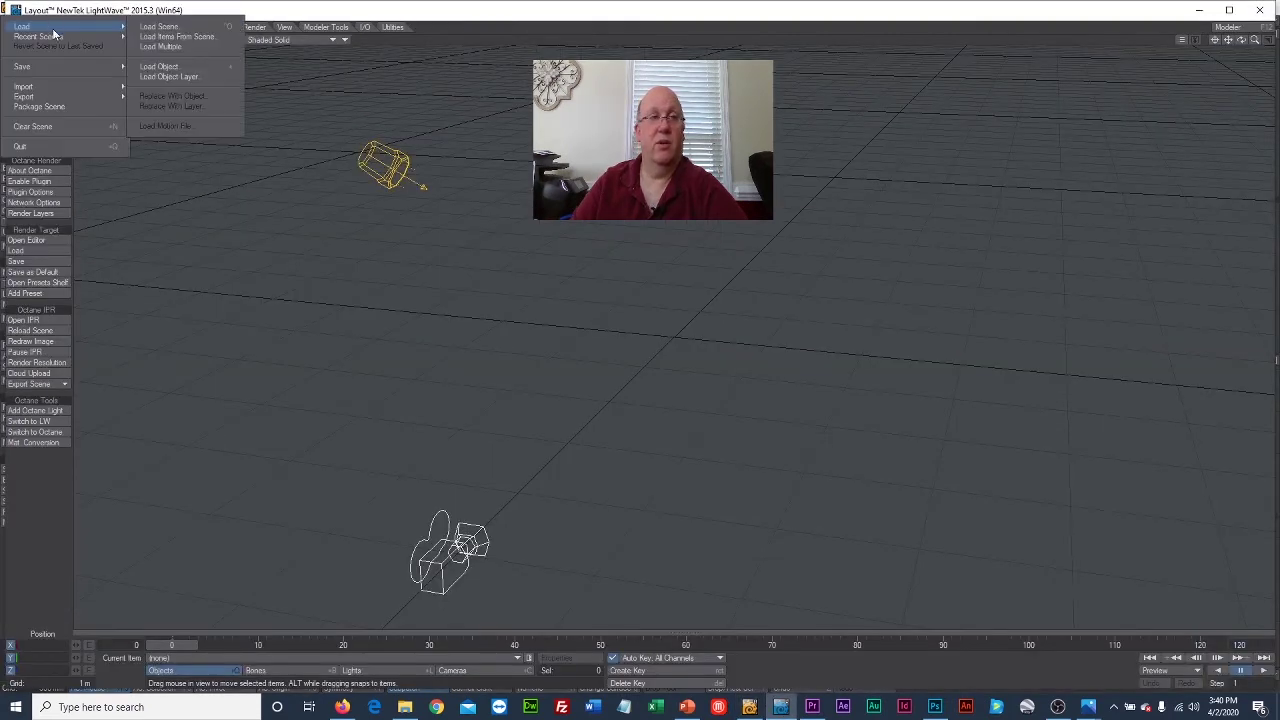
{"action": "left_click", "coordinate": [172, 68]}
{"action": "left_click", "coordinate": [400, 127]}
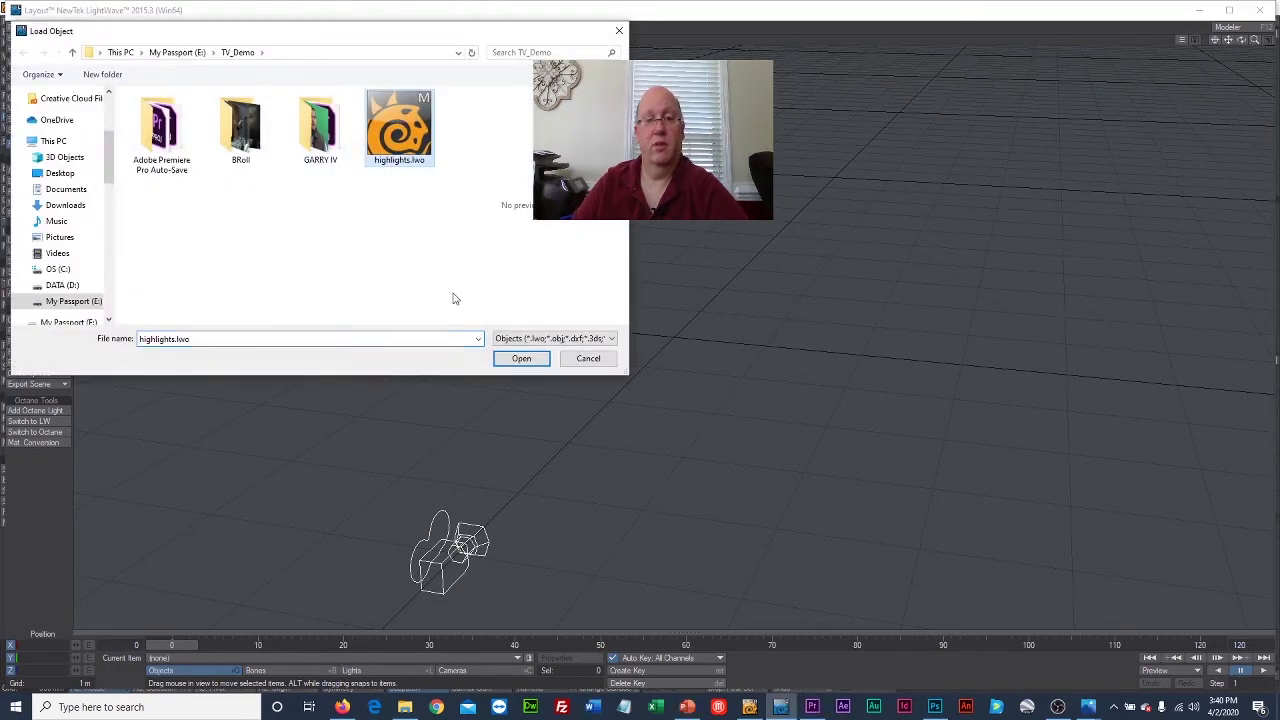
{"action": "left_click", "coordinate": [520, 358]}
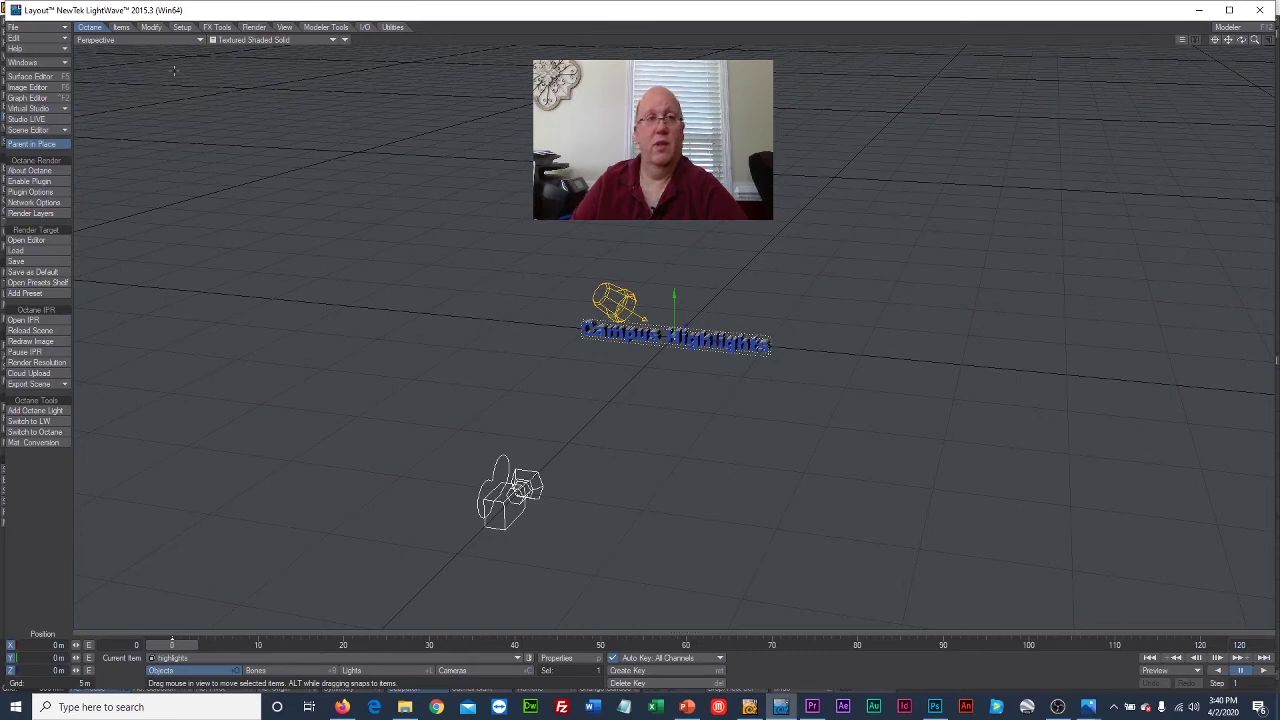
Step: Set the viewport to Camera View through the Camera
{"action": "left_click", "coordinate": [163, 40]}
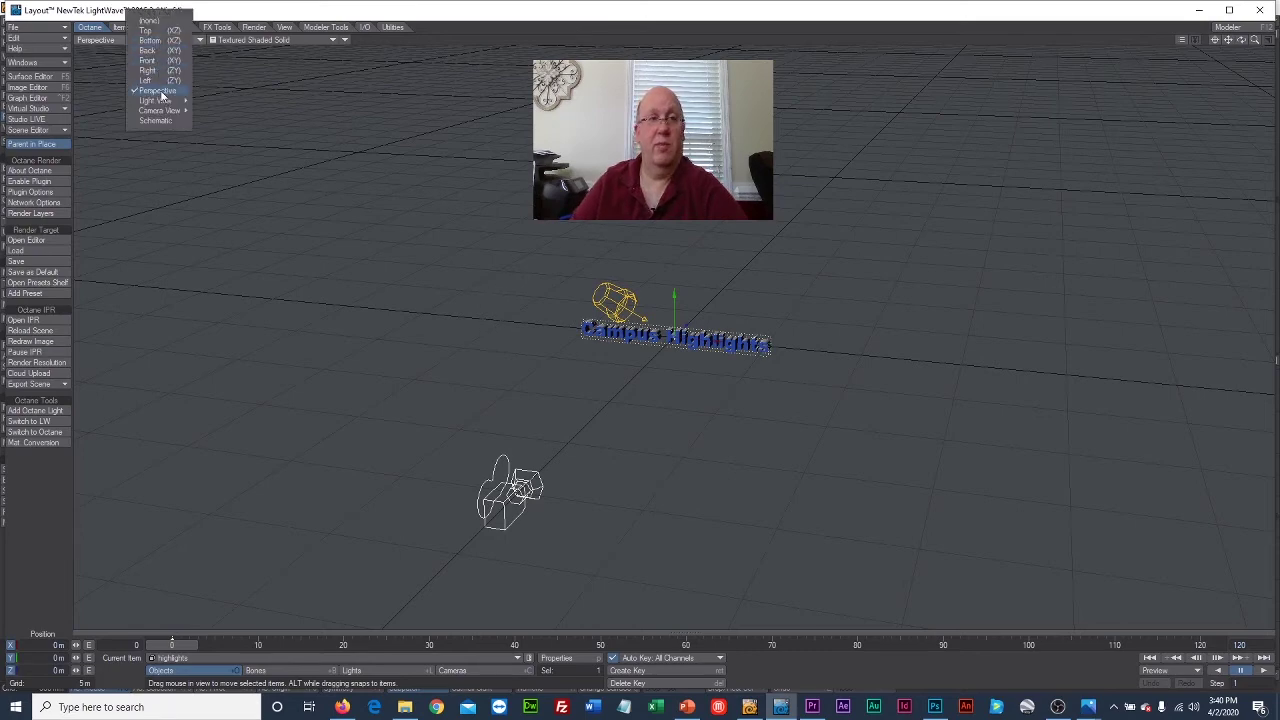
{"action": "mouse_move", "coordinate": [165, 115]}
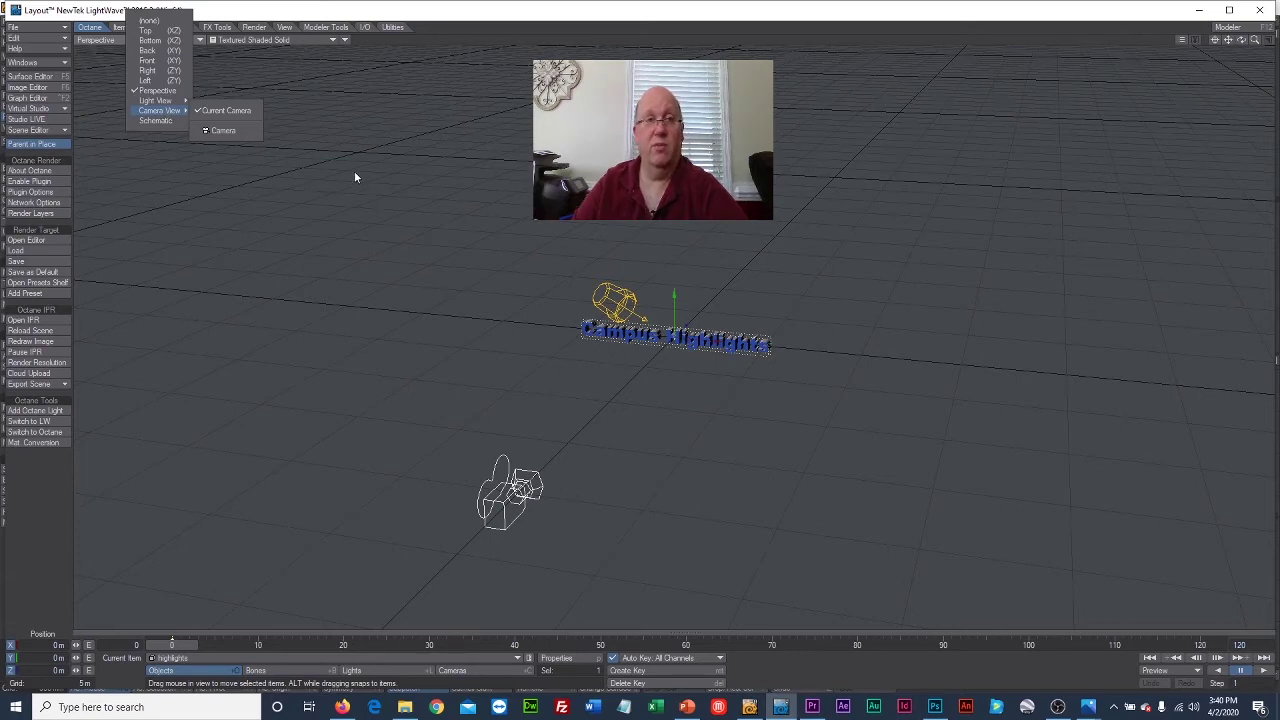
{"action": "left_click", "coordinate": [243, 130]}
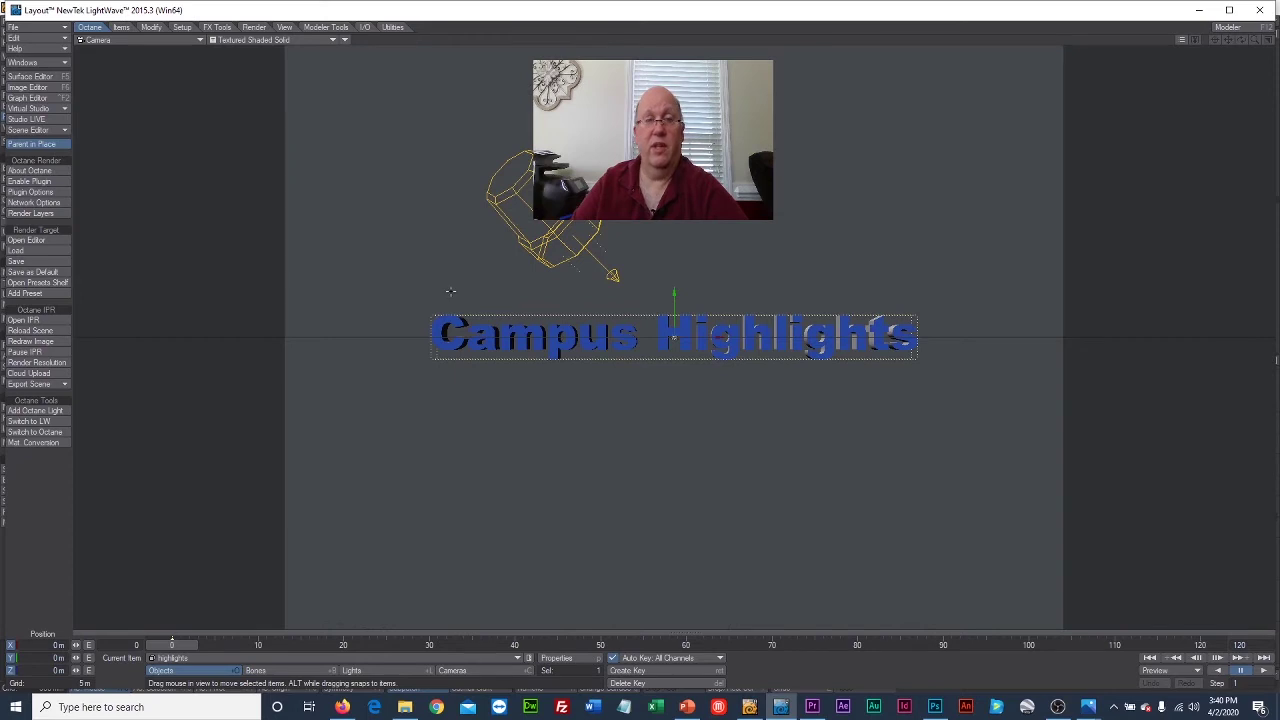
Step: Move the title toward the camera, rotate it to 29.5° heading and 19.5° pitch, and centre it
{"action": "left_click_drag", "start_coordinate": [587, 485], "coordinate": [610, 521]}
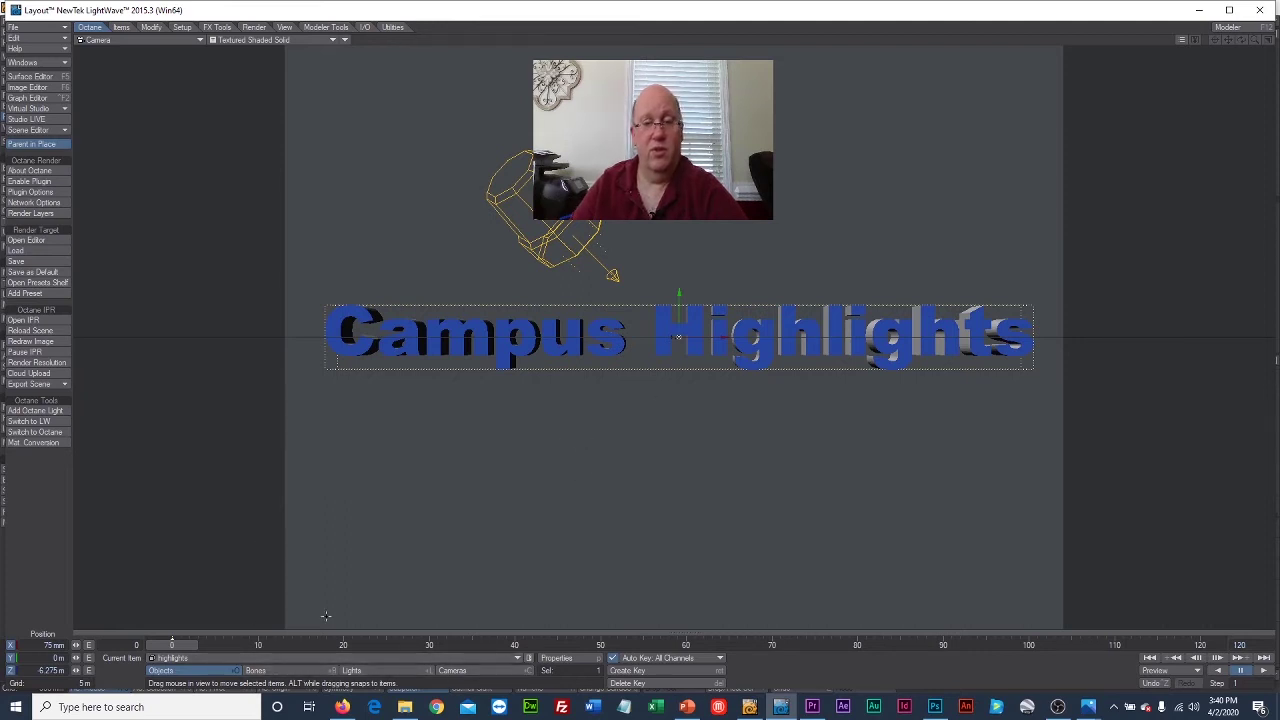
{"action": "left_click", "coordinate": [121, 27]}
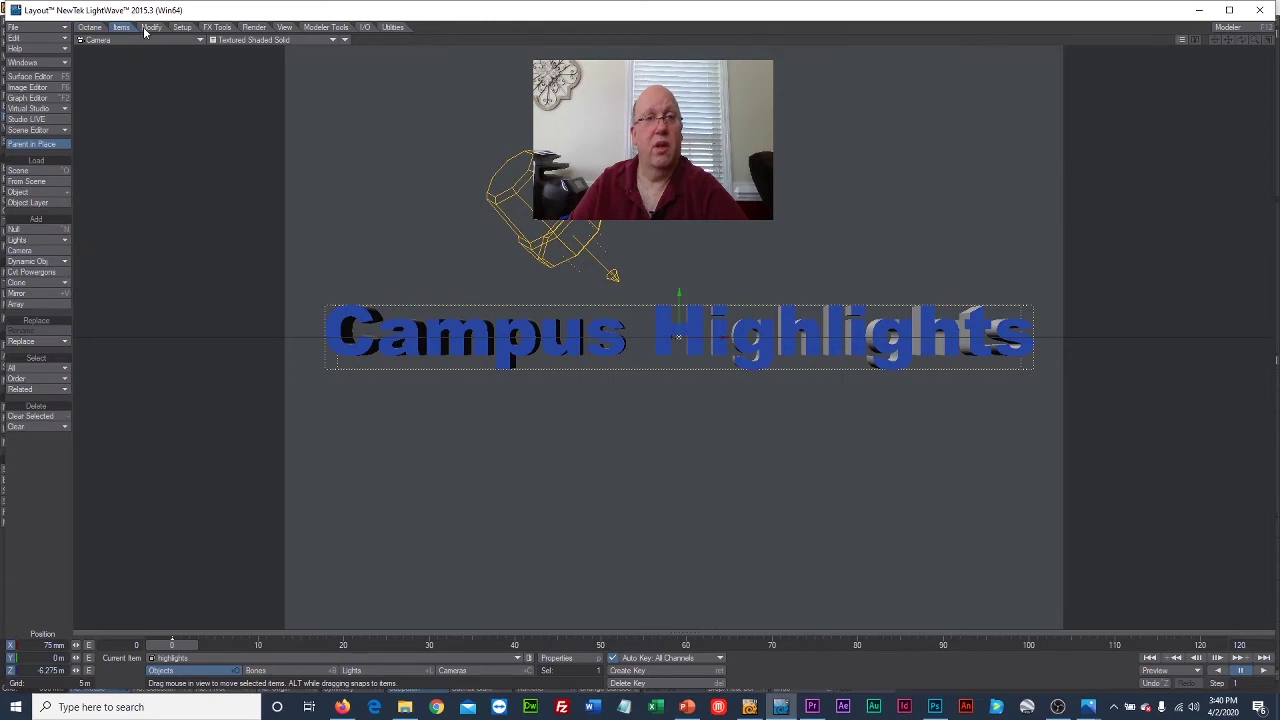
{"action": "left_click", "coordinate": [149, 28]}
{"action": "left_click", "coordinate": [30, 218]}
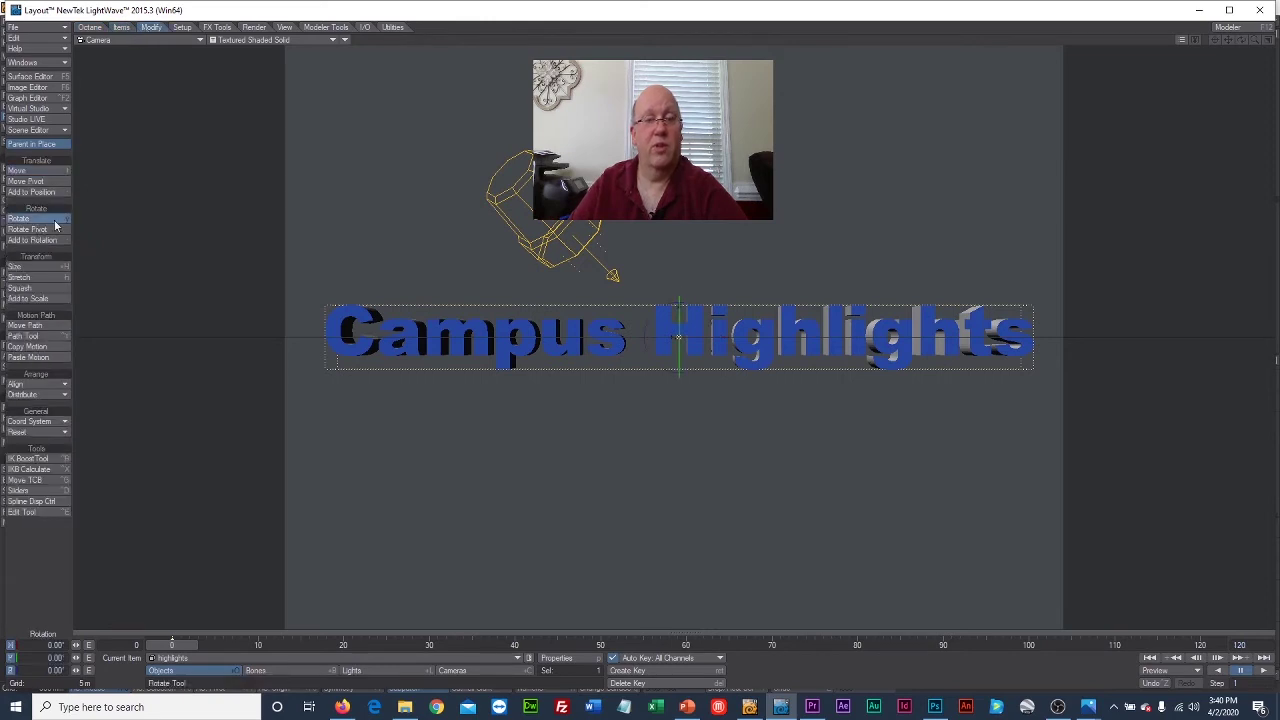
{"action": "left_click_drag", "start_coordinate": [663, 320], "coordinate": [782, 334]}
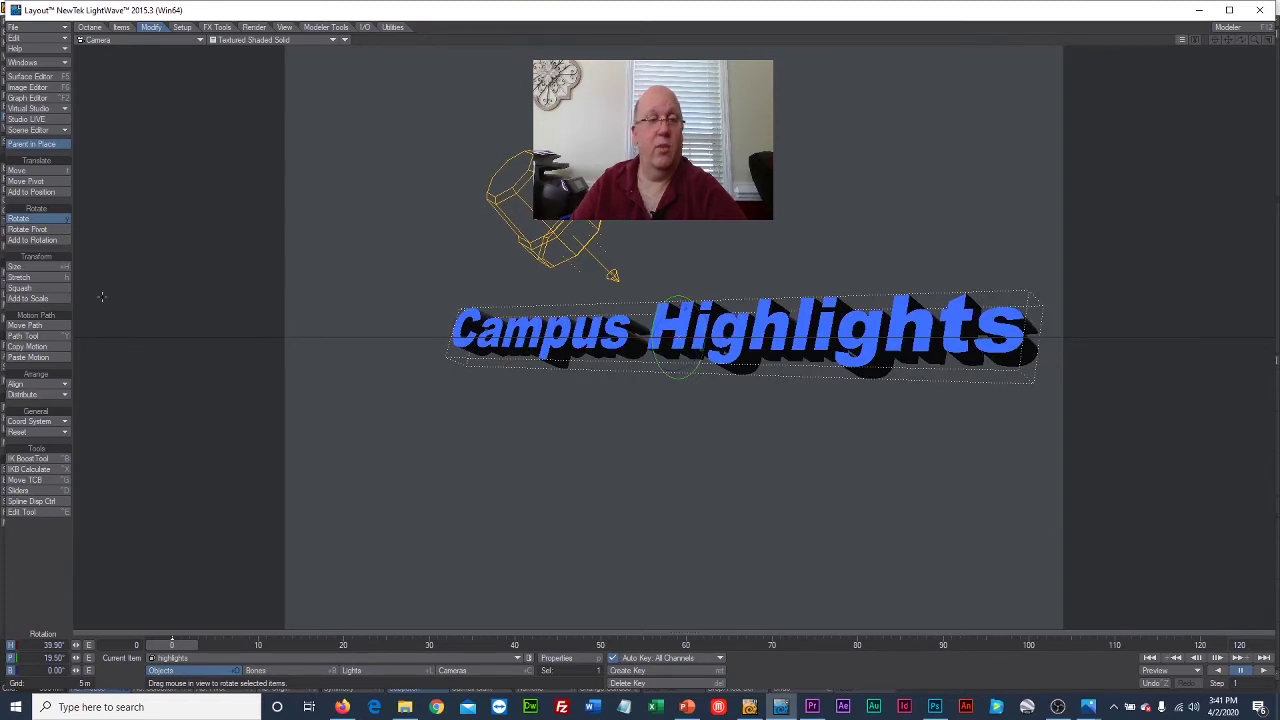
{"action": "left_click", "coordinate": [30, 170]}
{"action": "left_click_drag", "start_coordinate": [719, 336], "coordinate": [634, 337]}
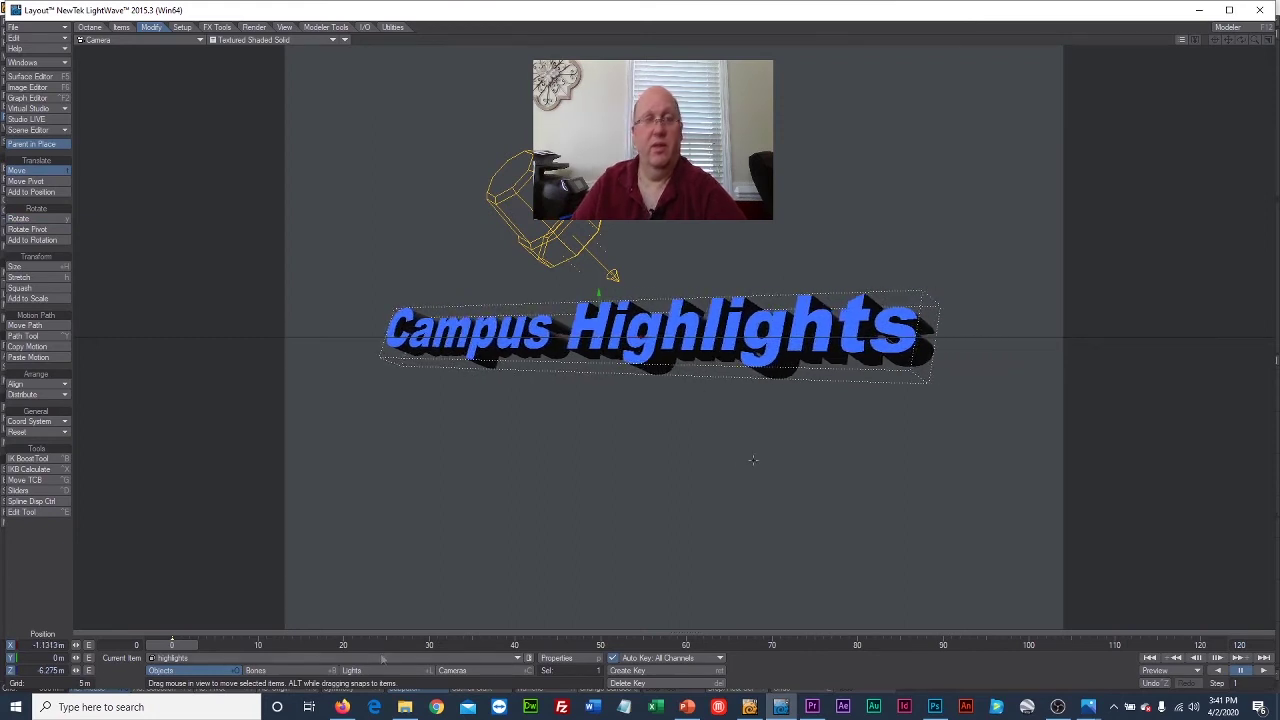
{"action": "left_click", "coordinate": [483, 670]}
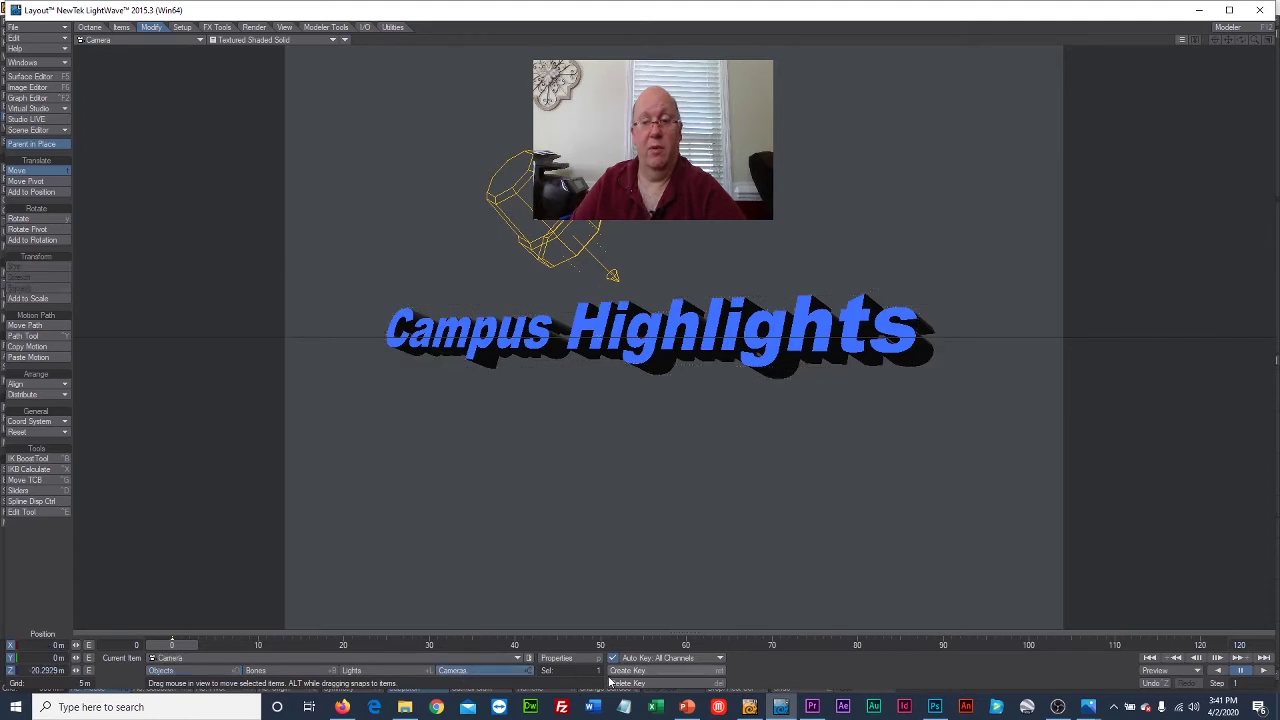
Step: Set the camera resolution to 1920 x 1080 in Render Globals and render frame 0
{"action": "left_click", "coordinate": [556, 658]}
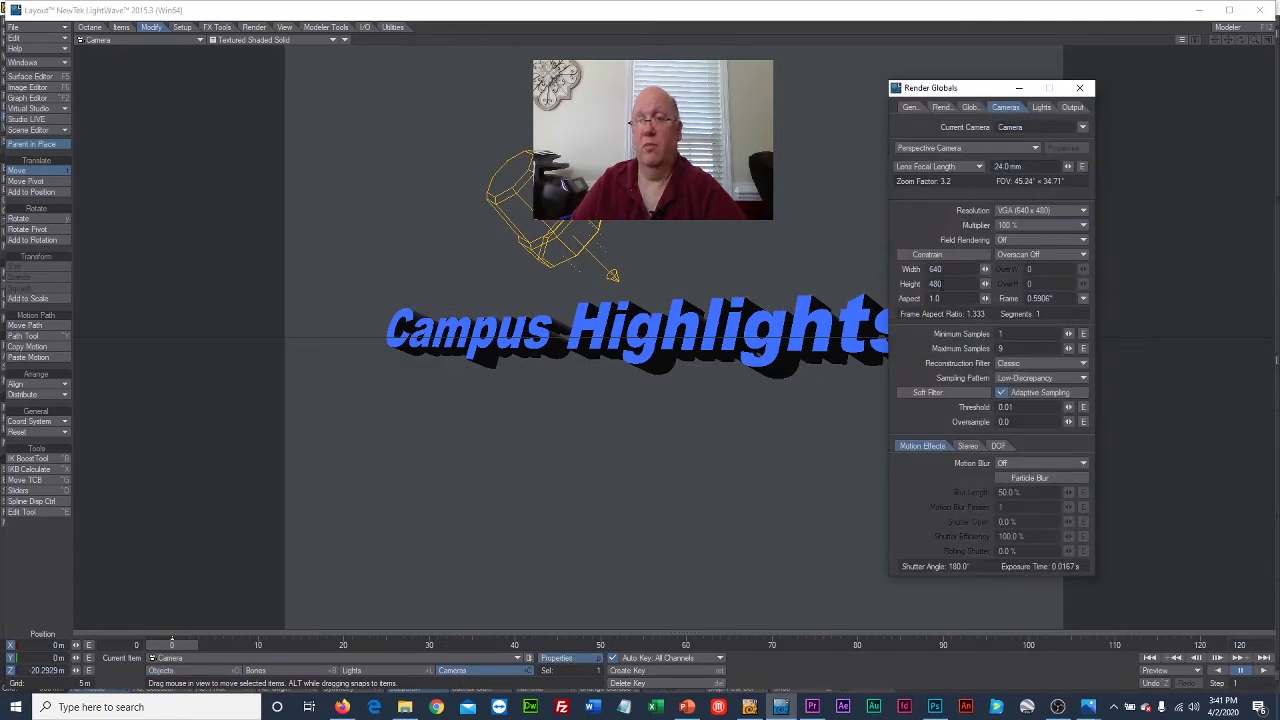
{"action": "type", "text": "1920"}
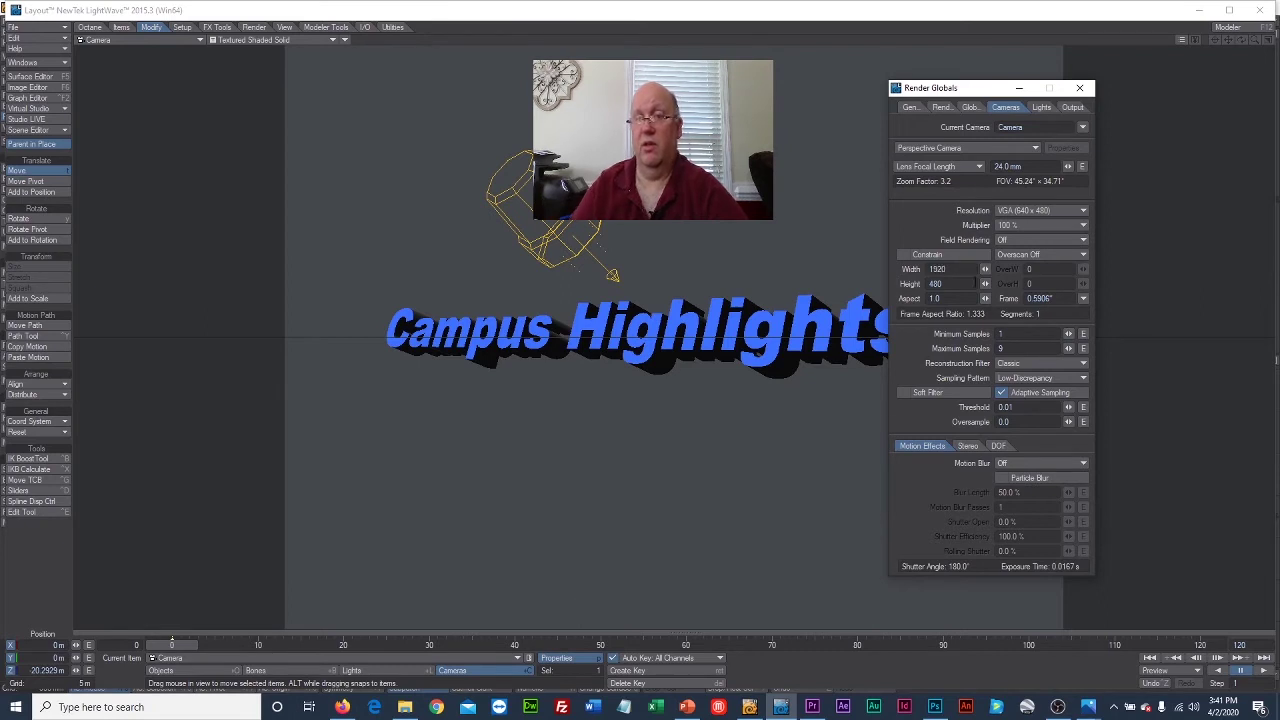
{"action": "key", "text": "Tab"}
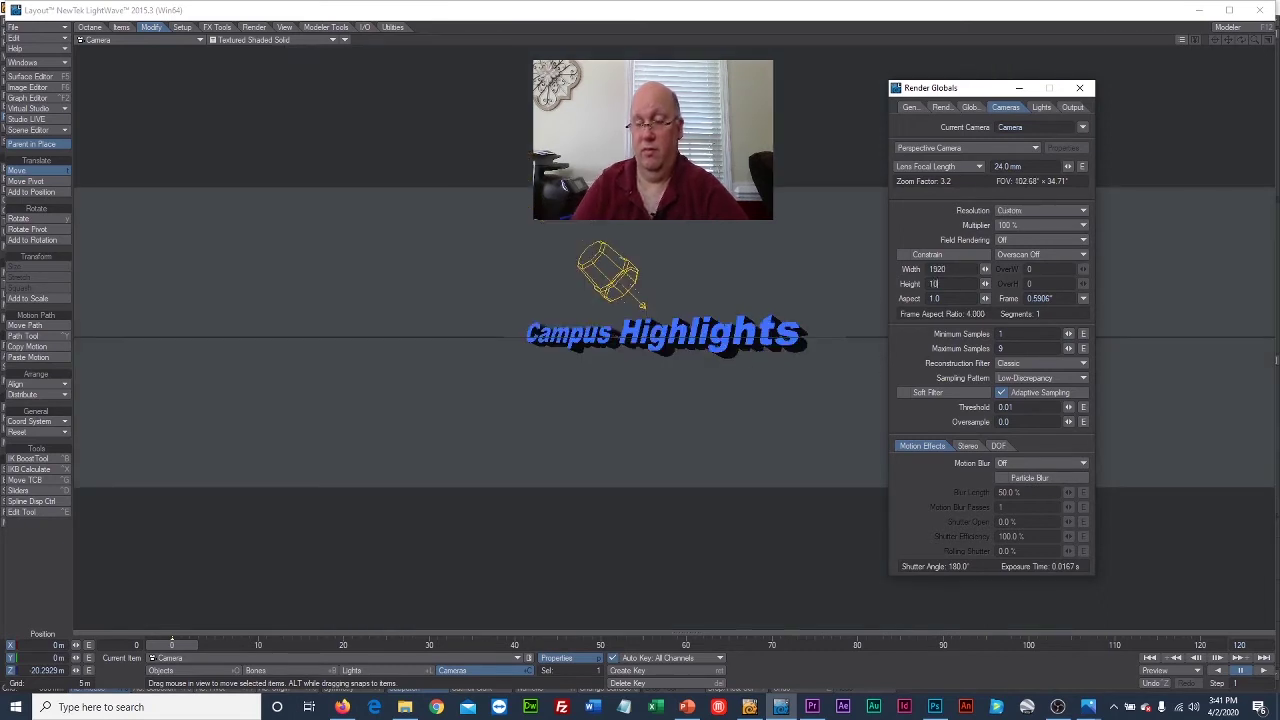
{"action": "key", "text": "Return"}
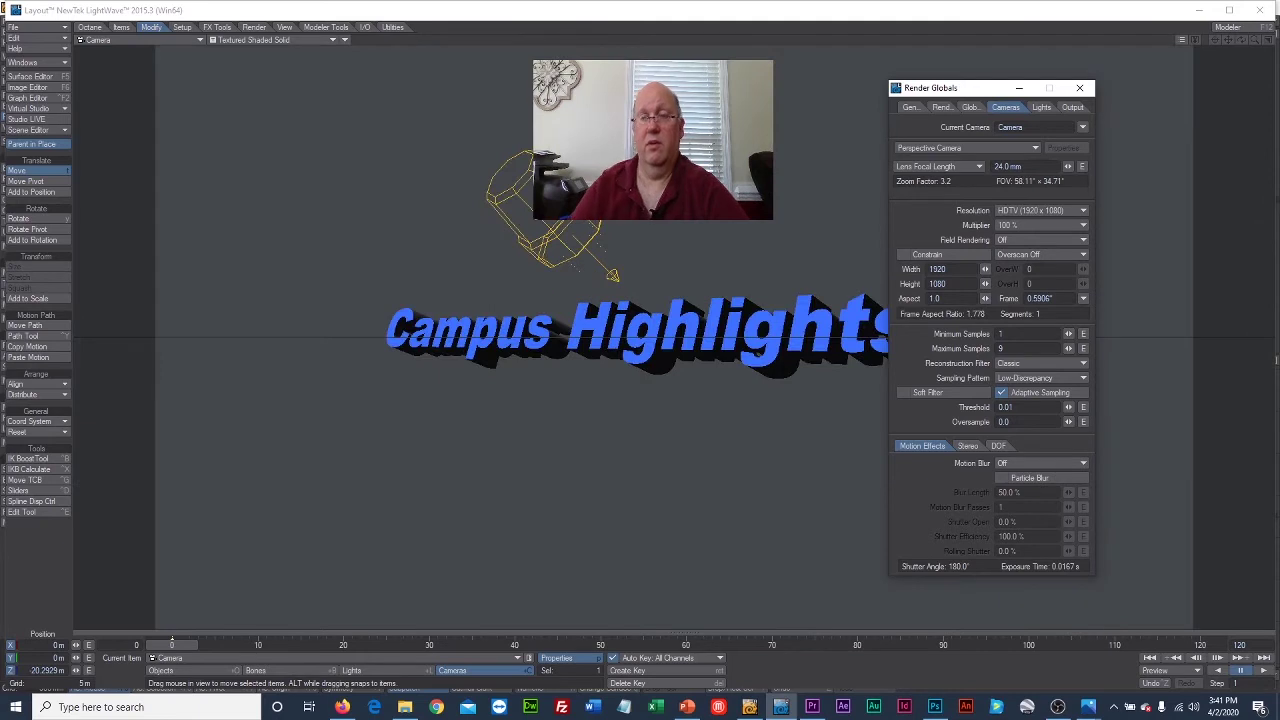
{"action": "left_click", "coordinate": [1086, 88]}
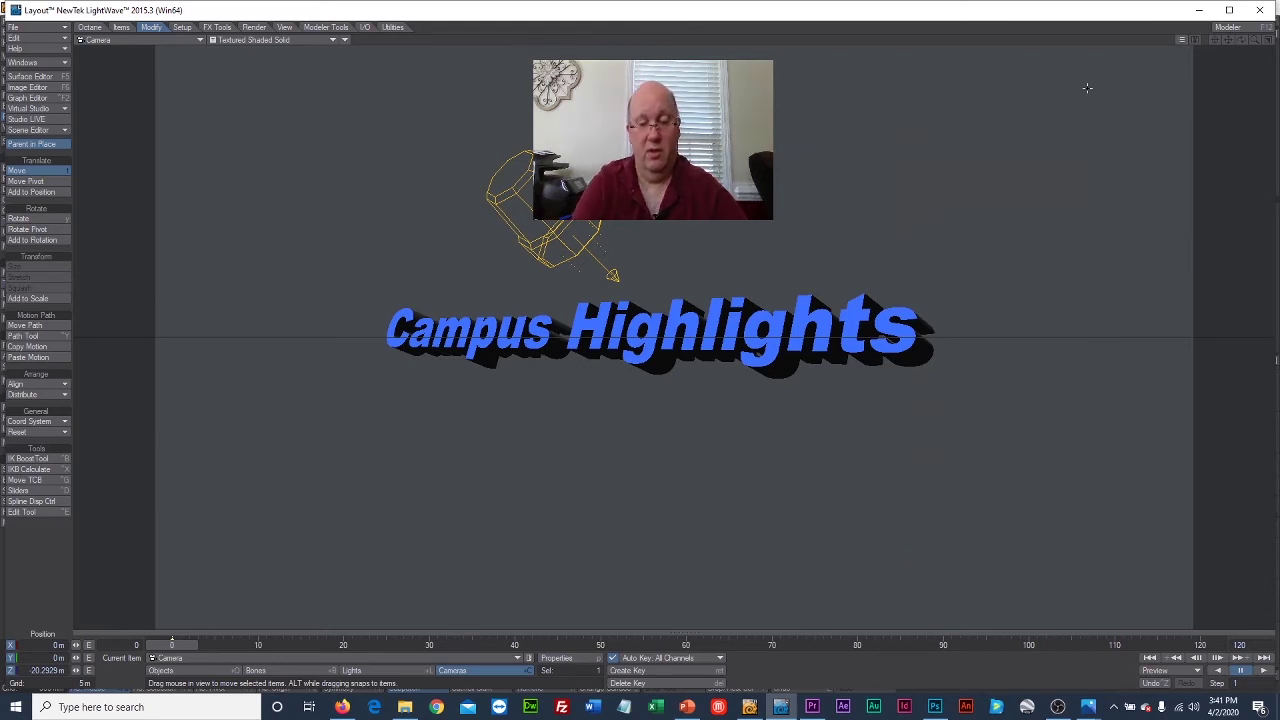
{"action": "key", "text": "F9"}
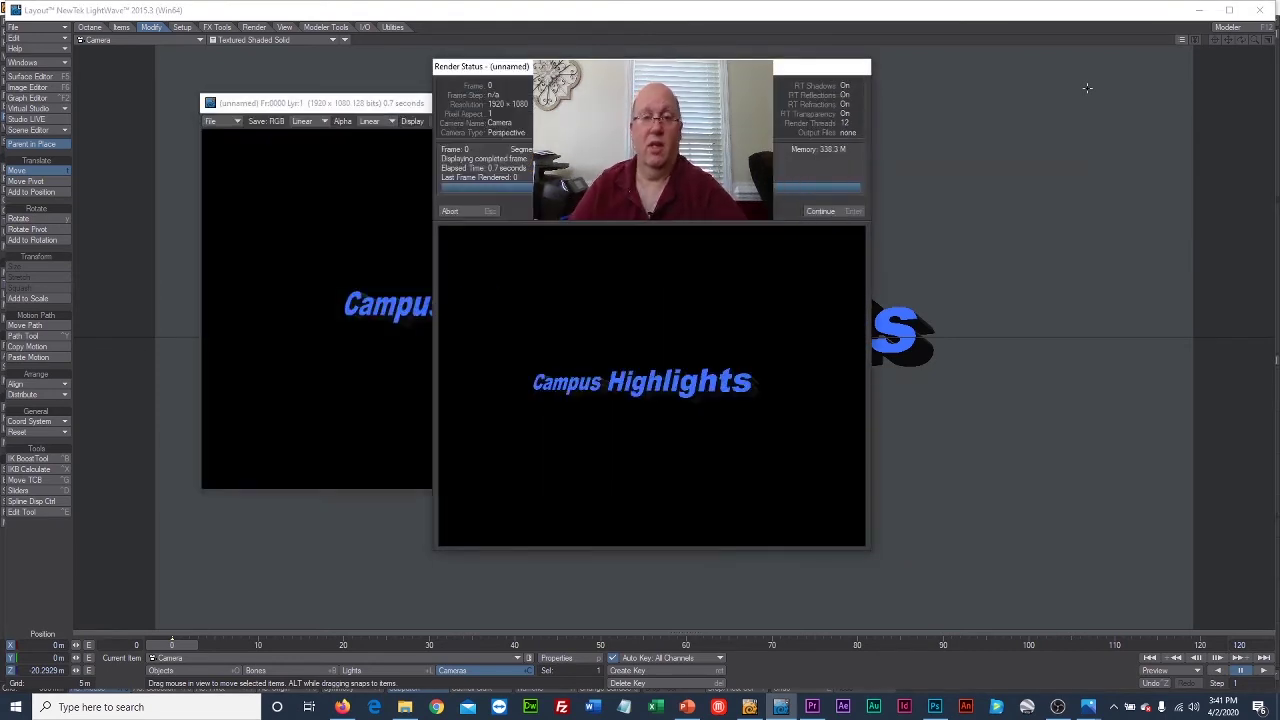
Step: Save the rendered frame as a 32-bit PNG named highlights_image, then go back to Premiere Pro
{"action": "left_click", "coordinate": [820, 212]}
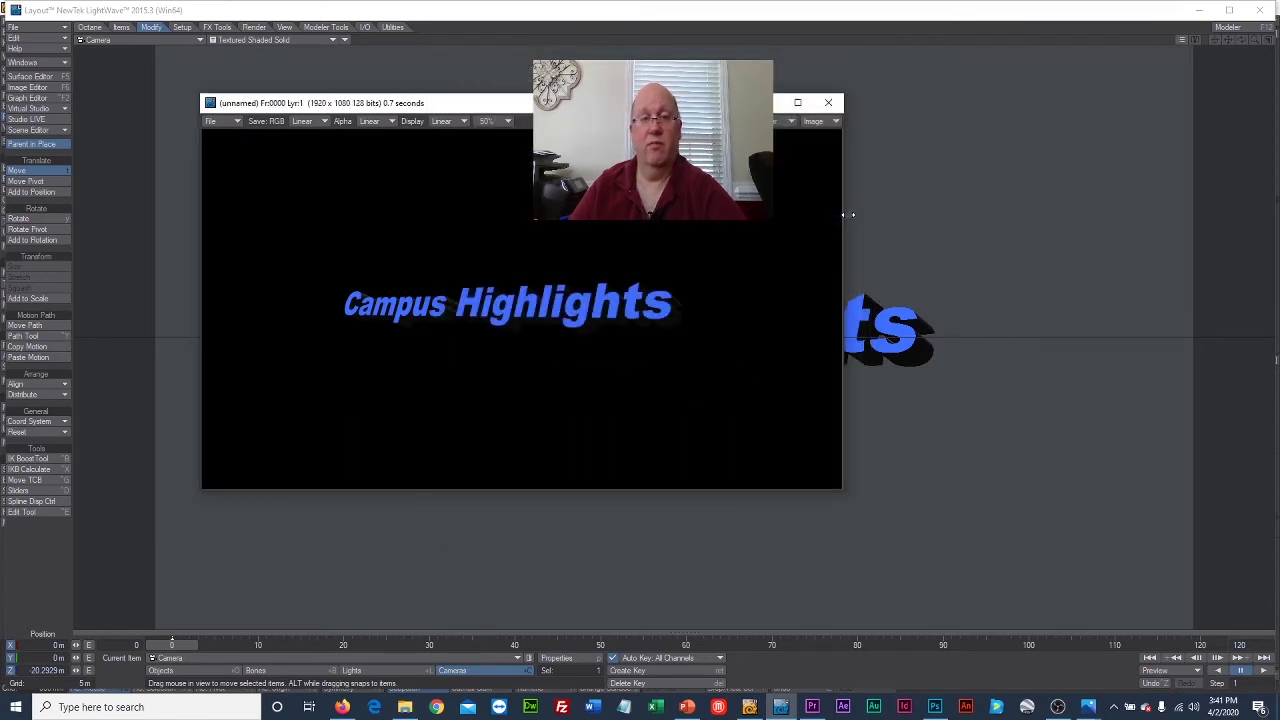
{"action": "left_click", "coordinate": [242, 121]}
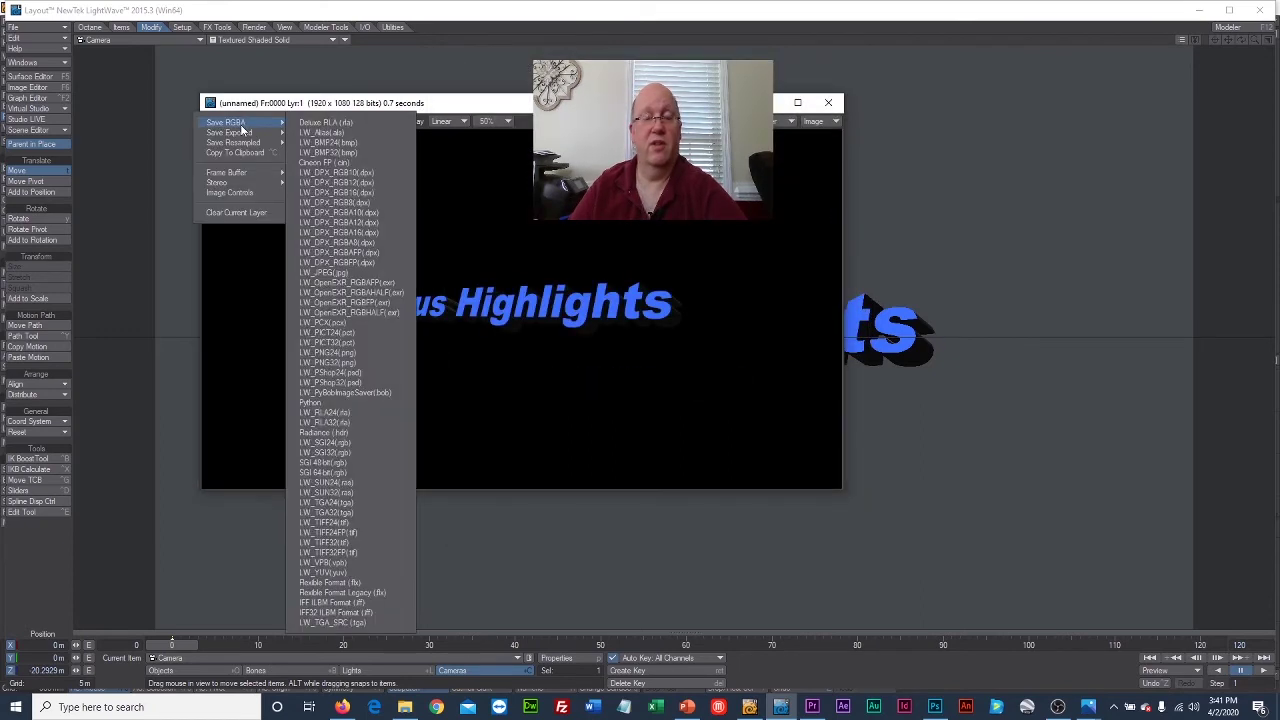
{"action": "mouse_move", "coordinate": [243, 123]}
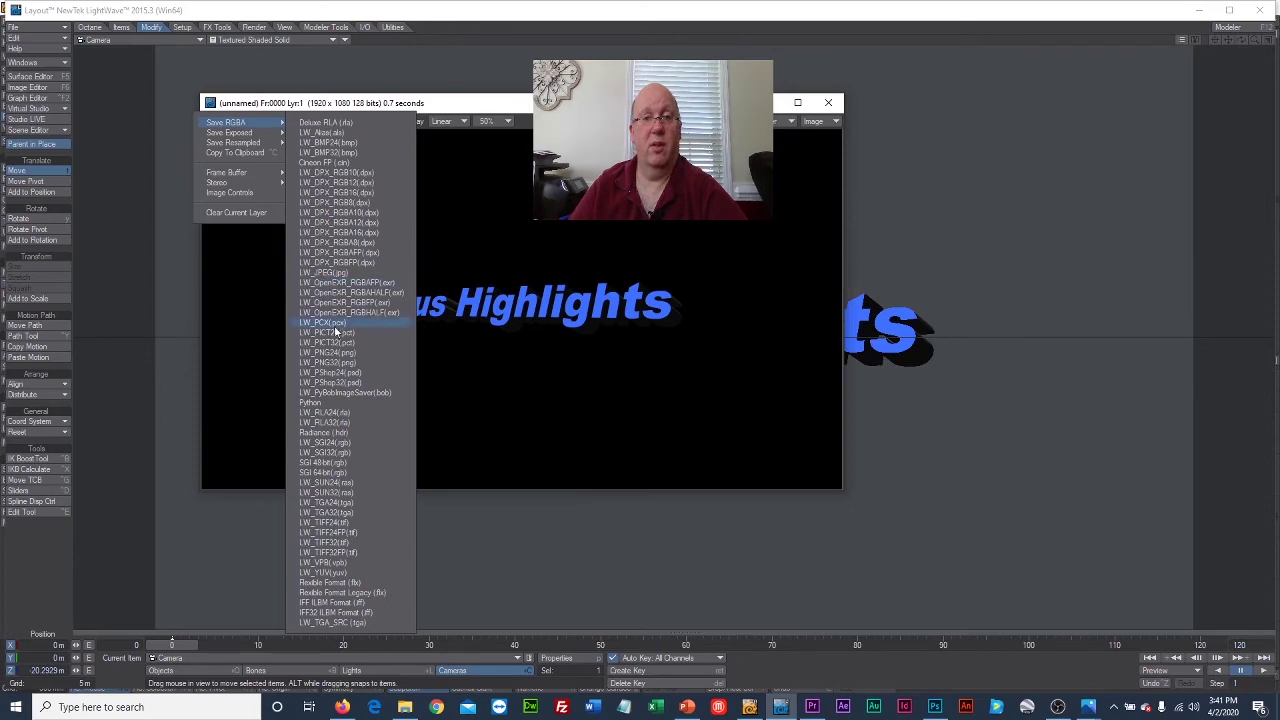
{"action": "left_click", "coordinate": [361, 362]}
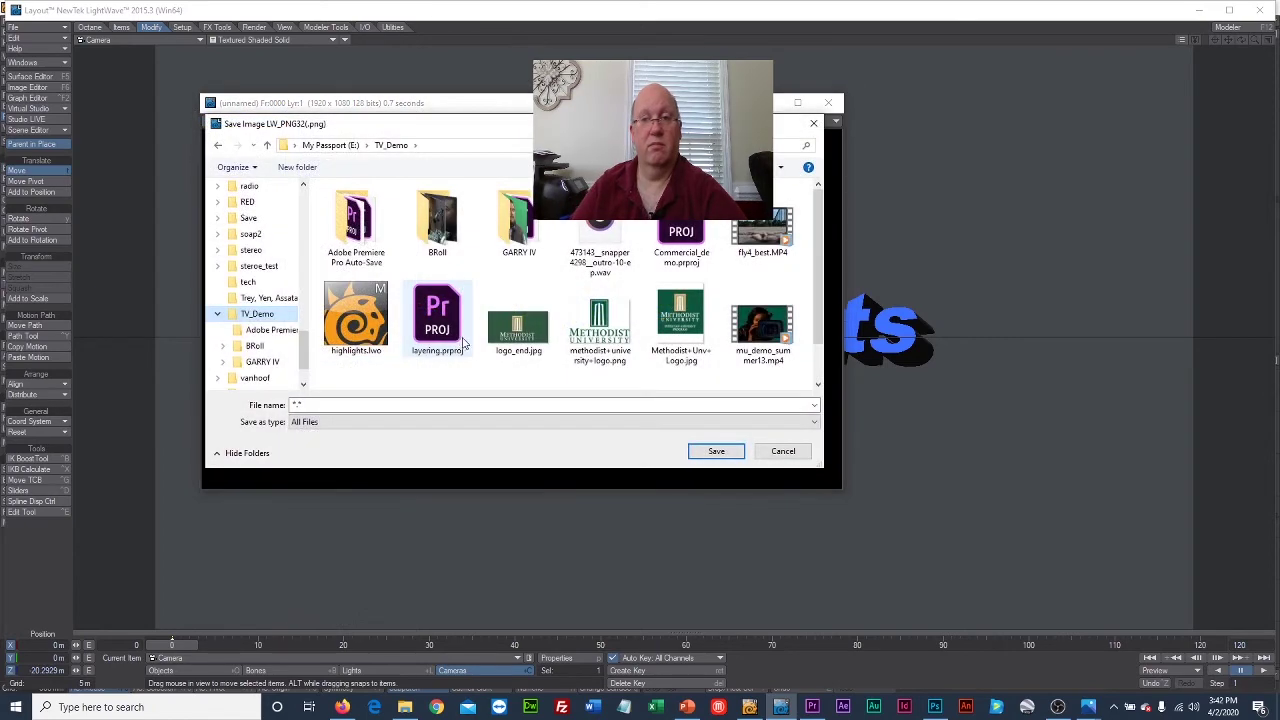
{"action": "left_click", "coordinate": [386, 404]}
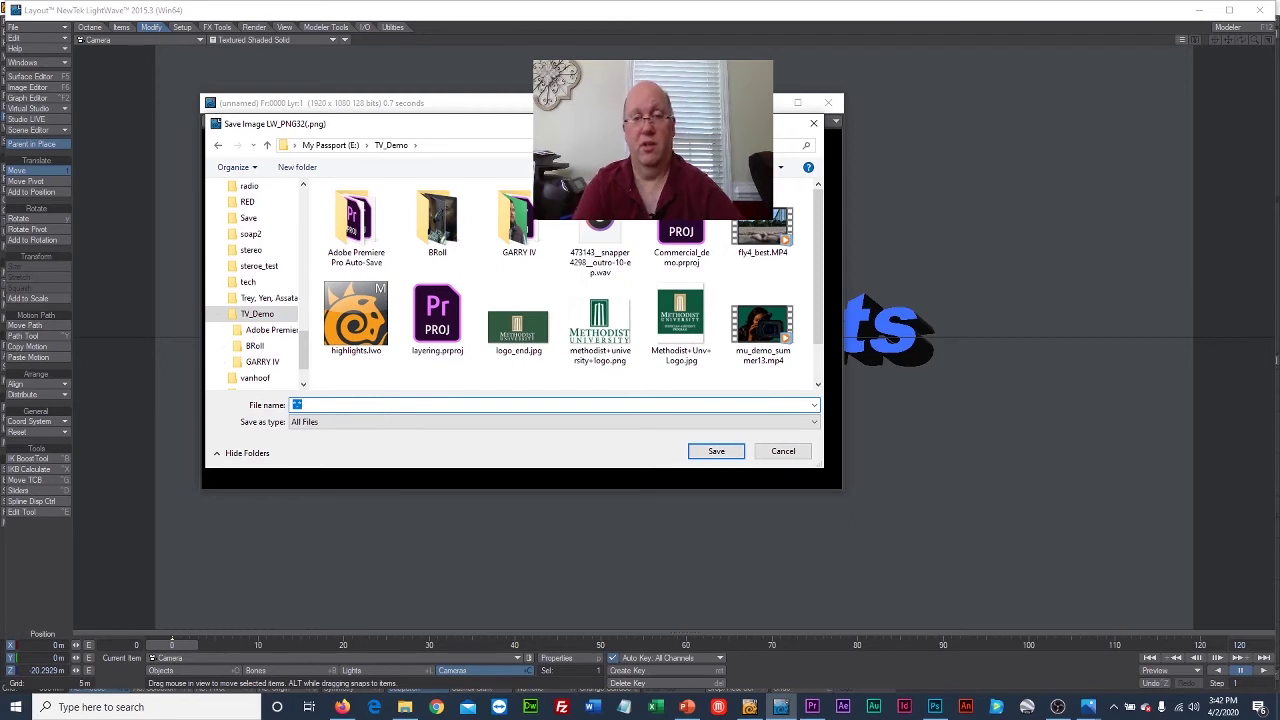
{"action": "type", "text": "highlight"}
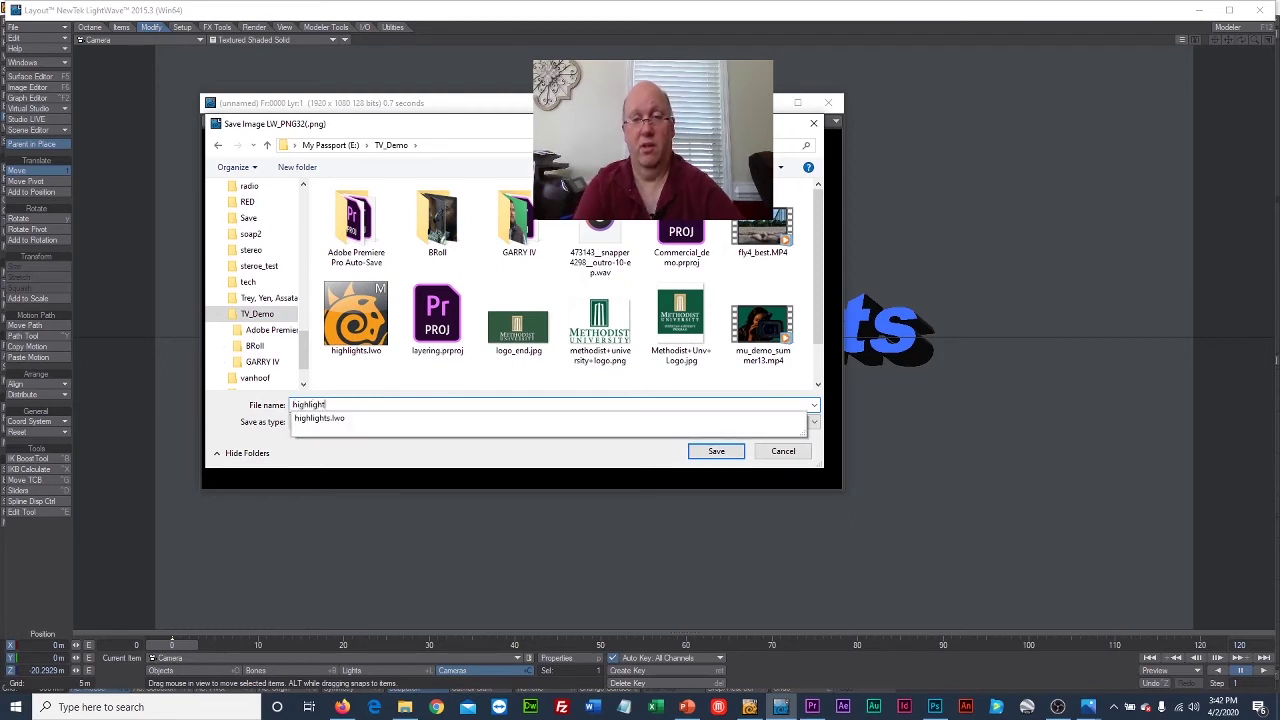
{"action": "type", "text": "s_image"}
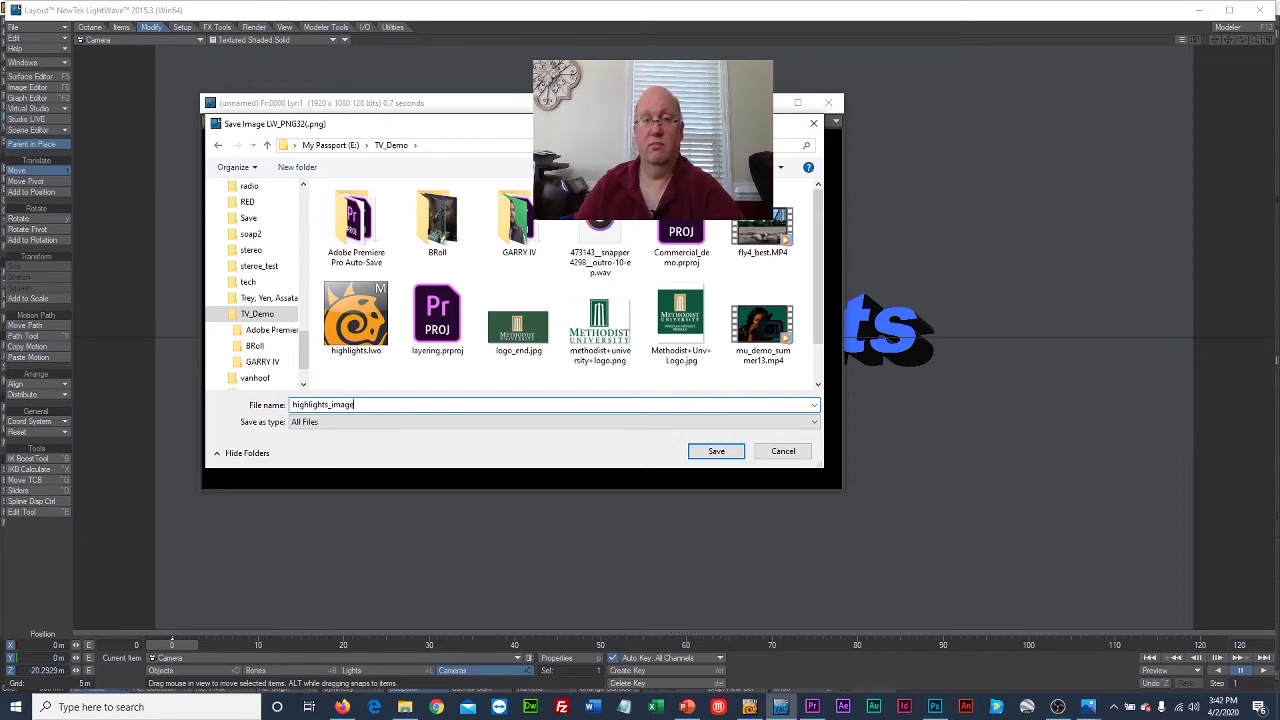
{"action": "key", "text": "Return"}
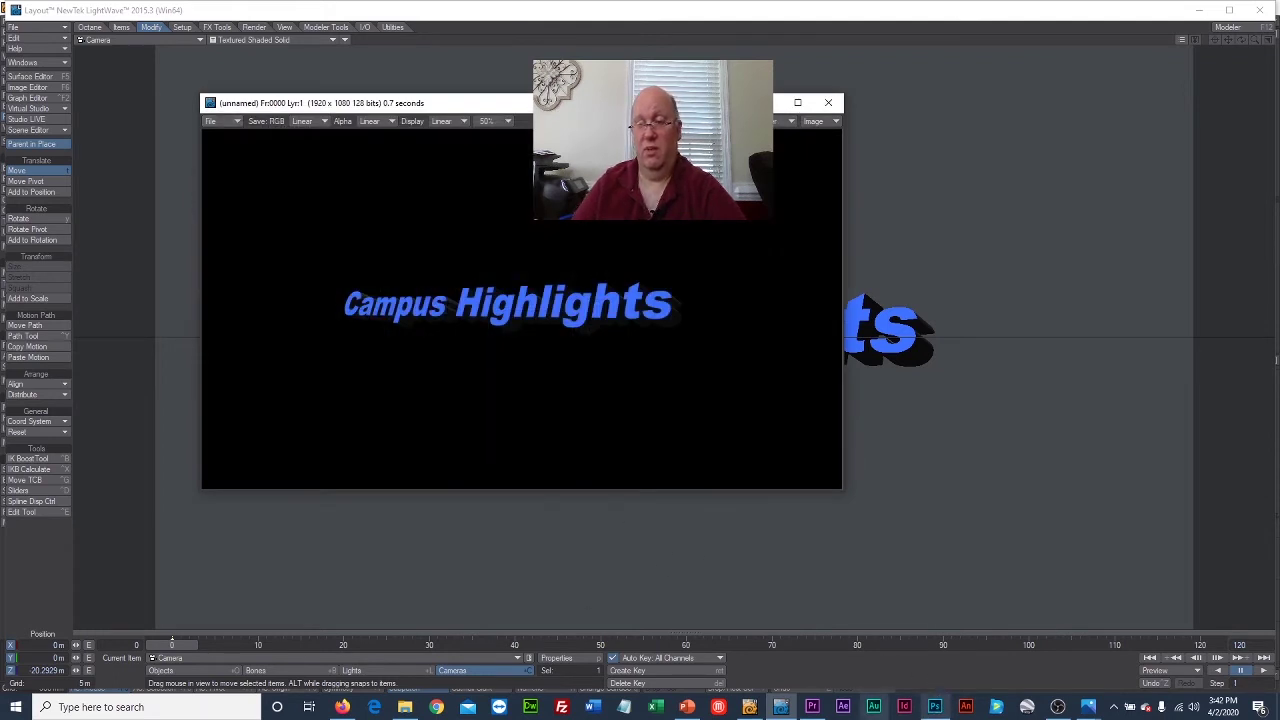
{"action": "left_click", "coordinate": [812, 707]}
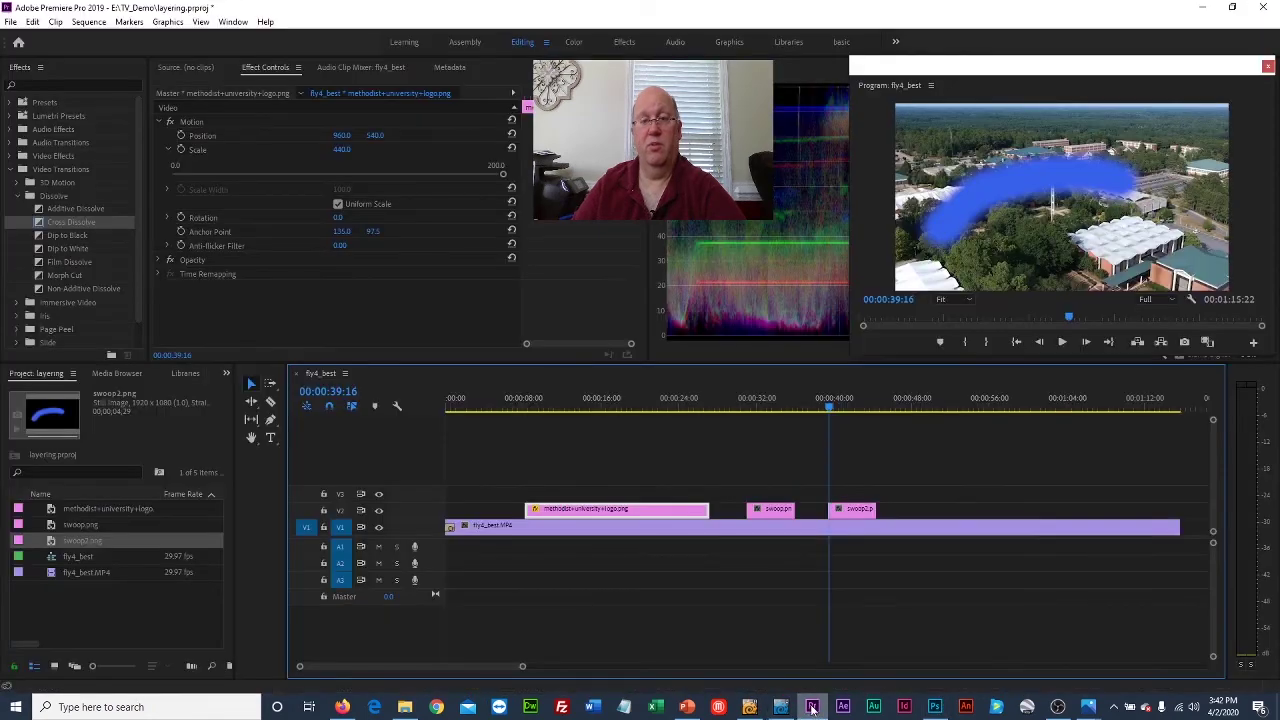
Step: Import highlights_image.png and place it on V2 at about 00:00:46
{"action": "left_click", "coordinate": [10, 22]}
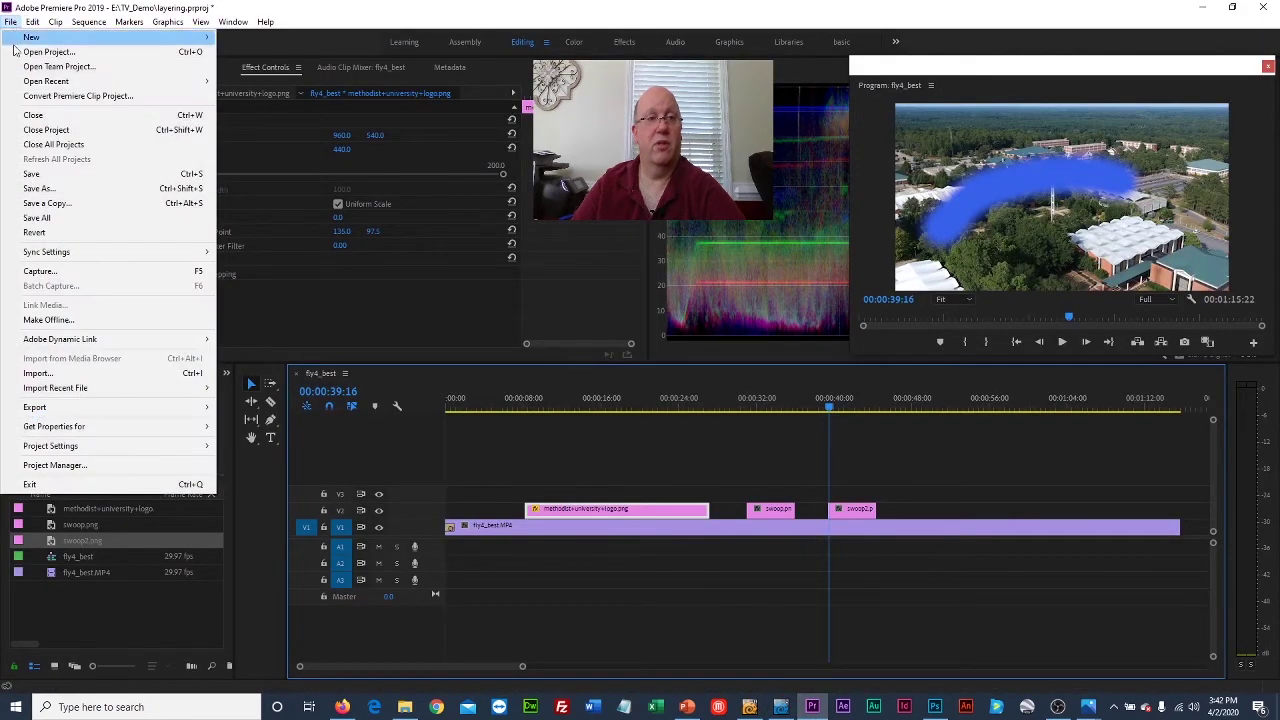
{"action": "left_click", "coordinate": [85, 374]}
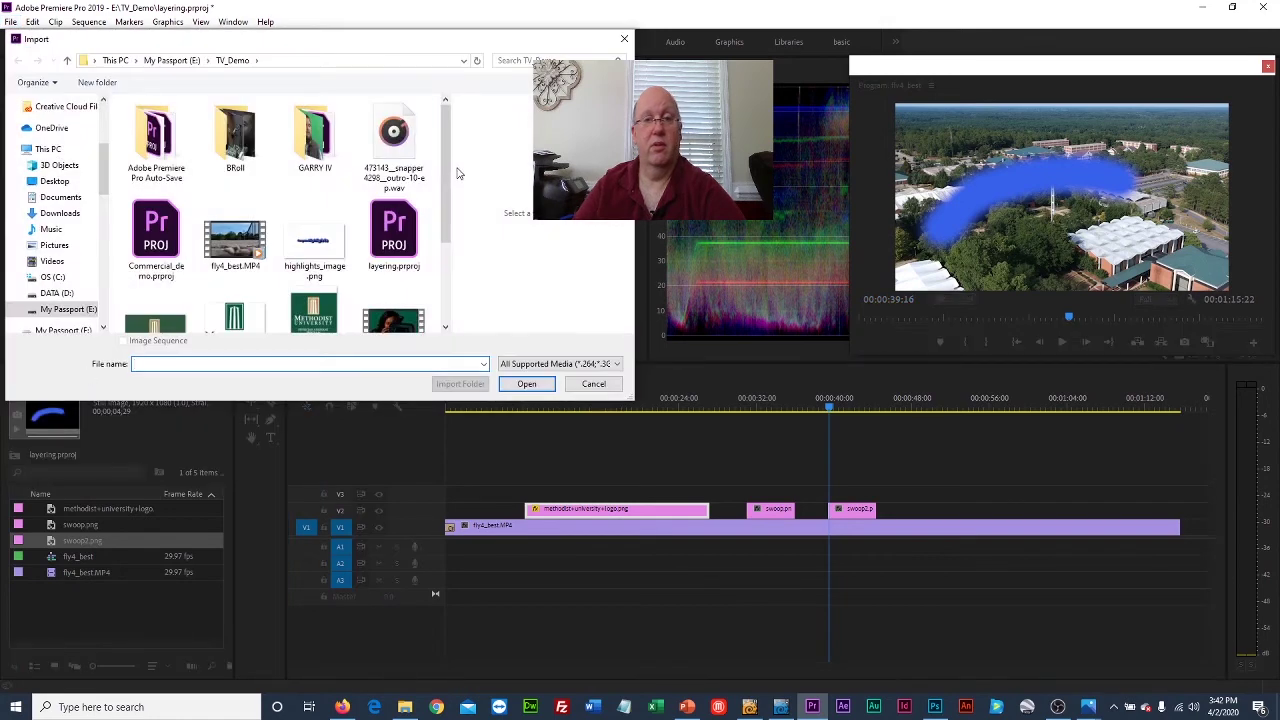
{"action": "scroll", "coordinate": [437, 165], "scroll_direction": "down", "scroll_amount": 1}
{"action": "left_click", "coordinate": [315, 195]}
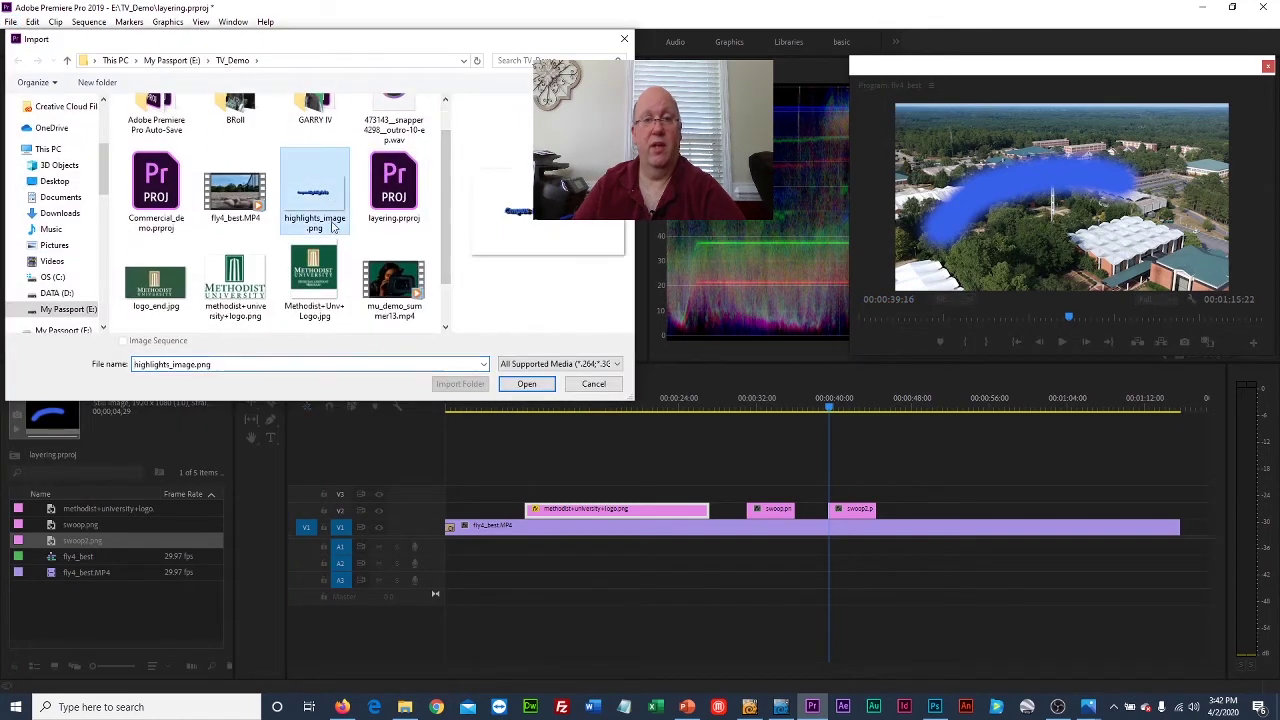
{"action": "left_click", "coordinate": [525, 382]}
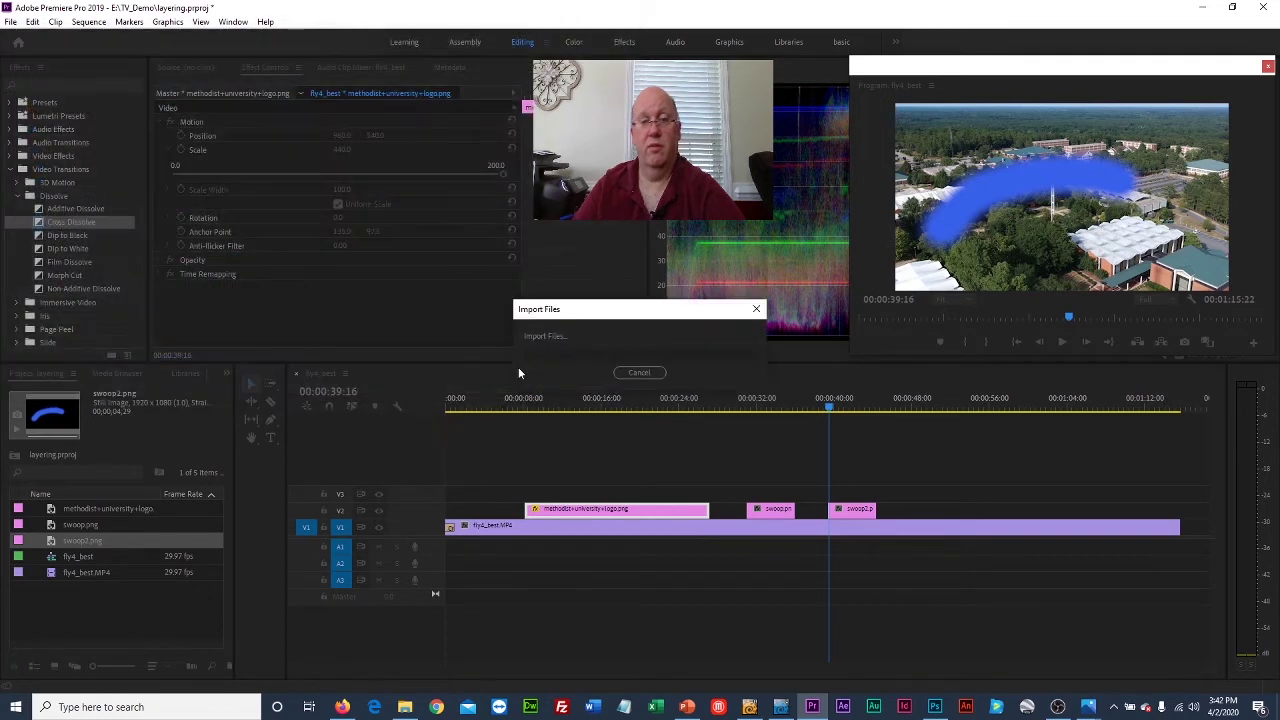
{"action": "left_click_drag", "start_coordinate": [52, 510], "coordinate": [900, 509]}
Step: Scrub the title clip over the campus footage to check it, then reopen the Import dialog
{"action": "left_click", "coordinate": [904, 410]}
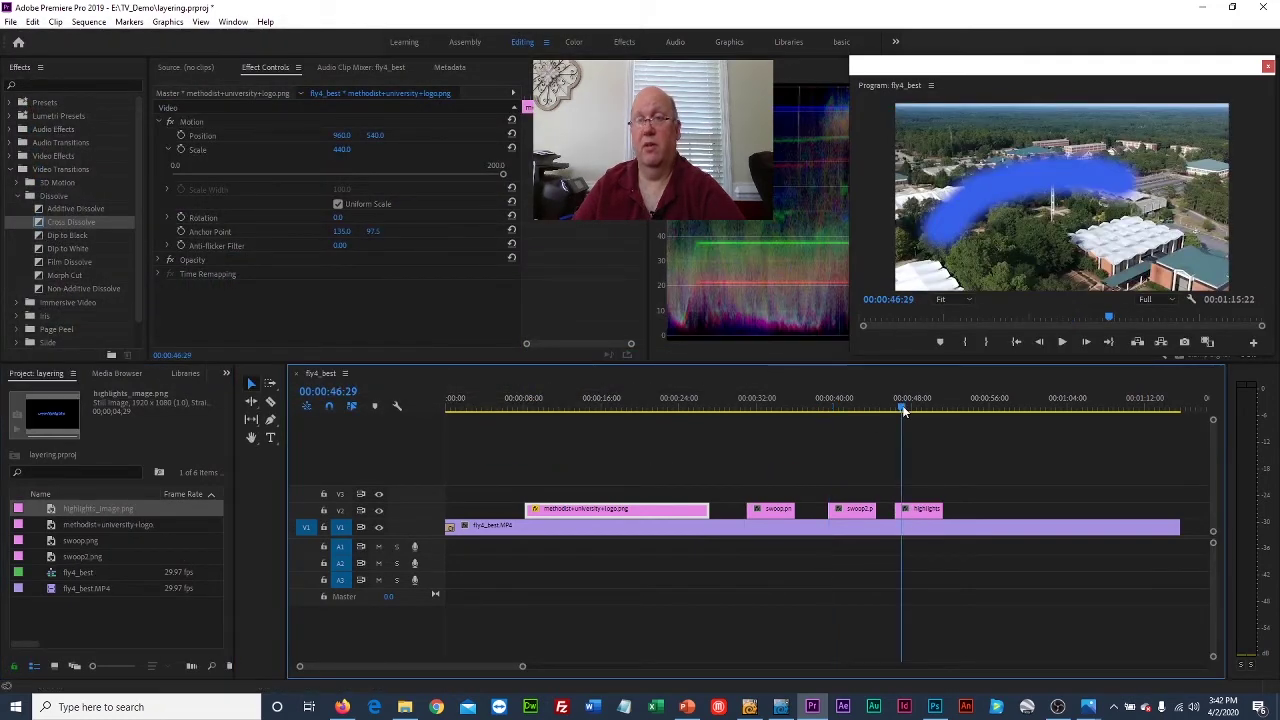
{"action": "left_click_drag", "start_coordinate": [909, 403], "coordinate": [923, 404]}
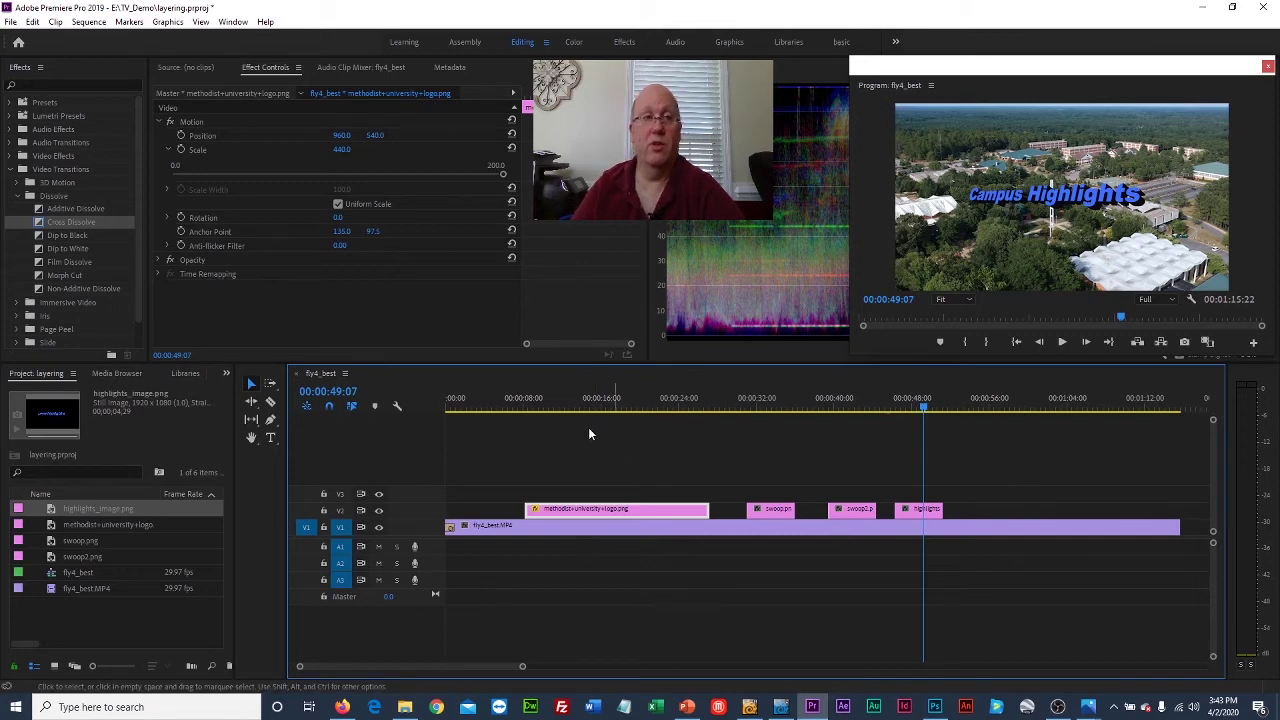
{"action": "left_click", "coordinate": [10, 21]}
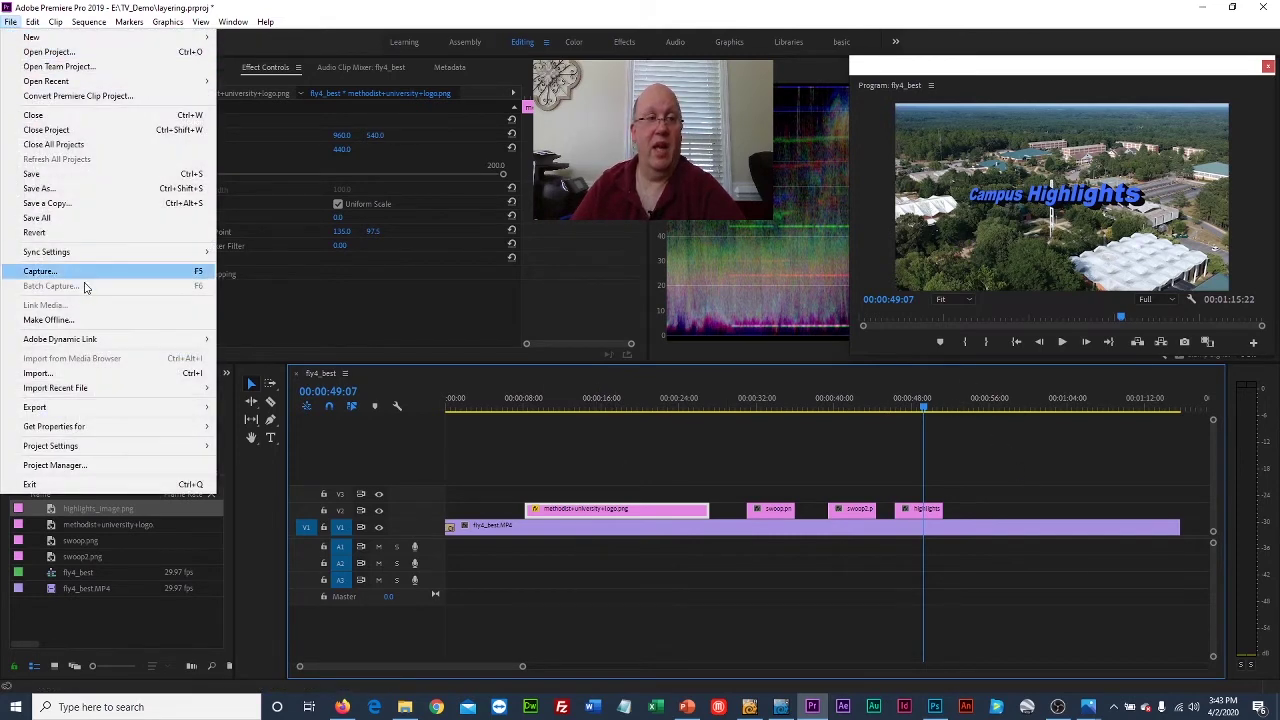
{"action": "left_click", "coordinate": [60, 373]}
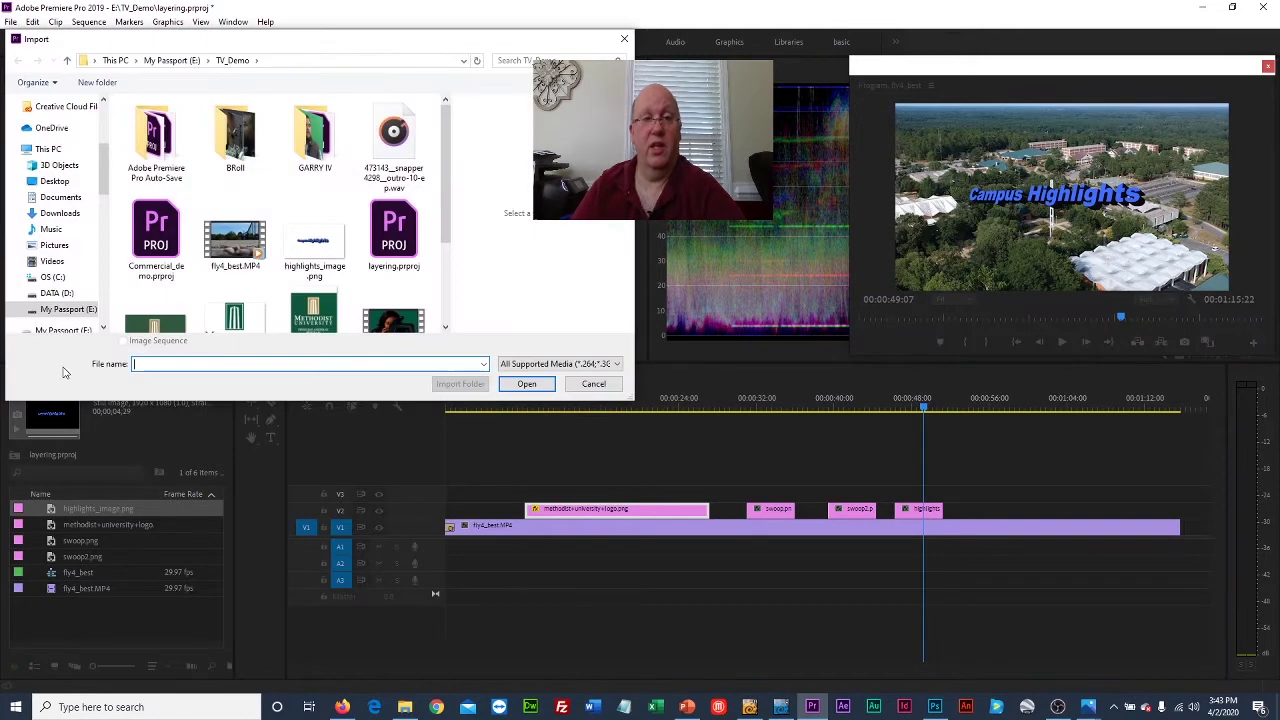
Step: Import 00002.MTS from the GARRY IV folder and place it on V2/A2 after the title image
{"action": "double_click", "coordinate": [313, 138]}
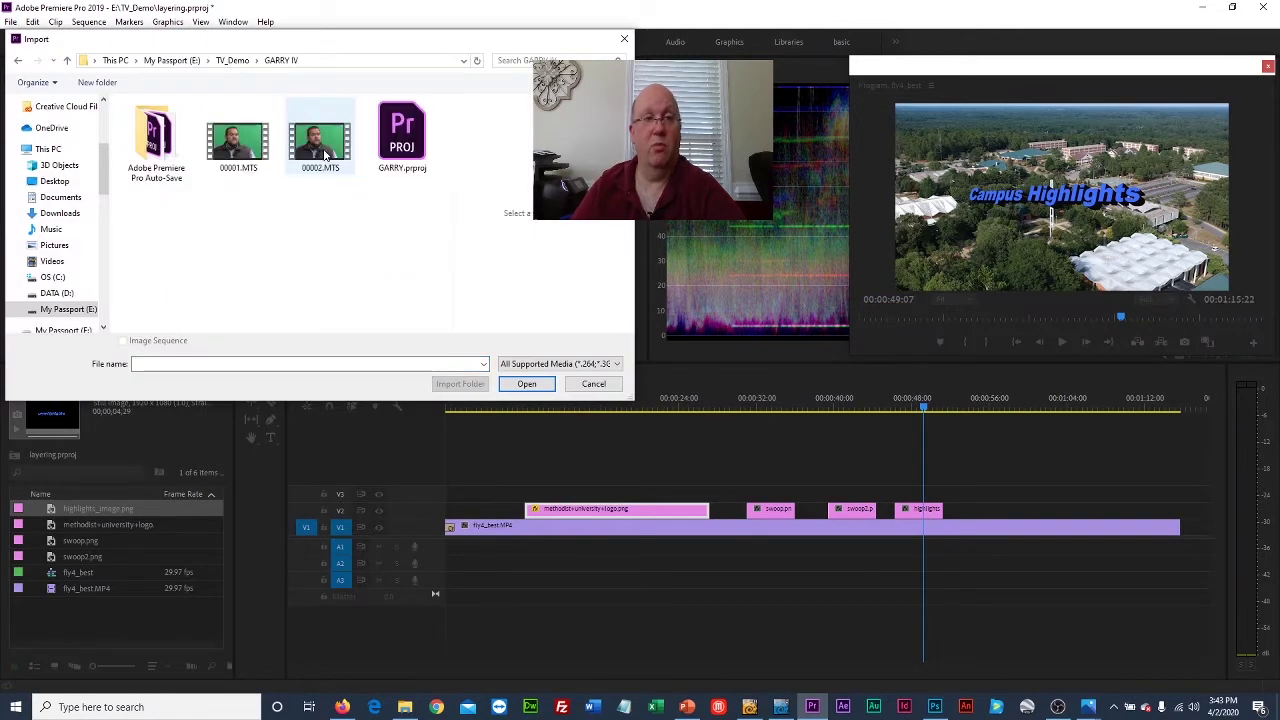
{"action": "left_click", "coordinate": [320, 142]}
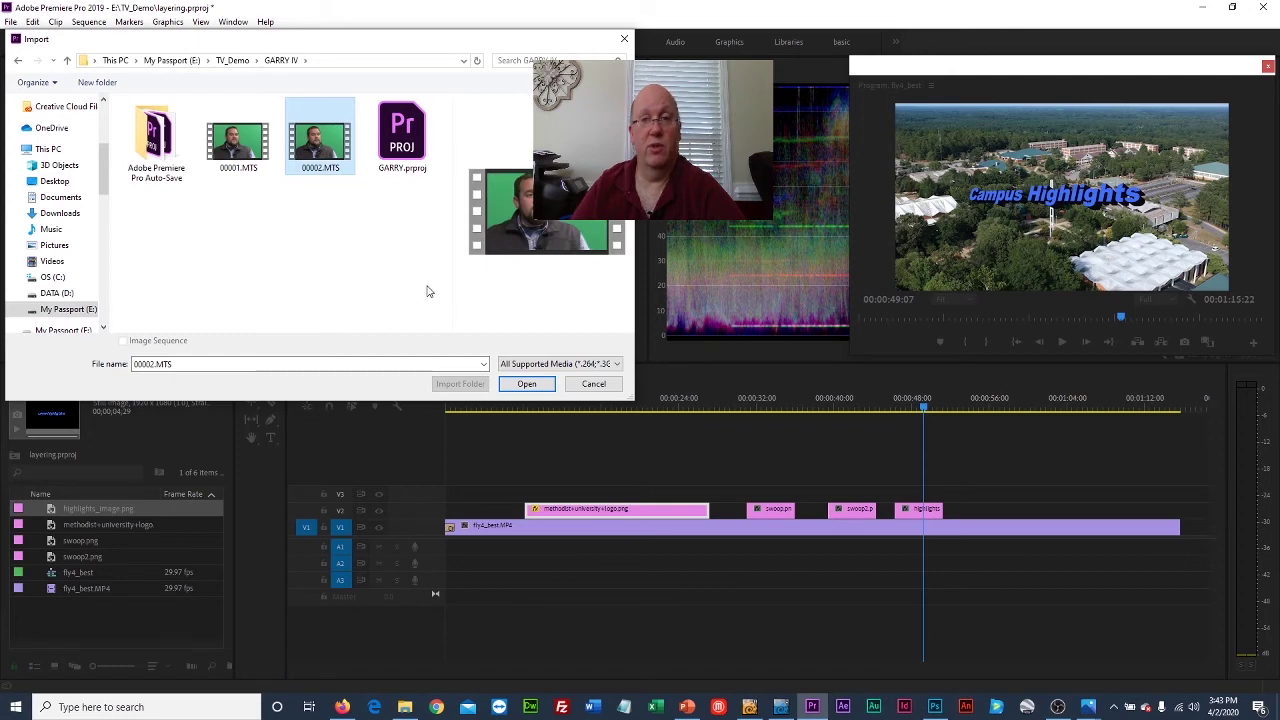
{"action": "left_click", "coordinate": [522, 385]}
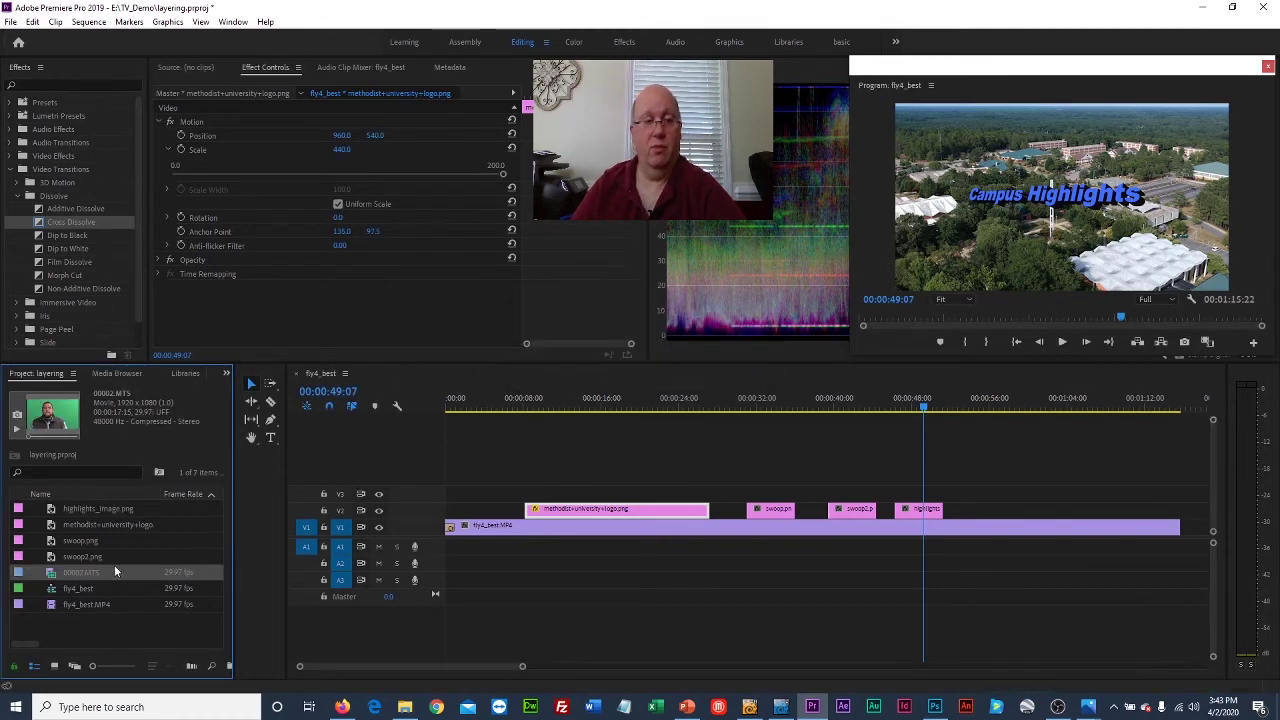
{"action": "left_click_drag", "start_coordinate": [50, 580], "coordinate": [973, 510]}
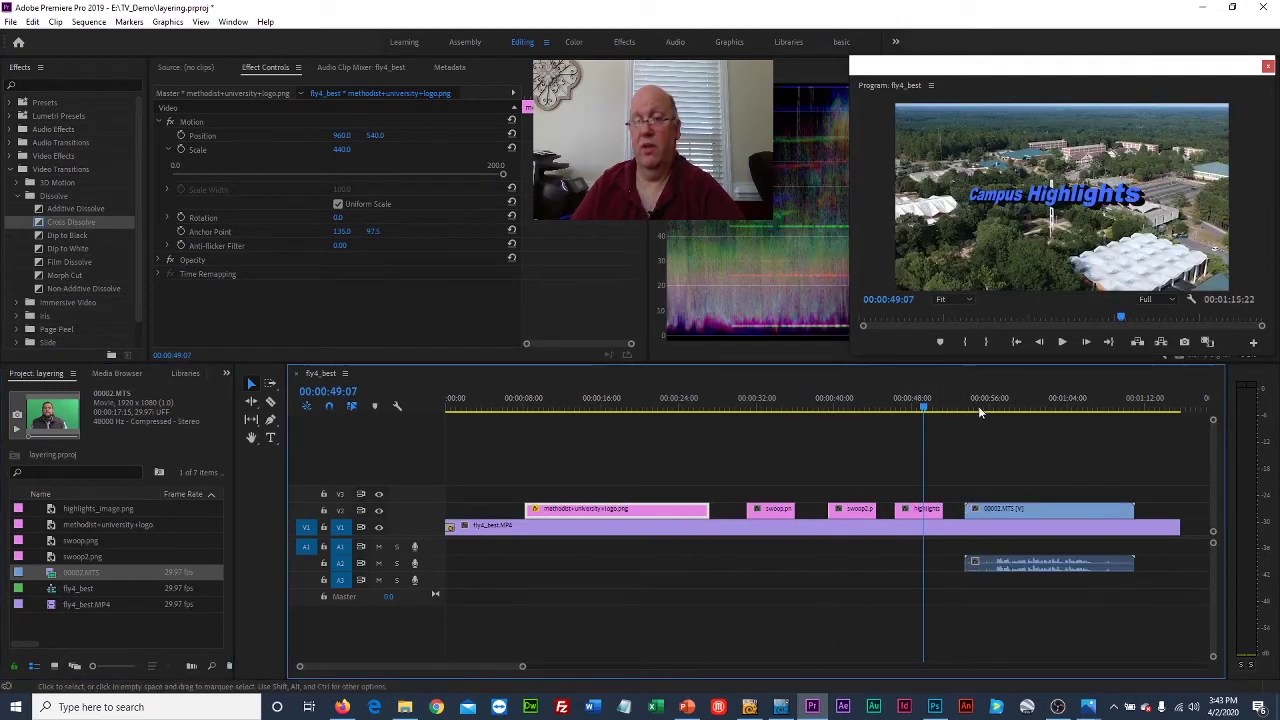
{"action": "left_click", "coordinate": [992, 402]}
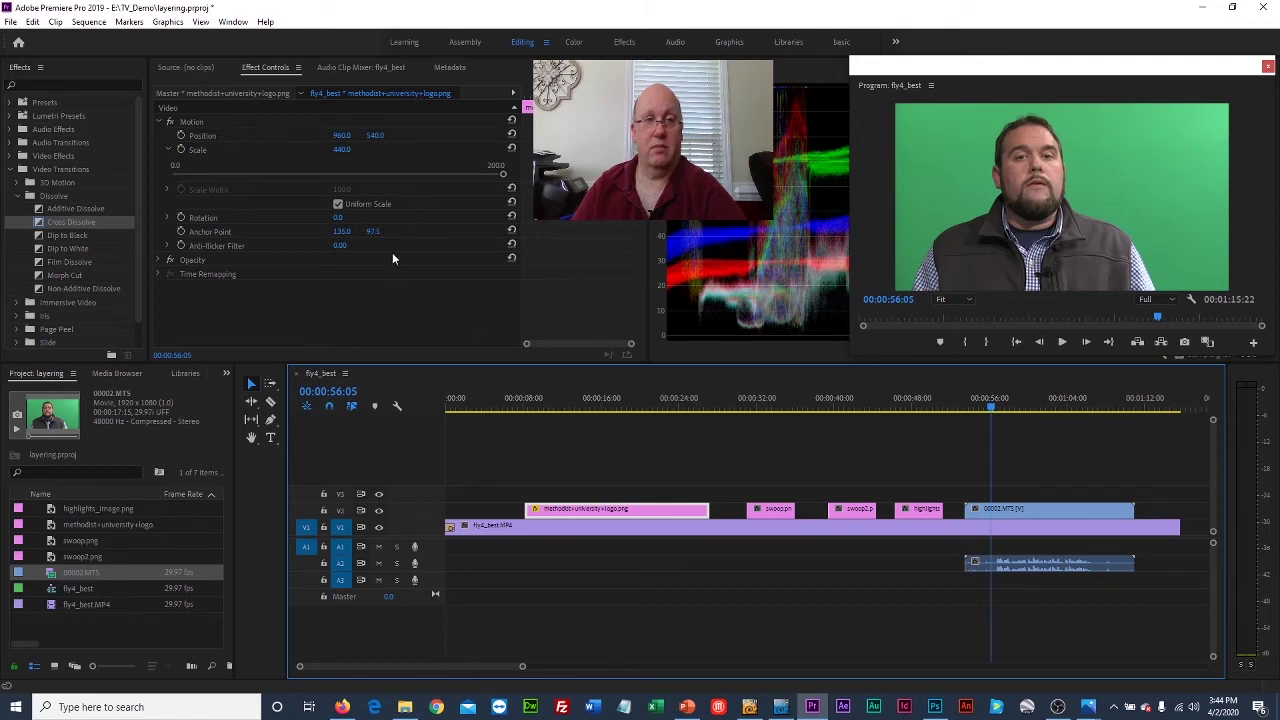
Step: Drag Ultra Key from Video Effects > Keying onto the 00002.MTS clip and select the clip
{"action": "left_click", "coordinate": [14, 170]}
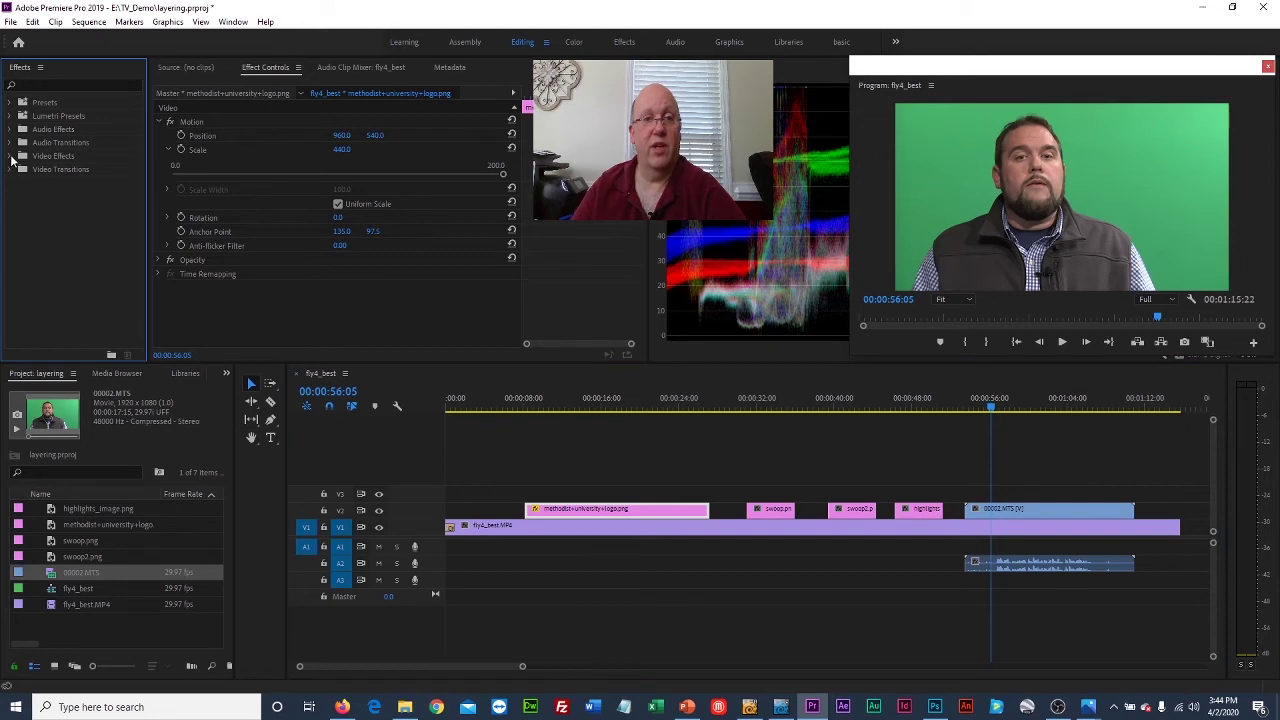
{"action": "left_click", "coordinate": [13, 157]}
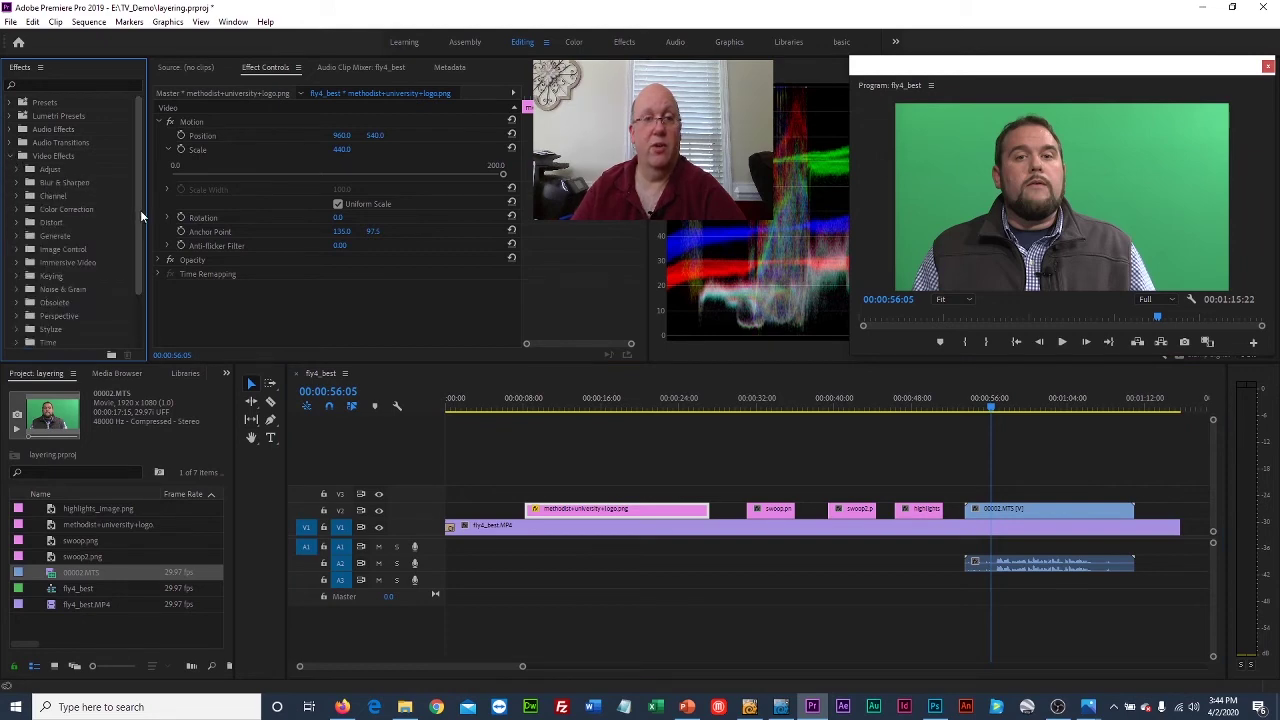
{"action": "scroll", "coordinate": [140, 210], "scroll_direction": "down", "scroll_amount": 3}
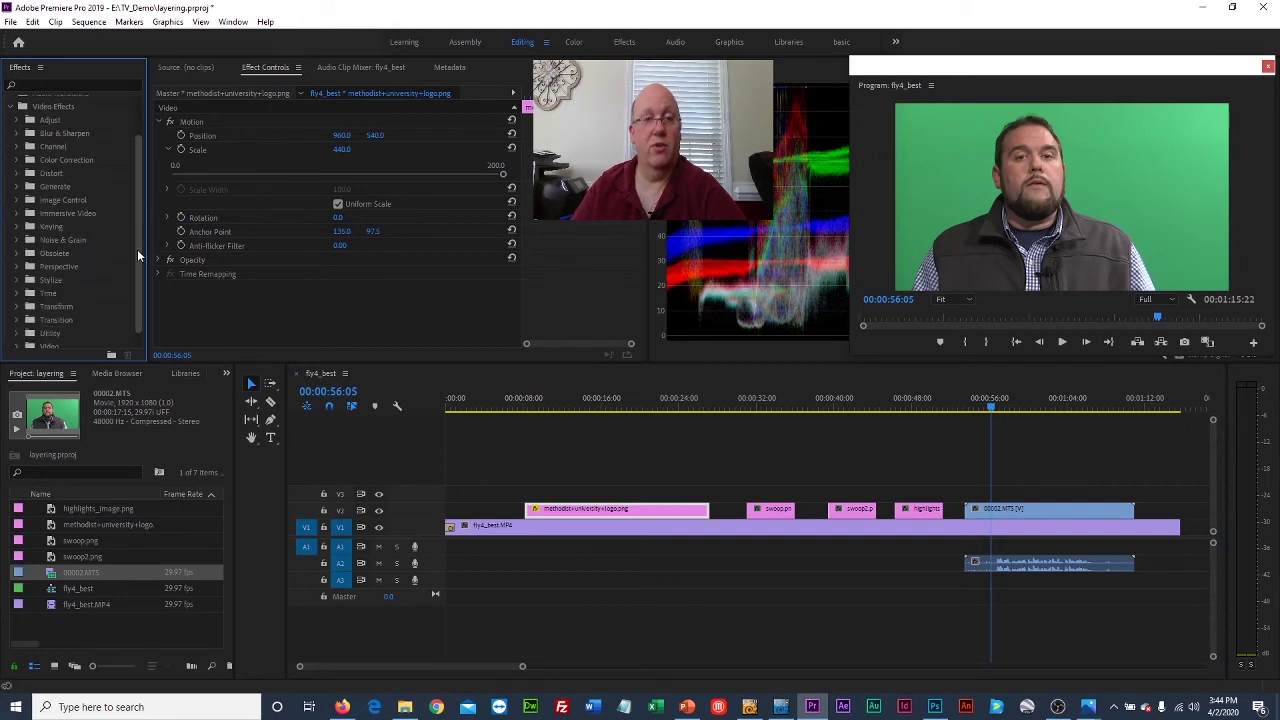
{"action": "left_click", "coordinate": [20, 224]}
{"action": "scroll", "coordinate": [138, 220], "scroll_direction": "down", "scroll_amount": 2}
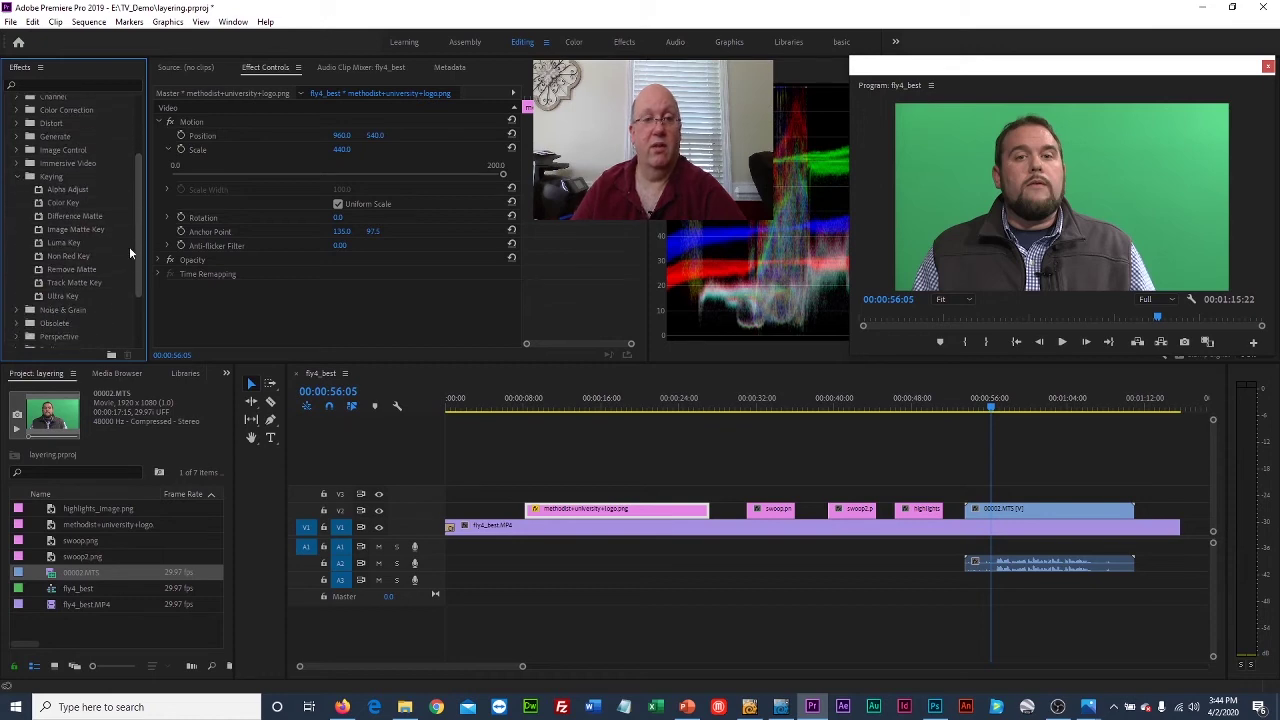
{"action": "scroll", "coordinate": [128, 258], "scroll_direction": "down", "scroll_amount": 1}
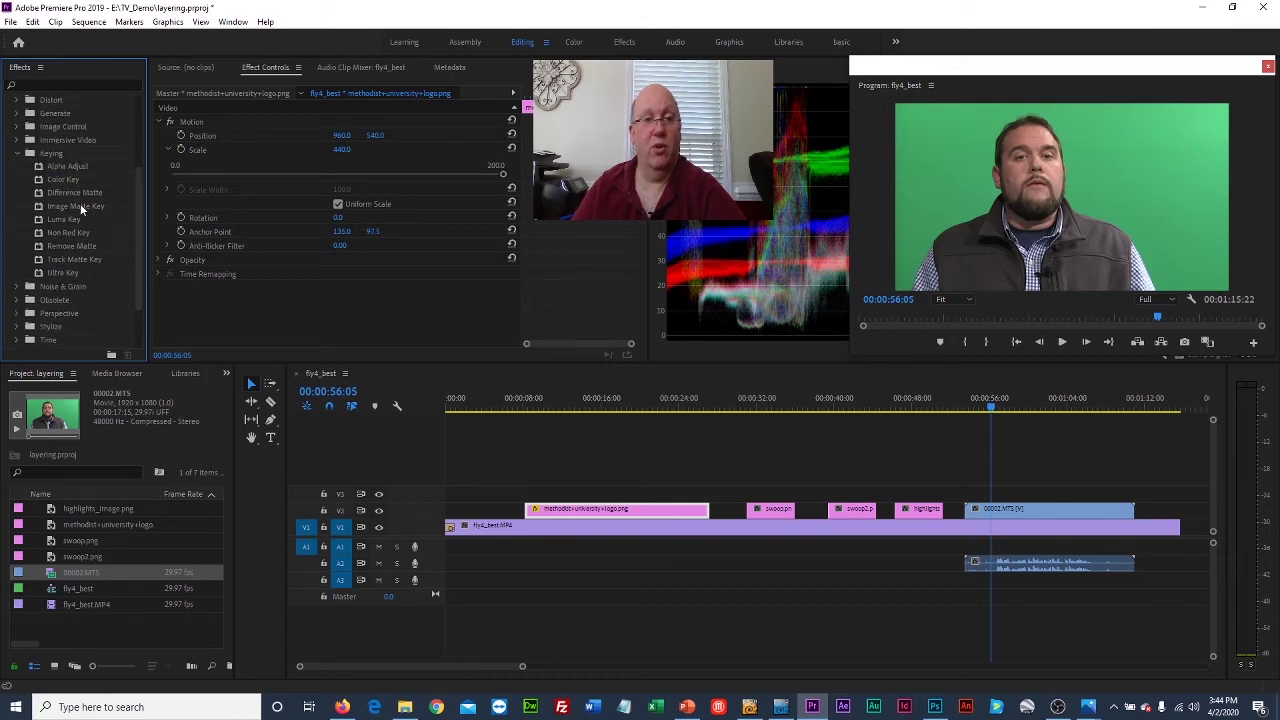
{"action": "left_click", "coordinate": [65, 272]}
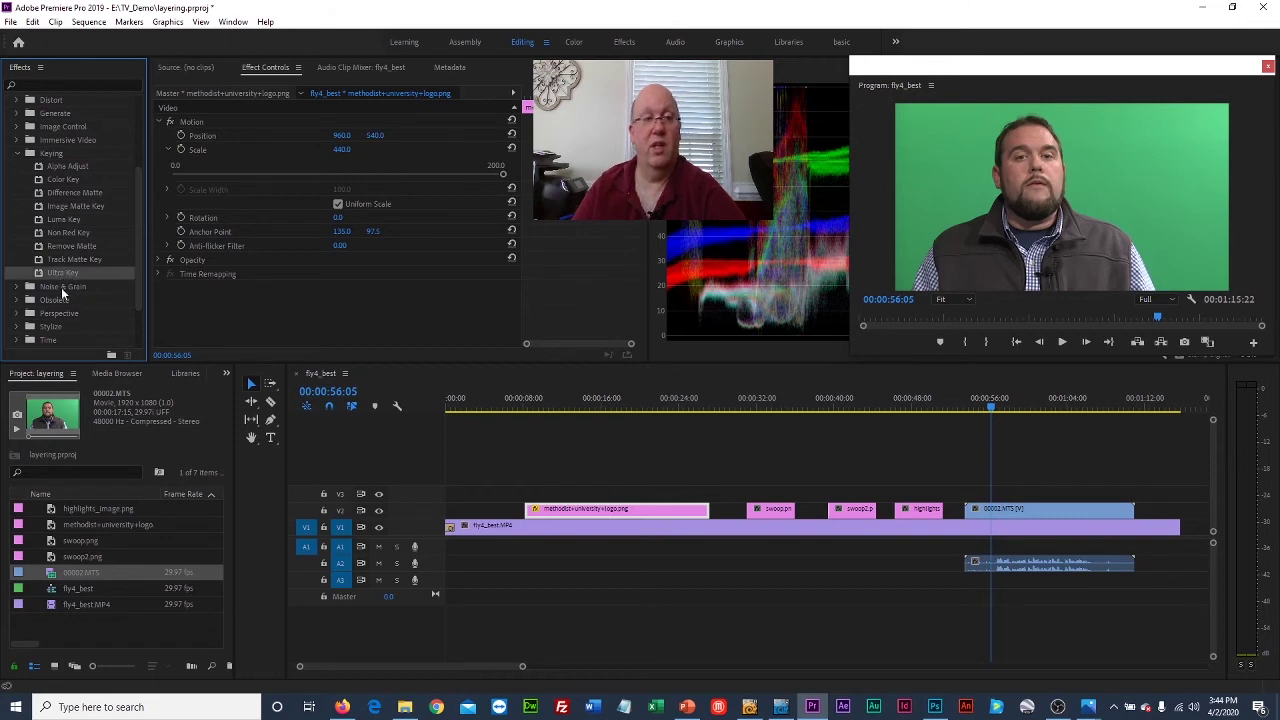
{"action": "left_click_drag", "start_coordinate": [55, 278], "coordinate": [980, 514]}
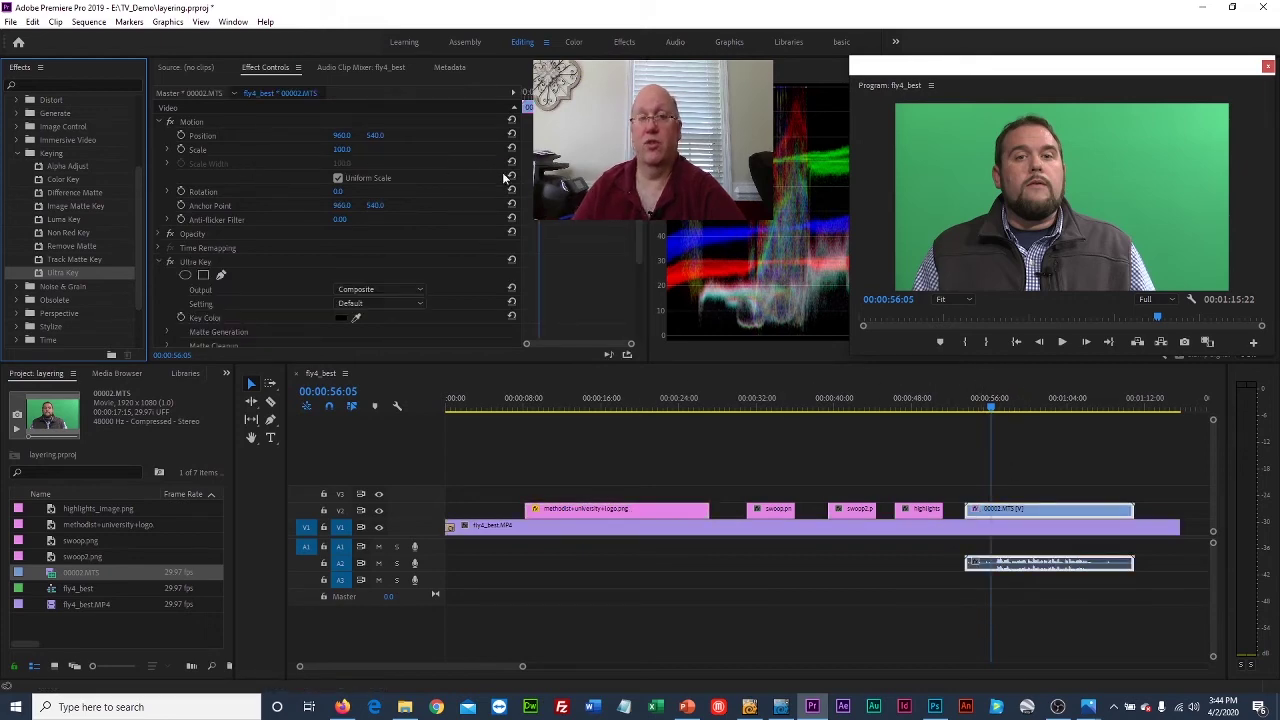
{"action": "left_click", "coordinate": [1038, 494]}
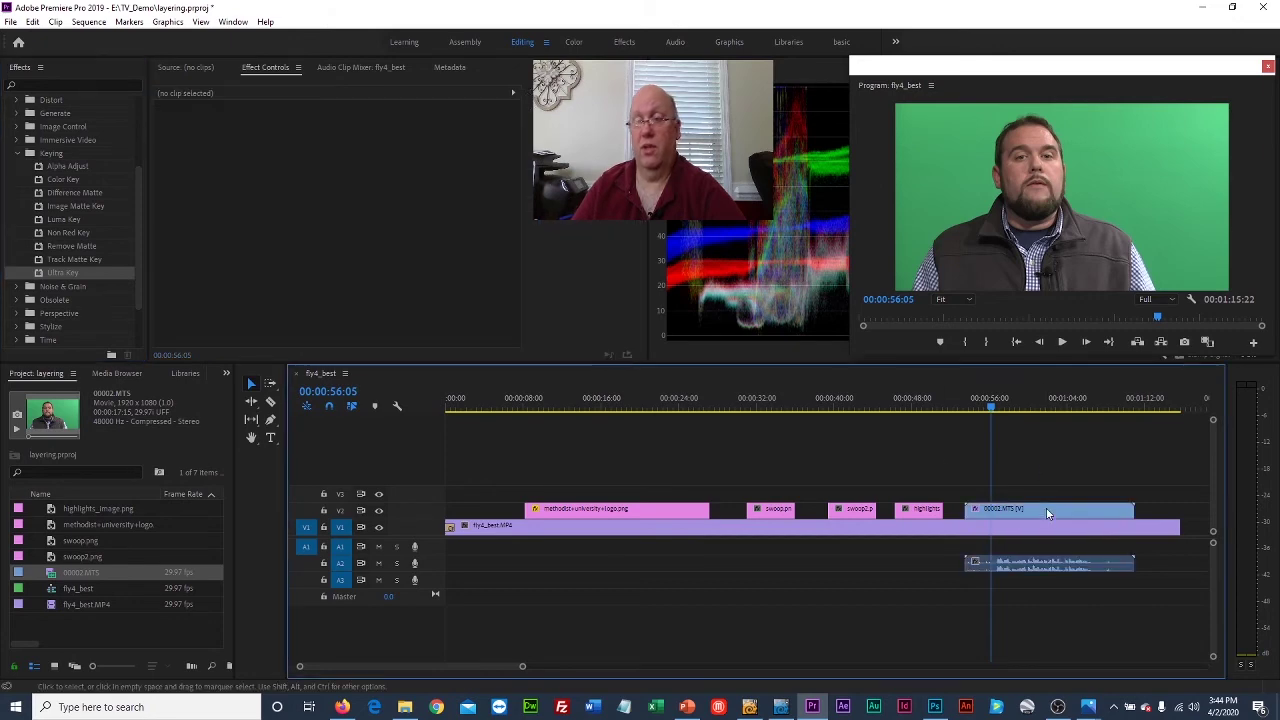
{"action": "left_click", "coordinate": [1032, 508]}
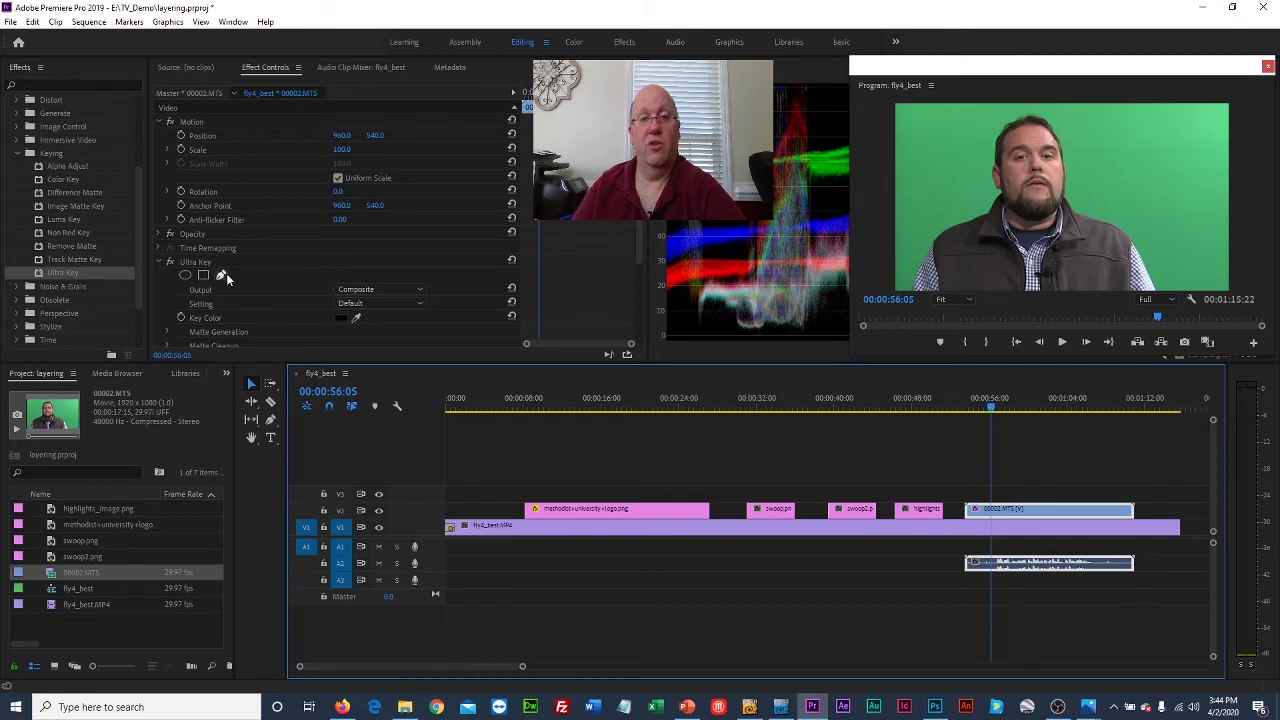
{"action": "left_click", "coordinate": [356, 318]}
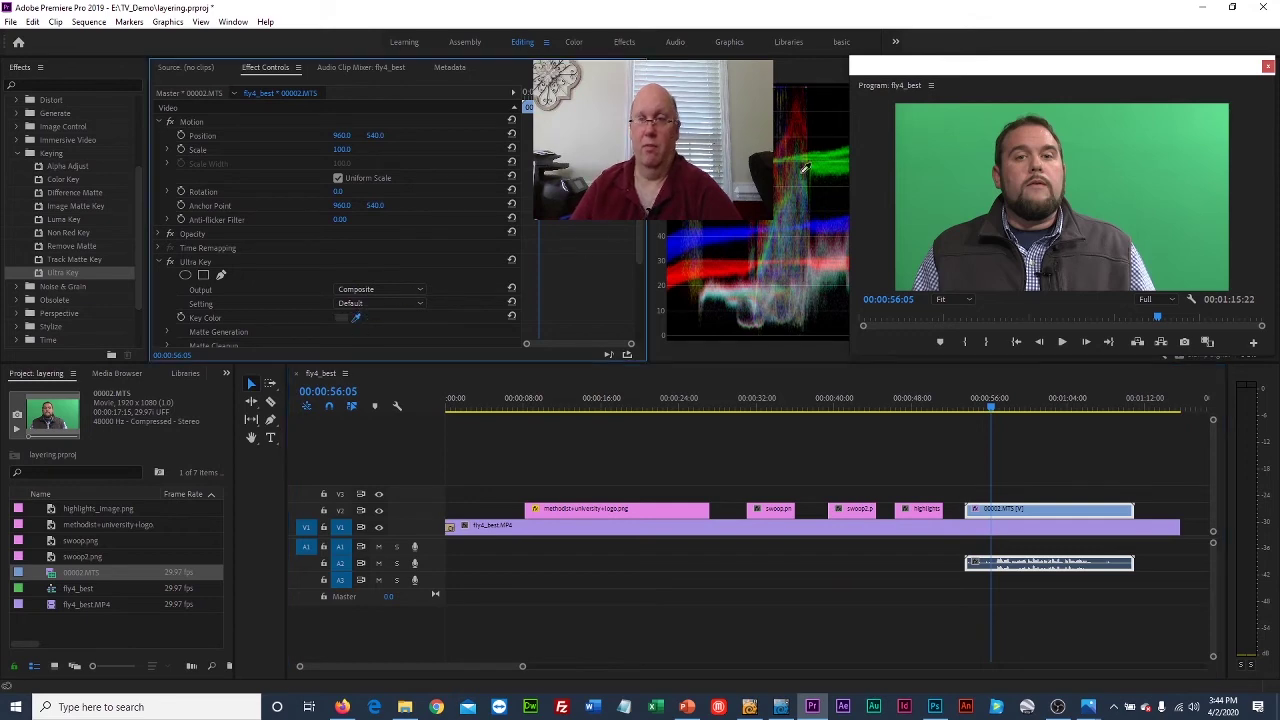
{"action": "left_click", "coordinate": [891, 150]}
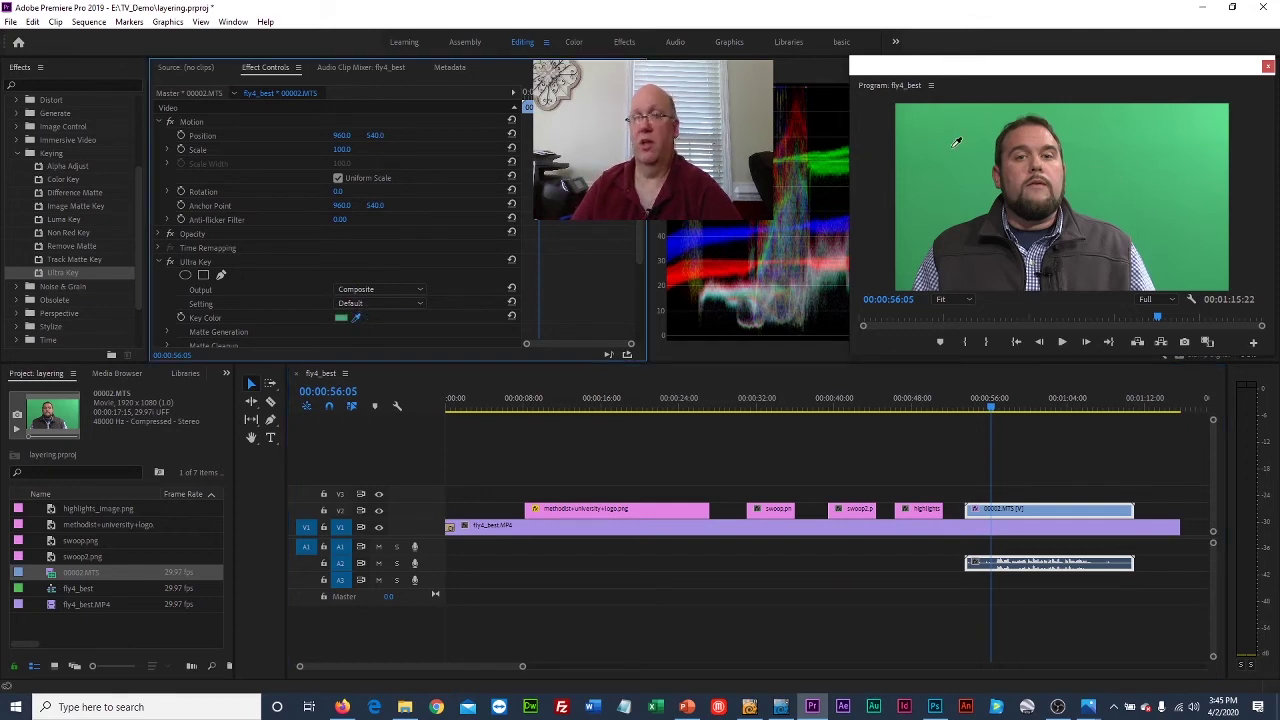
{"action": "left_click", "coordinate": [954, 146]}
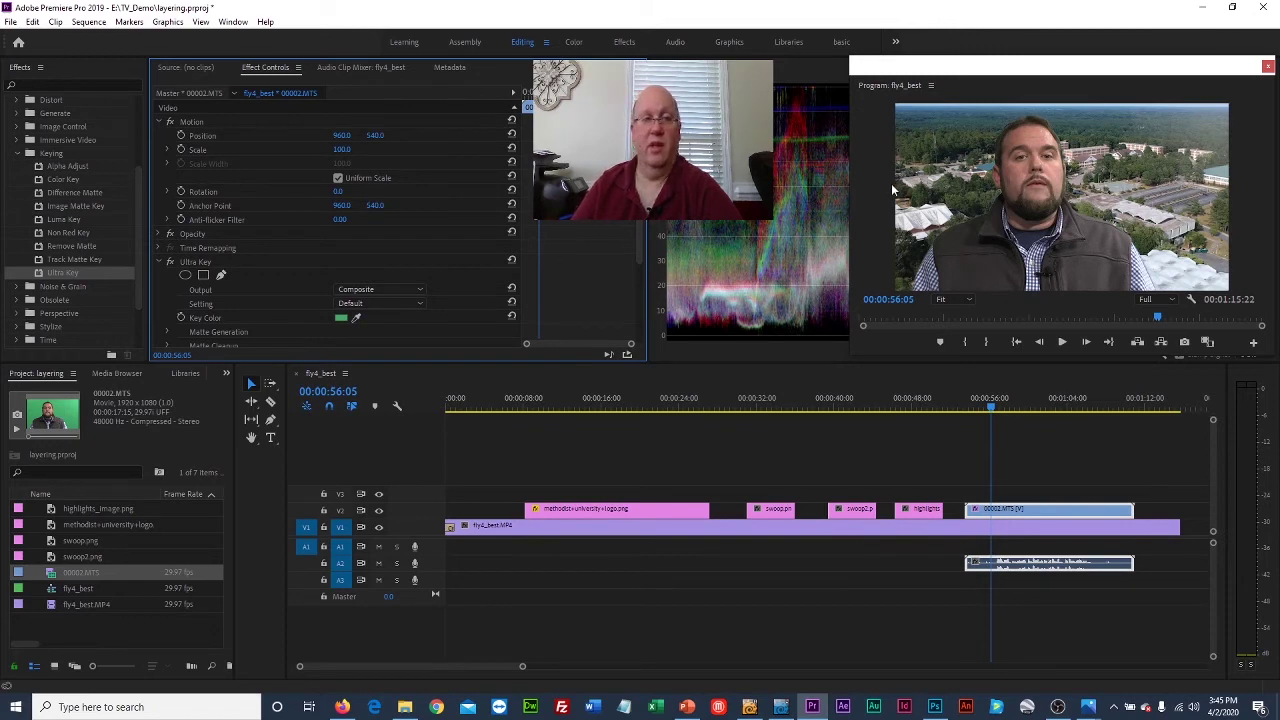
{"action": "left_click", "coordinate": [416, 302]}
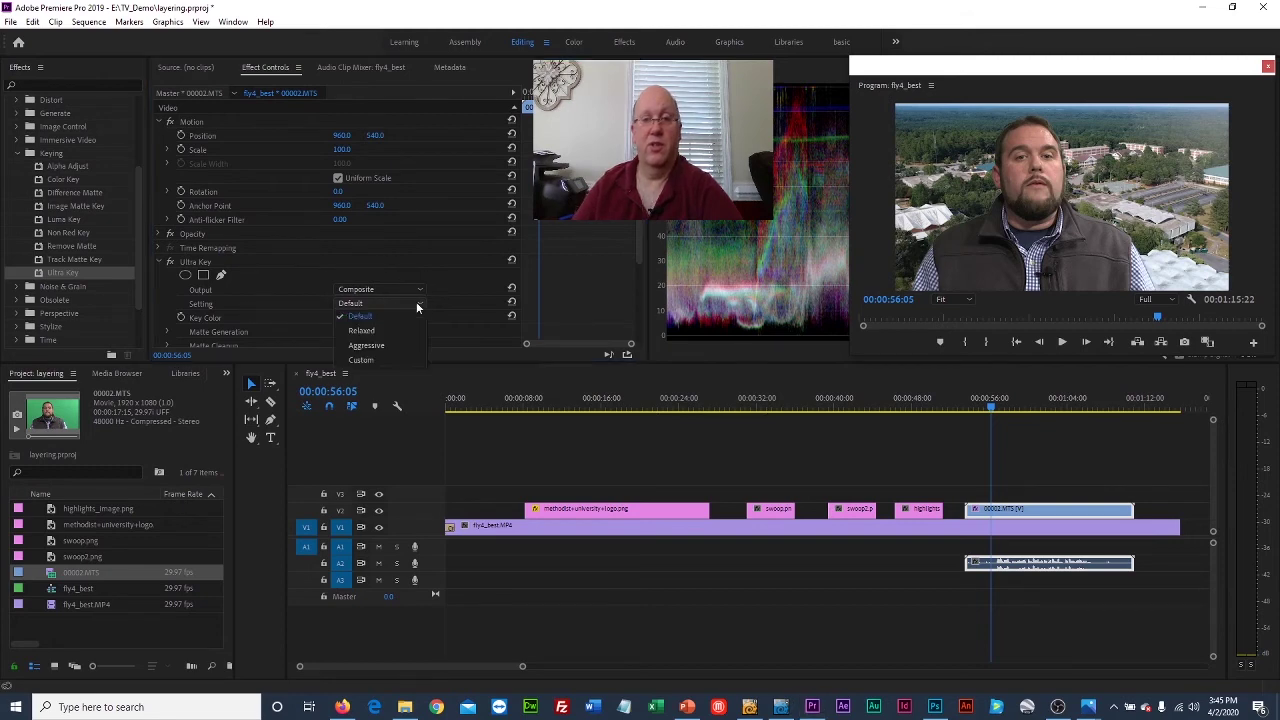
{"action": "left_click", "coordinate": [412, 346]}
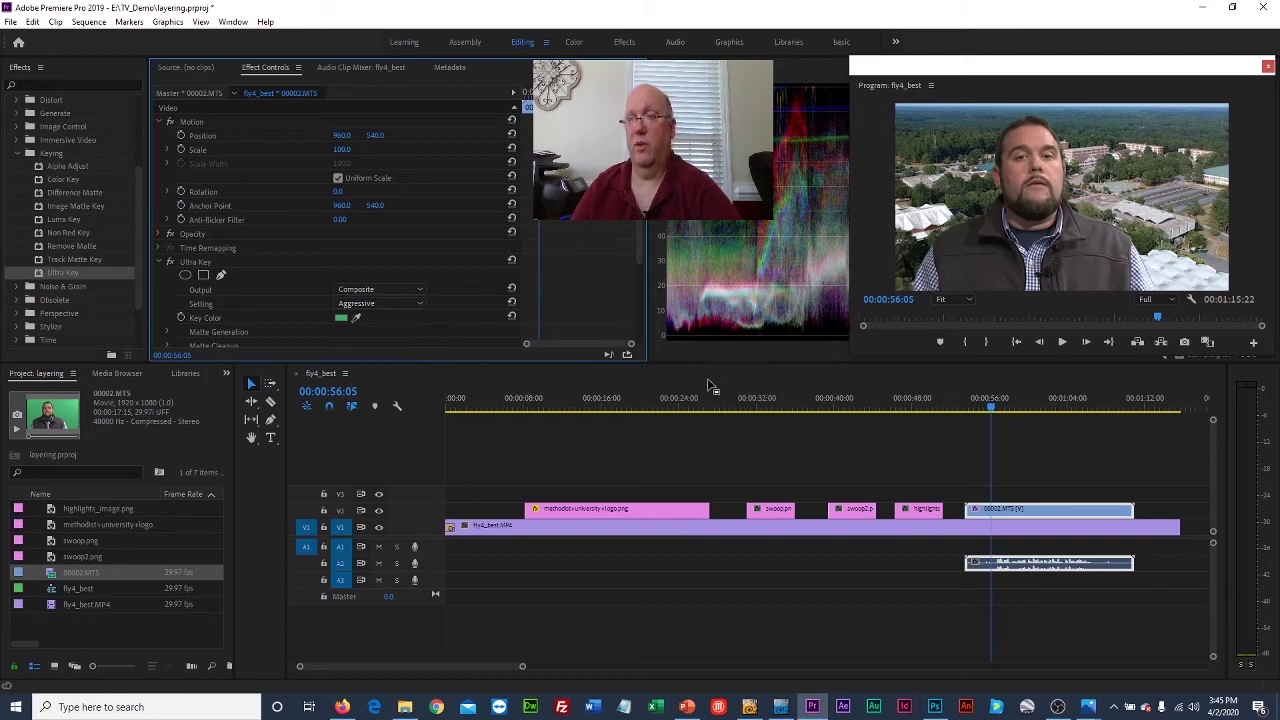
{"action": "left_click", "coordinate": [990, 409]}
{"action": "left_click_drag", "start_coordinate": [989, 408], "coordinate": [958, 410]}
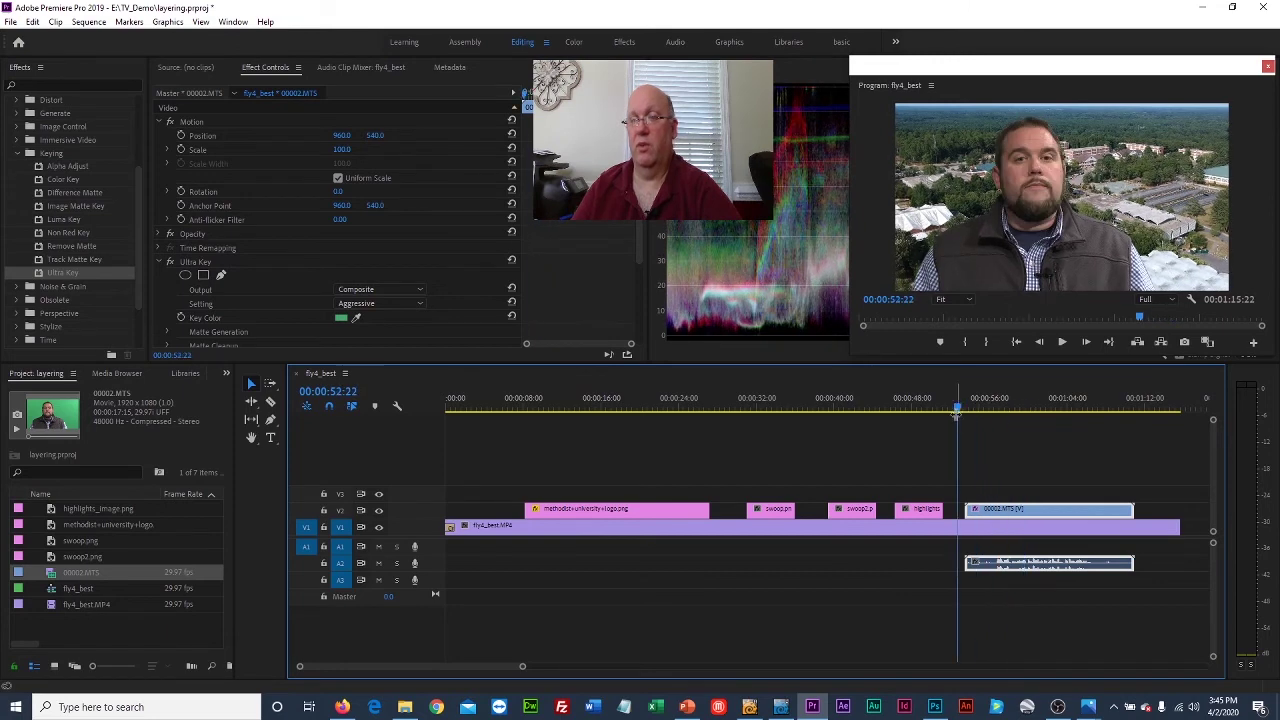
{"action": "left_click", "coordinate": [1062, 342]}
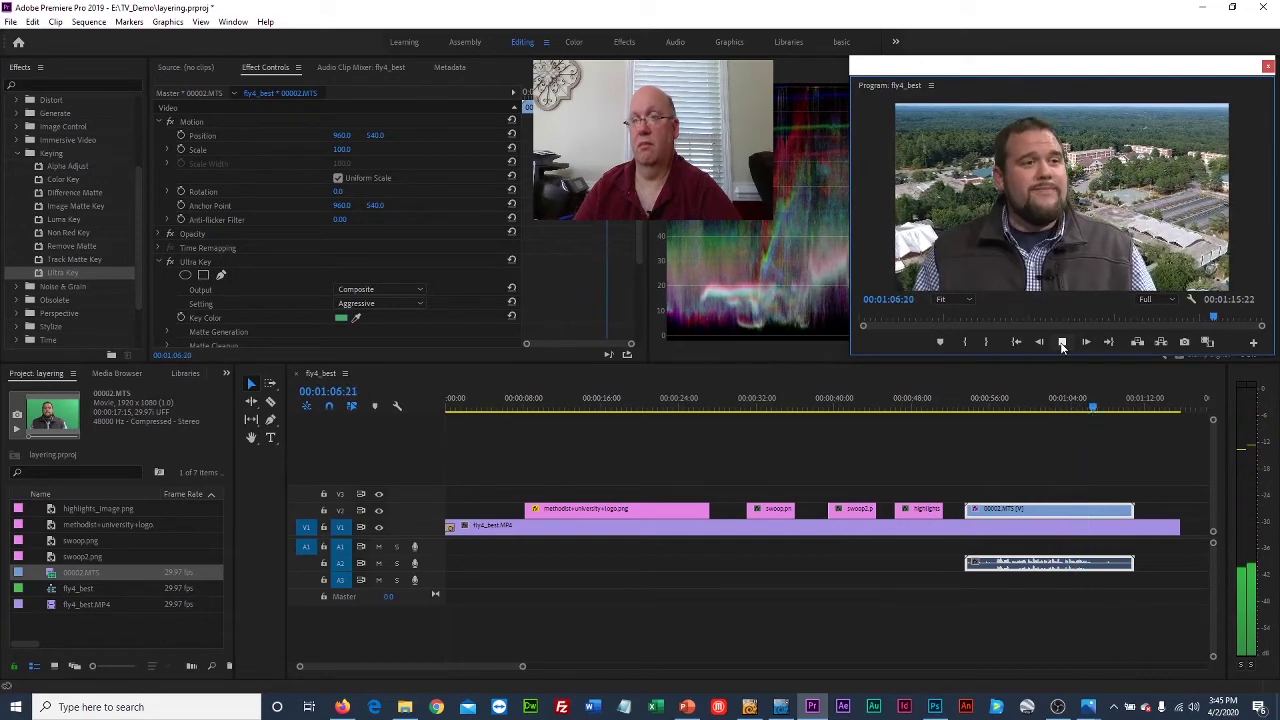
{"action": "left_click", "coordinate": [1062, 342]}
Step: Trim both the end and the start of the 00002.MTS presenter clip, previewing the result
{"action": "left_click_drag", "start_coordinate": [1133, 563], "coordinate": [1094, 563]}
{"action": "left_click", "coordinate": [975, 405]}
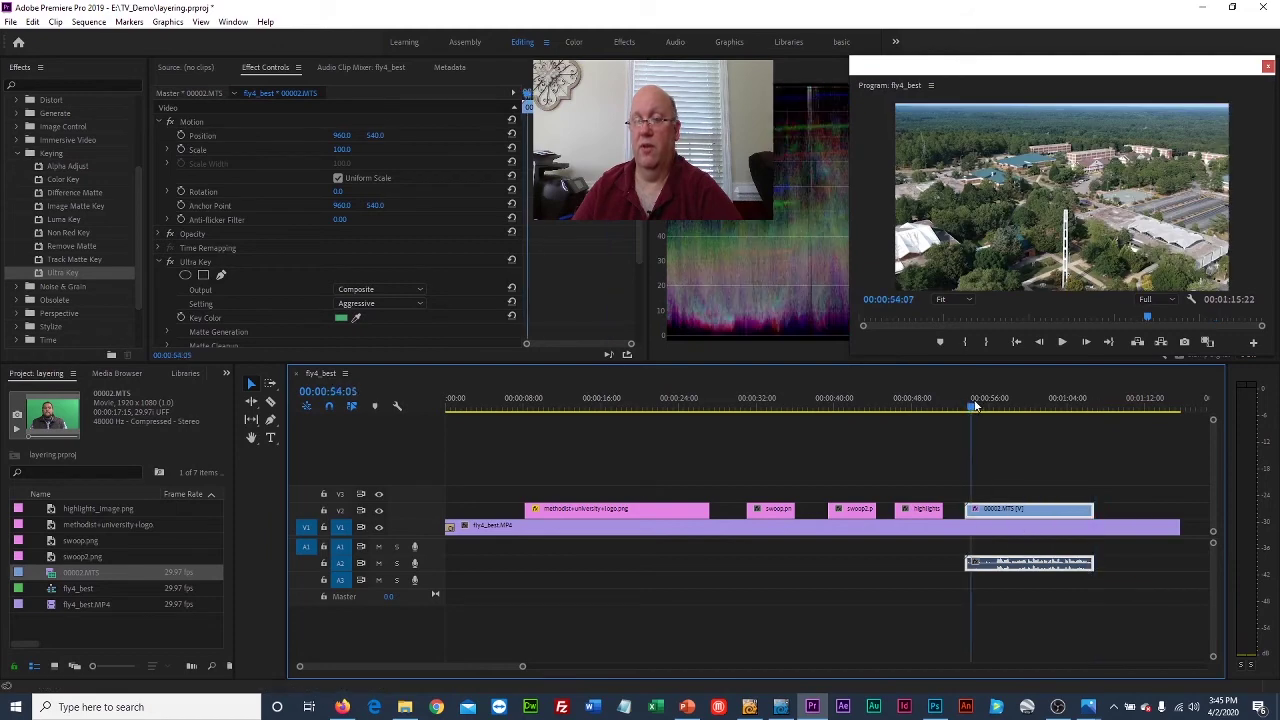
{"action": "key", "text": "space"}
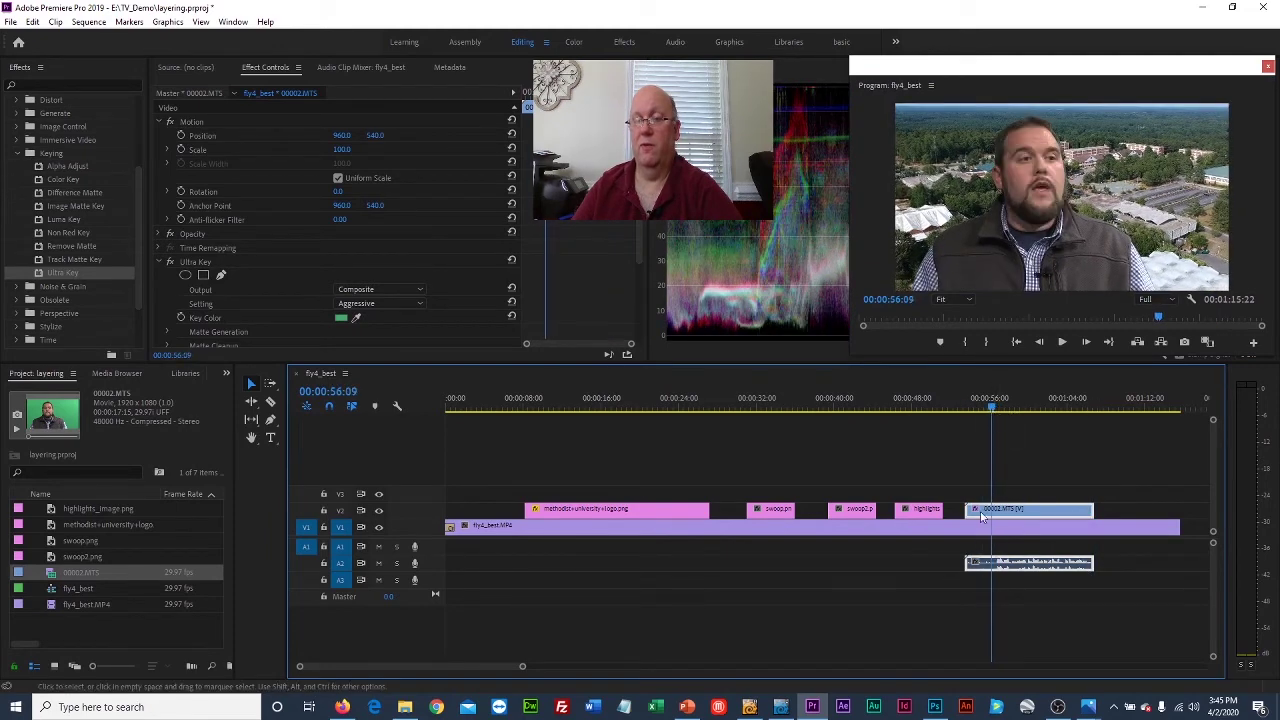
{"action": "left_click_drag", "start_coordinate": [966, 563], "coordinate": [993, 567]}
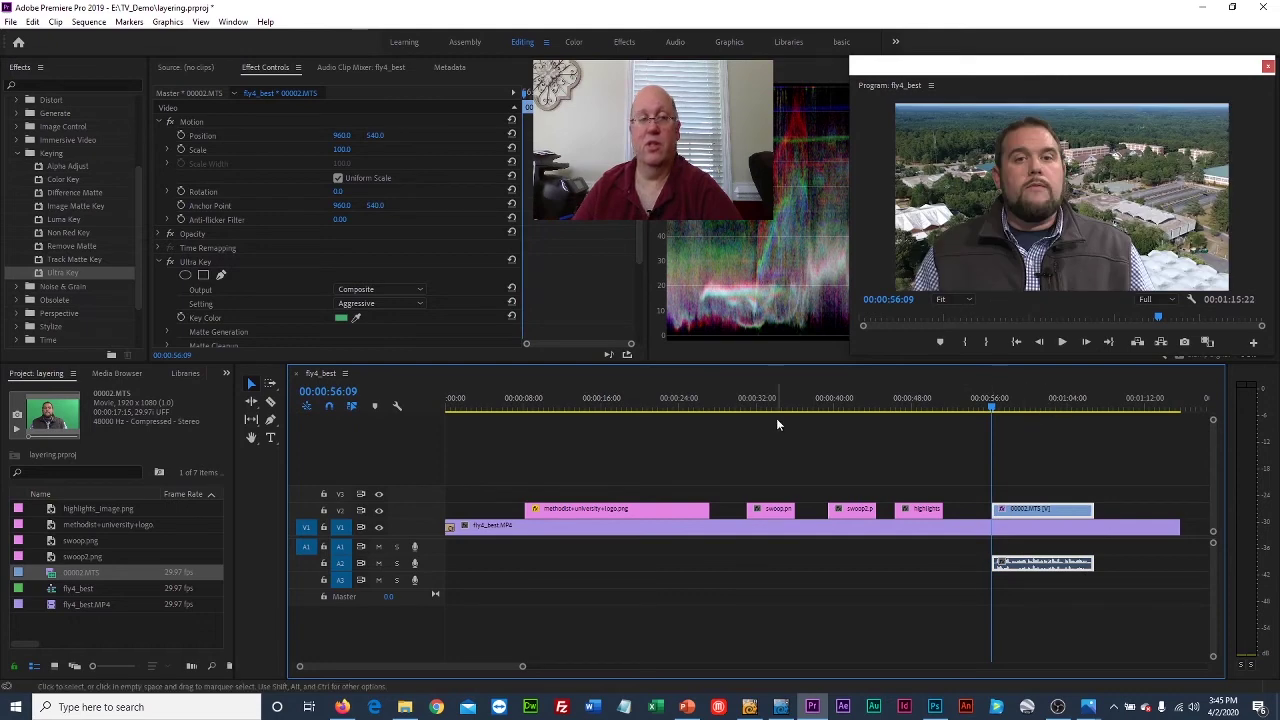
Step: Add a Cross Dissolve from Video Transitions > Dissolve to the presenter clip's end and preview it
{"action": "left_click", "coordinate": [17, 155]}
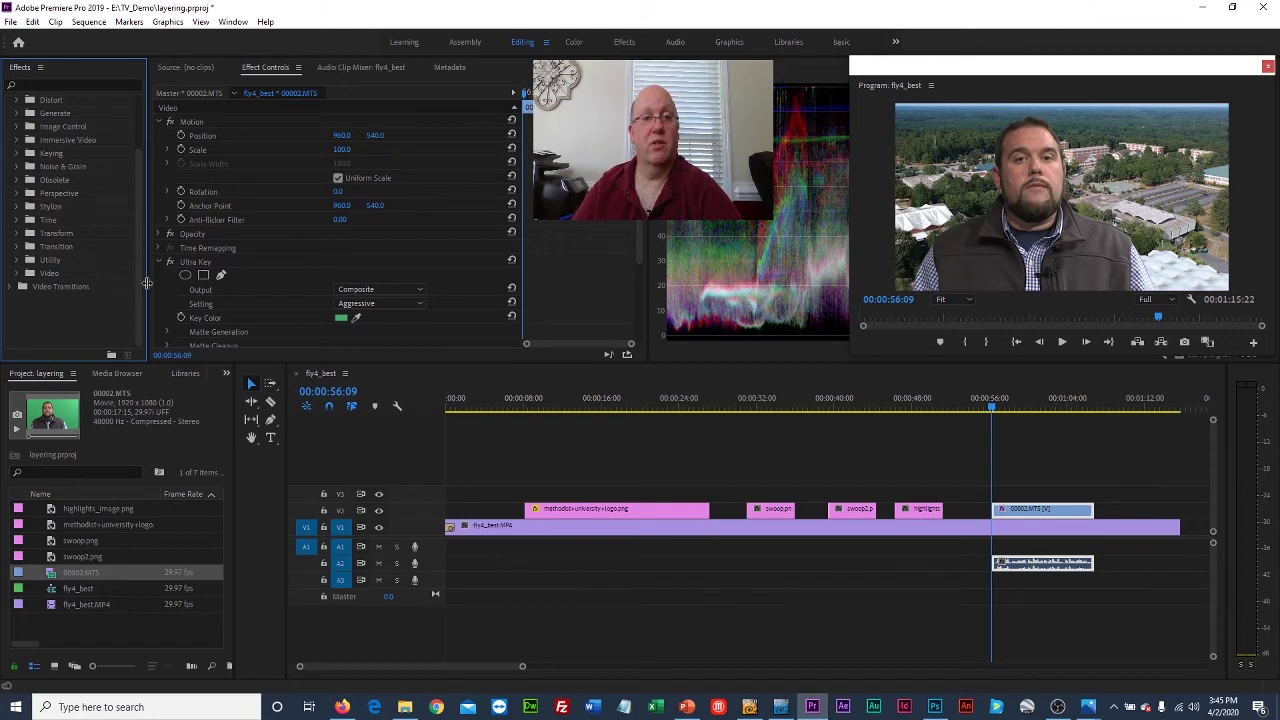
{"action": "left_click_drag", "start_coordinate": [143, 263], "coordinate": [138, 209]}
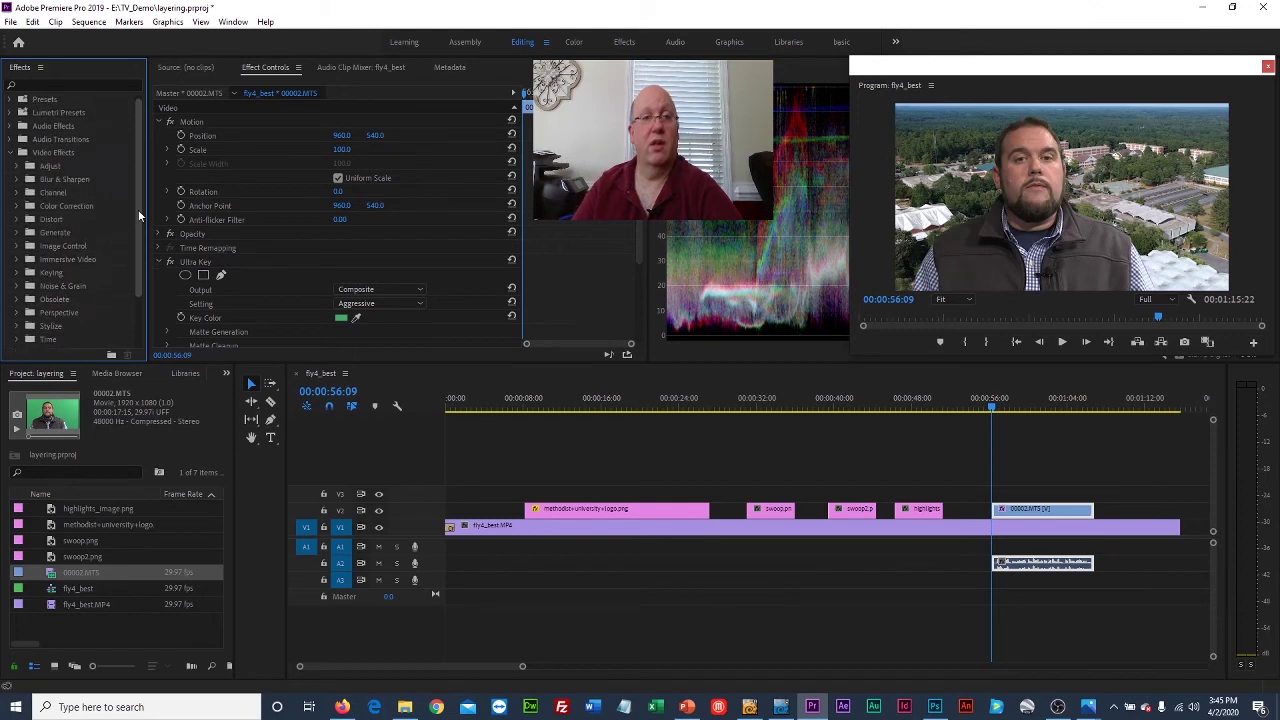
{"action": "left_click", "coordinate": [10, 153]}
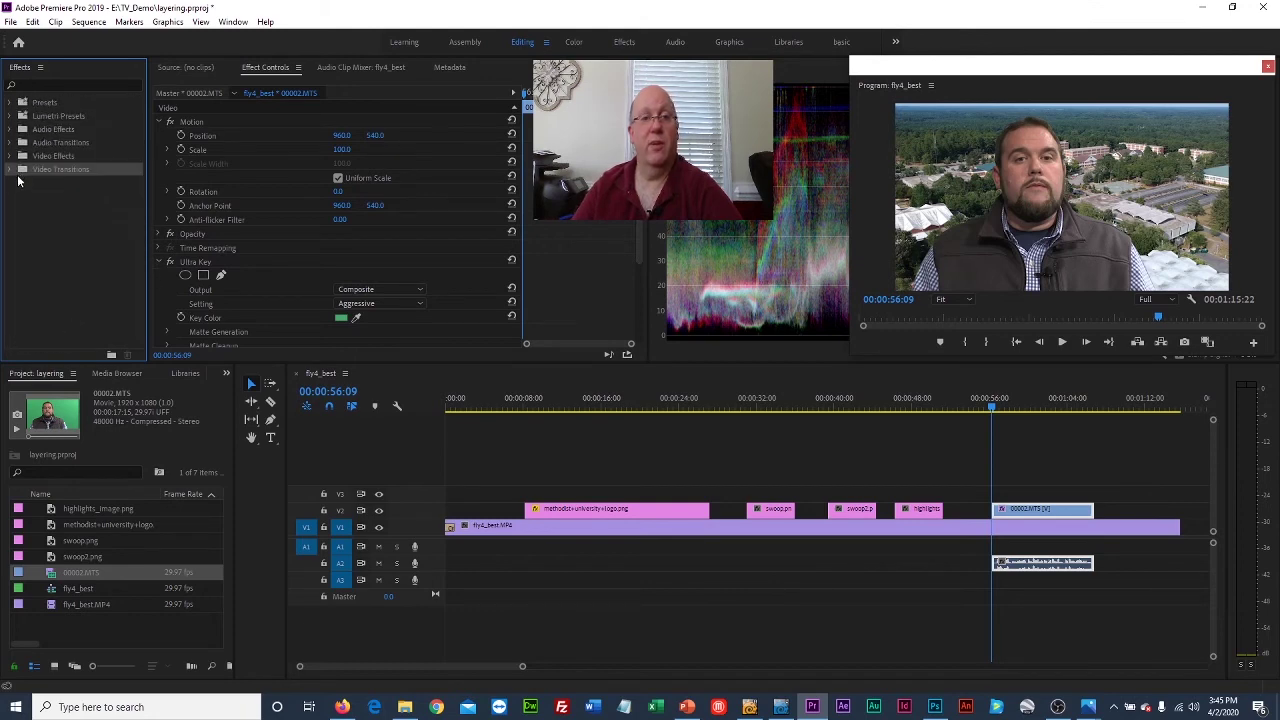
{"action": "left_click", "coordinate": [13, 170]}
{"action": "left_click", "coordinate": [18, 195]}
{"action": "left_click_drag", "start_coordinate": [60, 222], "coordinate": [995, 510]}
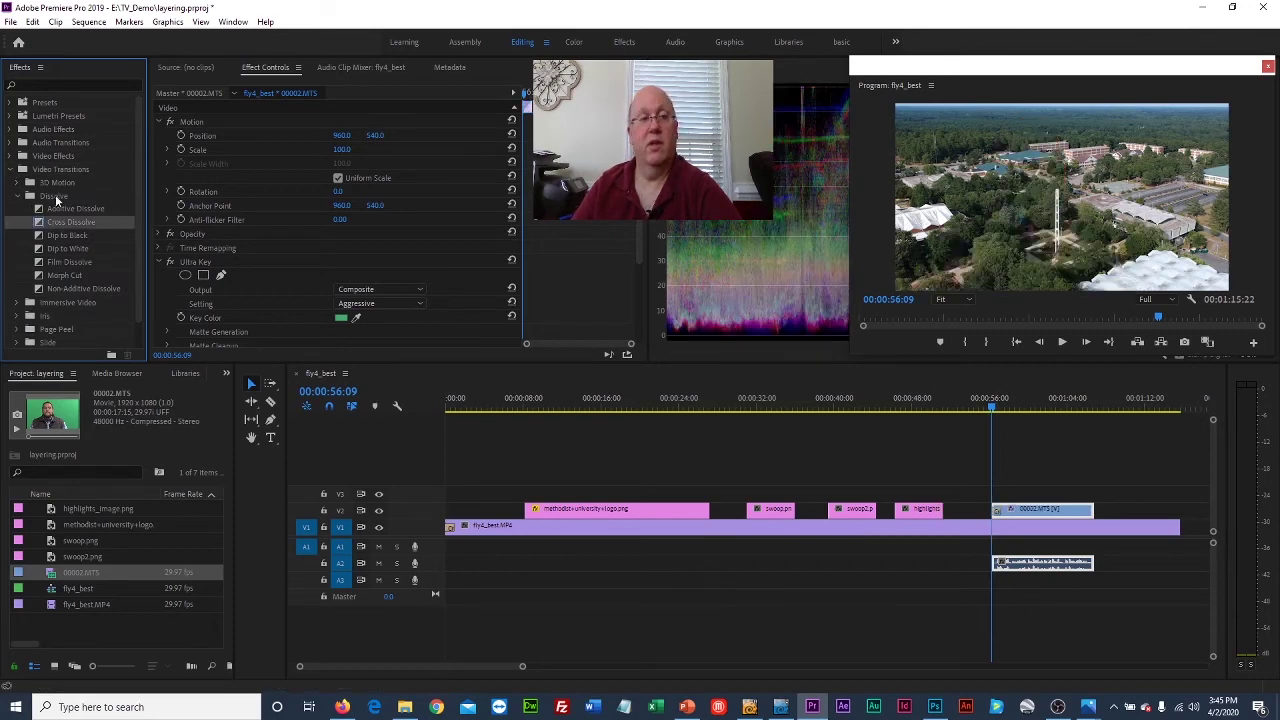
{"action": "left_click_drag", "start_coordinate": [584, 343], "coordinate": [1047, 466]}
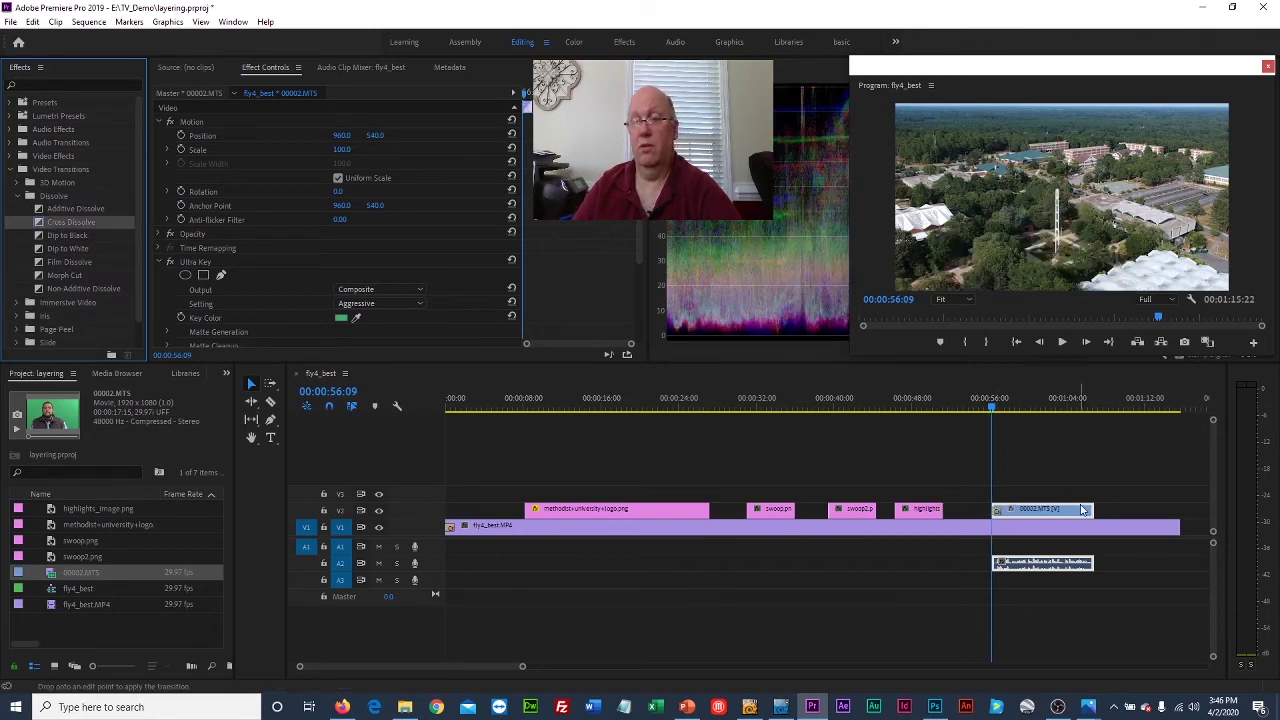
{"action": "left_click_drag", "start_coordinate": [1081, 510], "coordinate": [1088, 510]}
{"action": "left_click", "coordinate": [970, 404]}
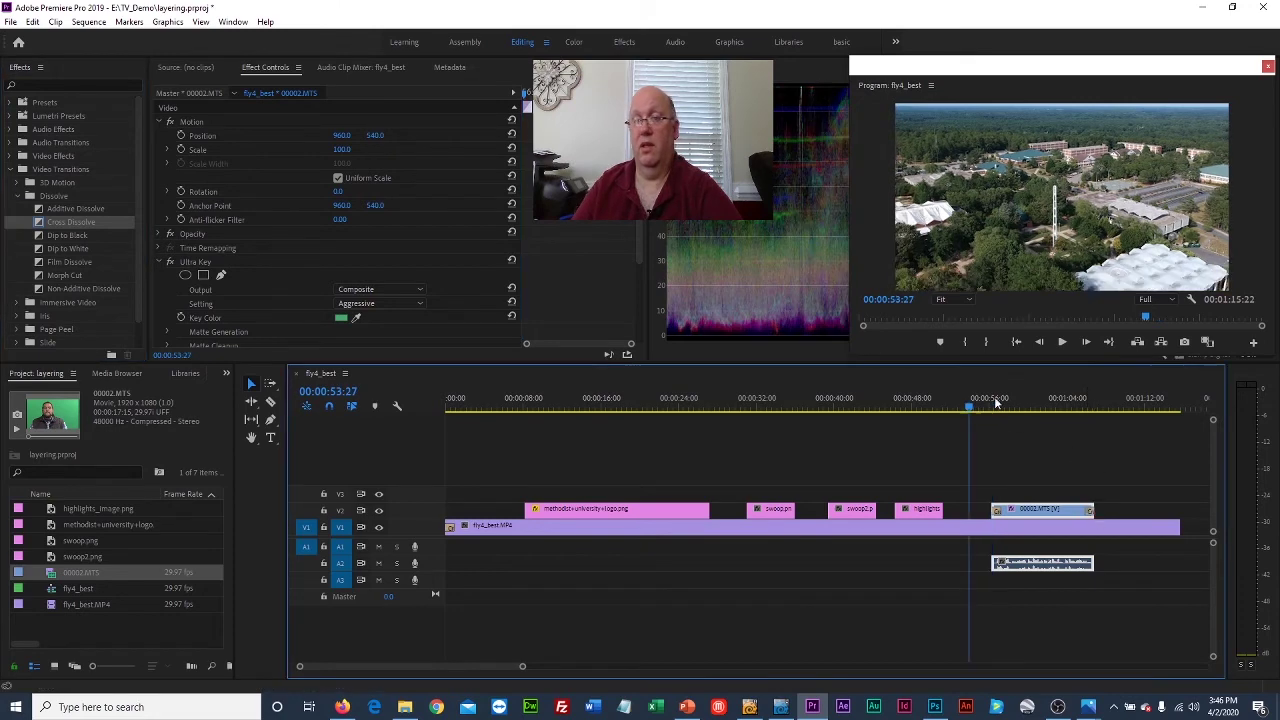
{"action": "left_click", "coordinate": [1062, 342]}
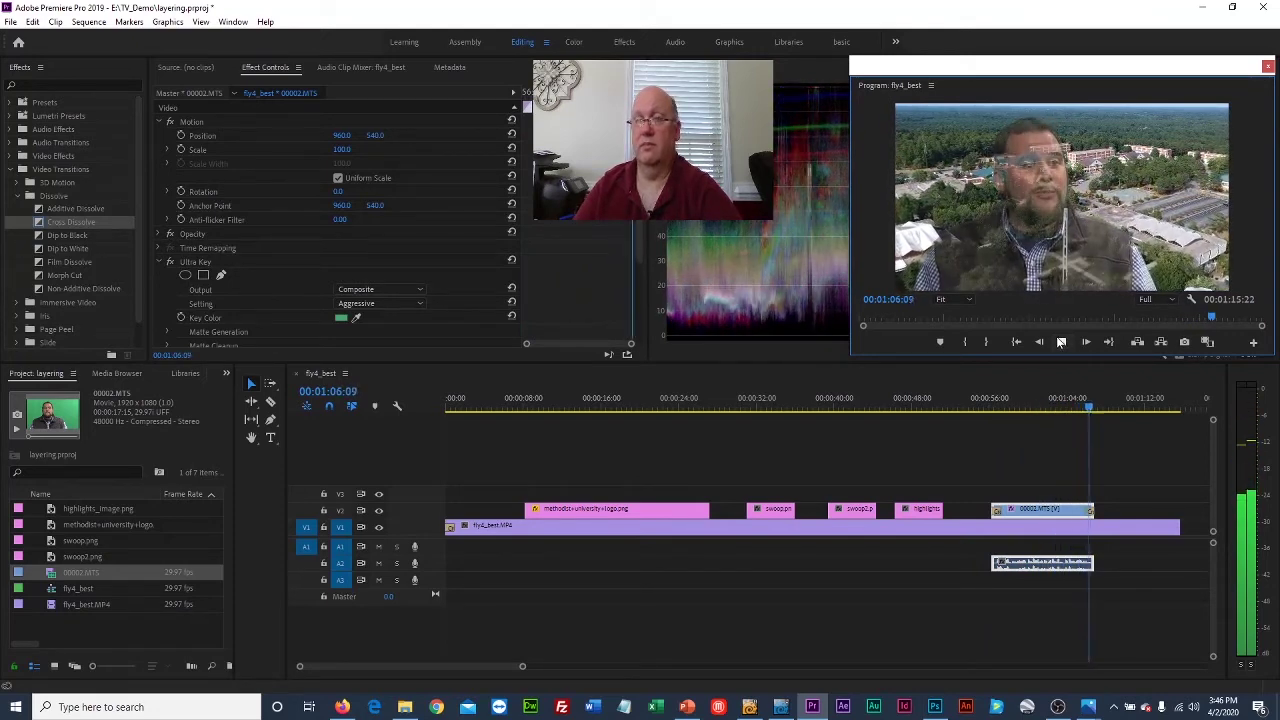
{"action": "left_click", "coordinate": [1061, 341]}
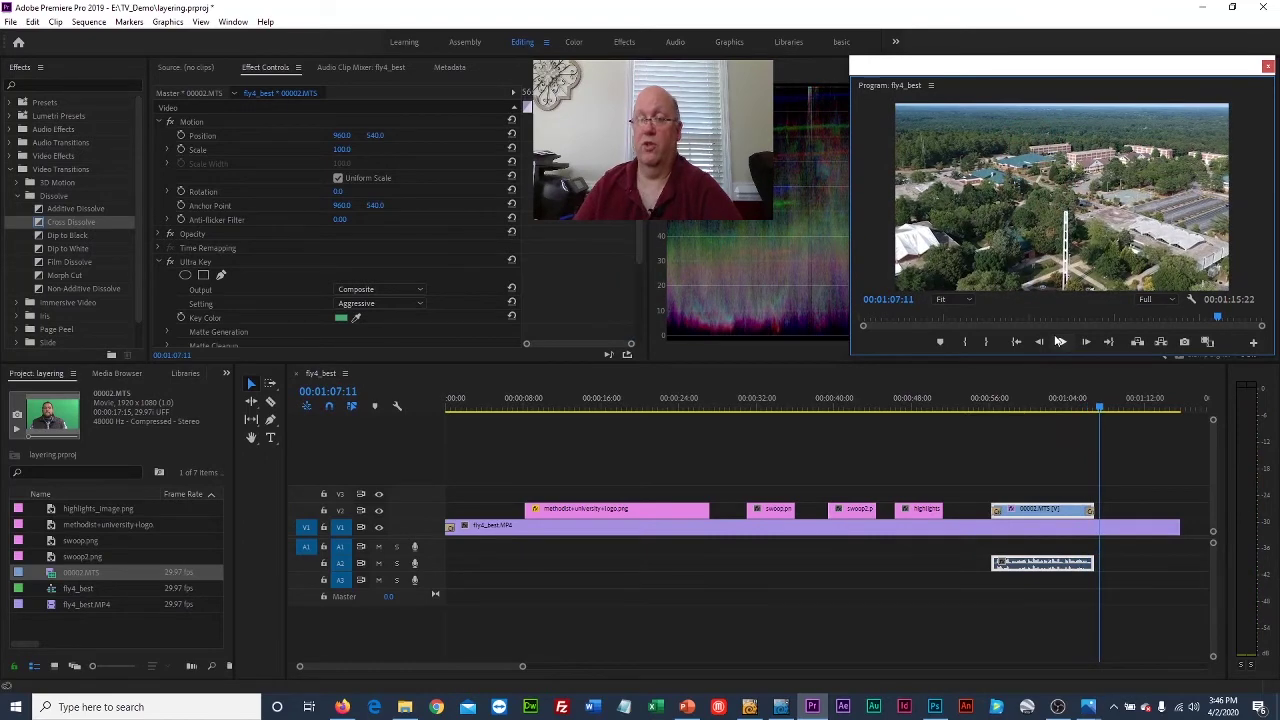
{"action": "left_click", "coordinate": [1021, 392]}
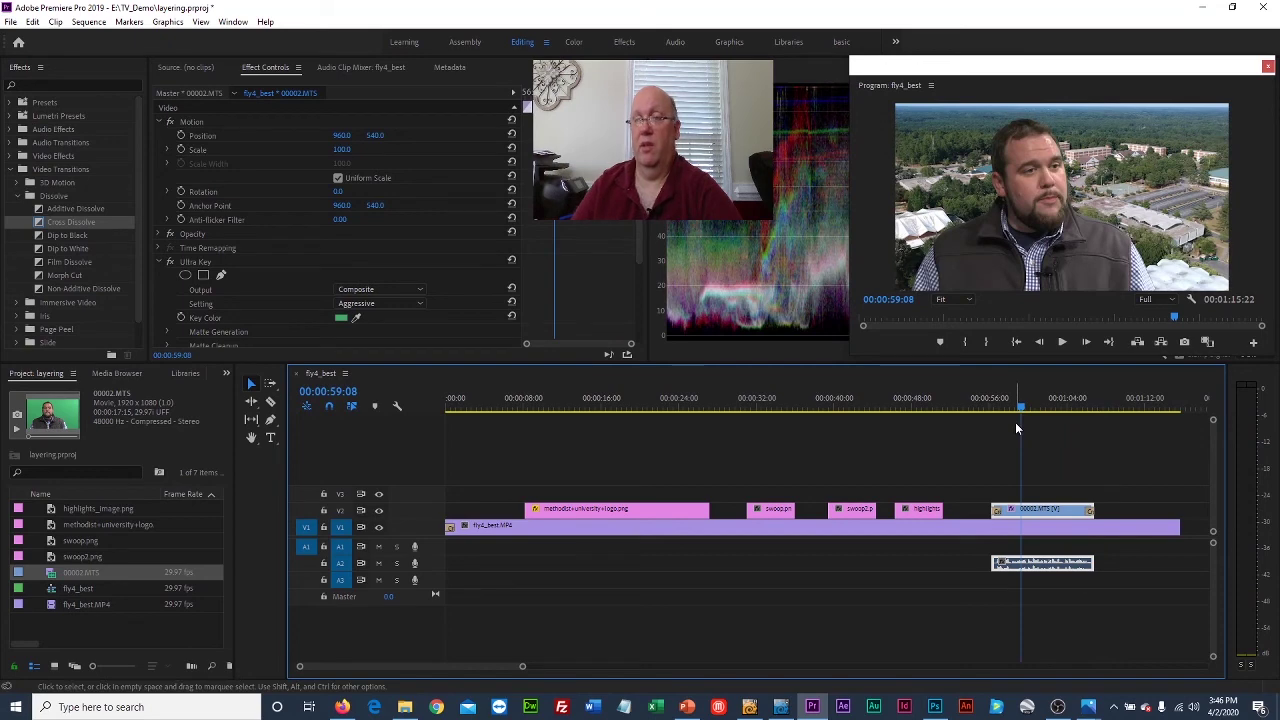
{"action": "left_click", "coordinate": [1026, 409]}
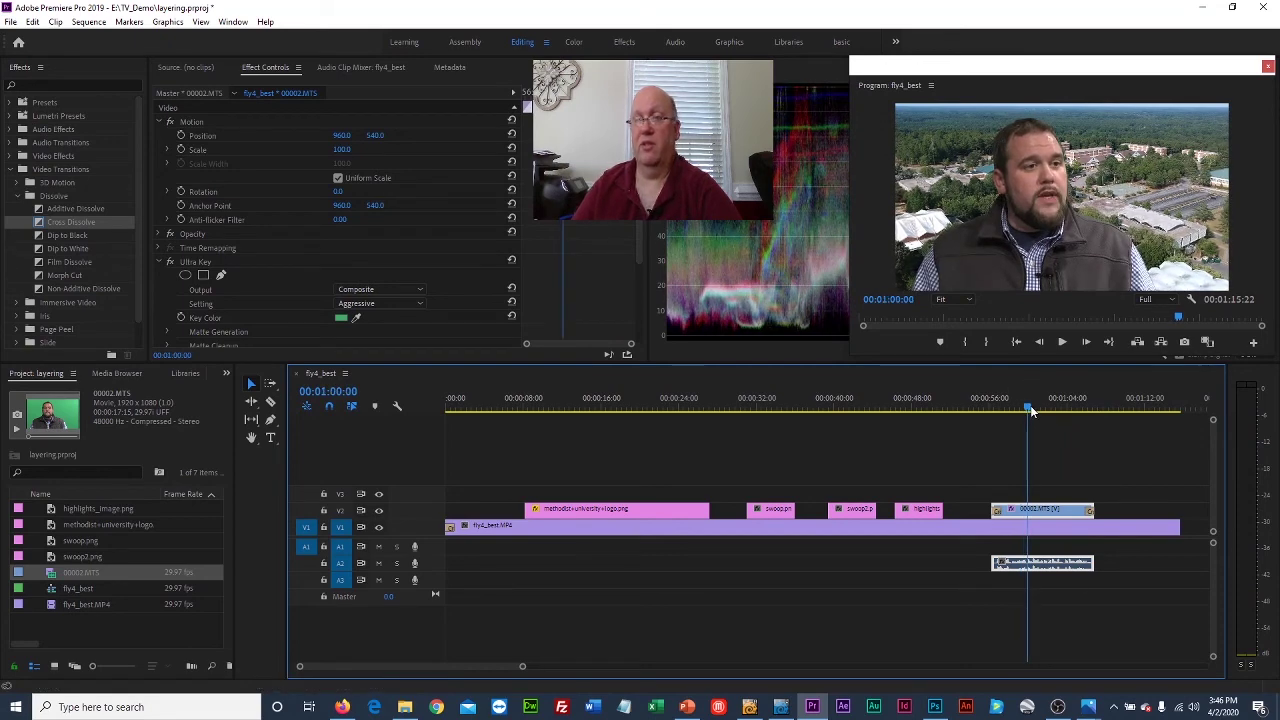
{"action": "left_click", "coordinate": [1030, 411]}
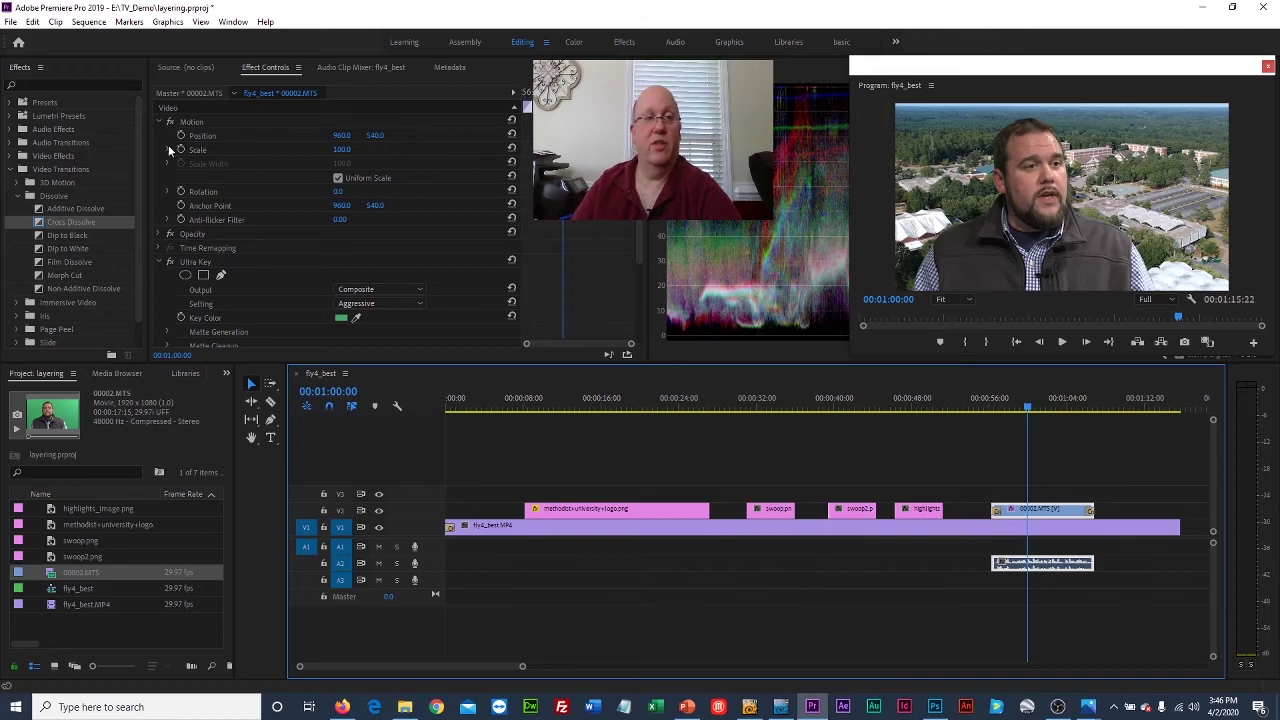
{"action": "left_click", "coordinate": [159, 262]}
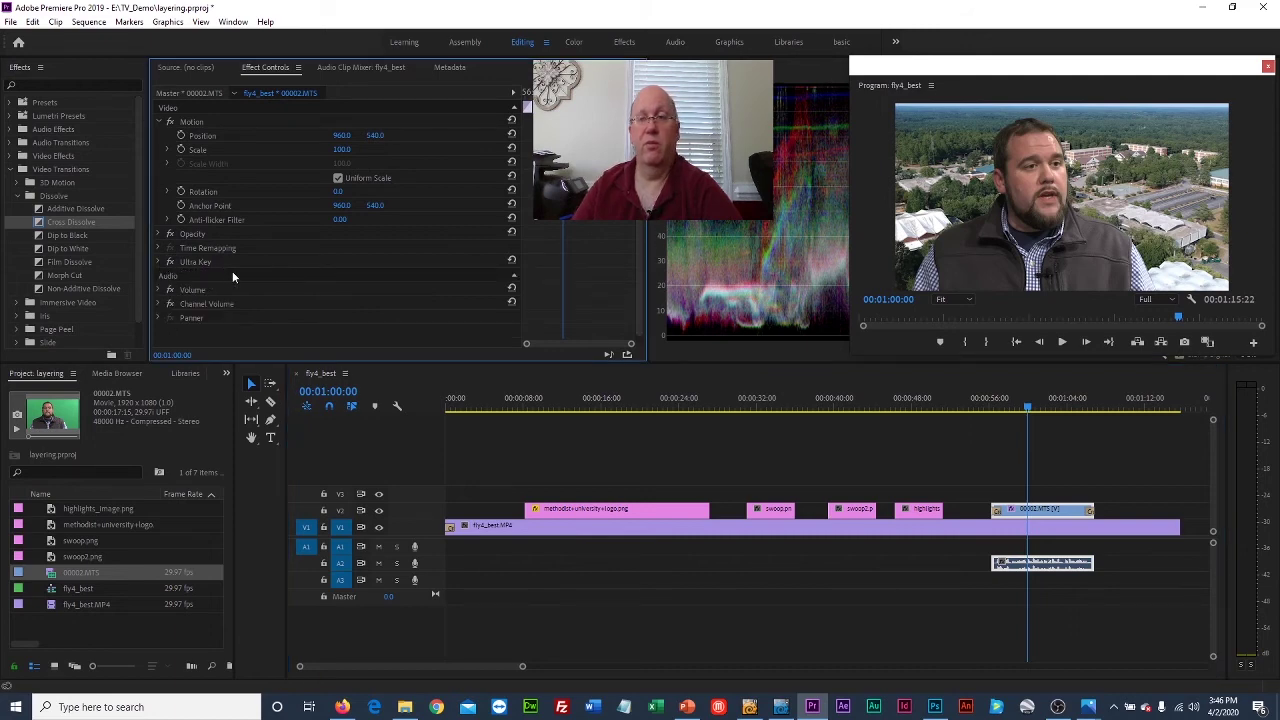
{"action": "left_click", "coordinate": [170, 263]}
{"action": "left_click", "coordinate": [170, 263]}
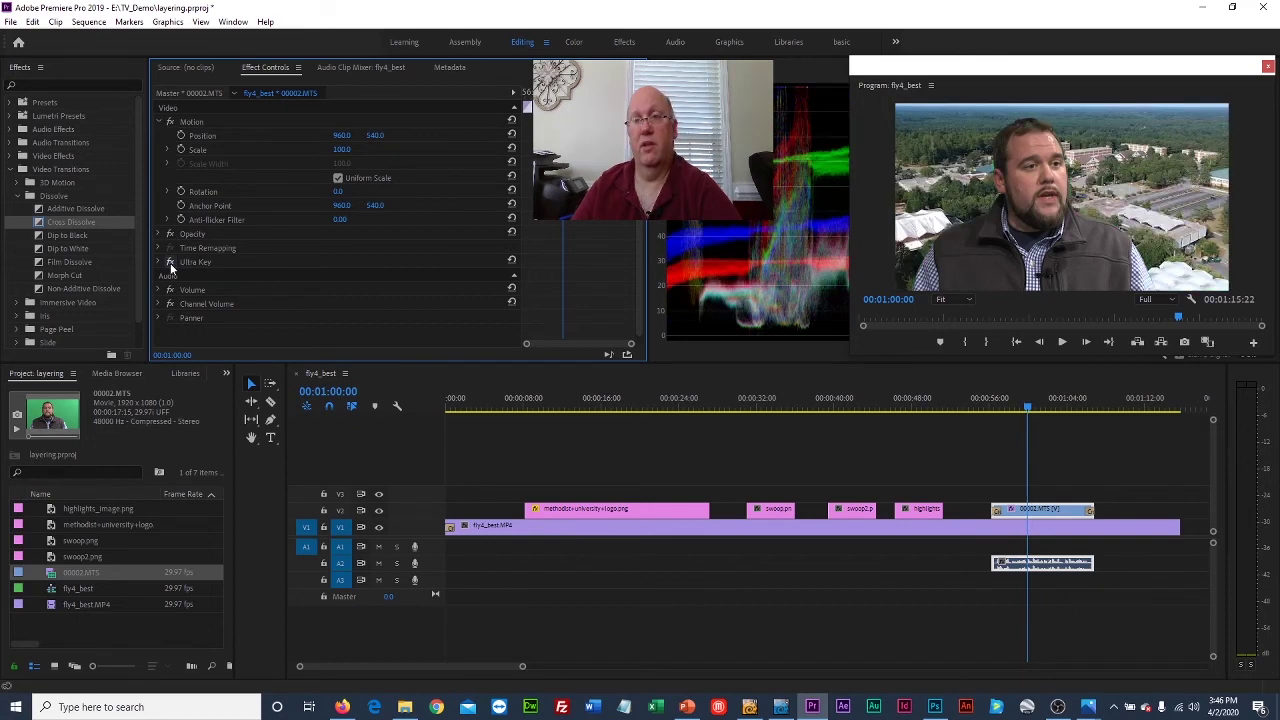
{"action": "left_click", "coordinate": [170, 263]}
{"action": "left_click", "coordinate": [170, 263]}
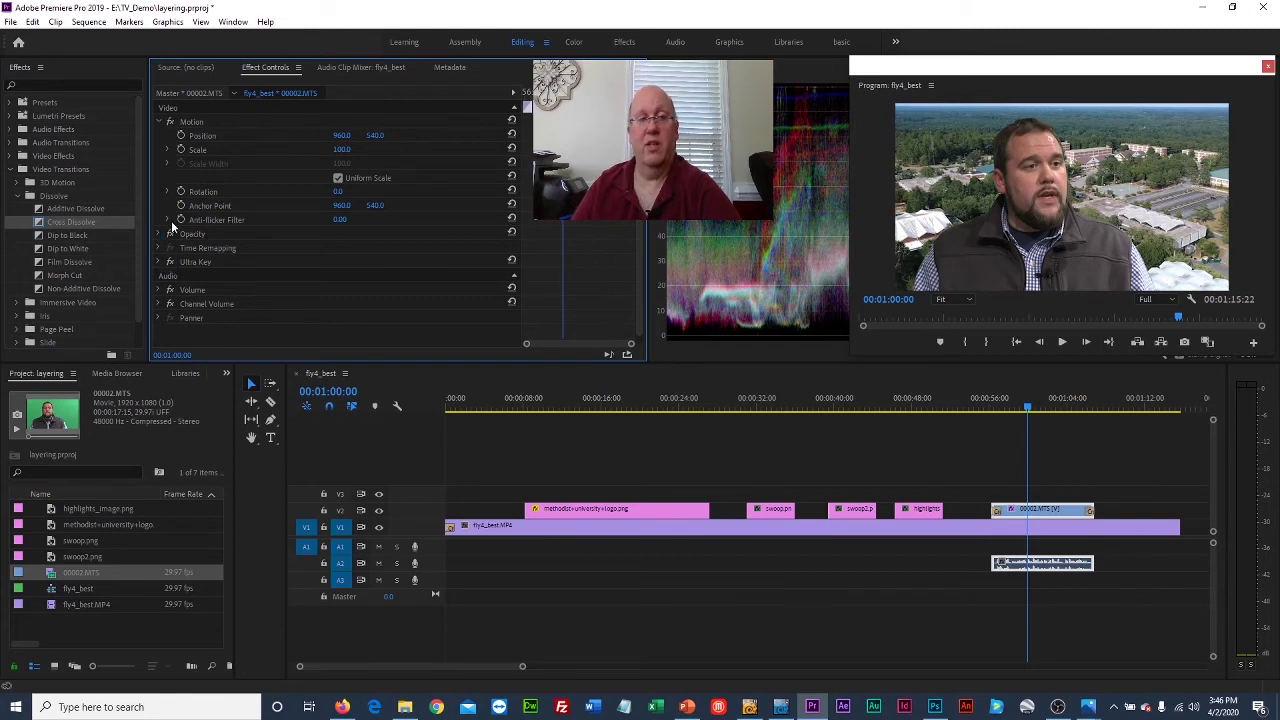
{"action": "left_click", "coordinate": [158, 234]}
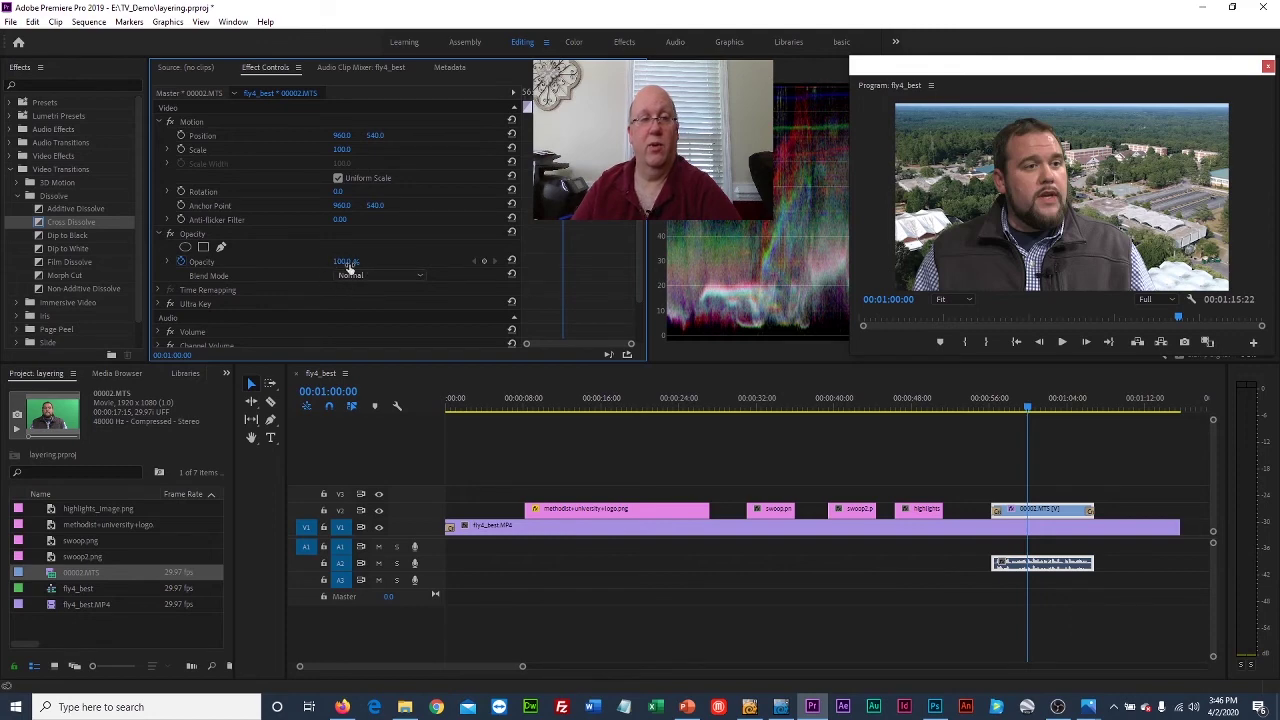
Step: Lower the presenter clip's Opacity below 100% and play back to check the see-through look
{"action": "left_click_drag", "start_coordinate": [343, 263], "coordinate": [303, 263]}
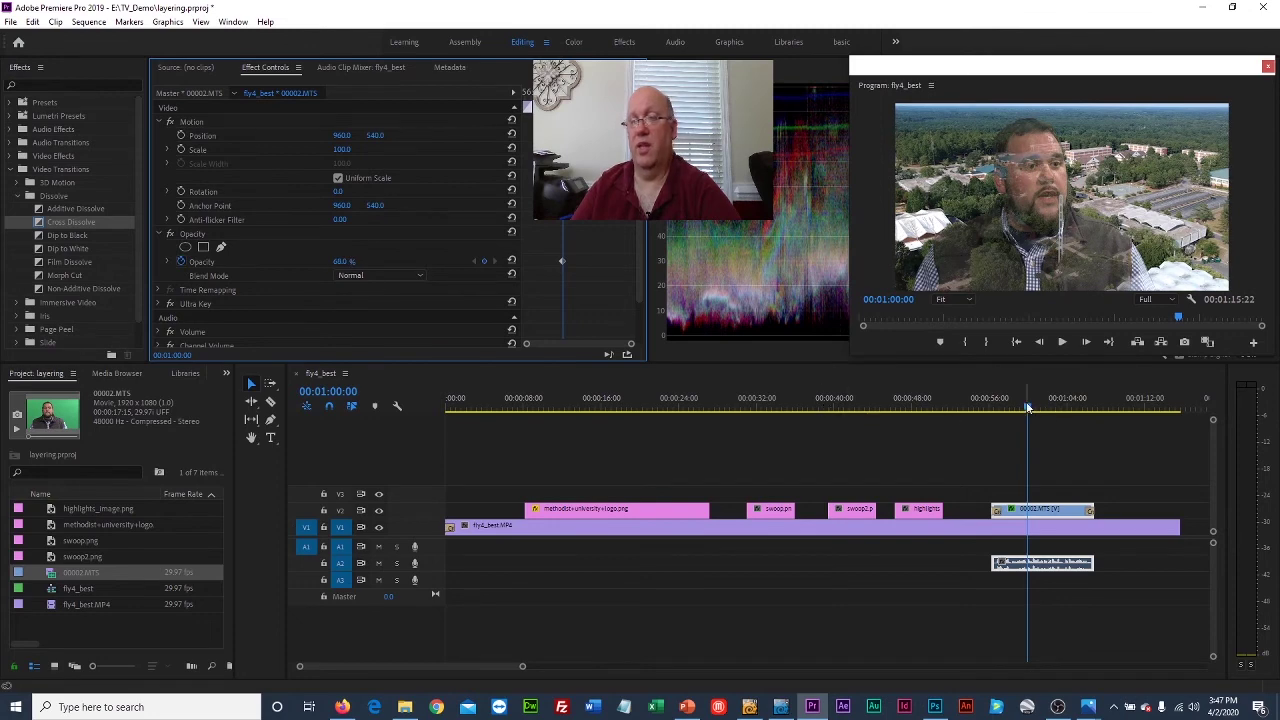
{"action": "left_click_drag", "start_coordinate": [1028, 407], "coordinate": [1003, 407]}
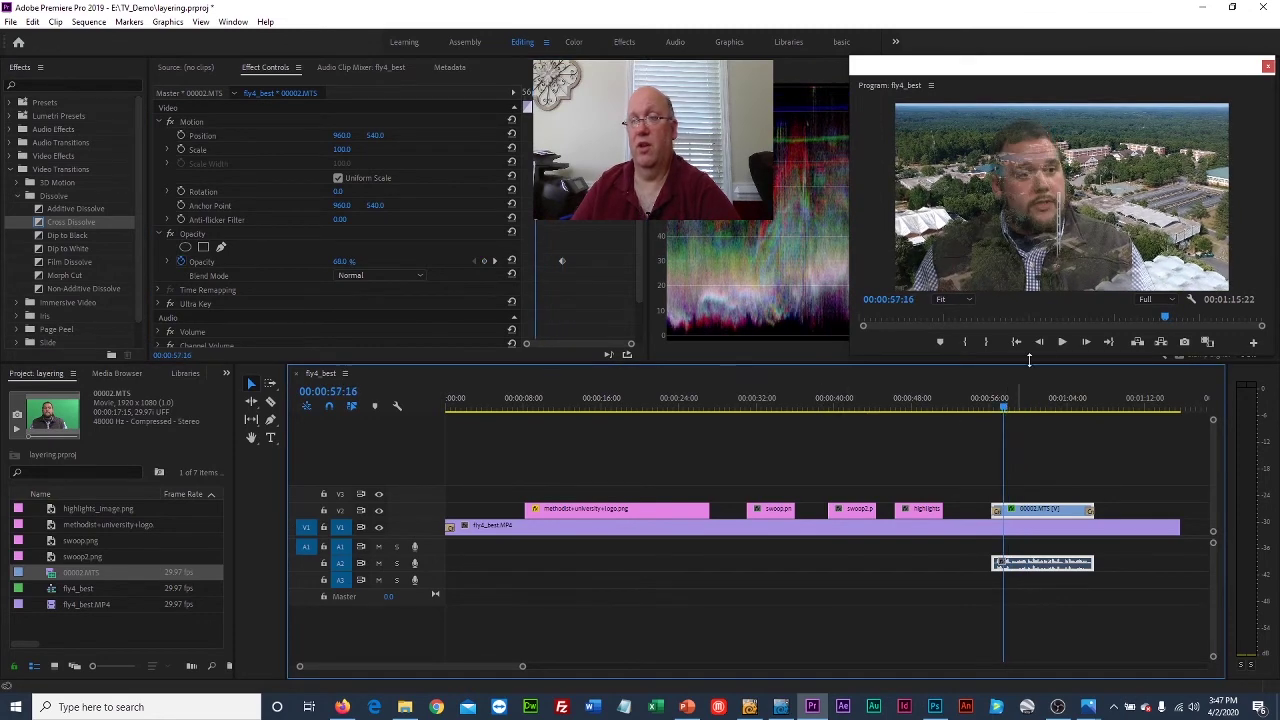
{"action": "left_click", "coordinate": [1062, 342]}
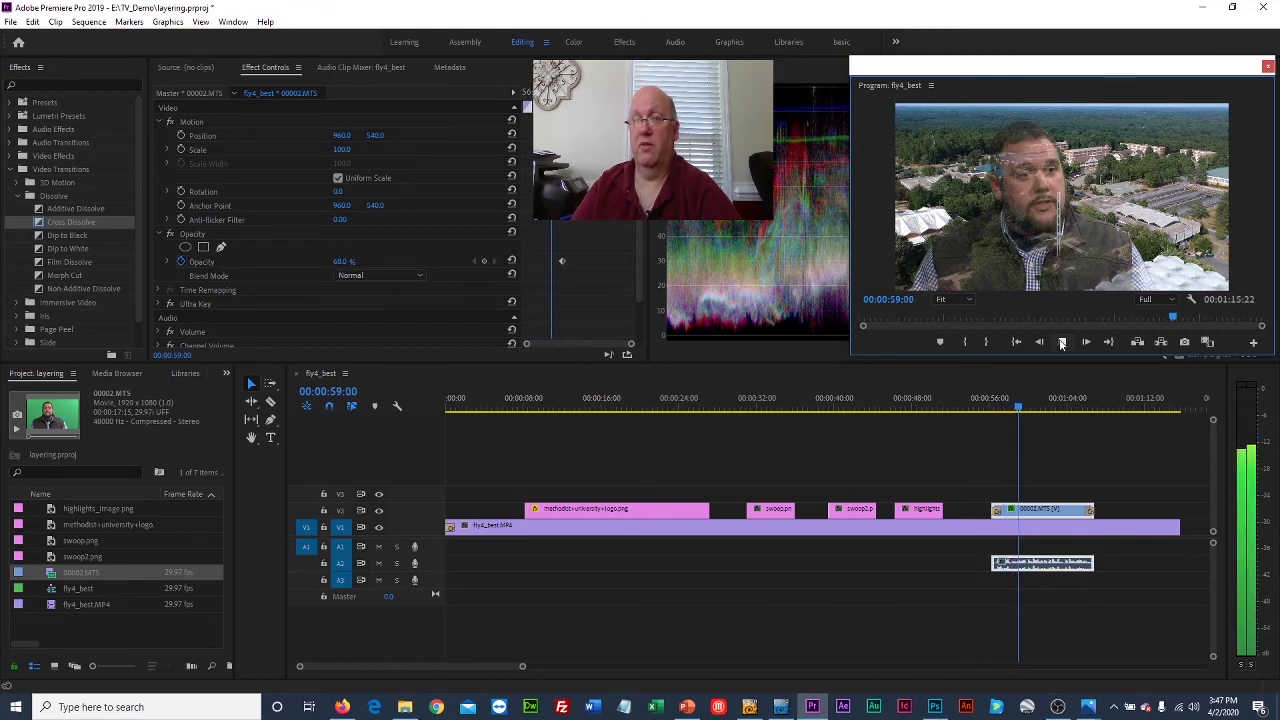
{"action": "mouse_move", "coordinate": [1022, 407]}
{"action": "left_mouse_down"}
{"action": "mouse_move", "coordinate": [986, 412]}
{"action": "mouse_move", "coordinate": [1035, 415]}
{"action": "left_mouse_up"}
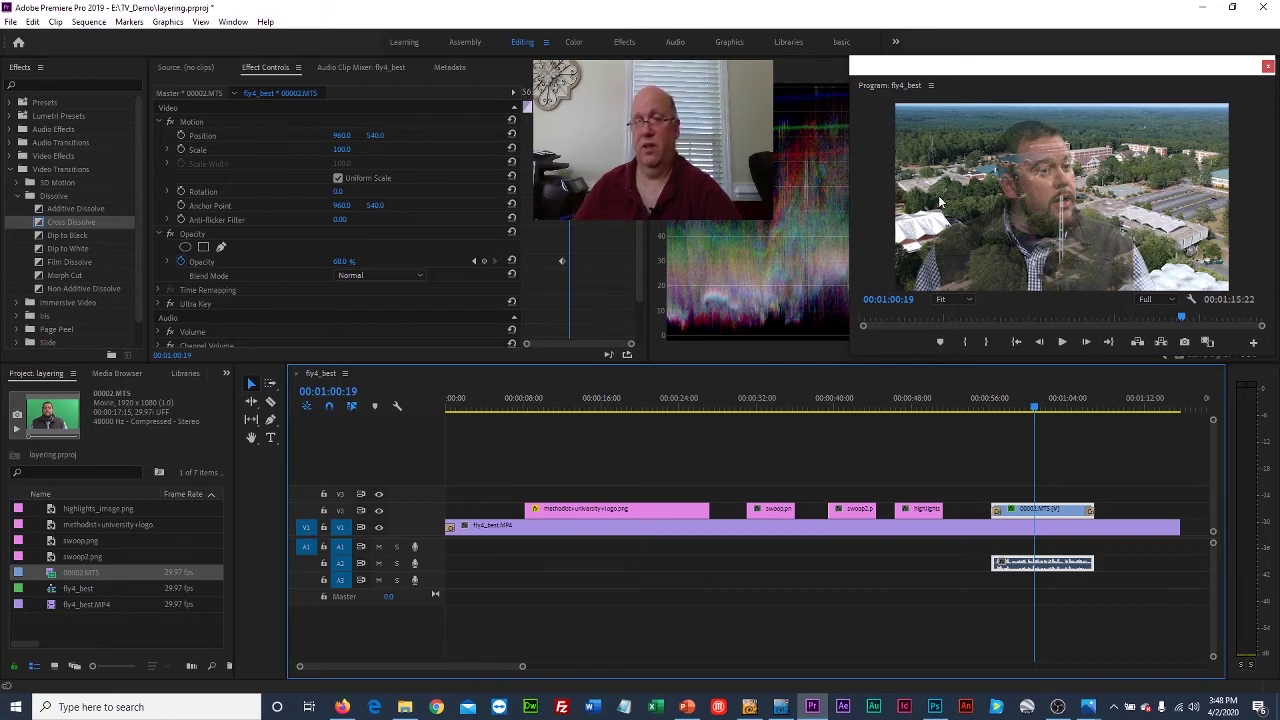
{"action": "left_click", "coordinate": [632, 400]}
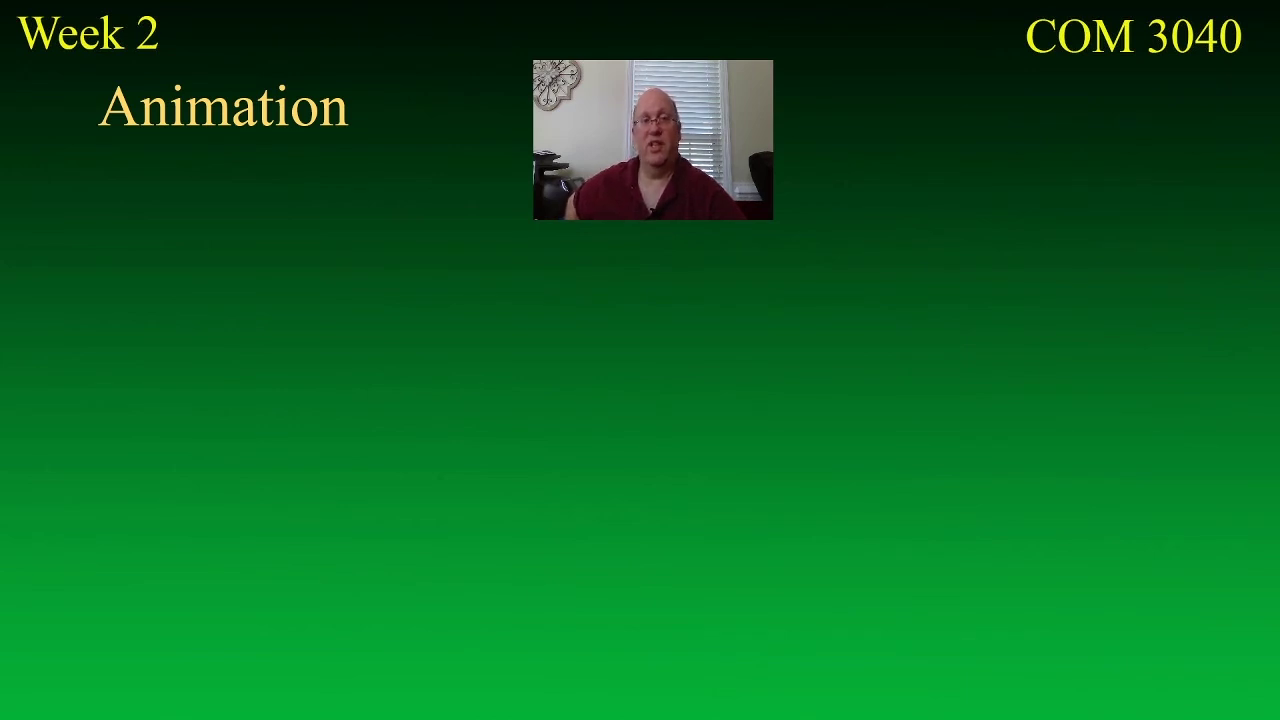
Step: Advance the Animation slide to reveal its first bullet, "Timelines", under the title
{"action": "key", "text": "Right"}
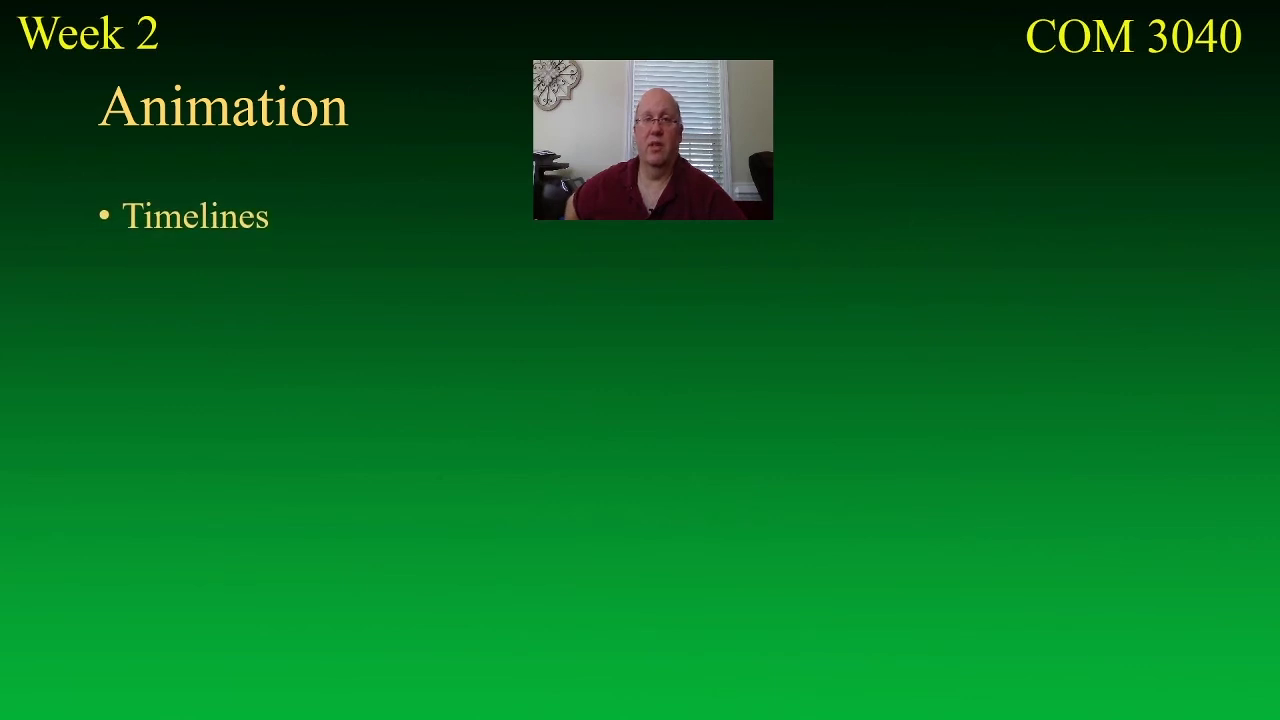
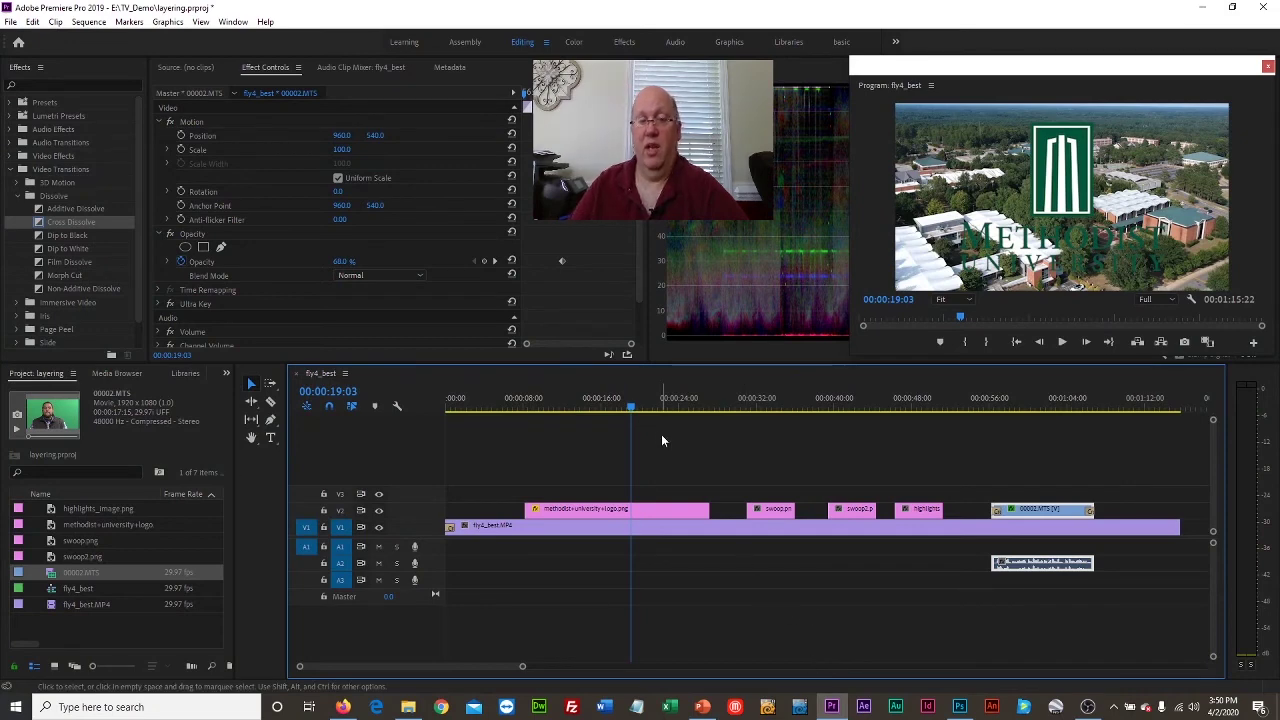
Step: Park the playhead around 00:00:09:14 and select the university logo clip on V2
{"action": "left_click", "coordinate": [610, 410]}
{"action": "left_click_drag", "start_coordinate": [610, 413], "coordinate": [537, 414]}
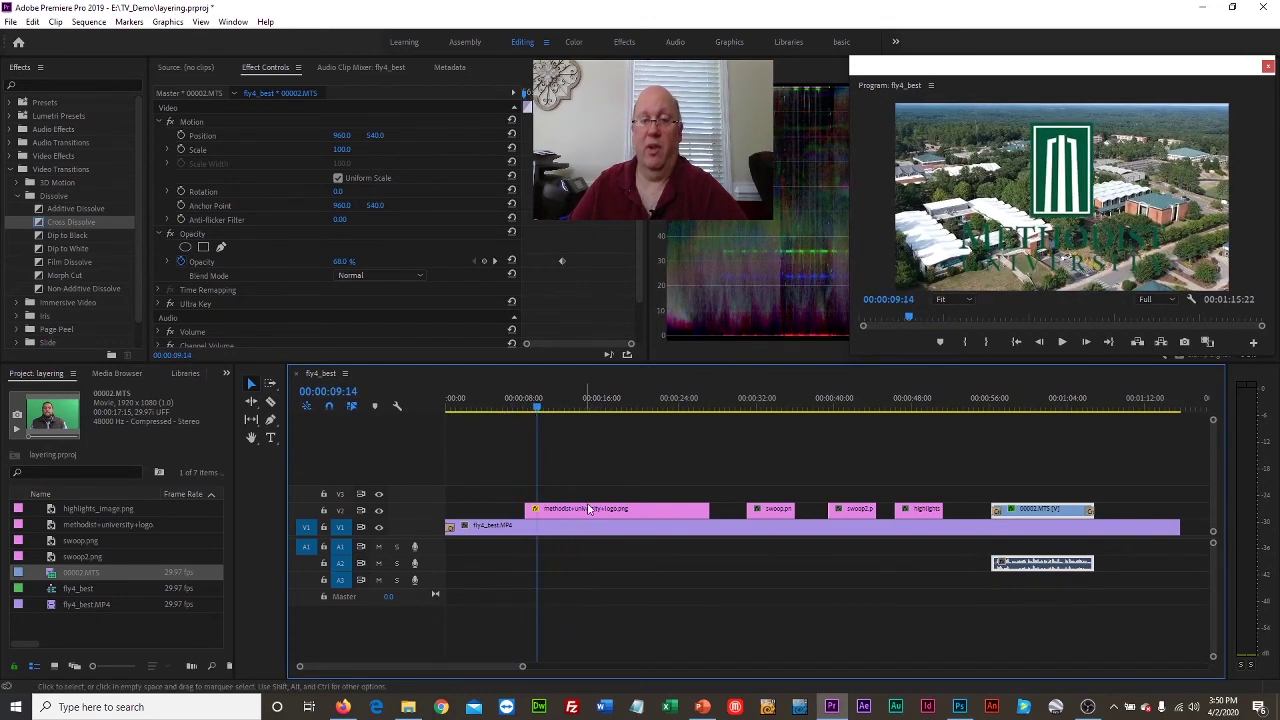
{"action": "left_click", "coordinate": [586, 509]}
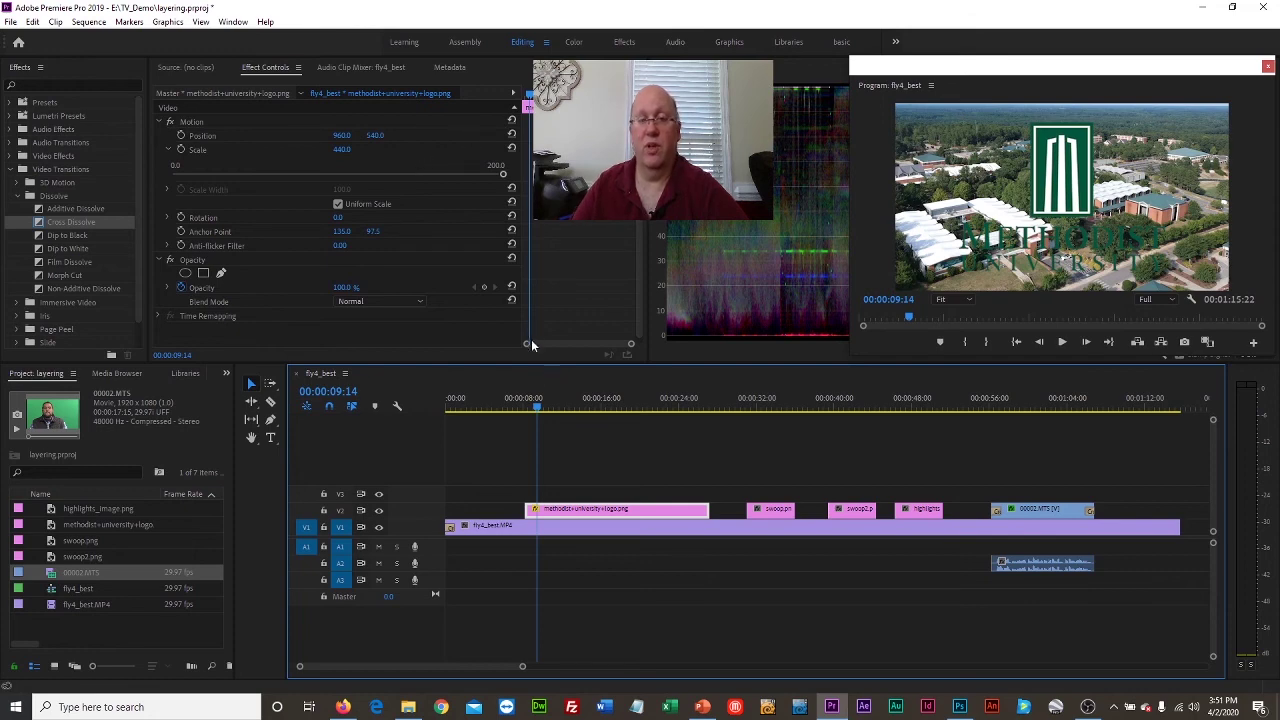
Step: Set a Position keyframe at the logo clip's first frame and widen Effect Controls to show its keyframe timeline
{"action": "mouse_move", "coordinate": [536, 410]}
{"action": "left_mouse_down"}
{"action": "mouse_move", "coordinate": [551, 410]}
{"action": "mouse_move", "coordinate": [526, 415]}
{"action": "left_mouse_up"}
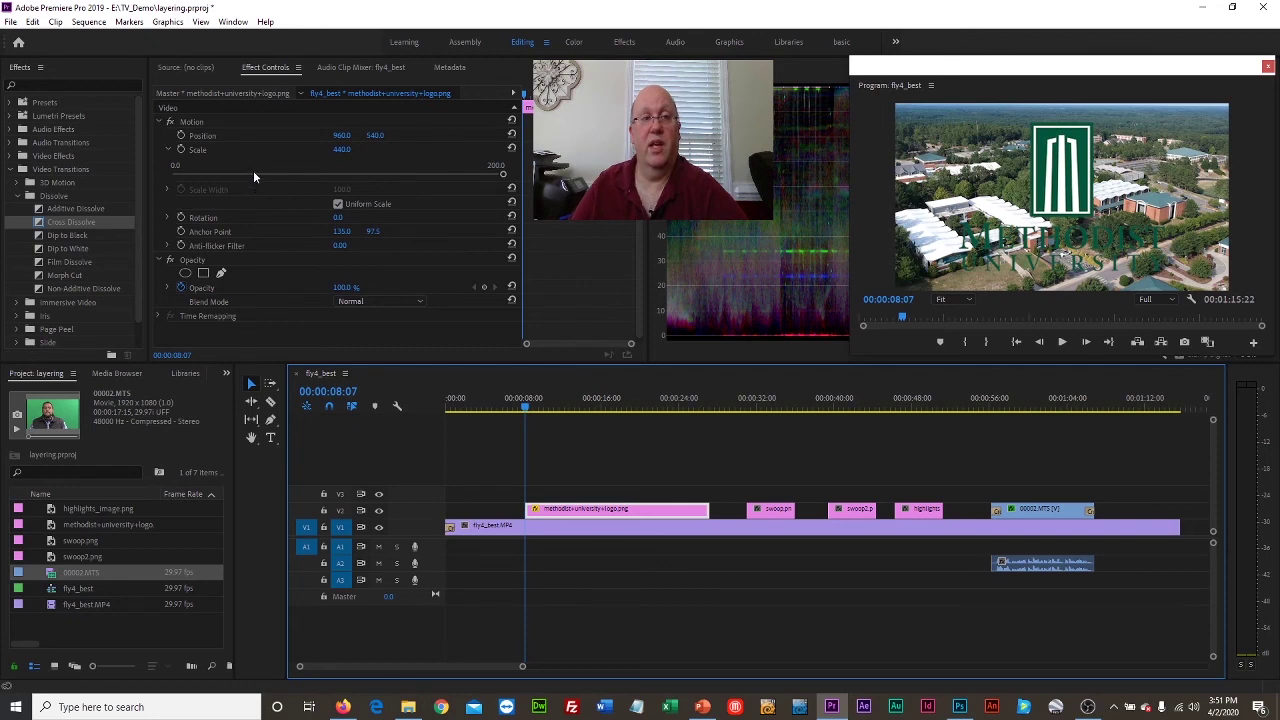
{"action": "left_click", "coordinate": [181, 137]}
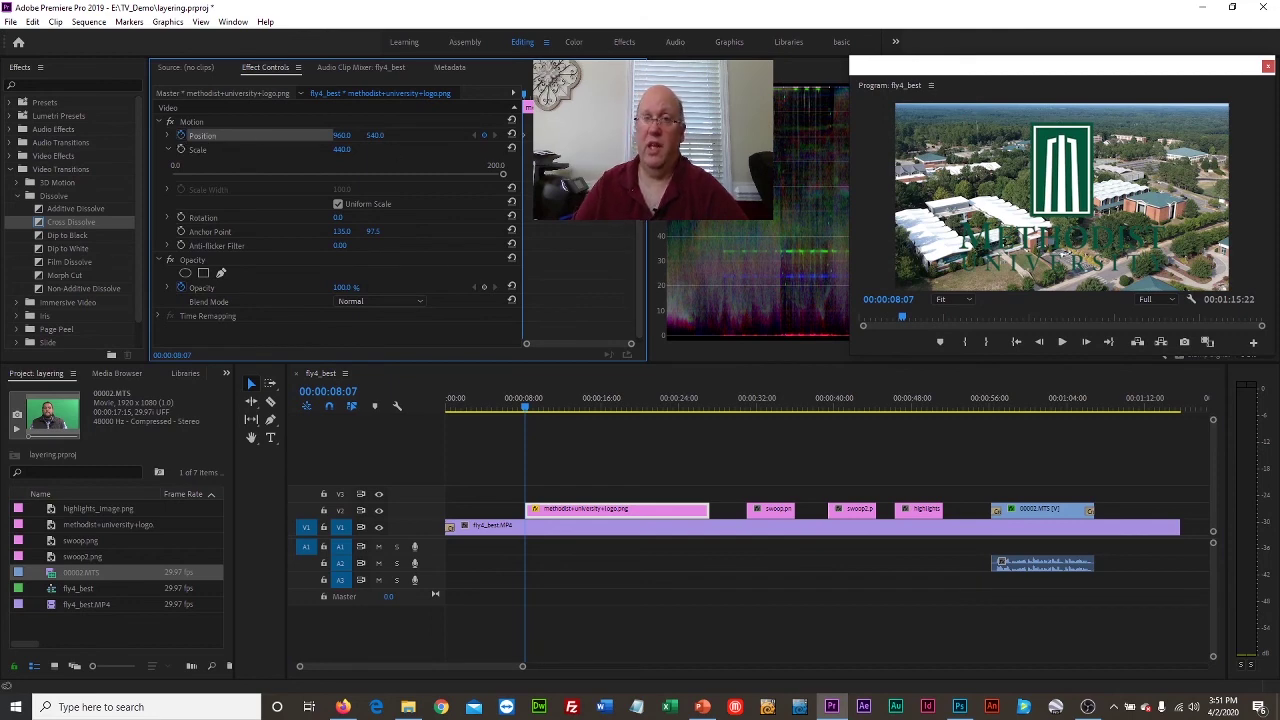
{"action": "left_click_drag", "start_coordinate": [647, 280], "coordinate": [717, 280]}
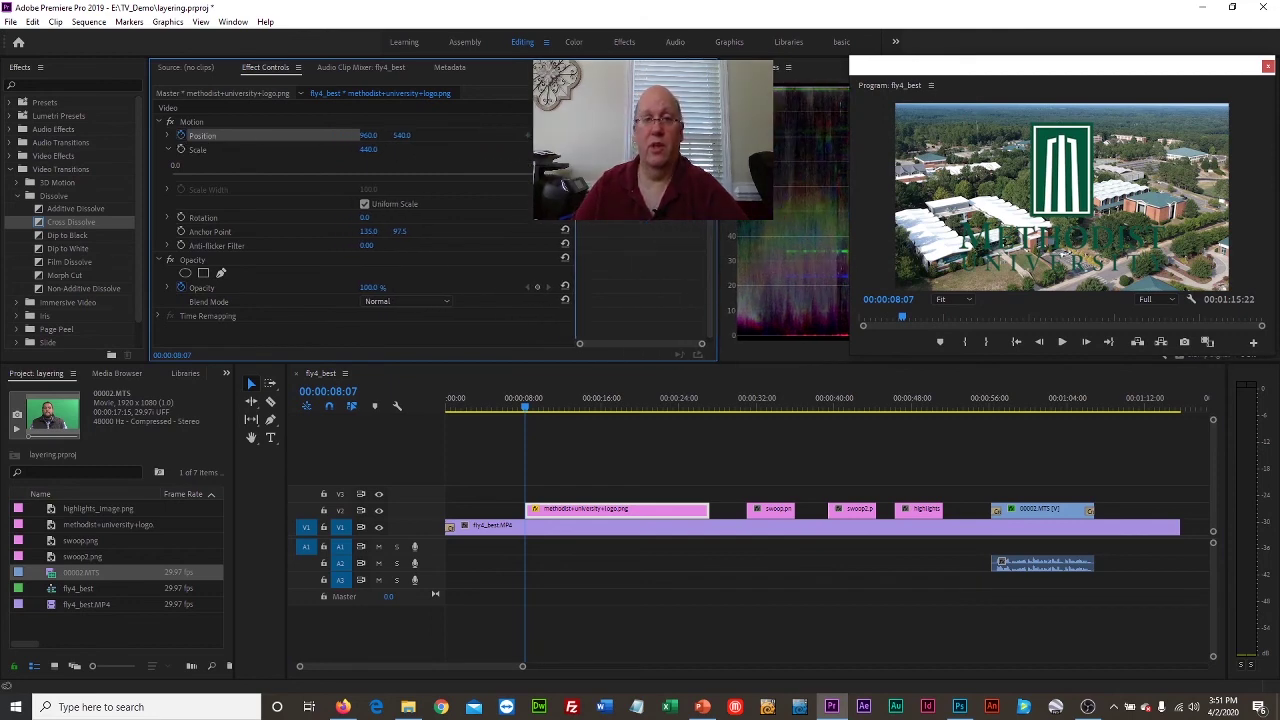
{"action": "left_click_drag", "start_coordinate": [576, 161], "coordinate": [468, 161]}
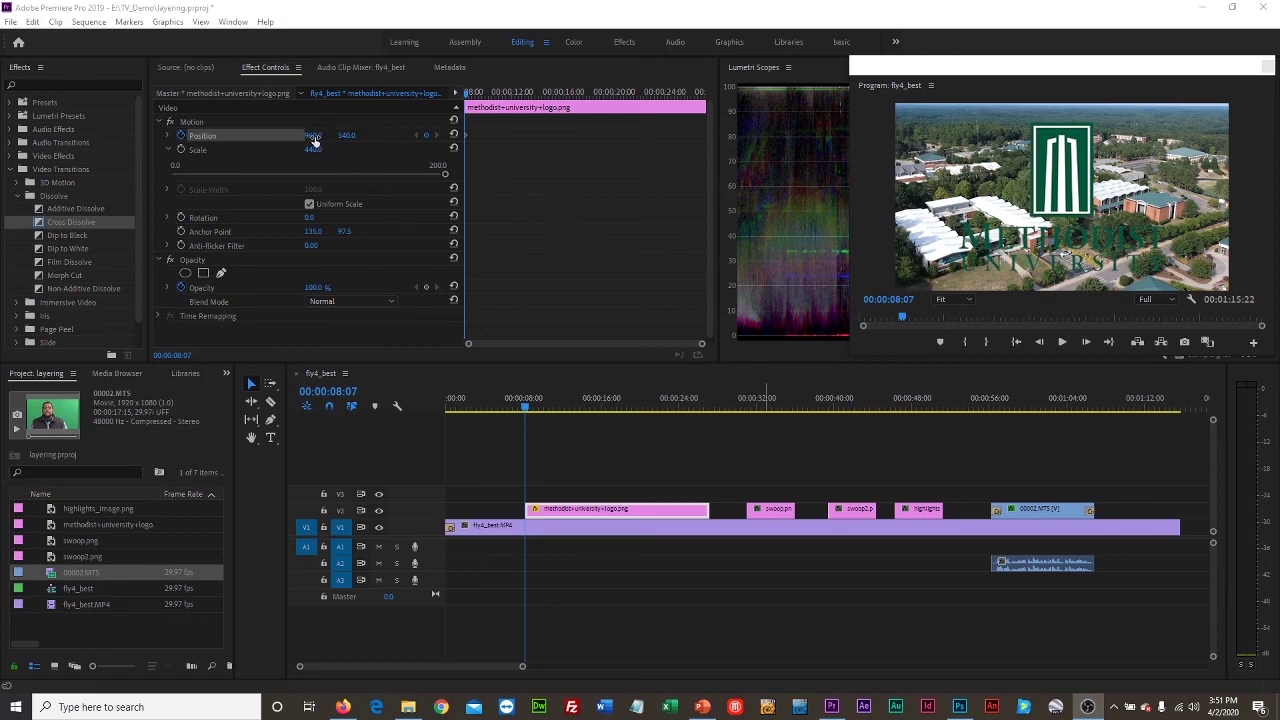
Step: Keyframe the logo sliding in from off the left edge to near centre at 883, 540
{"action": "left_click_drag", "start_coordinate": [305, 138], "coordinate": [100, 138]}
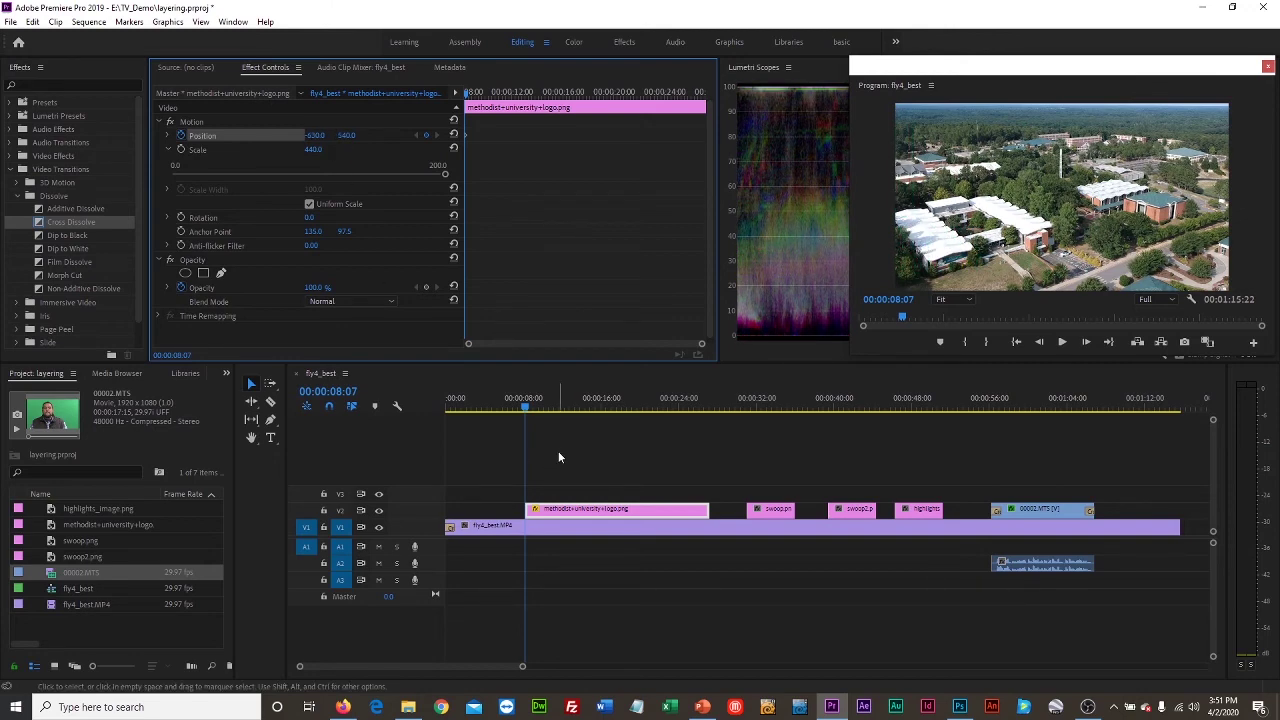
{"action": "left_click_drag", "start_coordinate": [532, 406], "coordinate": [560, 409]}
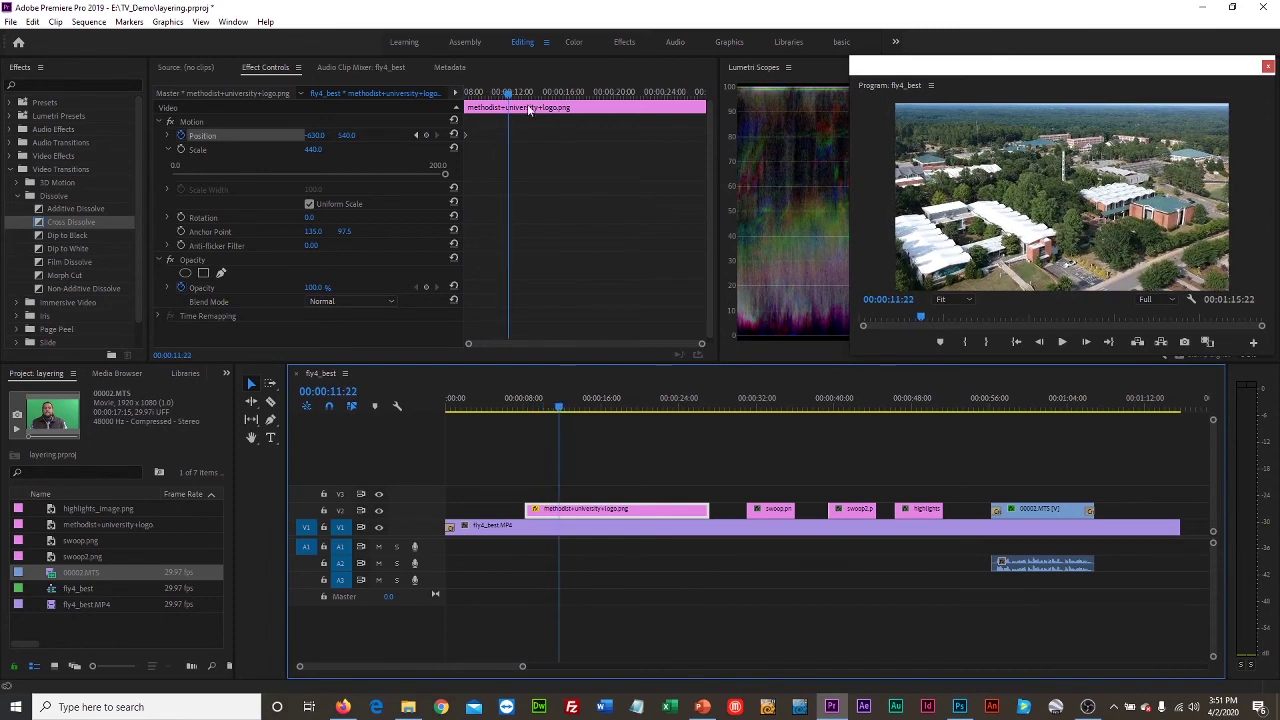
{"action": "mouse_move", "coordinate": [508, 94]}
{"action": "left_mouse_down"}
{"action": "mouse_move", "coordinate": [522, 110]}
{"action": "mouse_move", "coordinate": [519, 97]}
{"action": "left_mouse_up"}
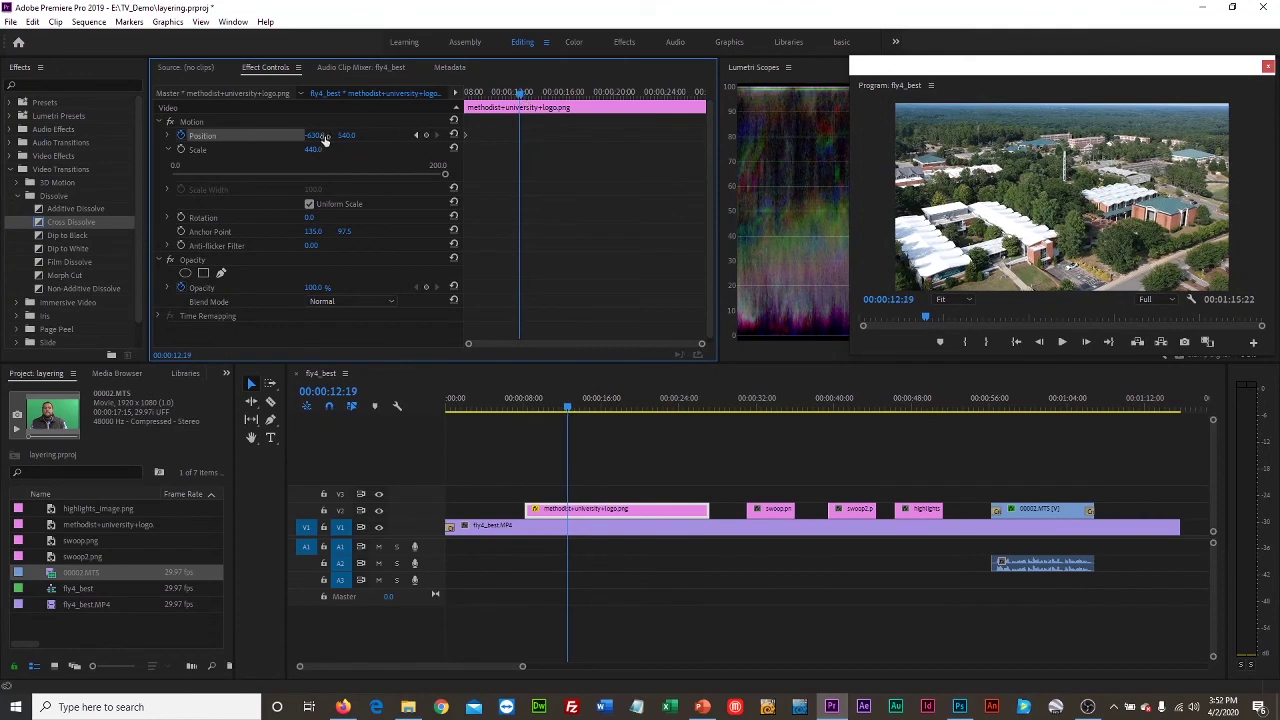
{"action": "left_click_drag", "start_coordinate": [316, 135], "coordinate": [420, 135]}
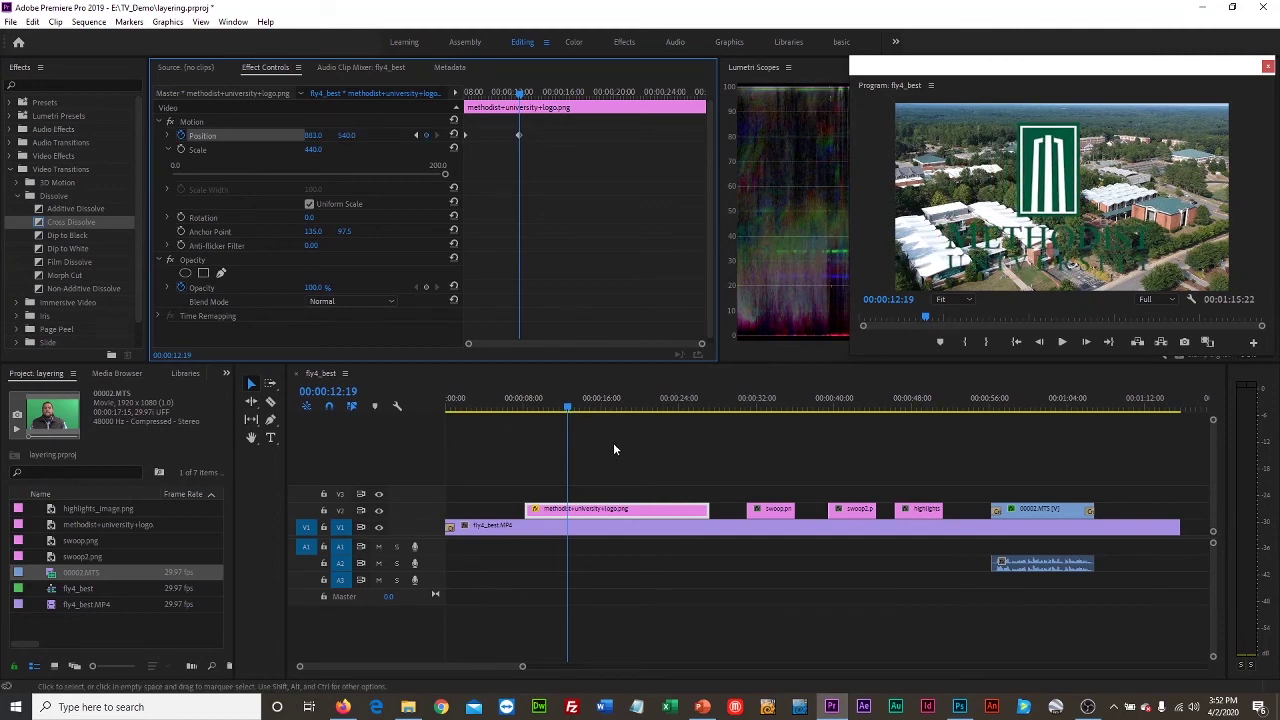
{"action": "left_click_drag", "start_coordinate": [569, 407], "coordinate": [495, 416]}
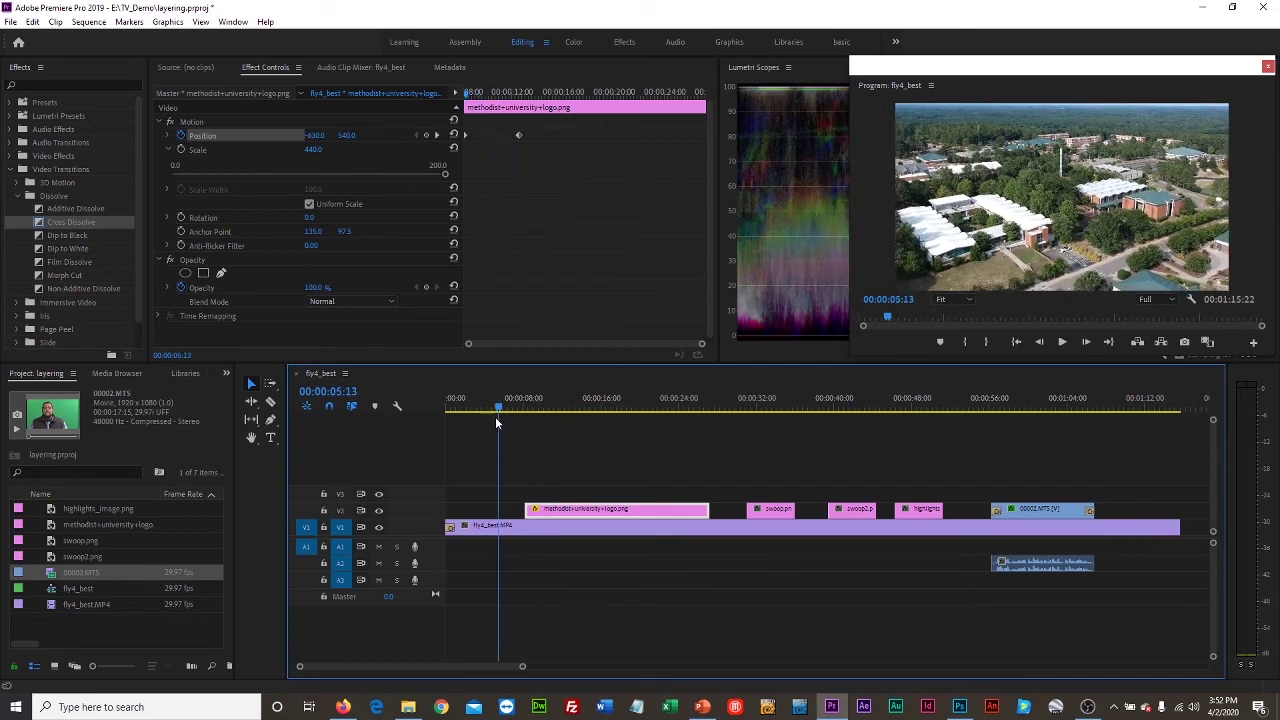
Step: Preview the slide-in and move the ending Position keyframe earlier to speed it up
{"action": "left_click", "coordinate": [1062, 342]}
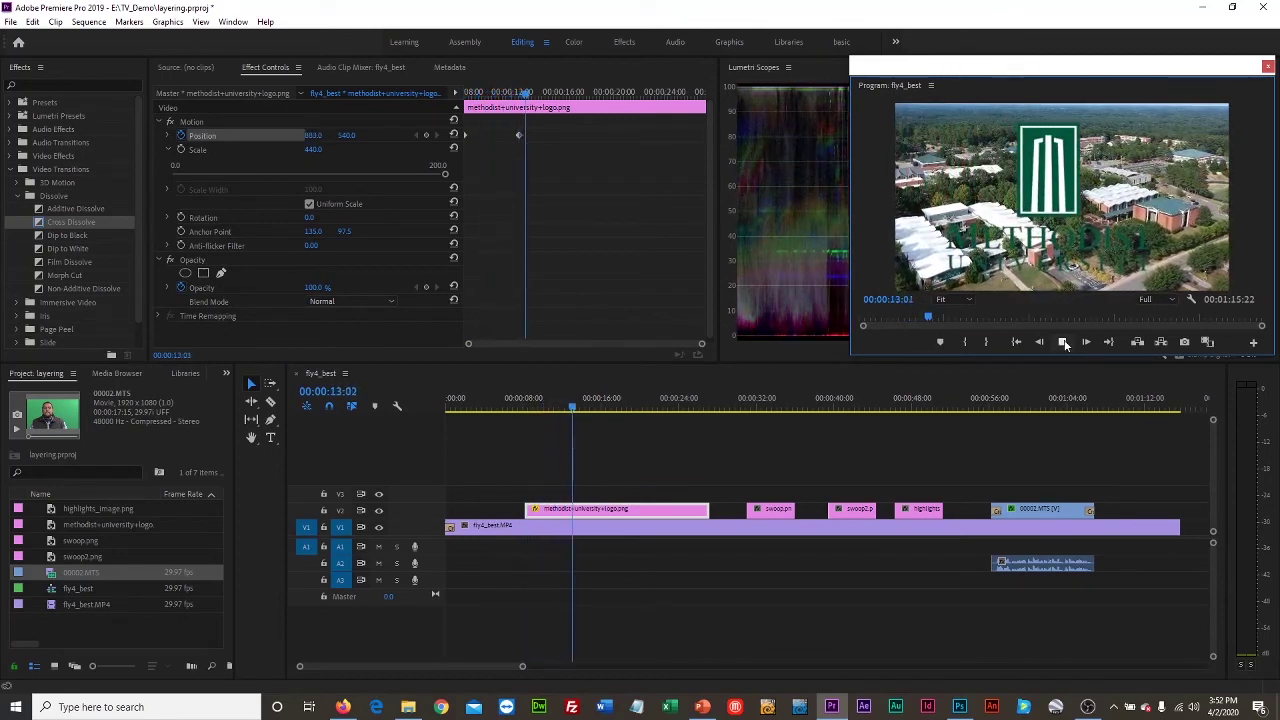
{"action": "left_click", "coordinate": [1063, 342]}
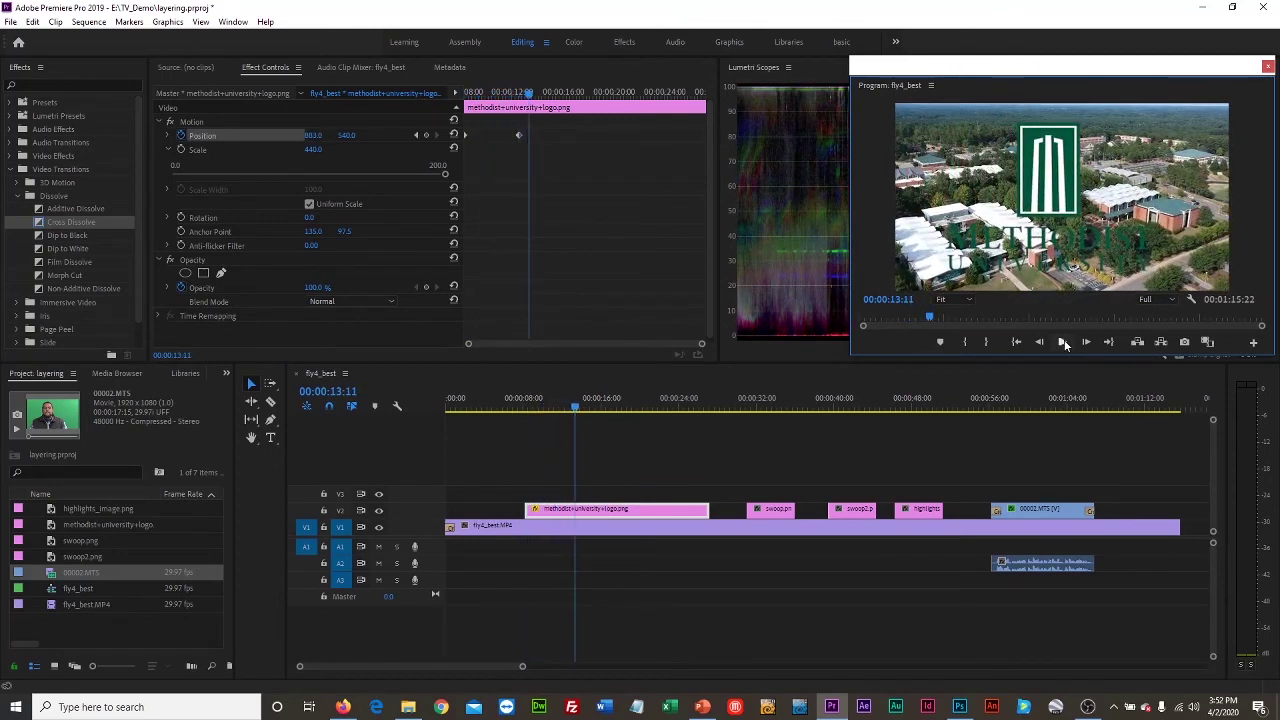
{"action": "left_click", "coordinate": [518, 140]}
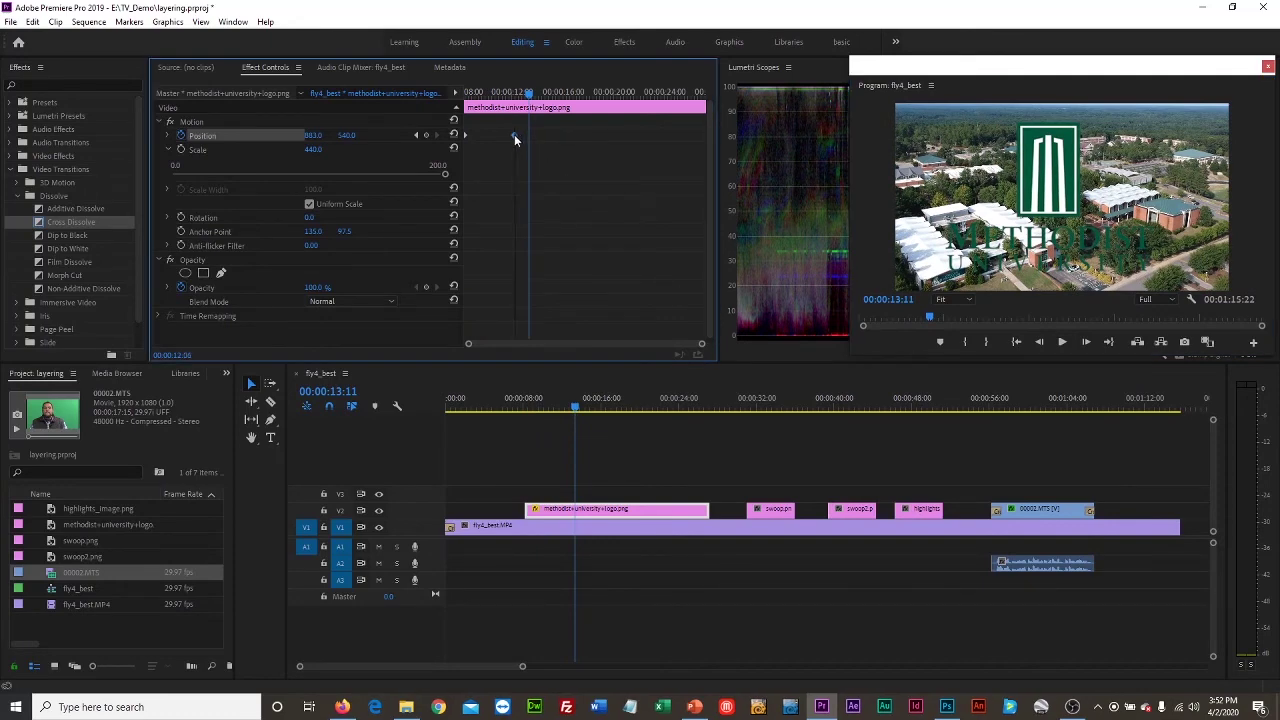
{"action": "left_click_drag", "start_coordinate": [514, 136], "coordinate": [495, 135]}
{"action": "left_click_drag", "start_coordinate": [530, 96], "coordinate": [466, 96]}
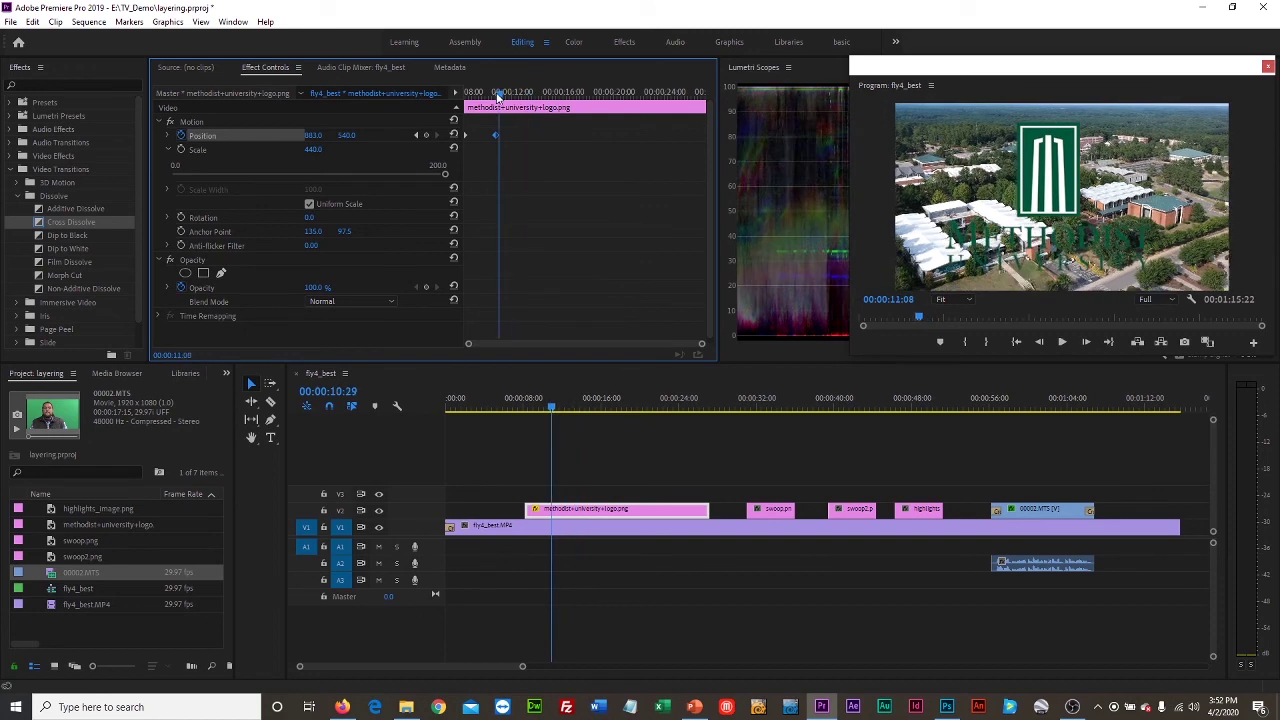
{"action": "left_click", "coordinate": [1062, 343]}
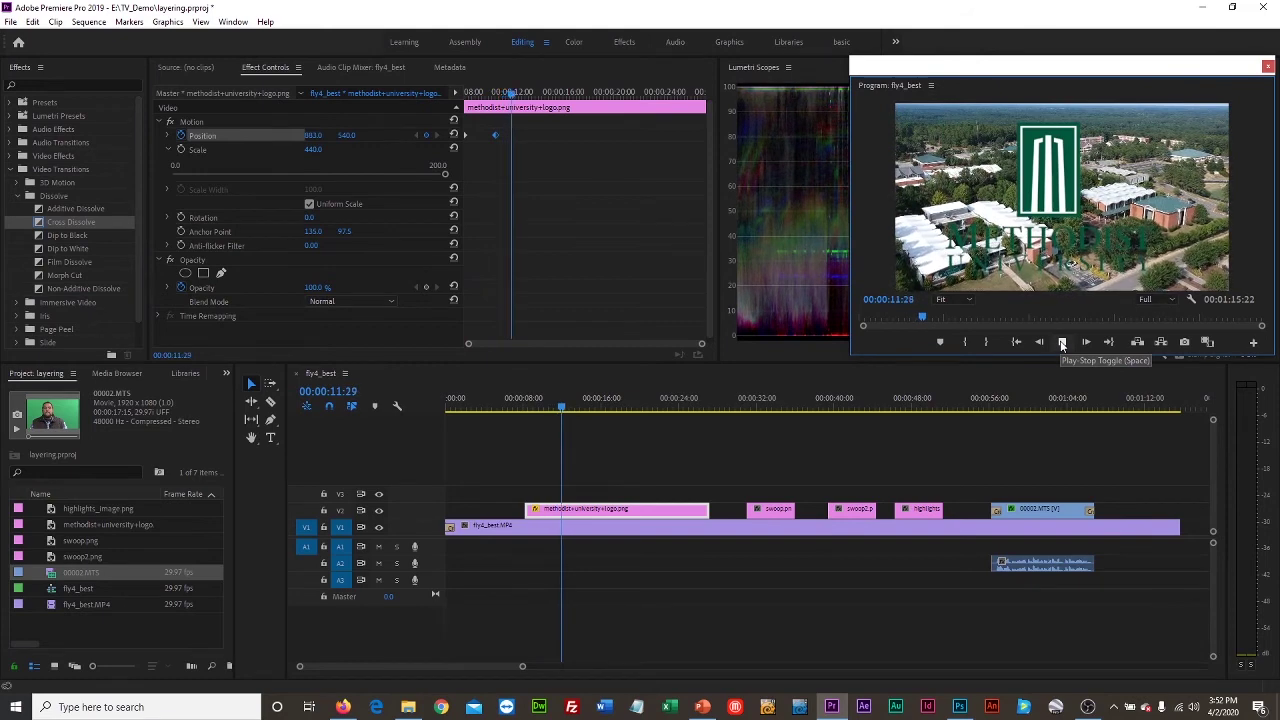
{"action": "left_click", "coordinate": [1062, 343]}
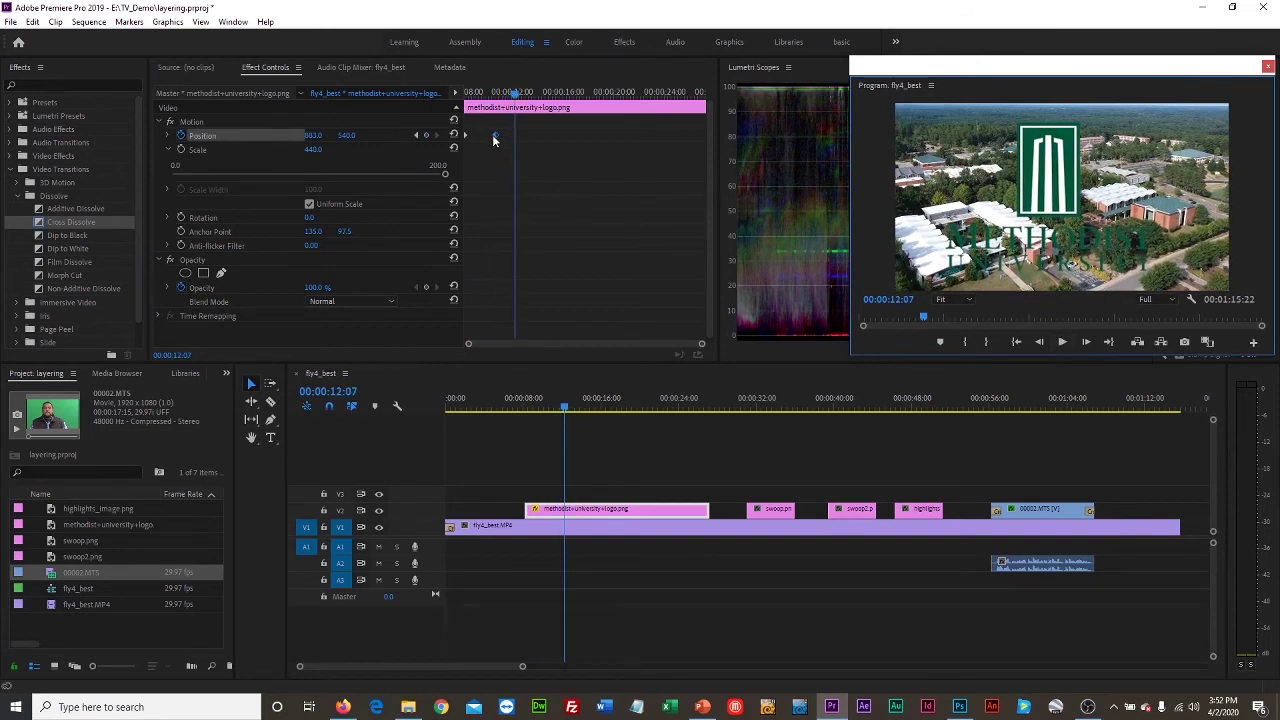
Step: Pull the end keyframe earlier once more, then add a 44.0 Scale keyframe at 00:00:10:27
{"action": "left_click_drag", "start_coordinate": [493, 136], "coordinate": [482, 134]}
{"action": "left_click", "coordinate": [497, 94]}
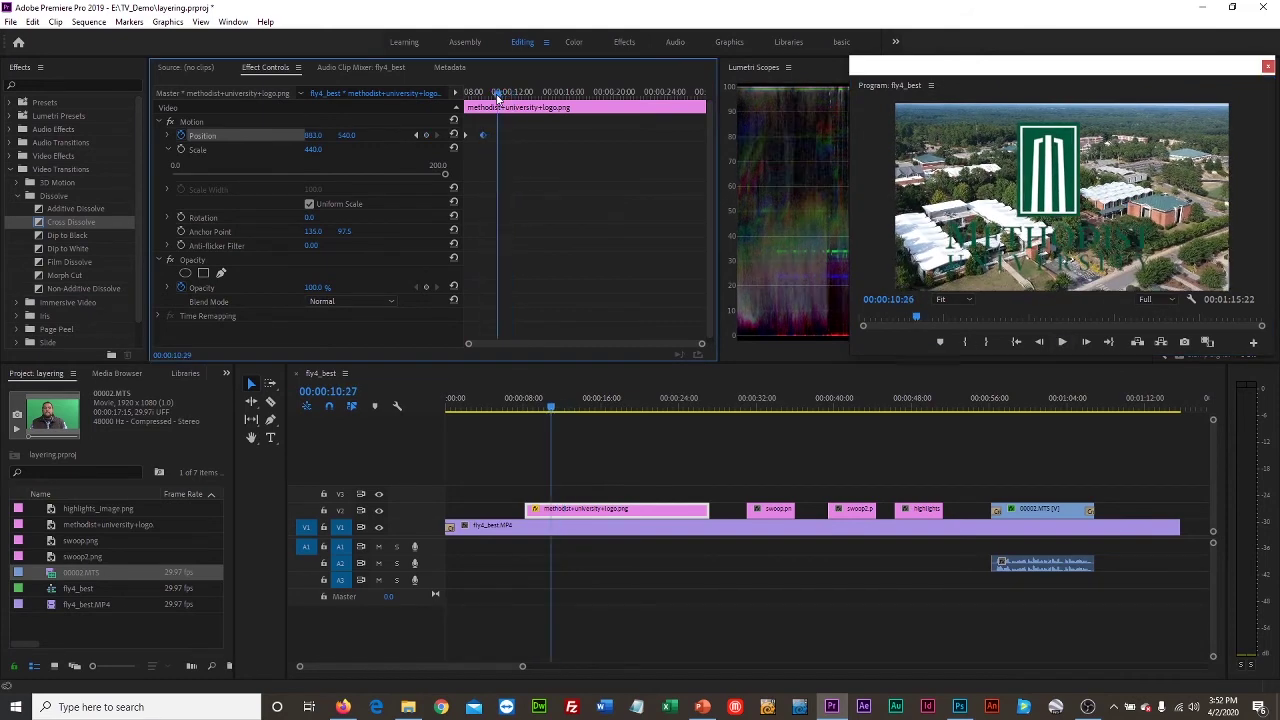
{"action": "left_click", "coordinate": [466, 93]}
{"action": "left_click", "coordinate": [1068, 341]}
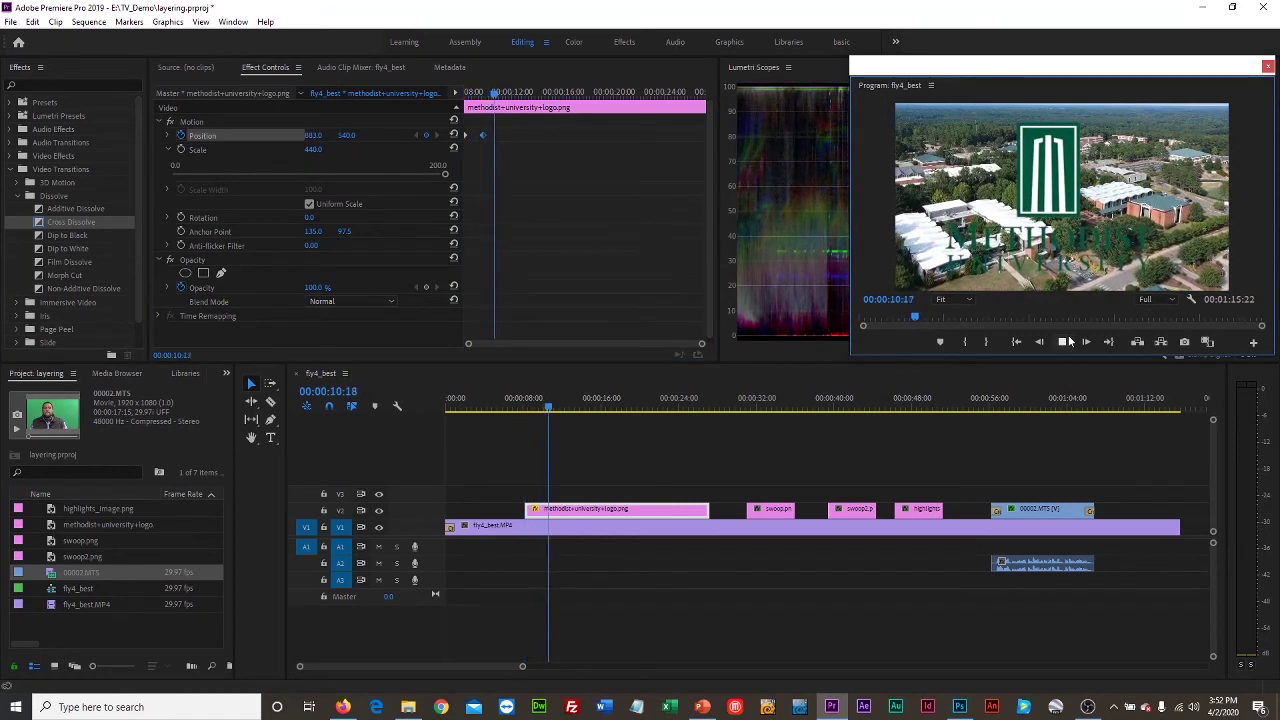
{"action": "left_click", "coordinate": [1063, 343]}
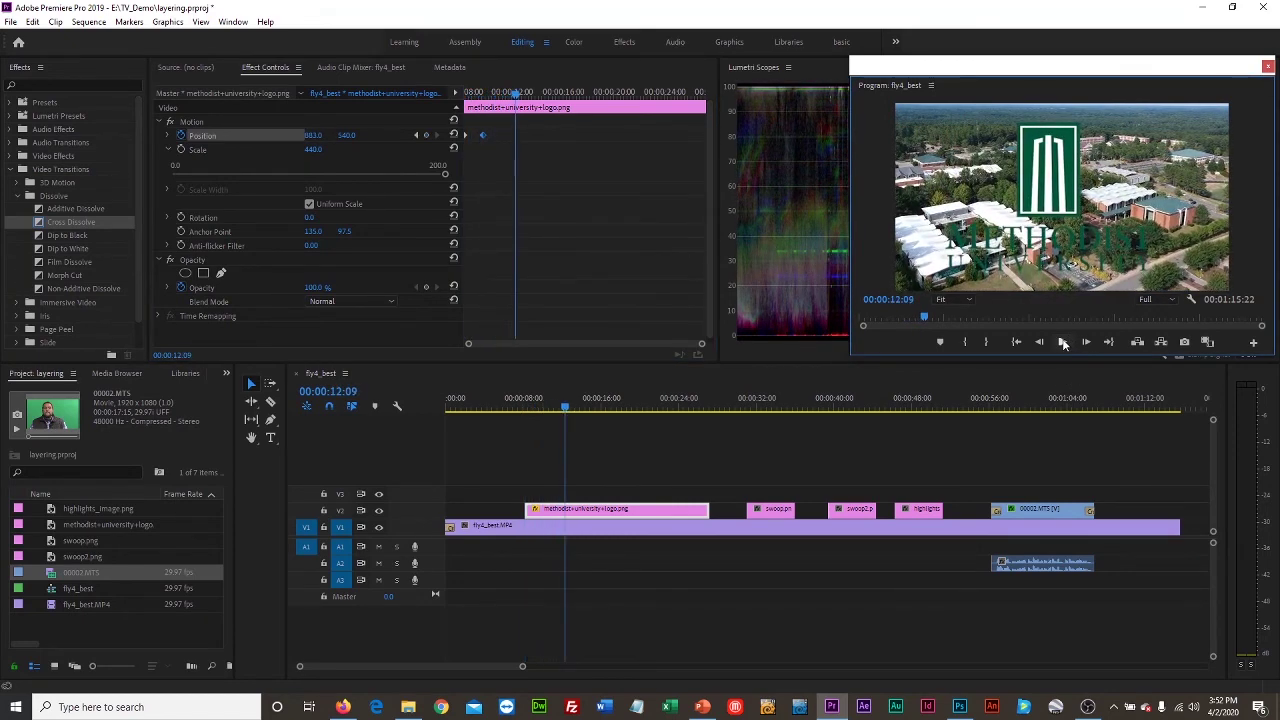
{"action": "left_click_drag", "start_coordinate": [514, 93], "coordinate": [496, 93]}
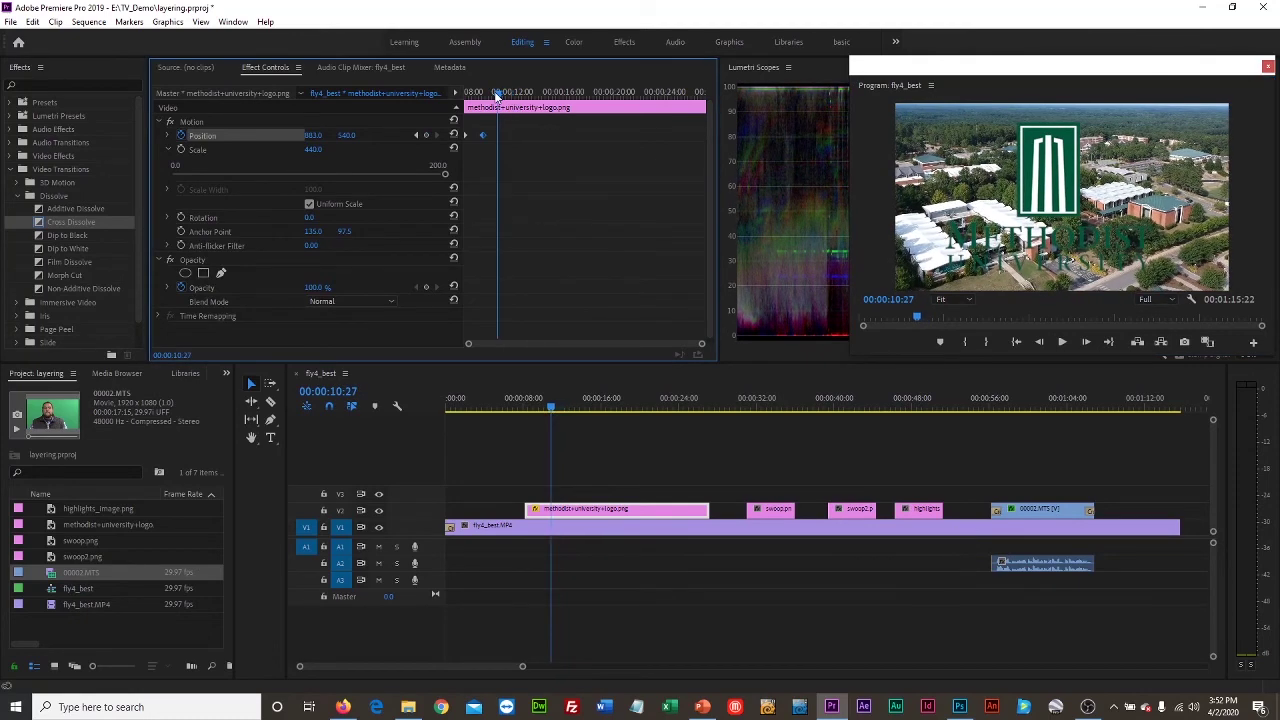
{"action": "left_click", "coordinate": [180, 150]}
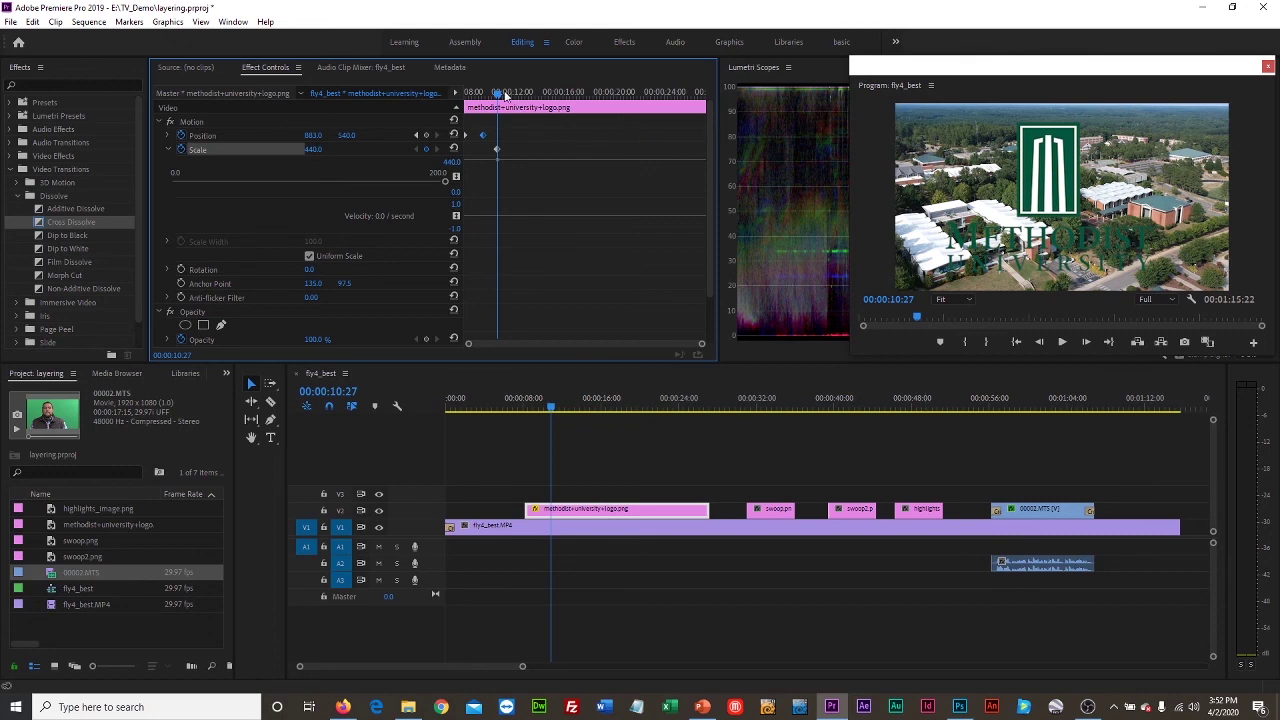
Step: Add a second Scale keyframe enlarging the logo to 1163 around 00:00:14:16, ease its velocity, and preview the growth
{"action": "left_click_drag", "start_coordinate": [502, 96], "coordinate": [546, 96]}
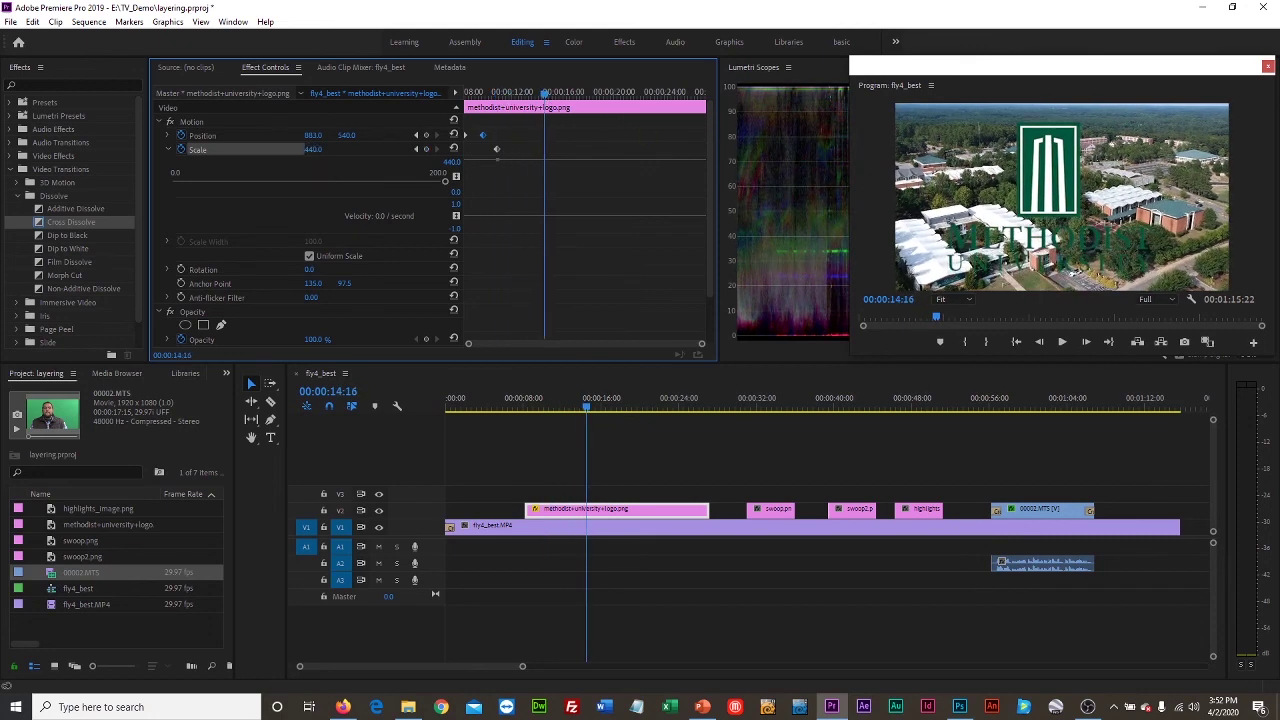
{"action": "left_click_drag", "start_coordinate": [313, 149], "coordinate": [470, 149]}
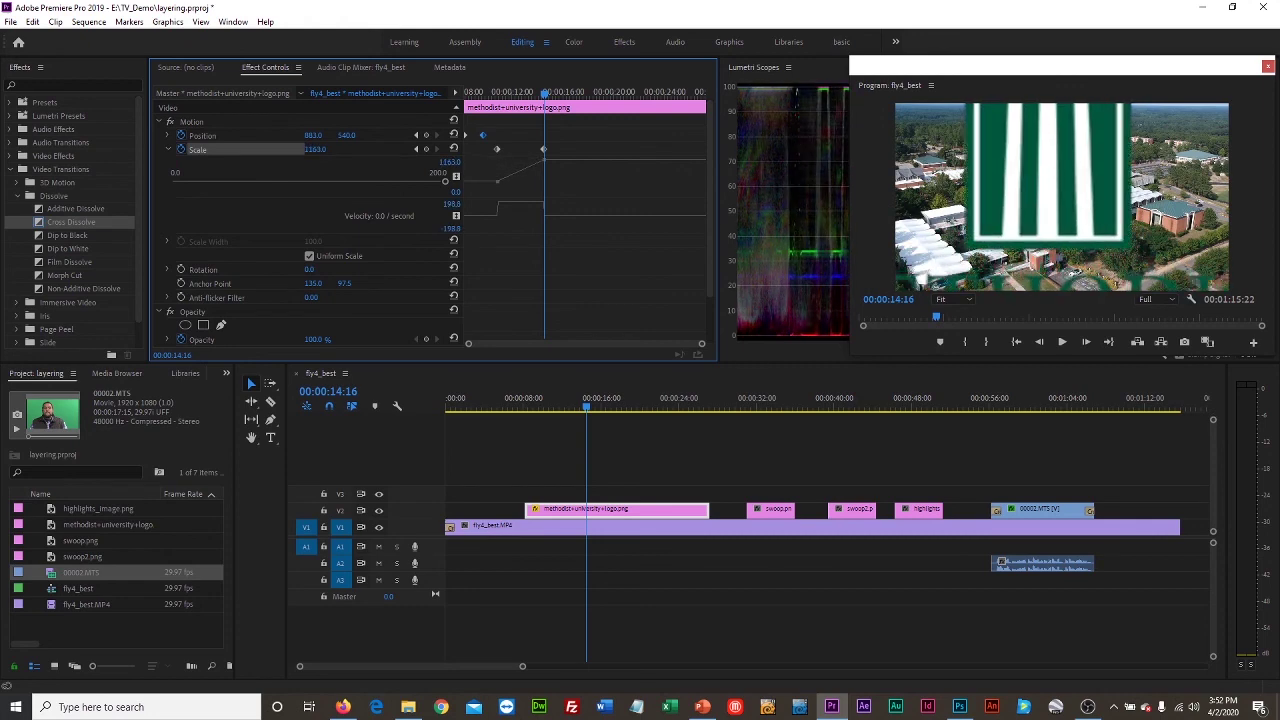
{"action": "left_click", "coordinate": [524, 95]}
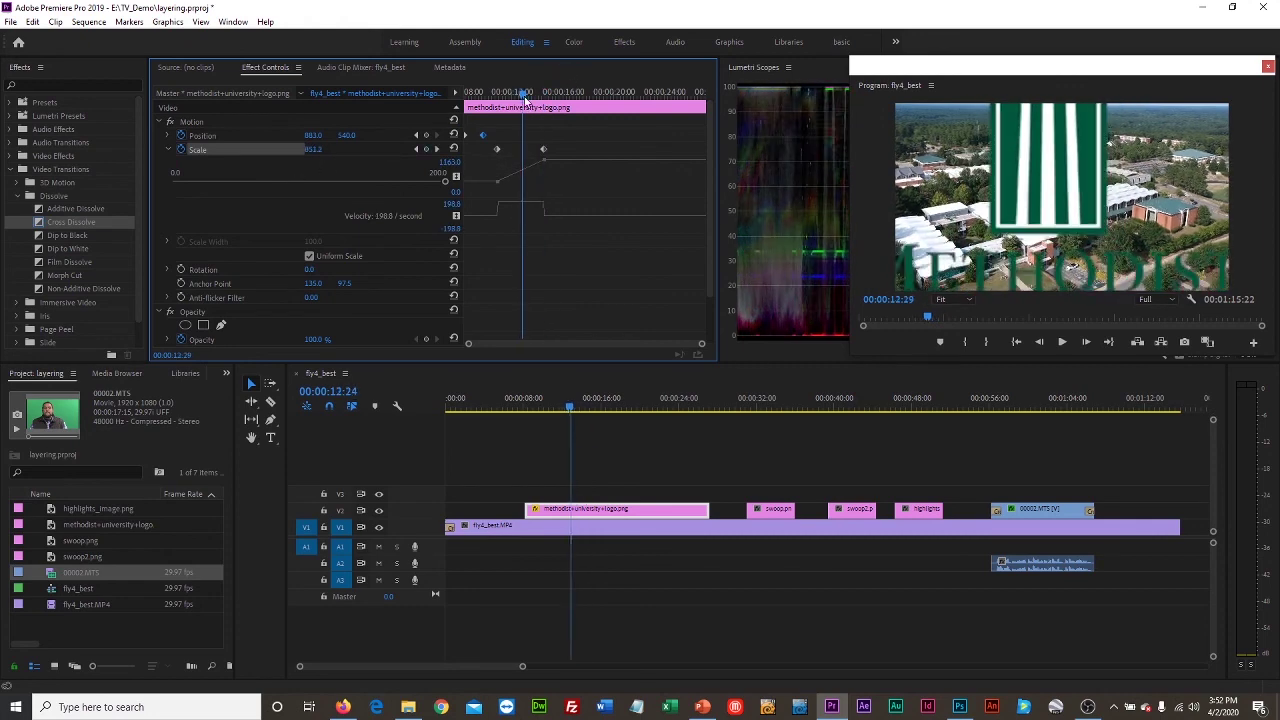
{"action": "mouse_move", "coordinate": [524, 95]}
{"action": "left_mouse_down"}
{"action": "mouse_move", "coordinate": [472, 104]}
{"action": "mouse_move", "coordinate": [531, 112]}
{"action": "left_mouse_up"}
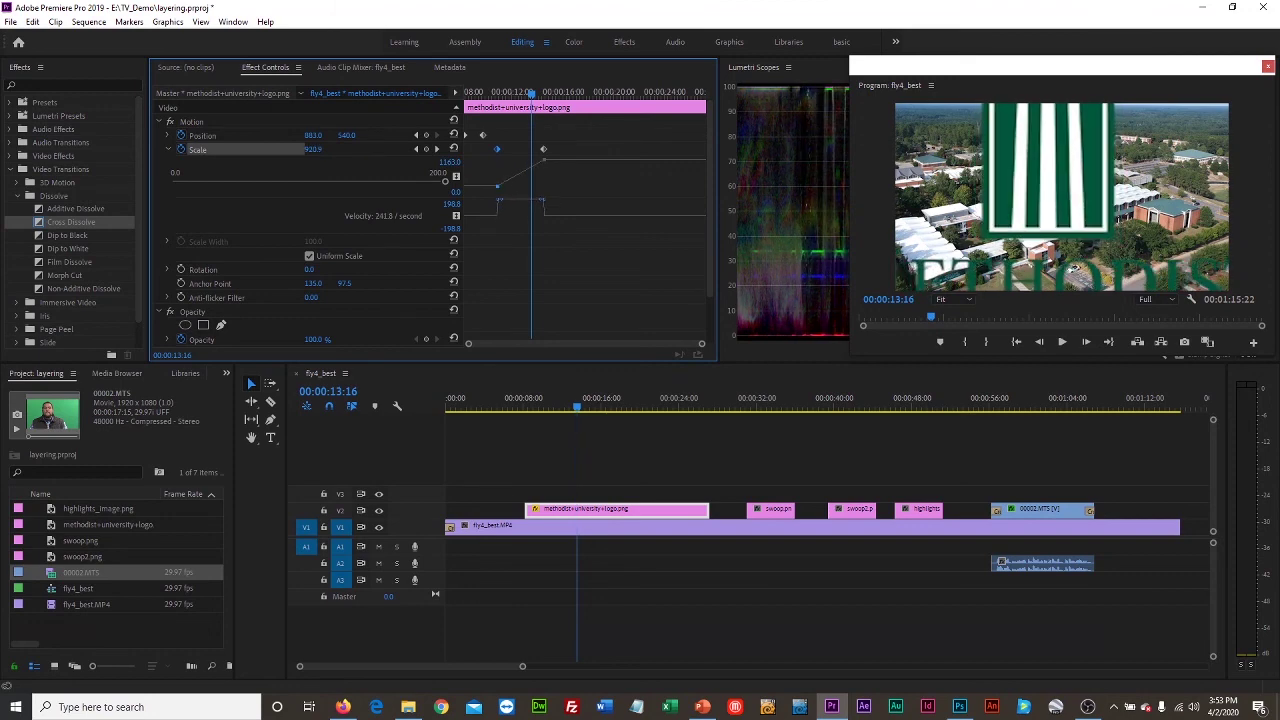
{"action": "left_click_drag", "start_coordinate": [497, 182], "coordinate": [503, 193]}
{"action": "left_click_drag", "start_coordinate": [531, 93], "coordinate": [468, 114]}
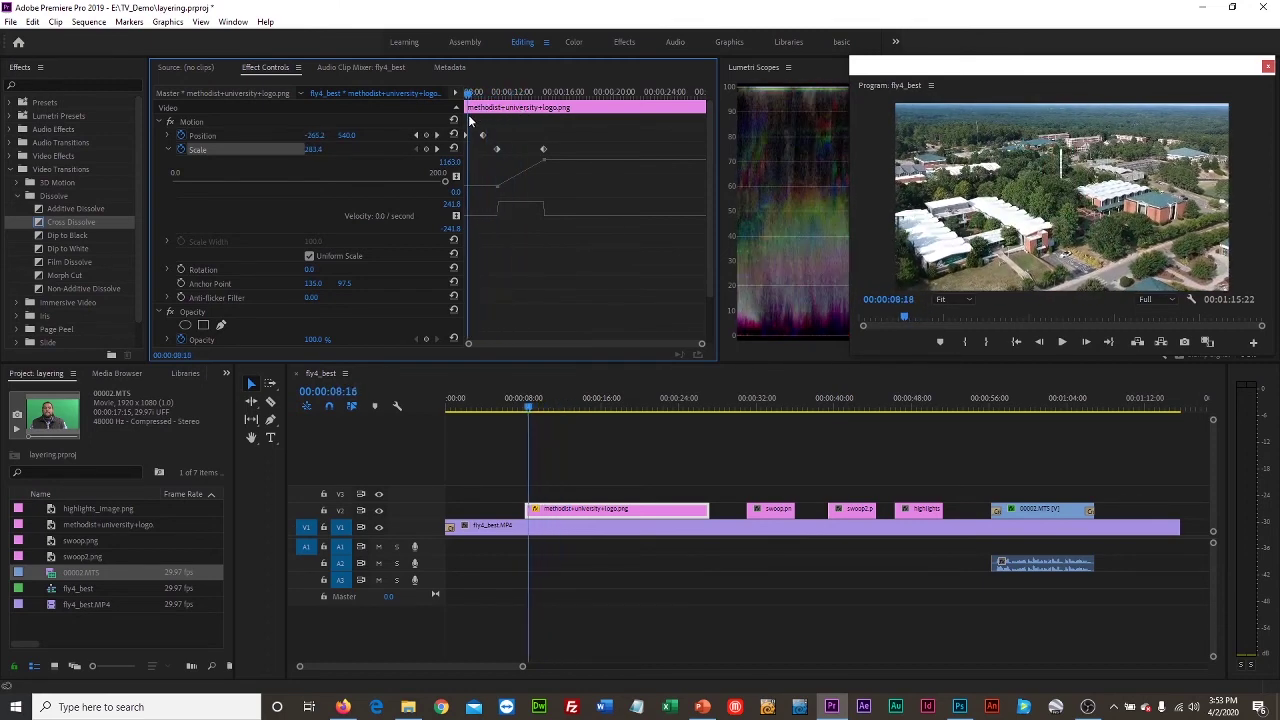
{"action": "left_click", "coordinate": [1065, 344]}
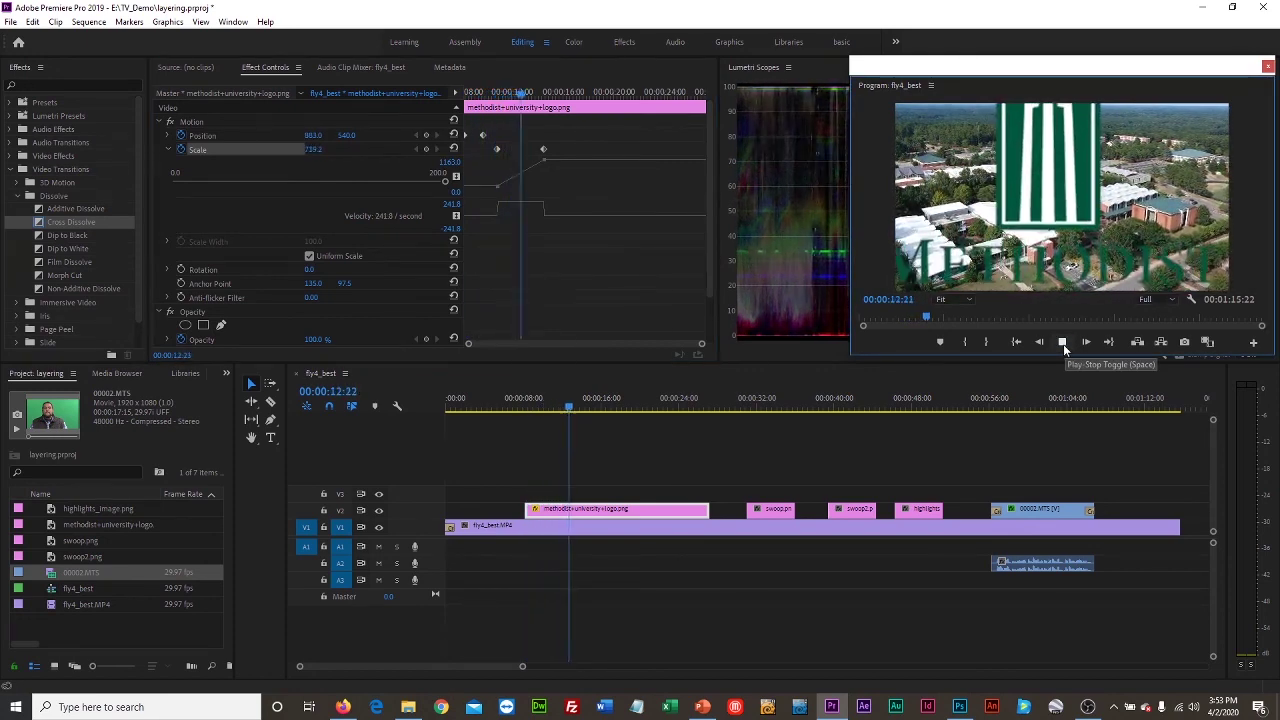
{"action": "left_click", "coordinate": [1062, 343]}
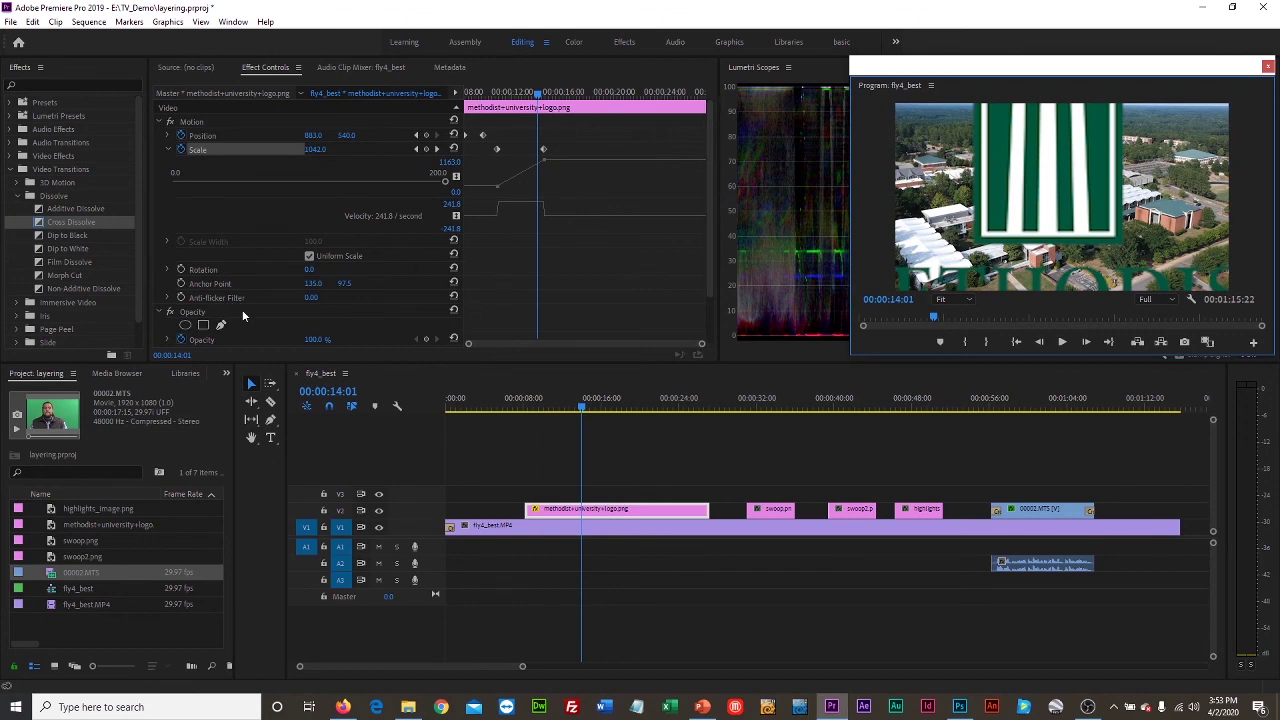
{"action": "left_click_drag", "start_coordinate": [712, 169], "coordinate": [674, 223]}
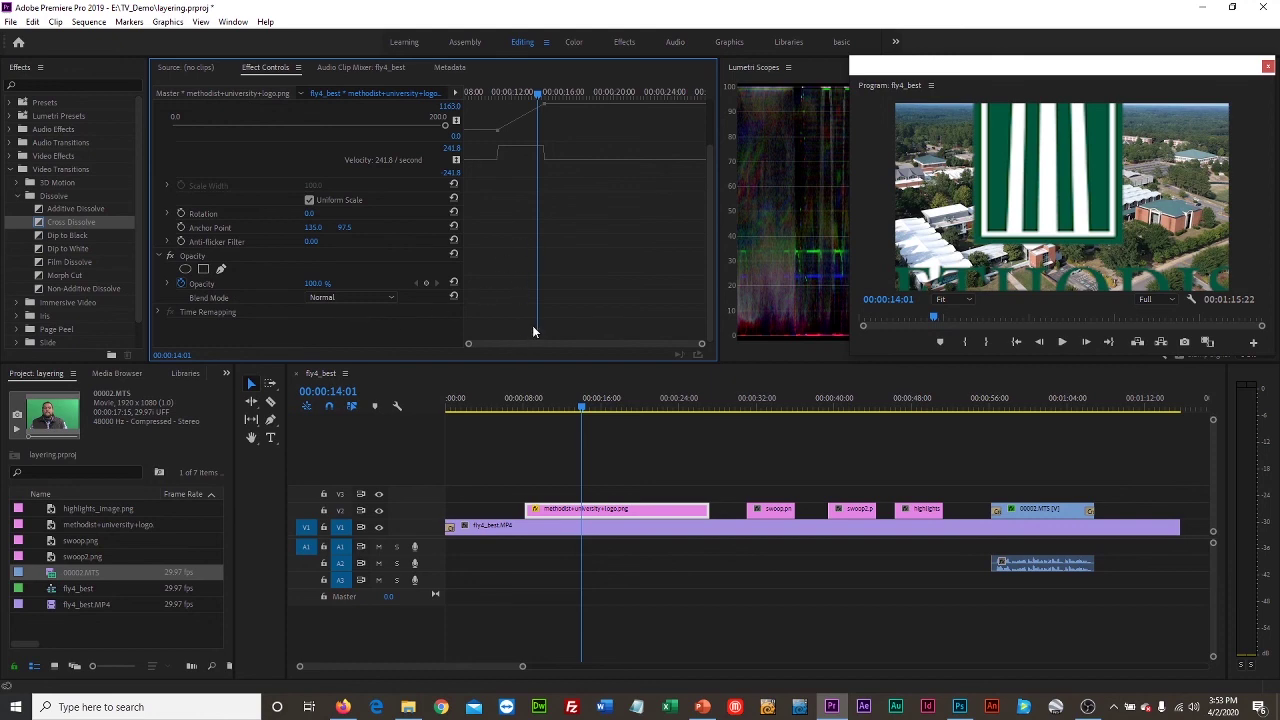
Step: Add an Opacity keyframe at 00:00:14:01 fading the logo to 0%
{"action": "left_click", "coordinate": [315, 284]}
{"action": "type", "text": "58"}
{"action": "key", "text": "Return"}
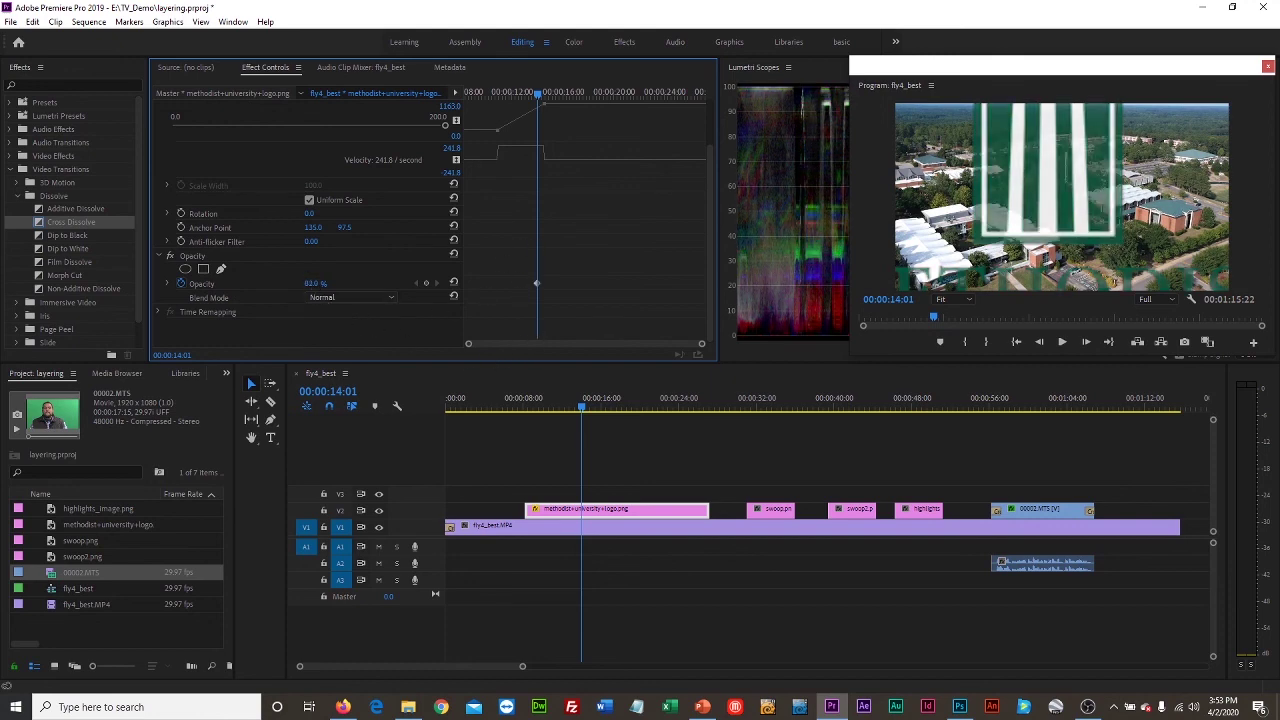
{"action": "left_click_drag", "start_coordinate": [318, 284], "coordinate": [280, 284]}
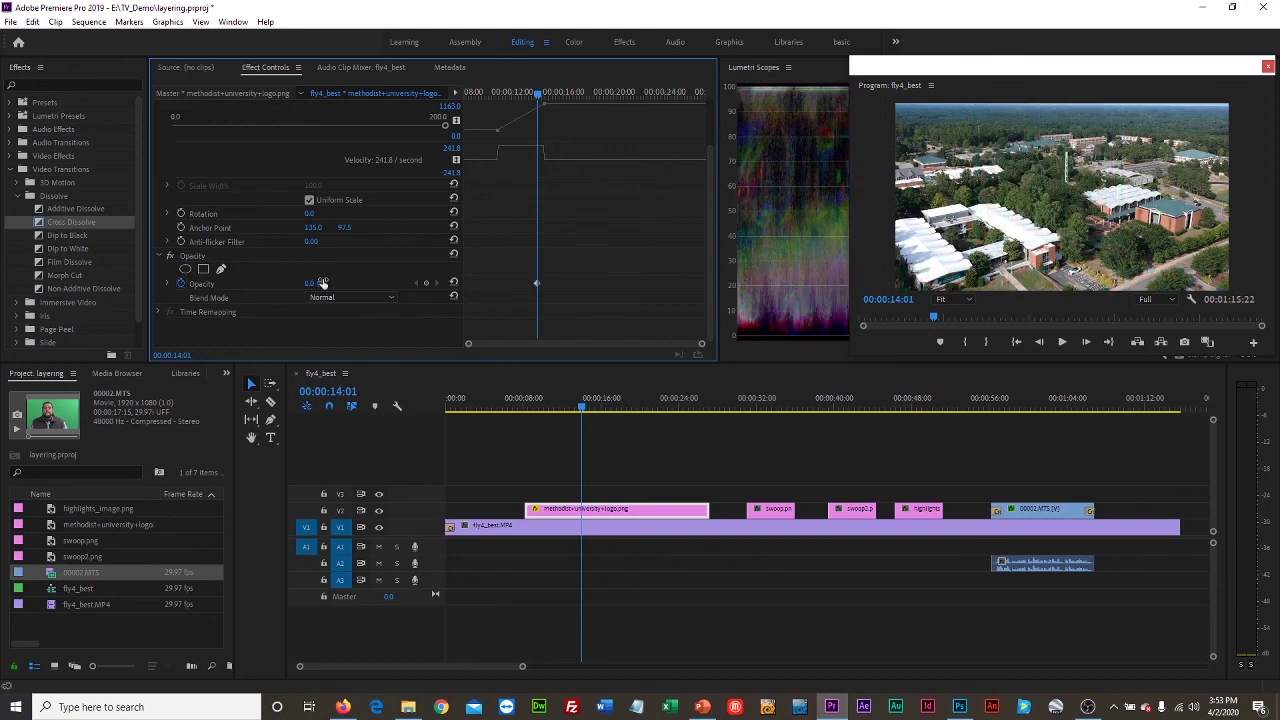
Step: Add an earlier full-opacity keyframe, move it later to delay the fade, and preview the fade-out
{"action": "left_click_drag", "start_coordinate": [536, 94], "coordinate": [465, 94]}
{"action": "left_click_drag", "start_coordinate": [314, 285], "coordinate": [370, 284]}
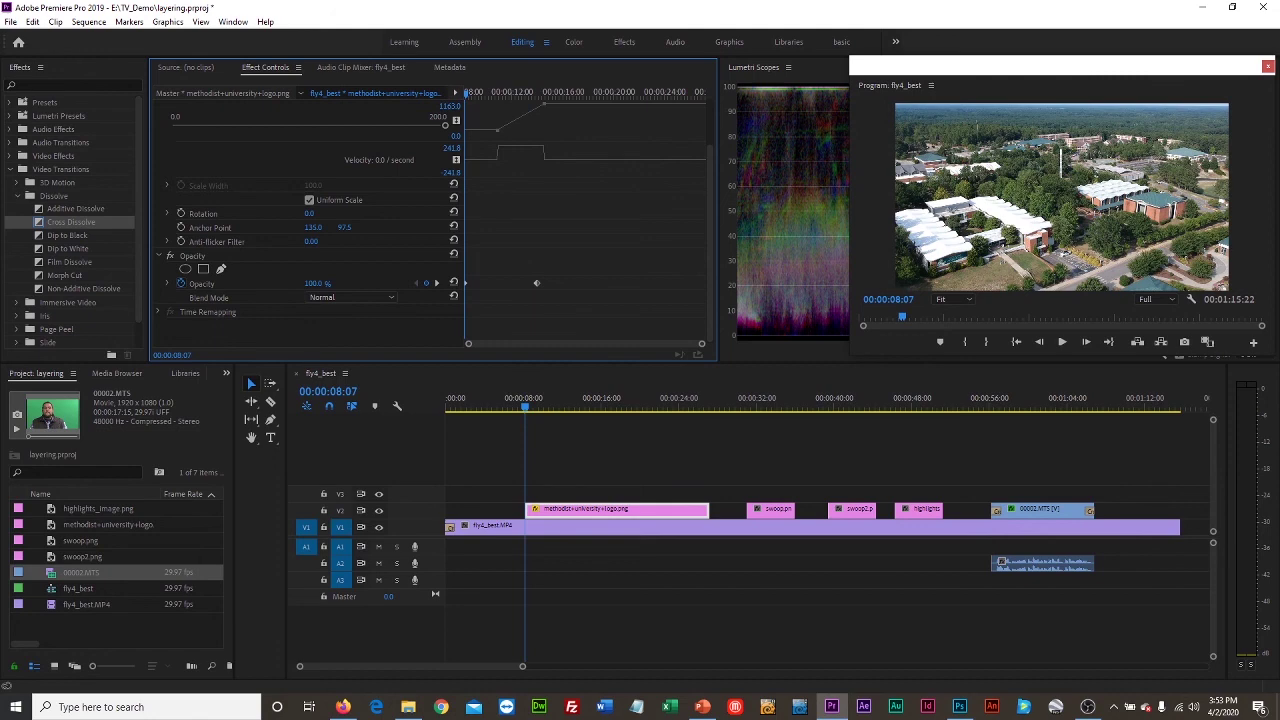
{"action": "left_click_drag", "start_coordinate": [469, 92], "coordinate": [516, 97]}
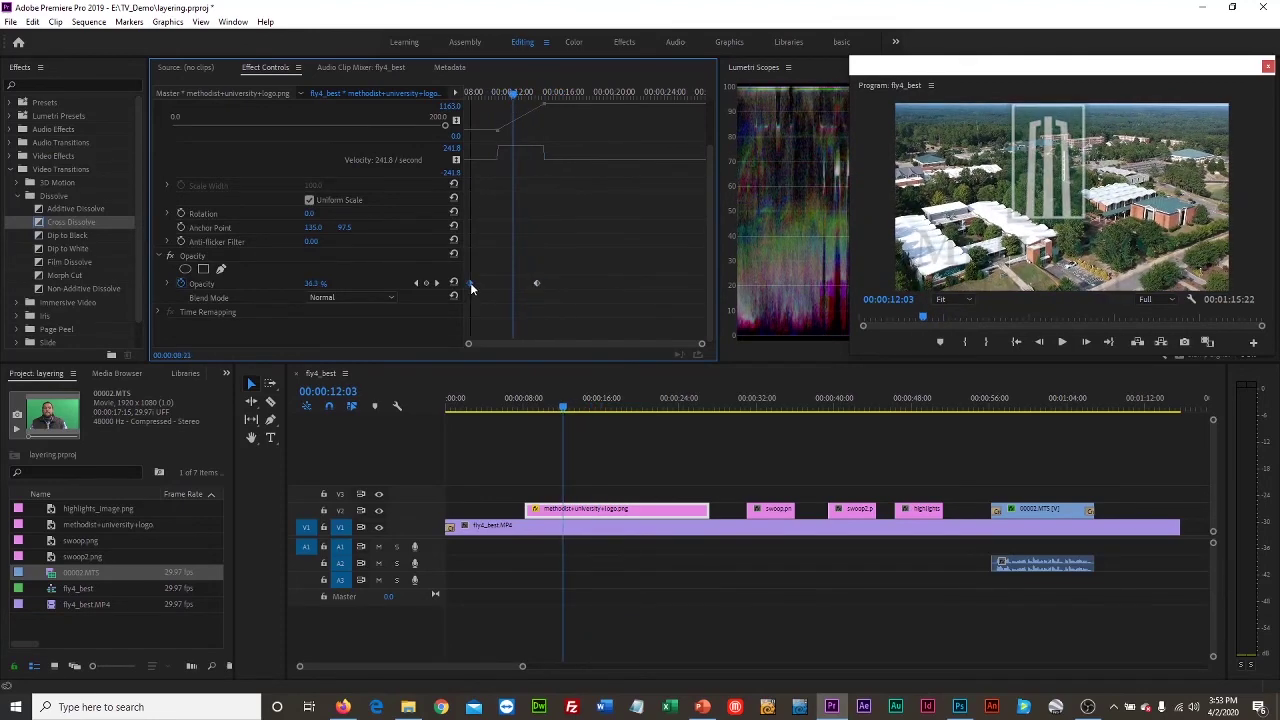
{"action": "left_click_drag", "start_coordinate": [492, 284], "coordinate": [497, 283]}
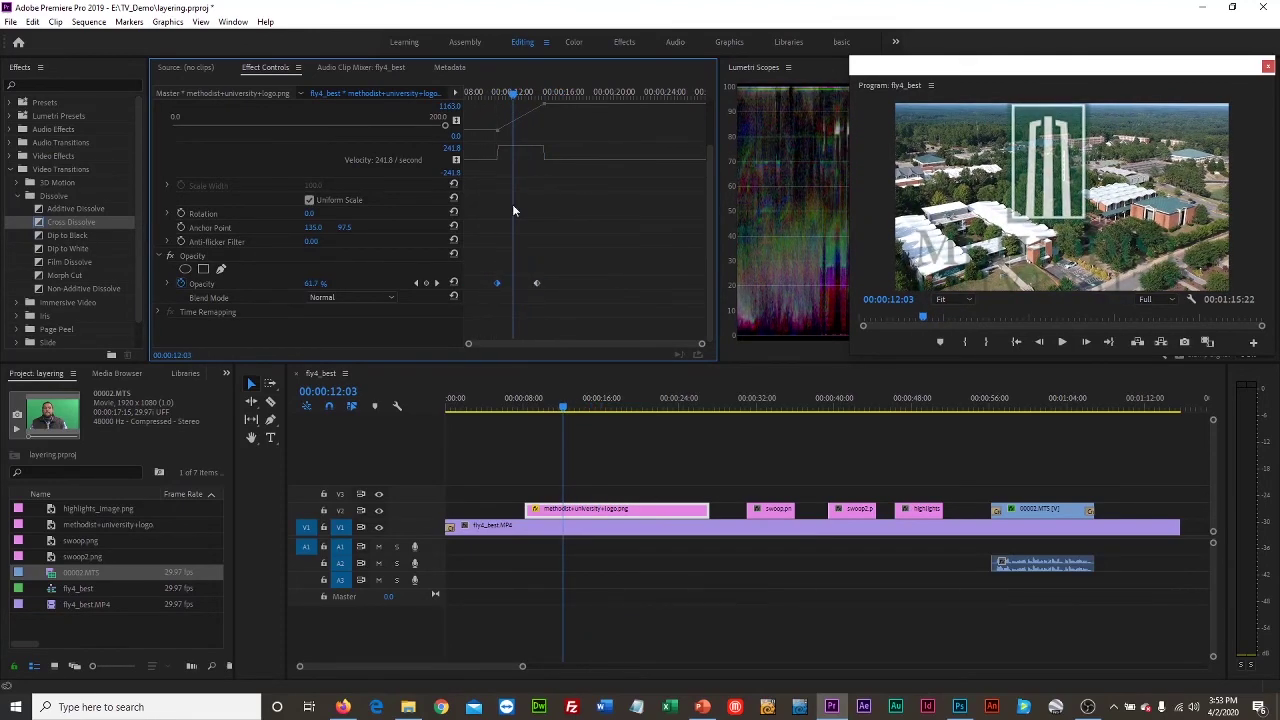
{"action": "left_click_drag", "start_coordinate": [521, 106], "coordinate": [563, 103]}
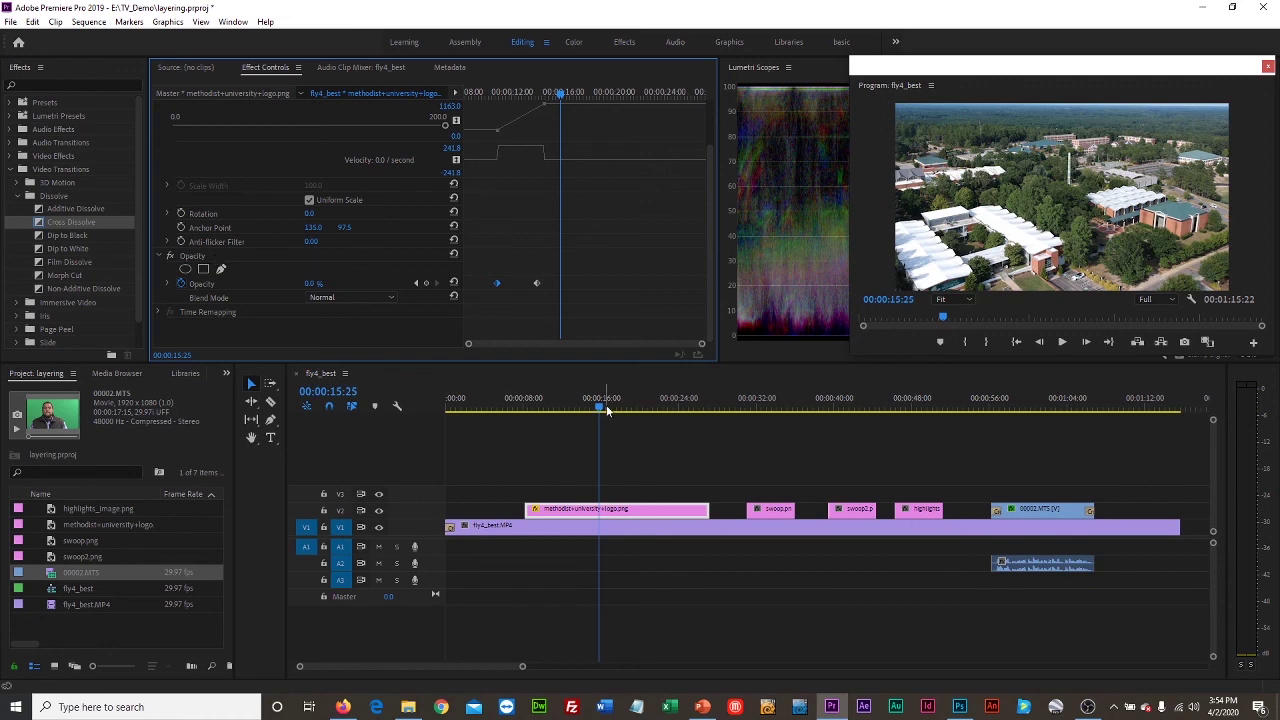
{"action": "left_click_drag", "start_coordinate": [605, 410], "coordinate": [764, 427]}
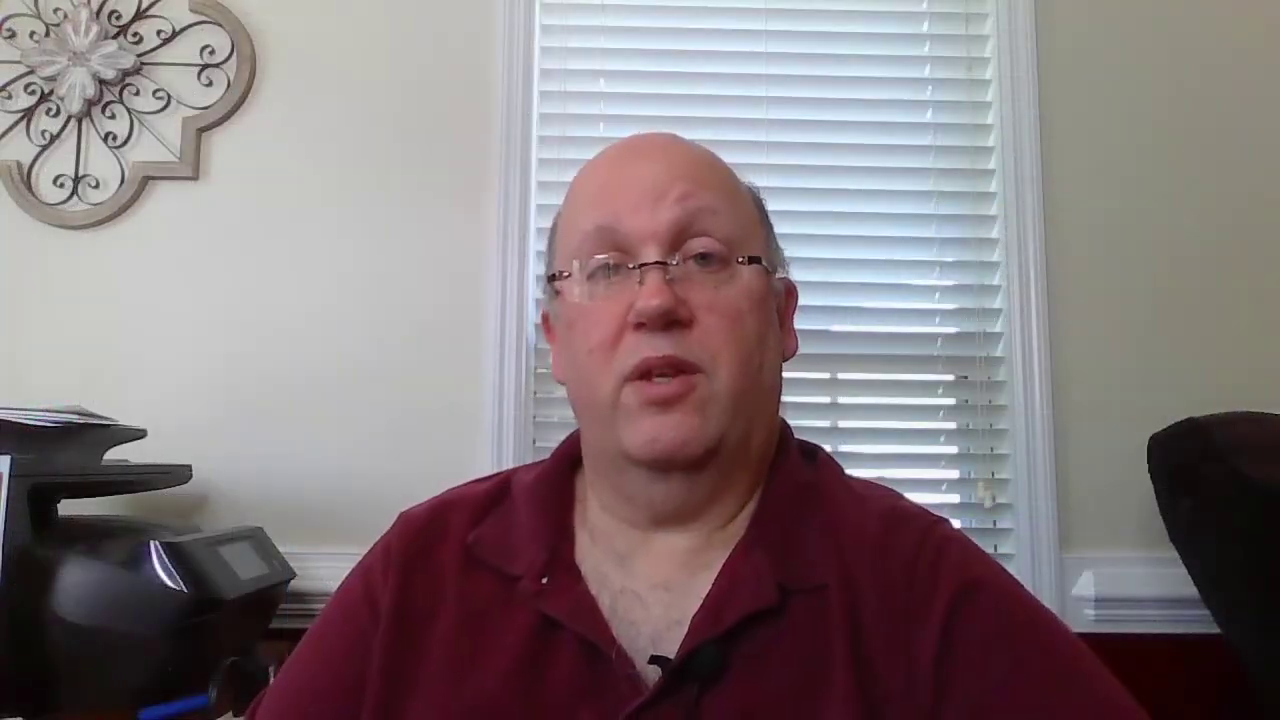